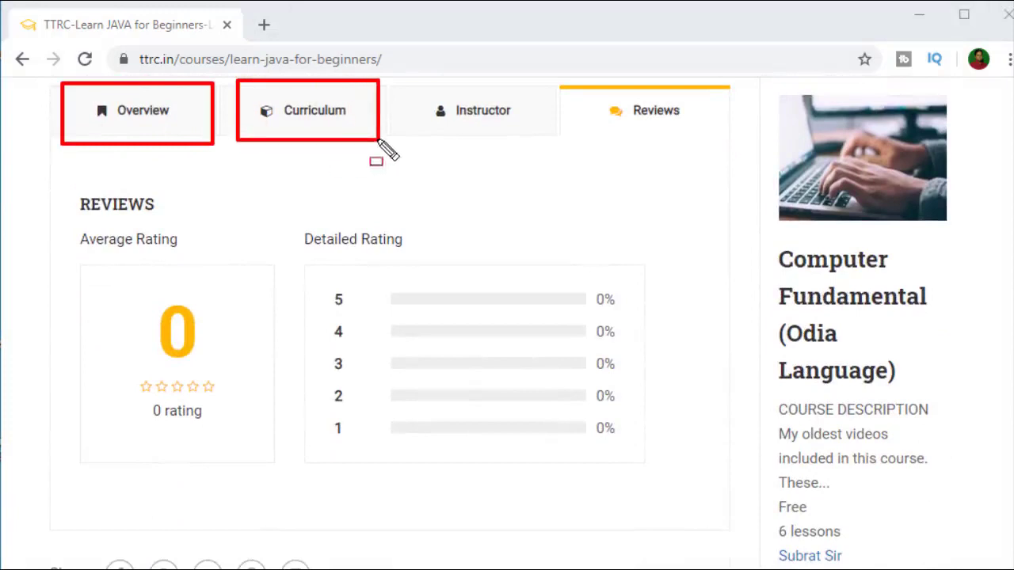
# Step: Switch the Learn JAVA for Beginners course page from its reviews to the Overview tab
pyautogui.moveTo(393, 80)
pyautogui.mouseDown()
pyautogui.moveTo(404, 111)
pyautogui.moveTo(515, 152)
pyautogui.moveTo(559, 140)
pyautogui.mouseUp()
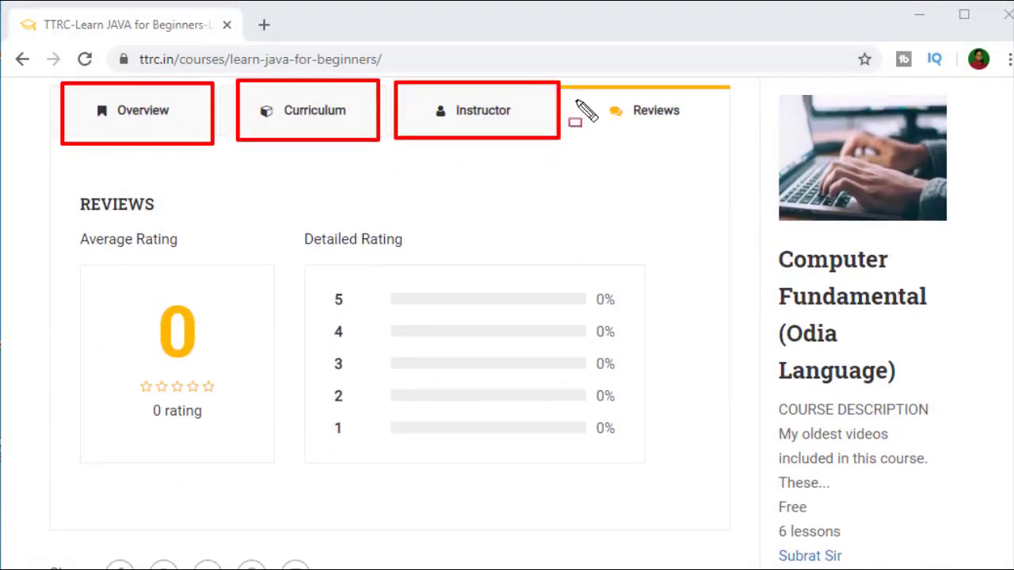
pyautogui.moveTo(573, 80); pyautogui.dragTo(705, 143)
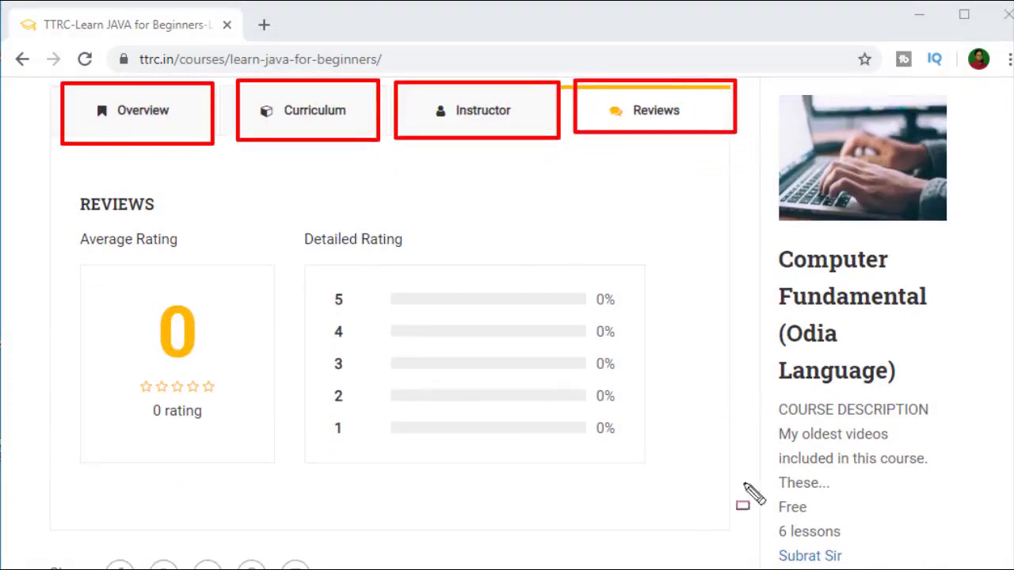
pyautogui.press('Escape')
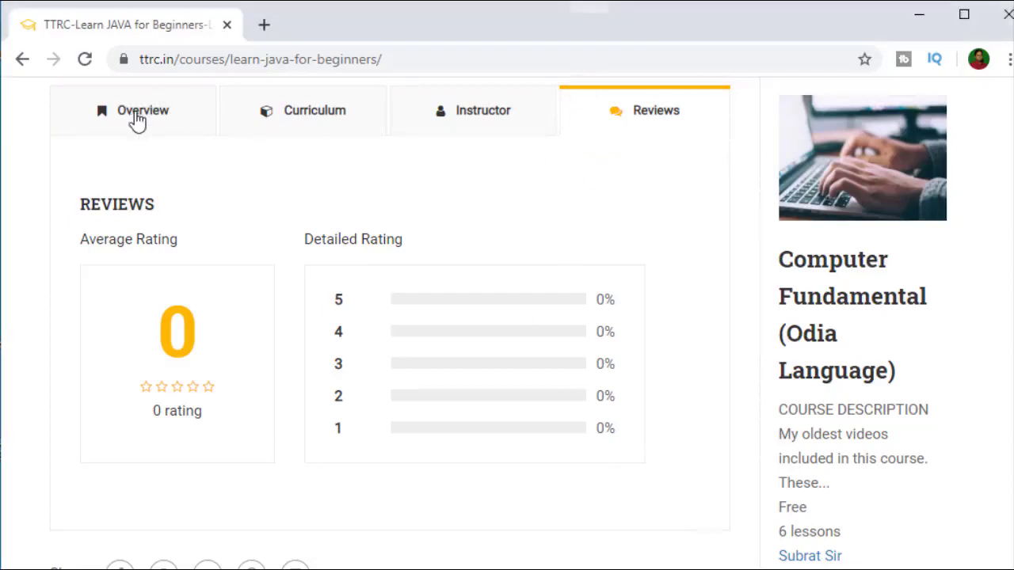
pyautogui.click(135, 117)
pyautogui.scroll(-1, 203, 351)
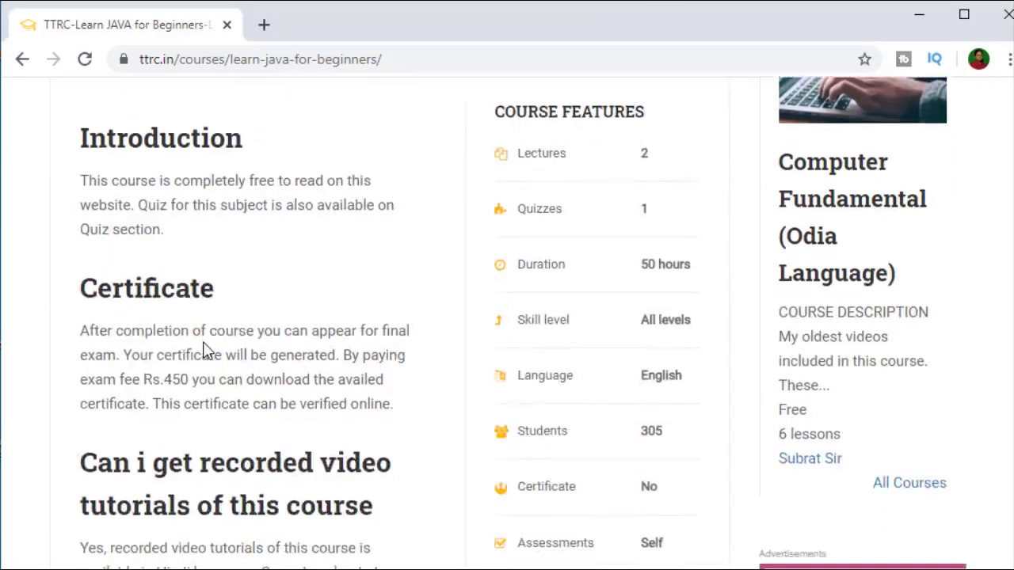
pyautogui.scroll(2, 203, 349)
# Step: Read through the course introduction, features and FAQs, then return to the top
pyautogui.scroll(-1, 373, 358)
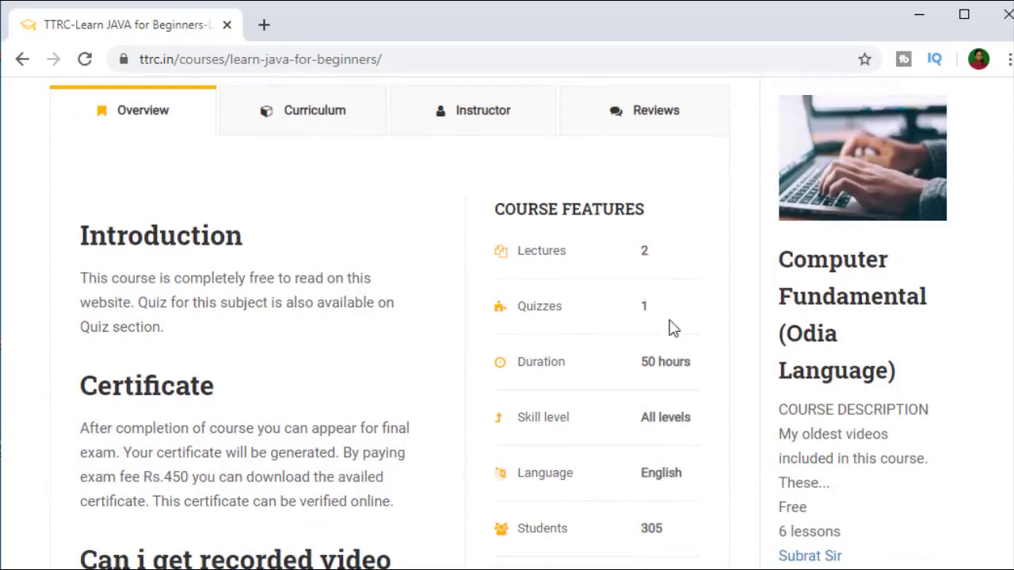
pyautogui.scroll(-1, 541, 354)
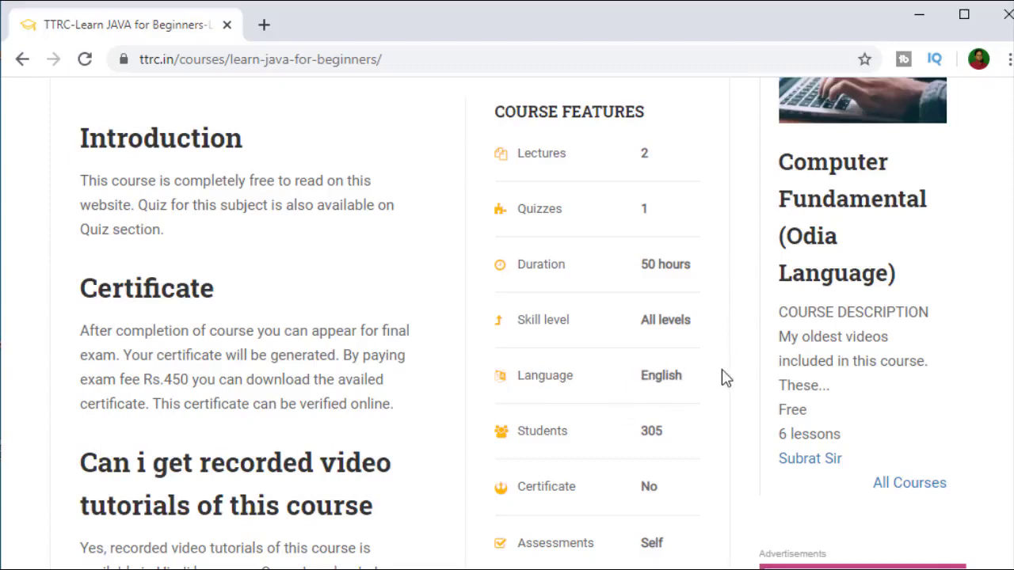
pyautogui.scroll(-1, 644, 416)
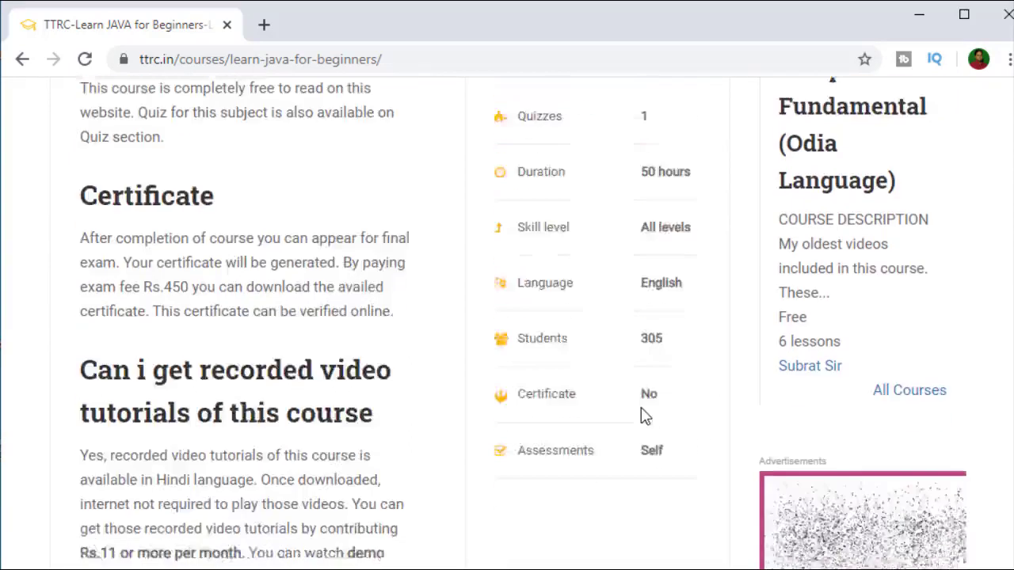
pyautogui.scroll(-1, 643, 415)
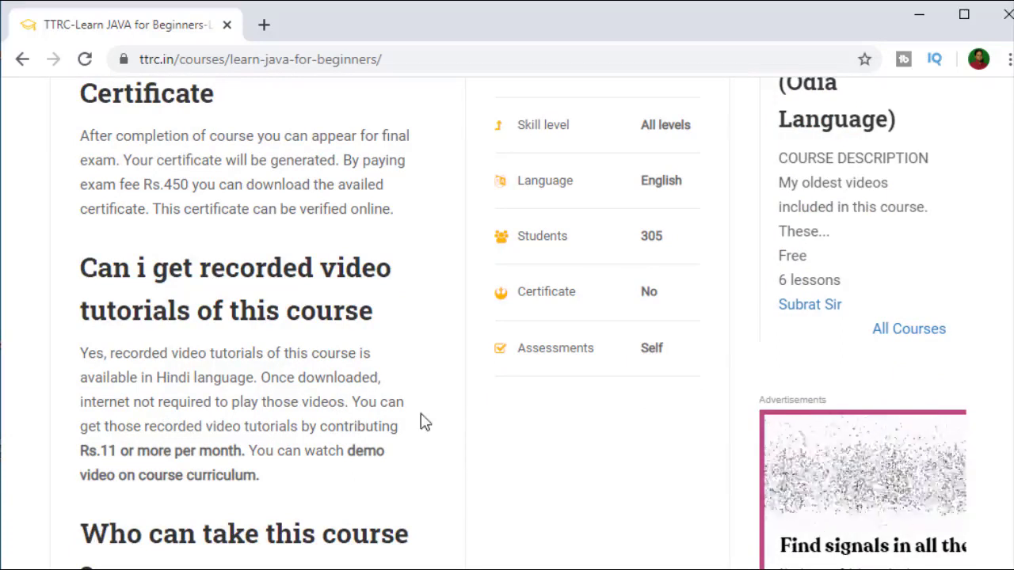
pyautogui.scroll(-3, 448, 292)
pyautogui.scroll(-15, 450, 295)
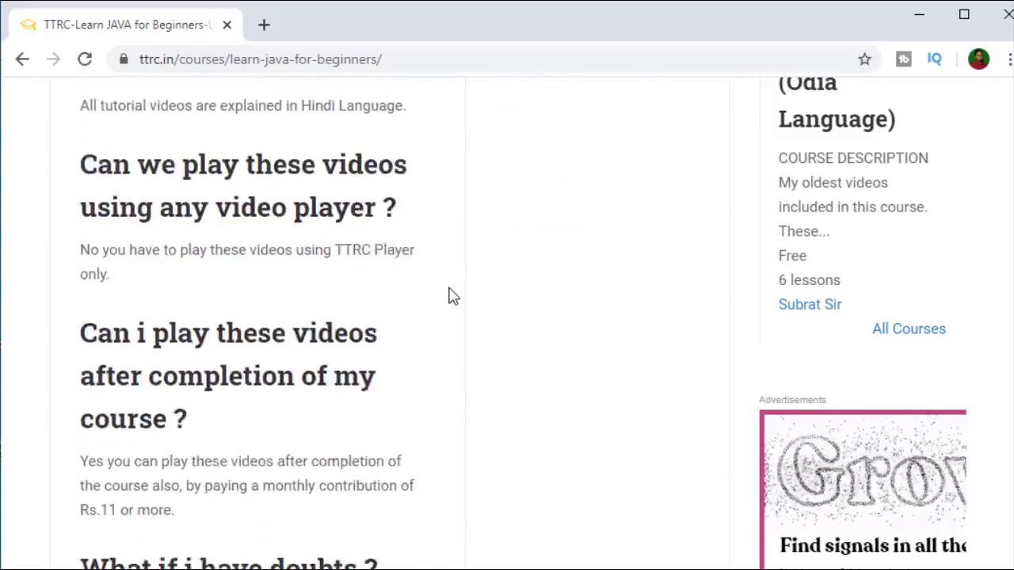
pyautogui.scroll(20, 448, 293)
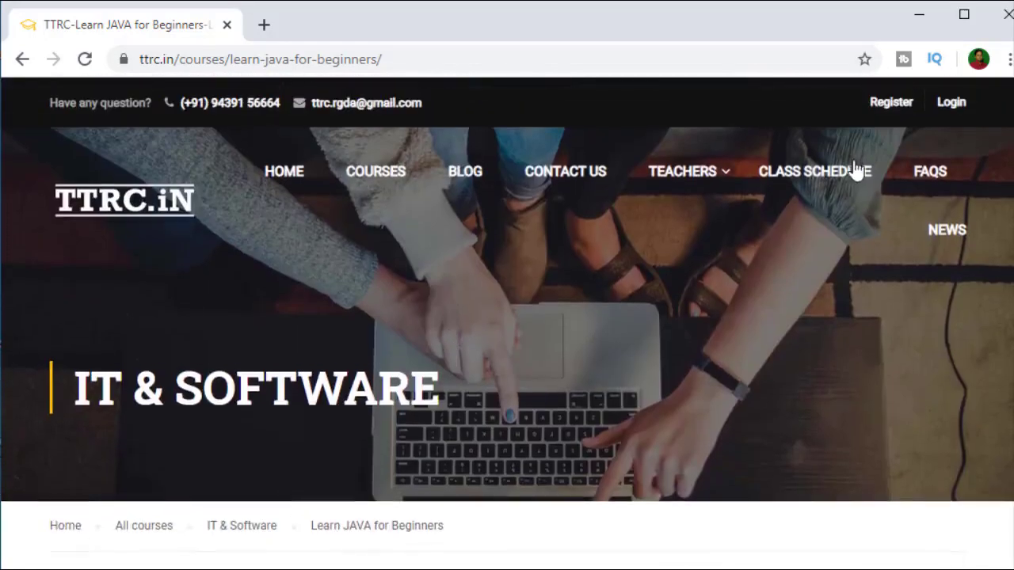
pyautogui.scroll(-2, 615, 234)
pyautogui.scroll(2, 613, 236)
# Step: Go to the TTRC.in home page and briefly highlight its Register and Login links
pyautogui.click(953, 105)
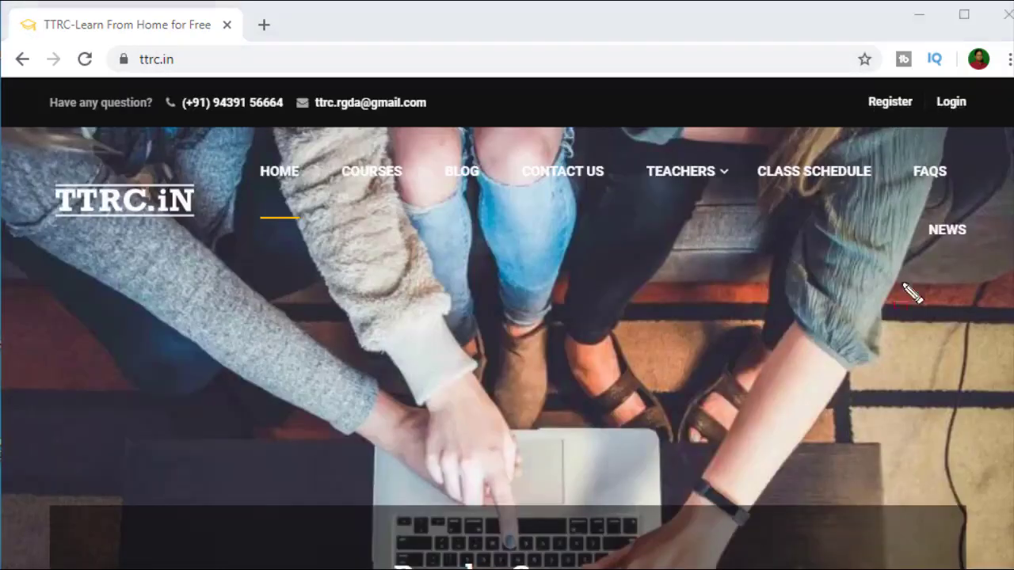
pyautogui.moveTo(852, 86); pyautogui.dragTo(923, 125)
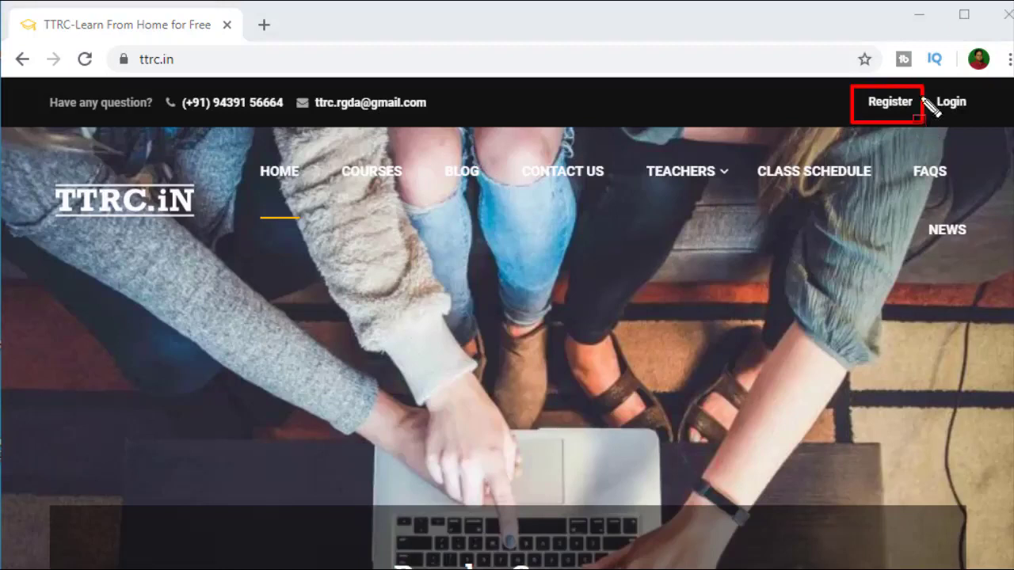
pyautogui.moveTo(926, 81); pyautogui.dragTo(976, 124)
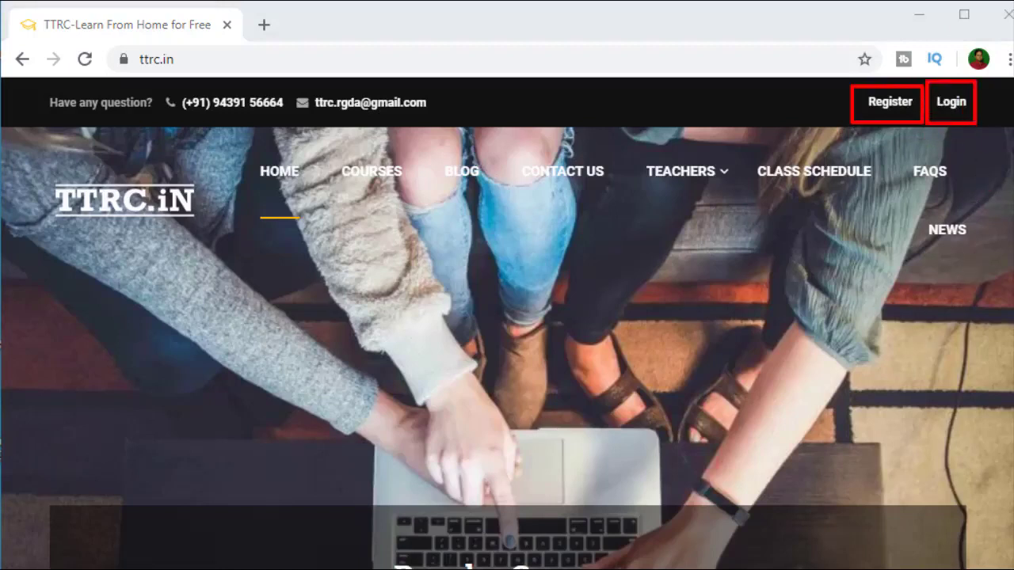
pyautogui.press('Escape')
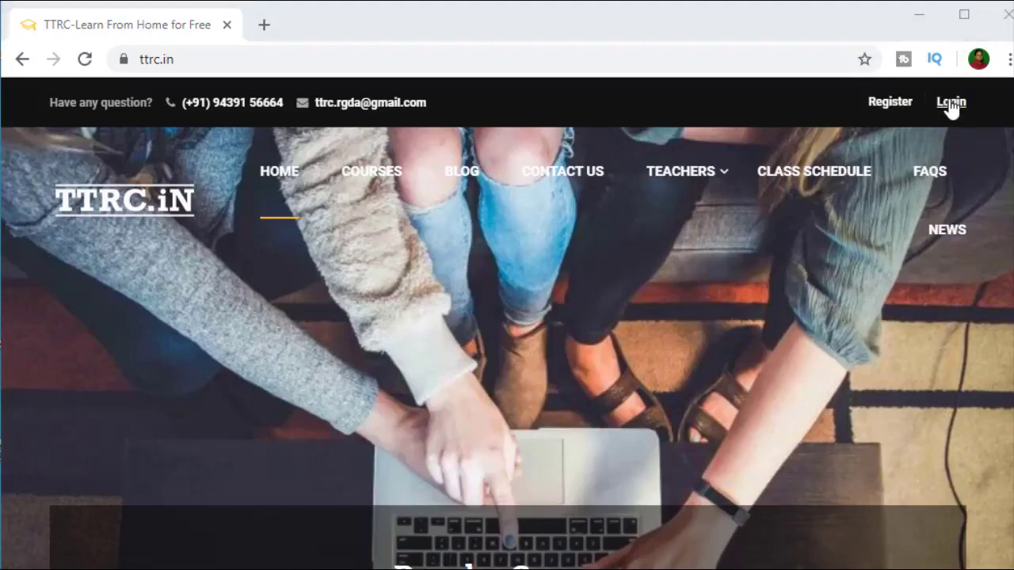
# Step: Log in through the Login modal with the account e-mail and password
pyautogui.click(950, 103)
pyautogui.click(436, 246)
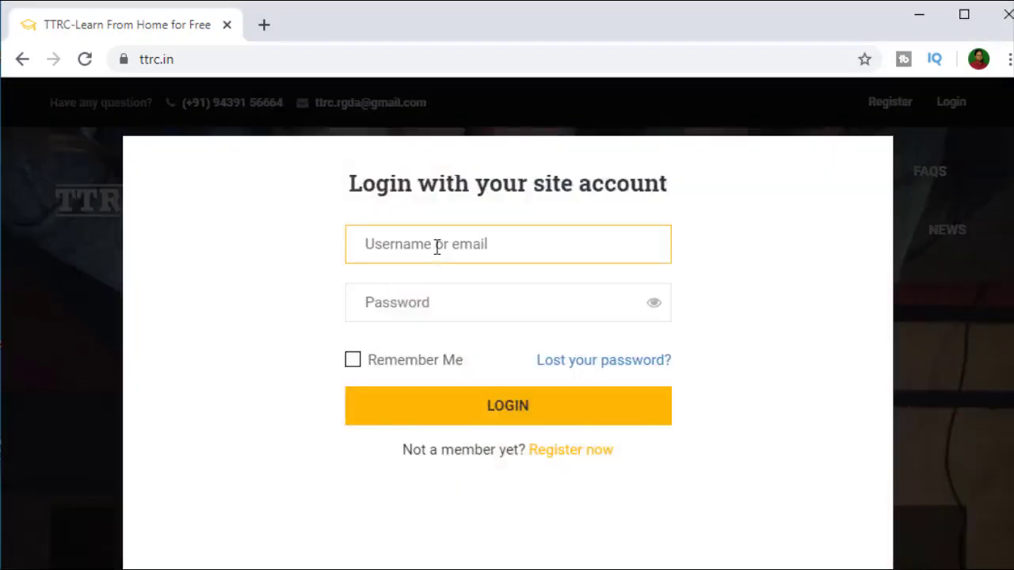
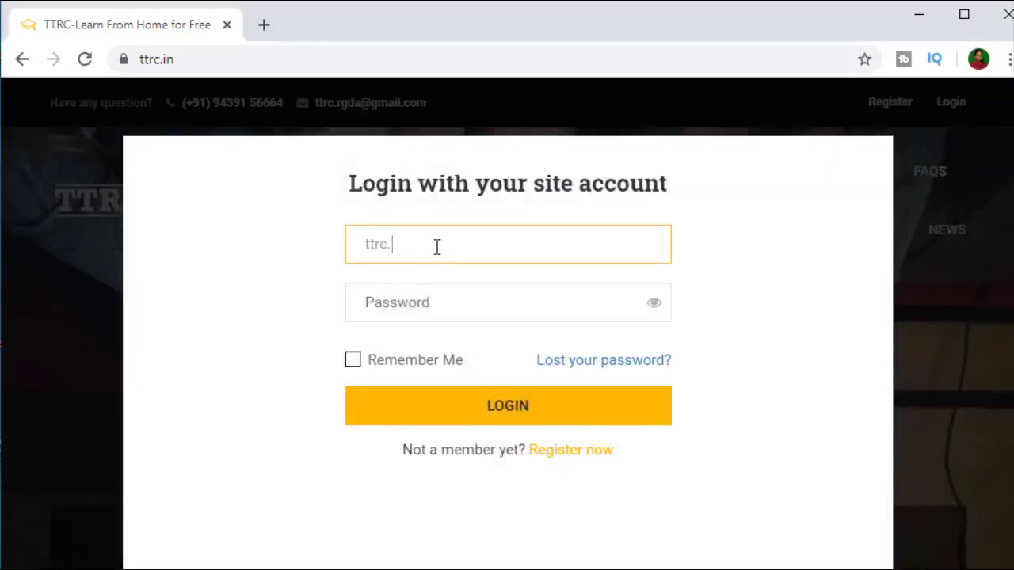
pyautogui.press('Tab')
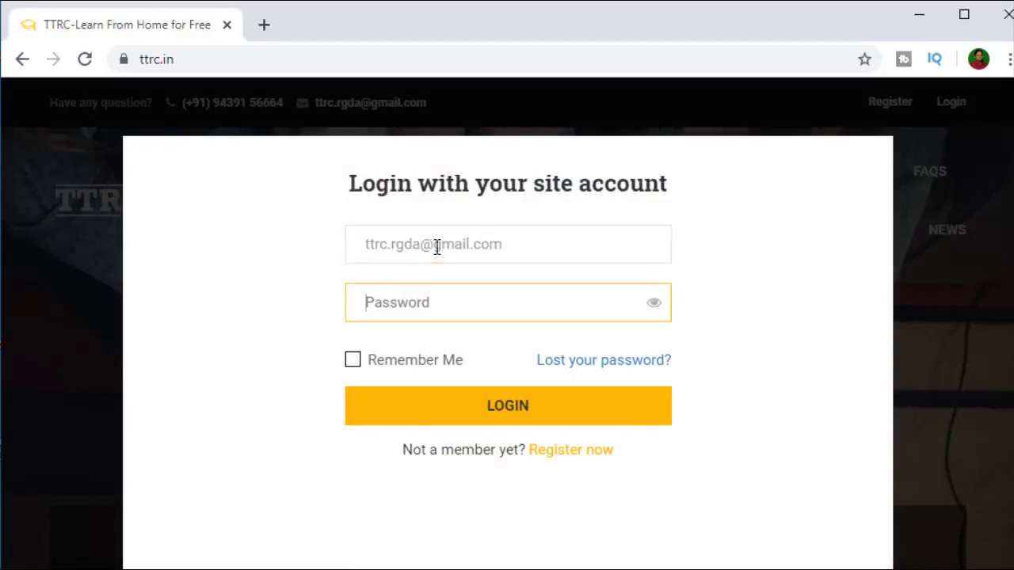
pyautogui.write('•')
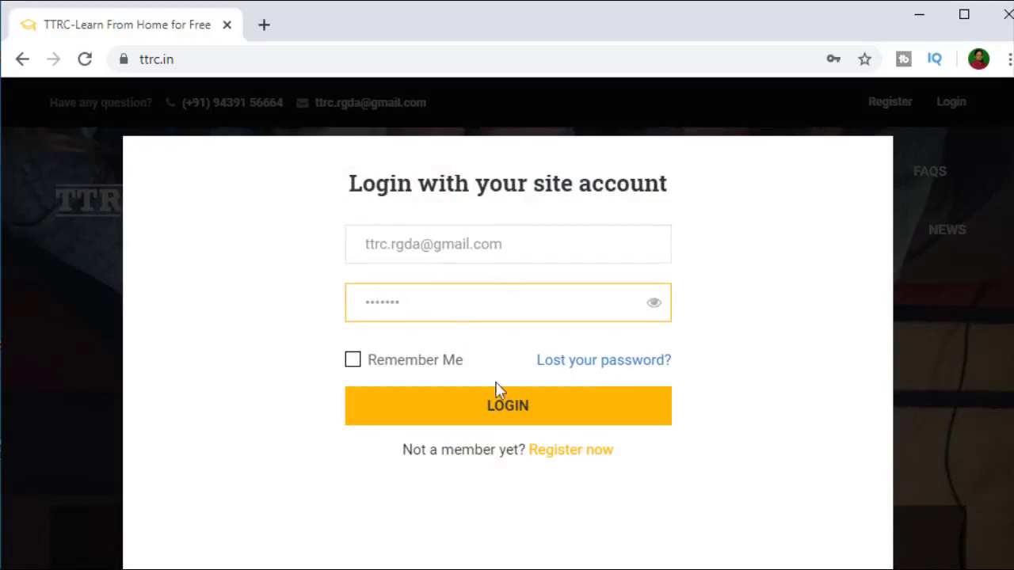
pyautogui.click(509, 408)
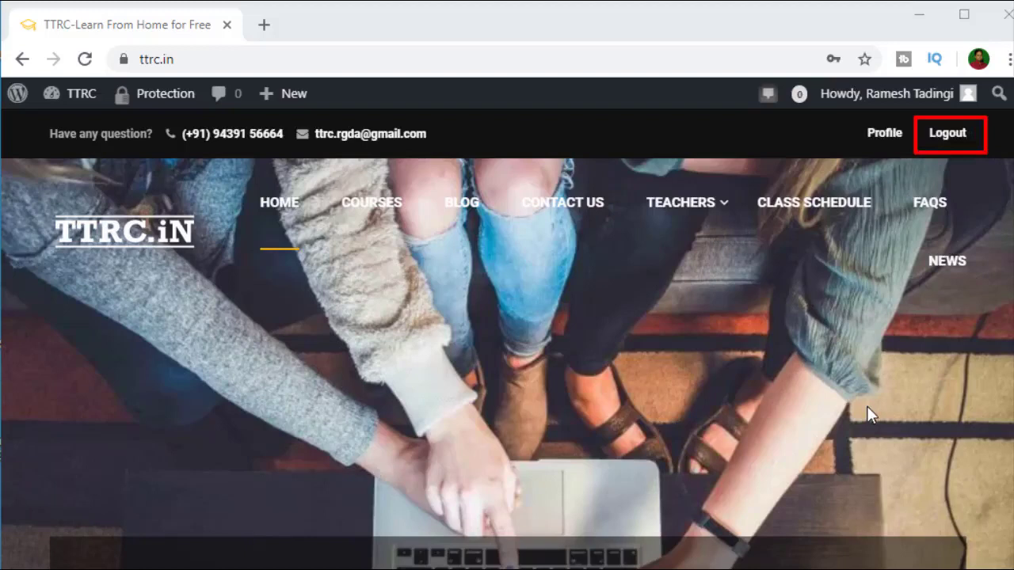
# Step: Open the Profile page and look over its tabs and the My Courses list with 'New Course'
pyautogui.click(885, 136)
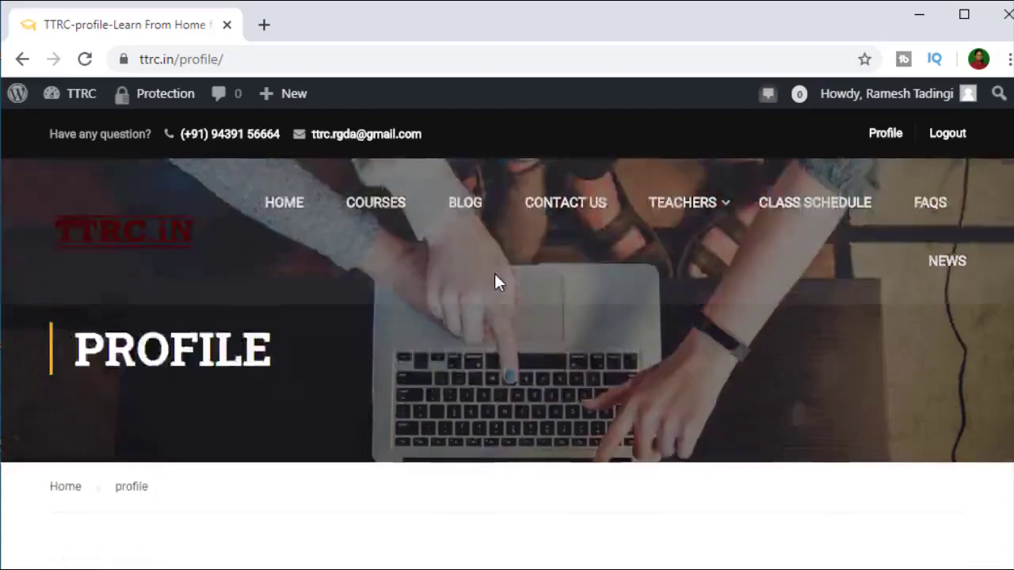
pyautogui.scroll(-3, 495, 281)
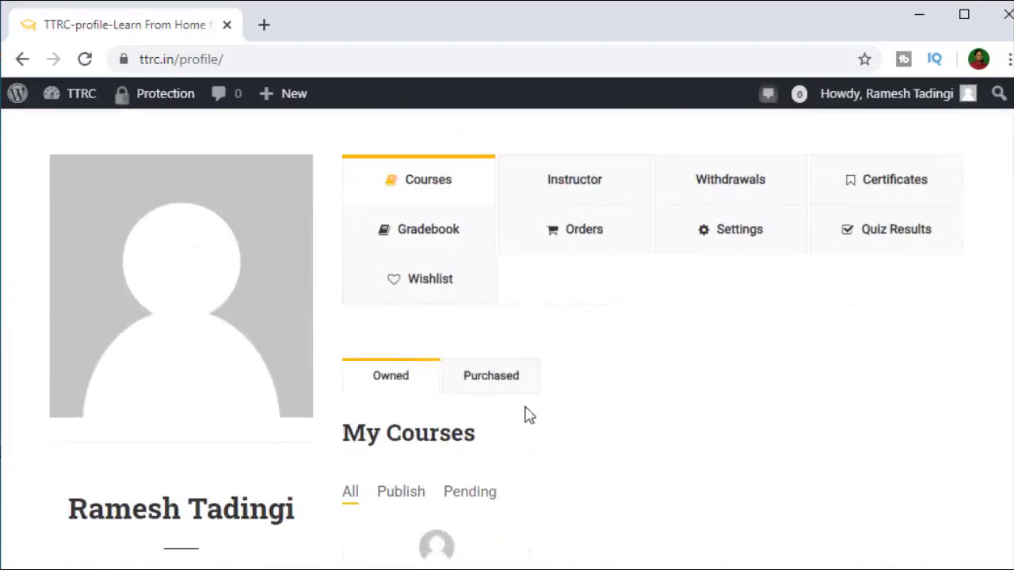
pyautogui.scroll(-3, 529, 404)
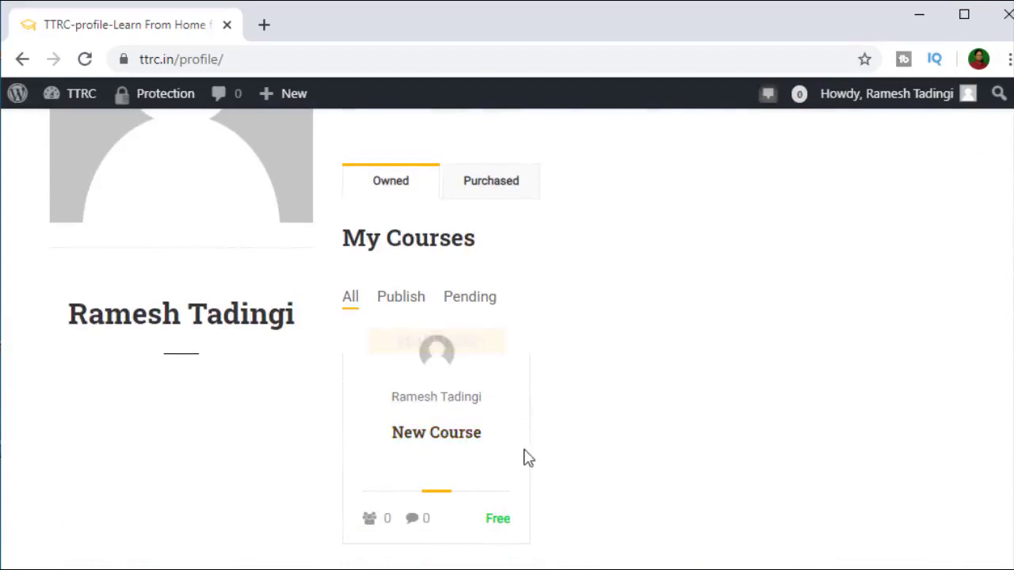
pyautogui.scroll(4, 529, 458)
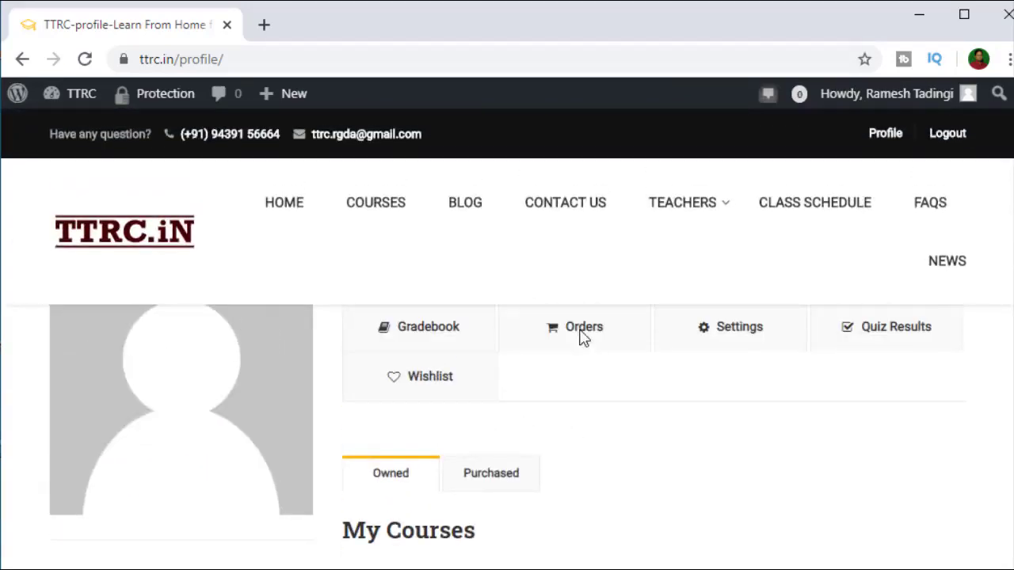
pyautogui.scroll(-2, 512, 402)
pyautogui.scroll(2, 610, 406)
pyautogui.scroll(3, 626, 408)
pyautogui.scroll(-1, 626, 487)
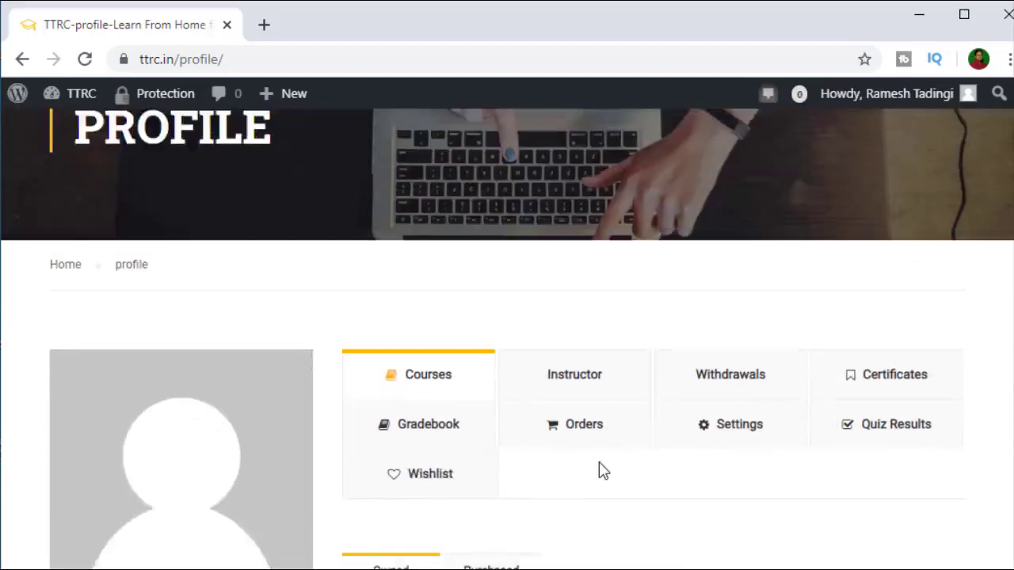
pyautogui.scroll(-2, 600, 470)
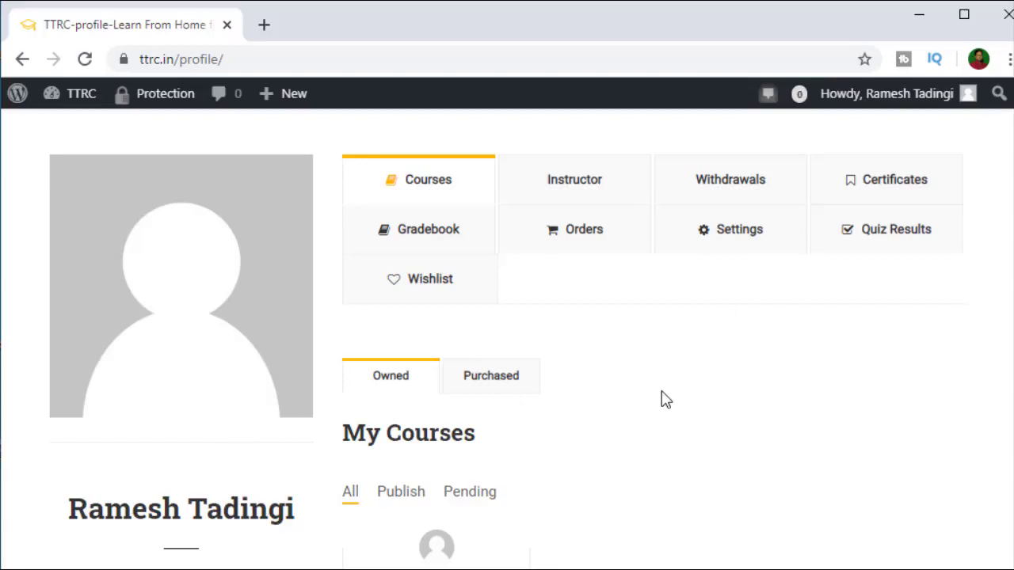
# Step: Open profile Settings, then the Avatar section showing the placeholder picture and Upload button
pyautogui.click(752, 236)
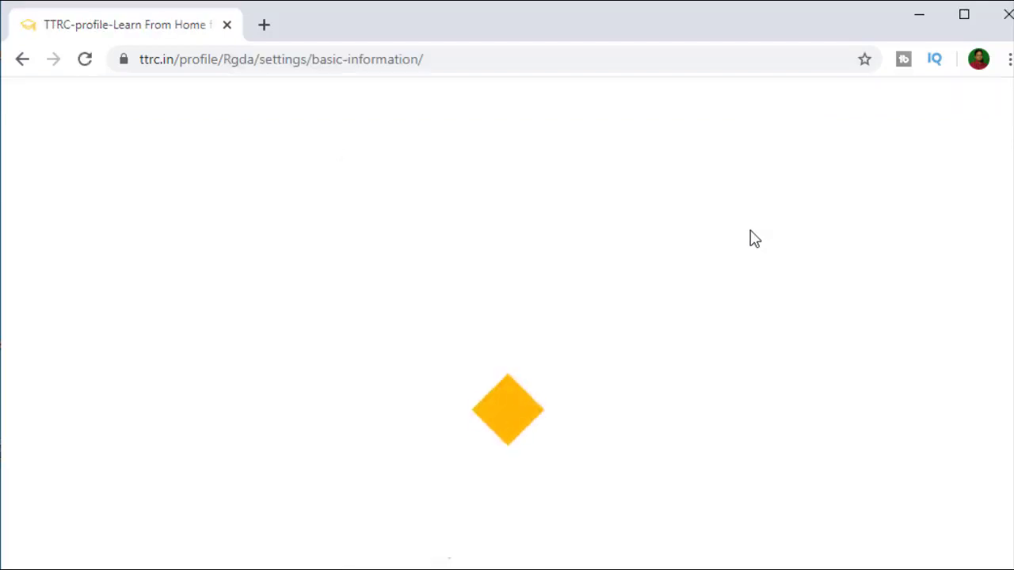
pyautogui.scroll(-6, 516, 314)
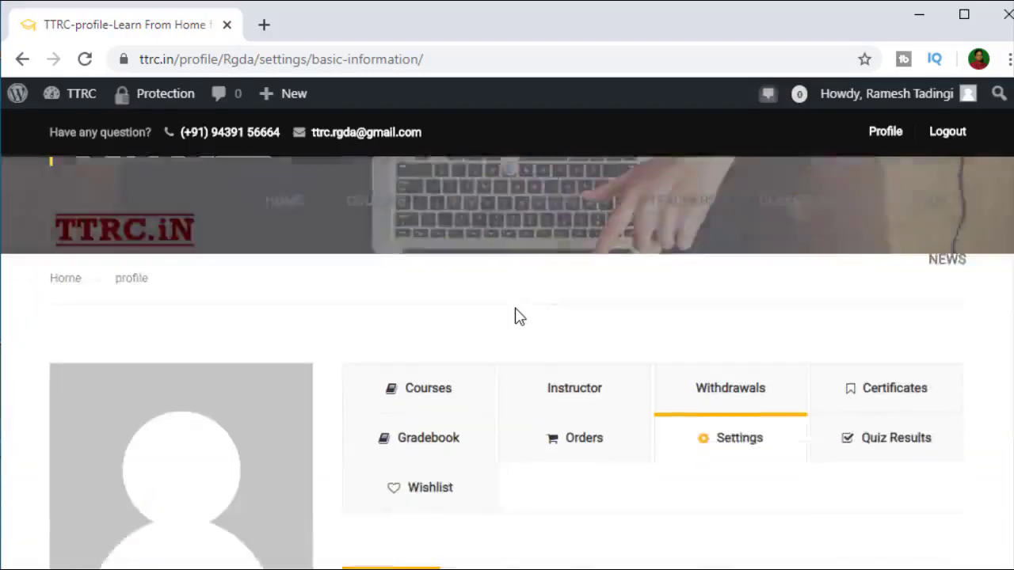
pyautogui.scroll(-1, 515, 323)
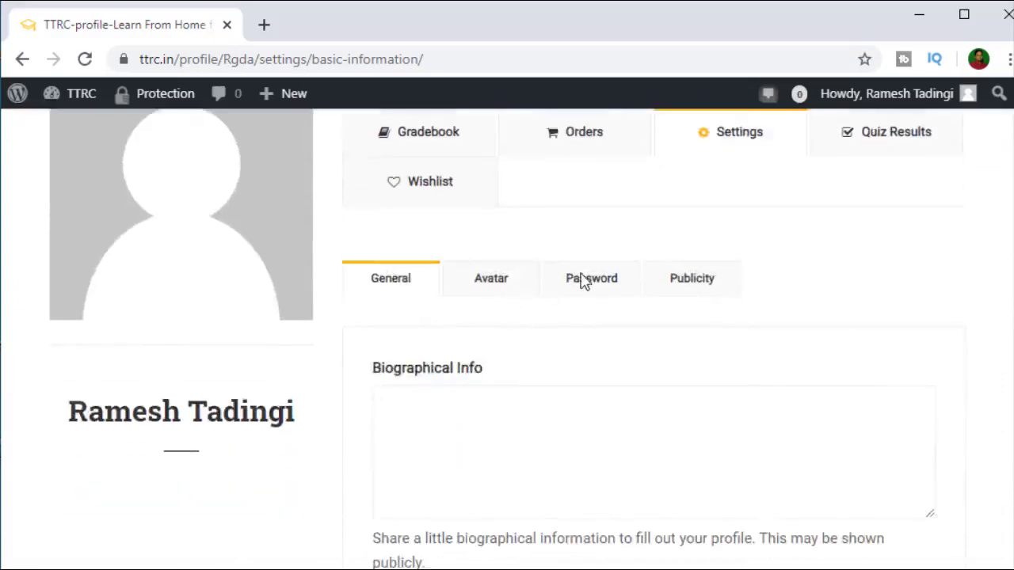
pyautogui.scroll(2, 582, 281)
pyautogui.scroll(-2, 721, 356)
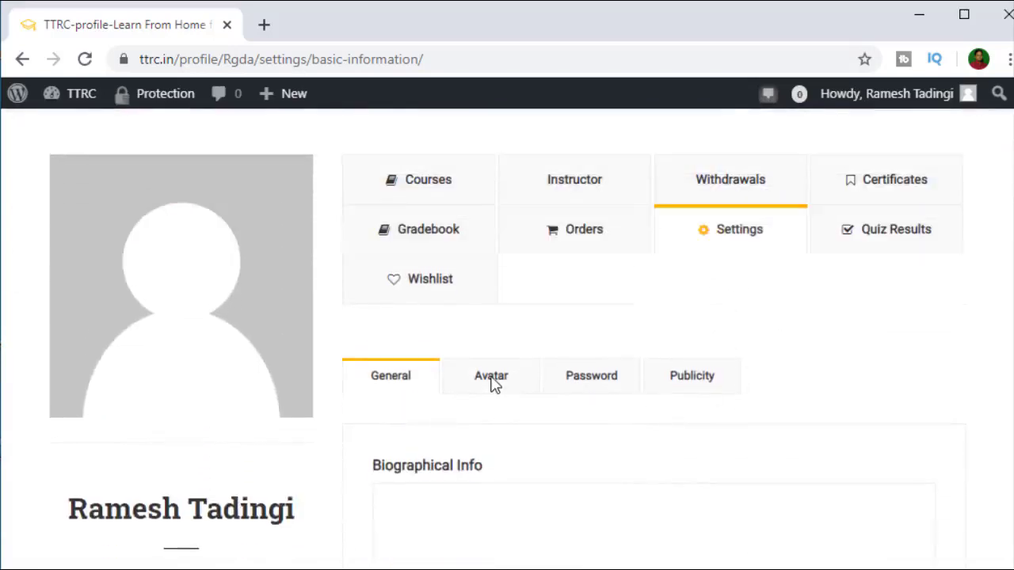
pyautogui.click(491, 377)
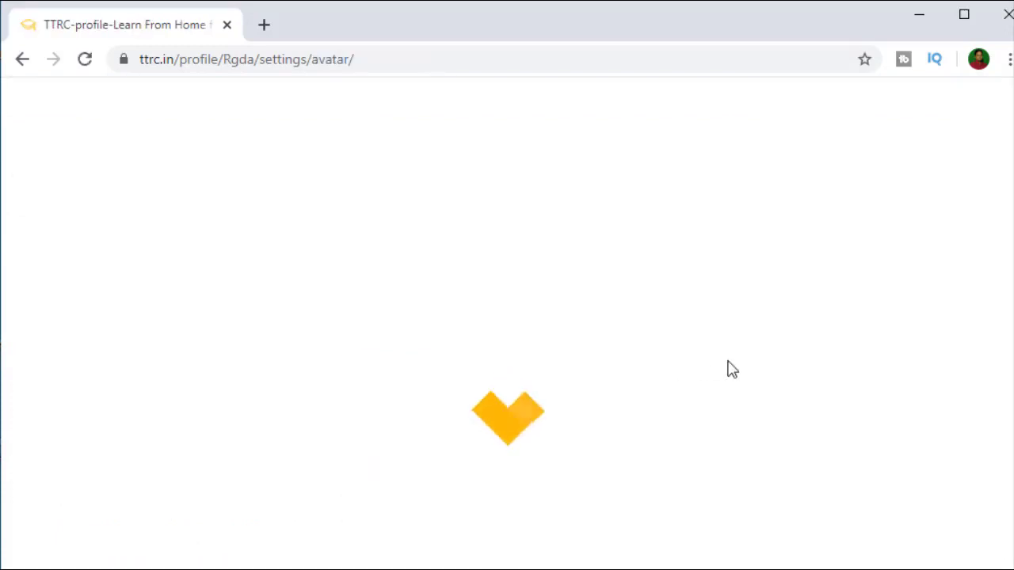
pyautogui.scroll(-4, 727, 368)
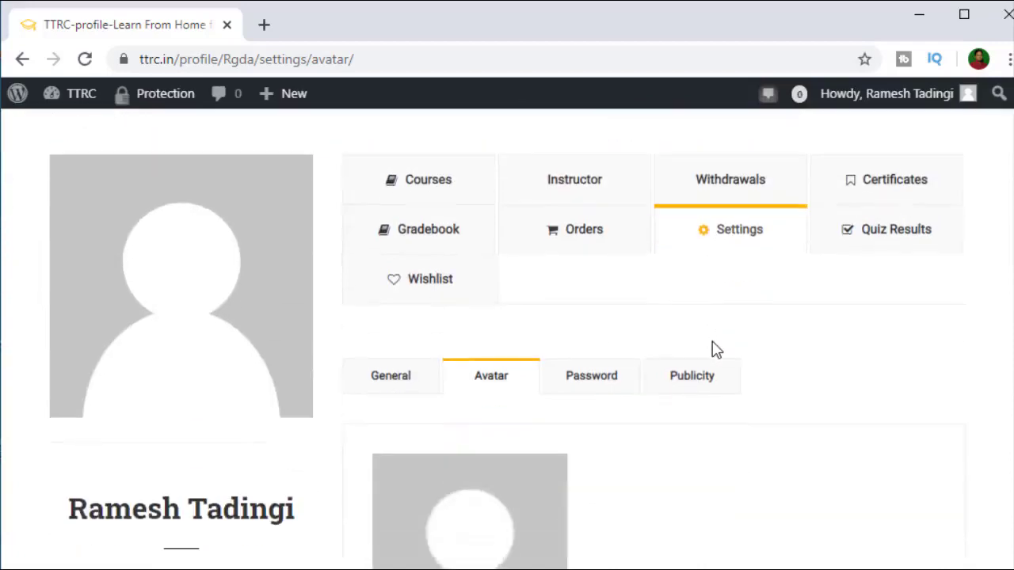
pyautogui.scroll(-3, 369, 327)
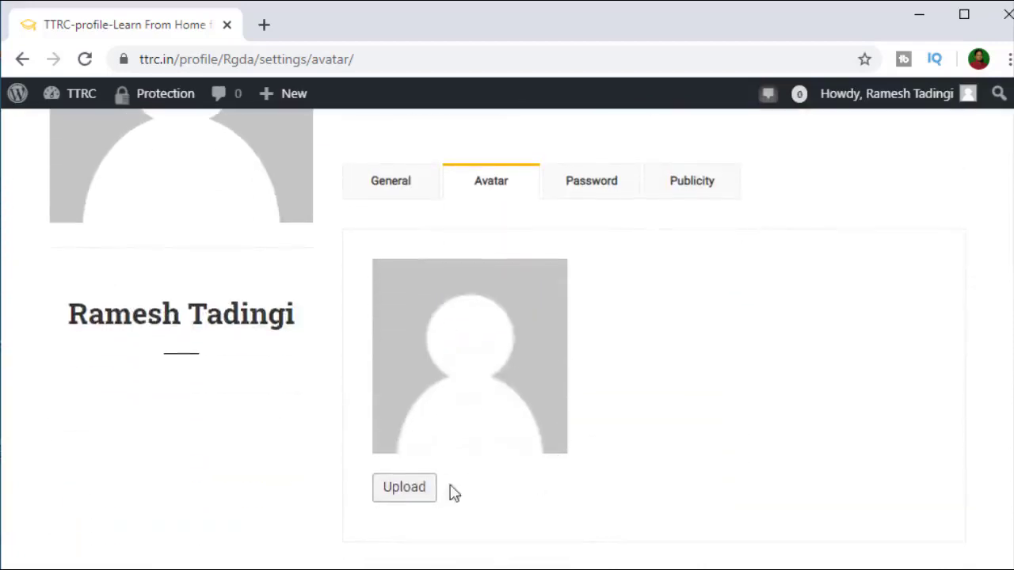
pyautogui.scroll(-1, 465, 404)
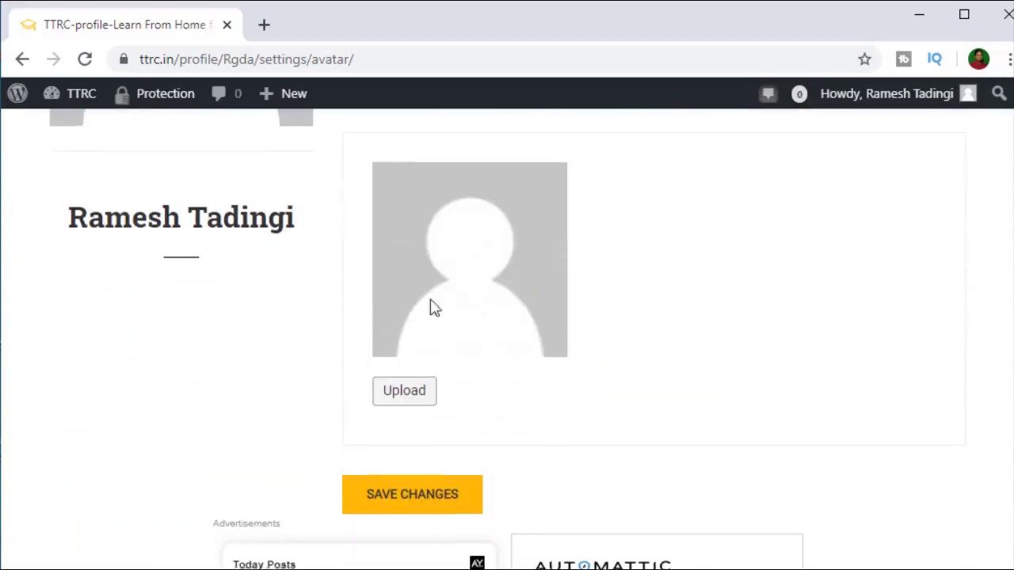
# Step: Upload ODIA KAHANI.jpg from the Pictures folder as the avatar image
pyautogui.click(410, 393)
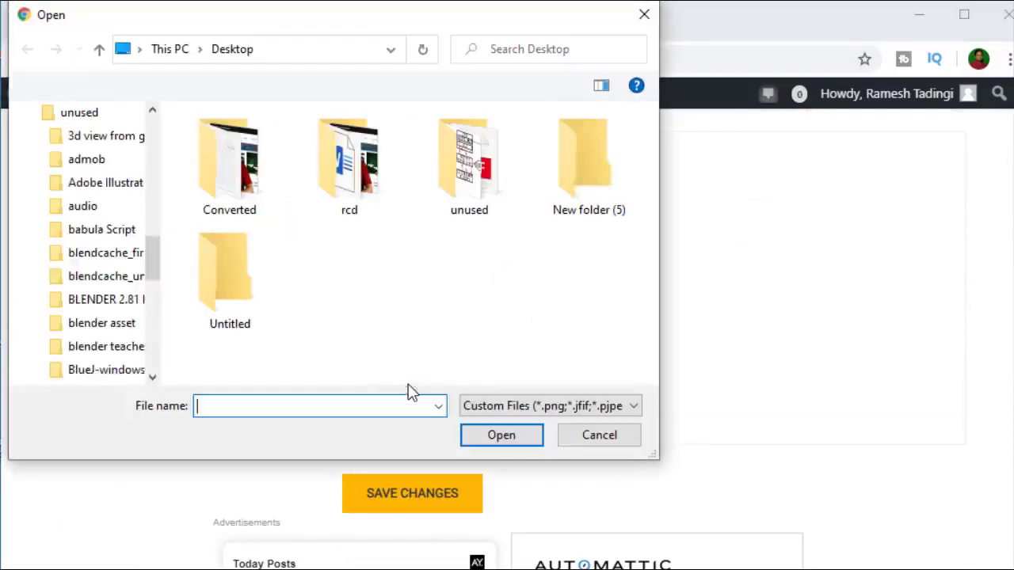
pyautogui.scroll(1, 95, 178)
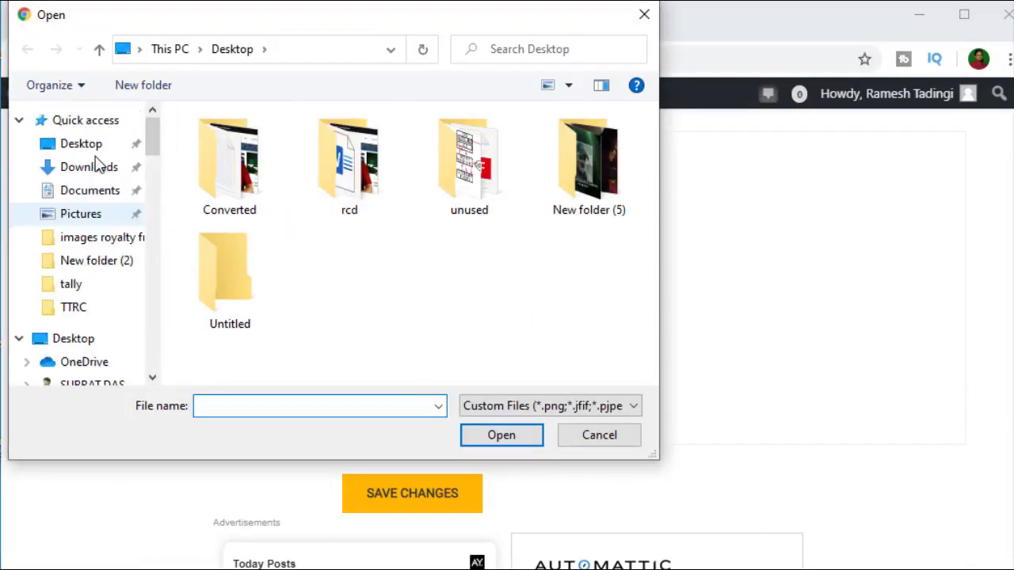
pyautogui.click(82, 214)
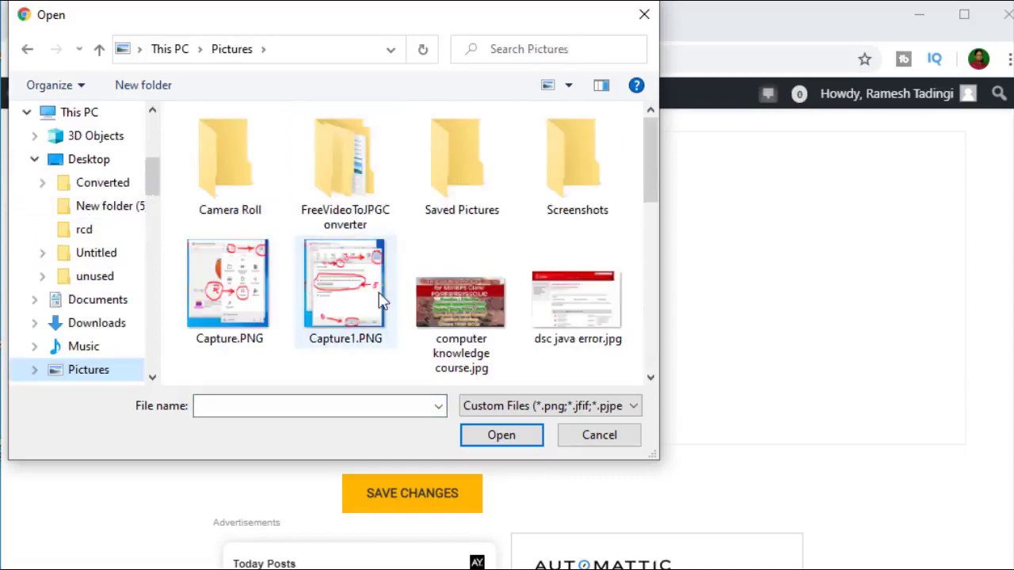
pyautogui.scroll(-2, 515, 321)
pyautogui.scroll(-2, 497, 337)
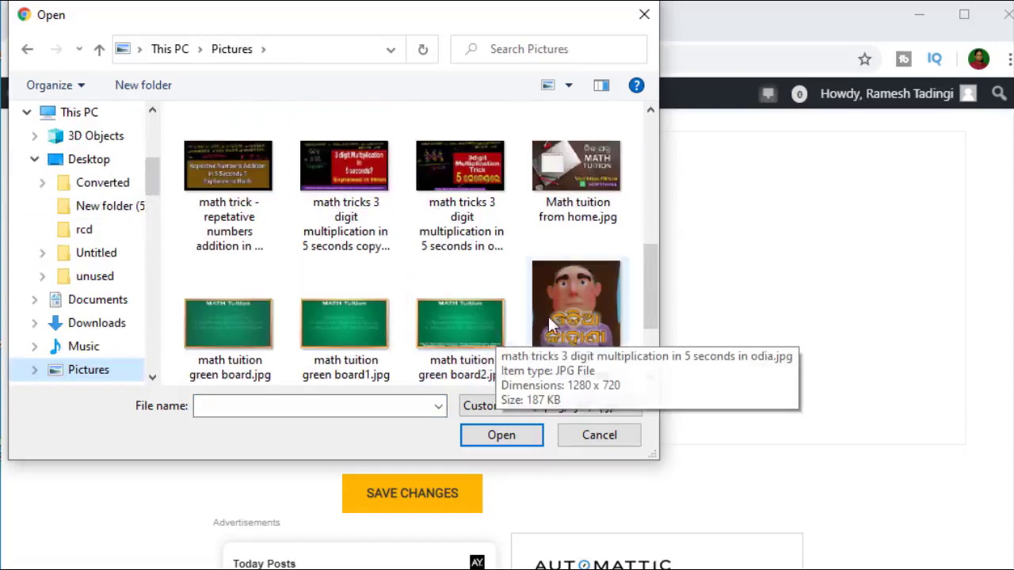
pyautogui.click(572, 309)
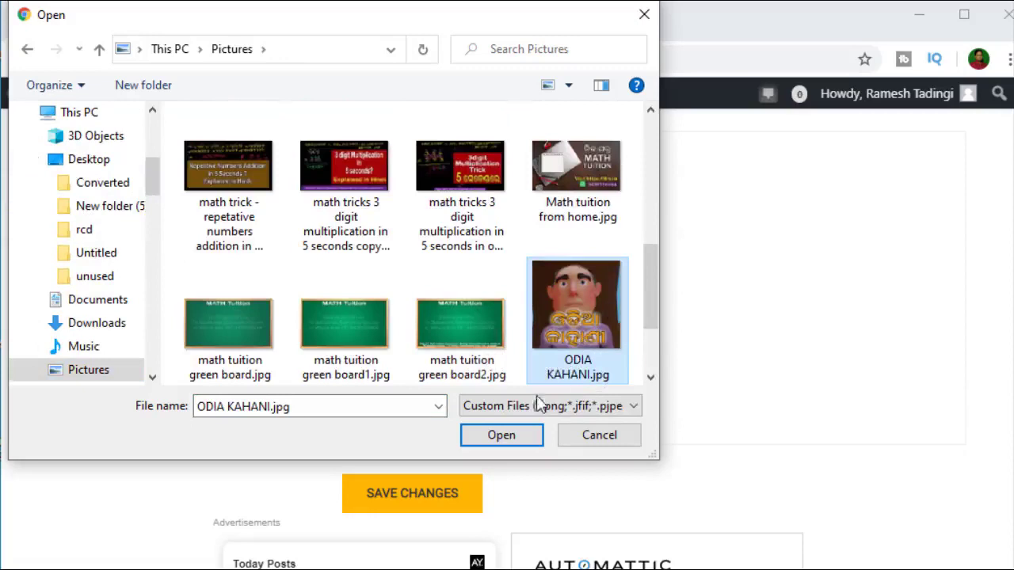
pyautogui.click(512, 435)
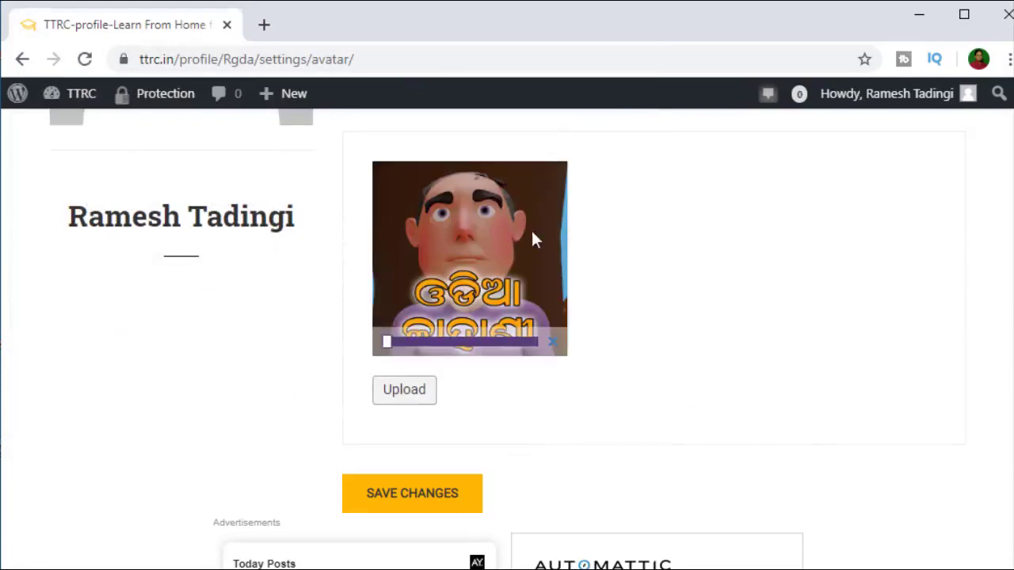
# Step: Save changes and check the 'Account avatar updated successful' notice and new picture
pyautogui.click(427, 486)
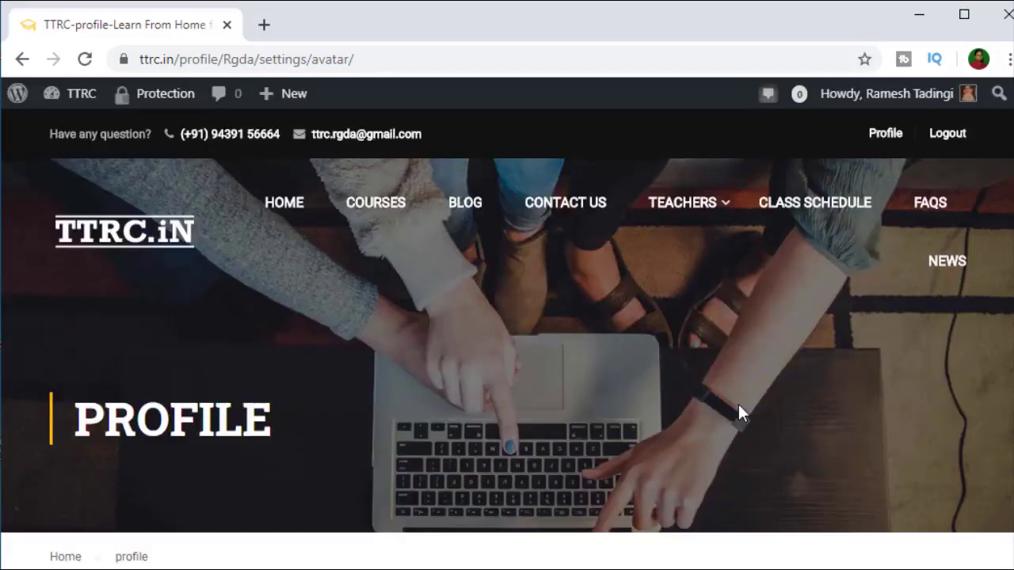
pyautogui.scroll(-7, 544, 399)
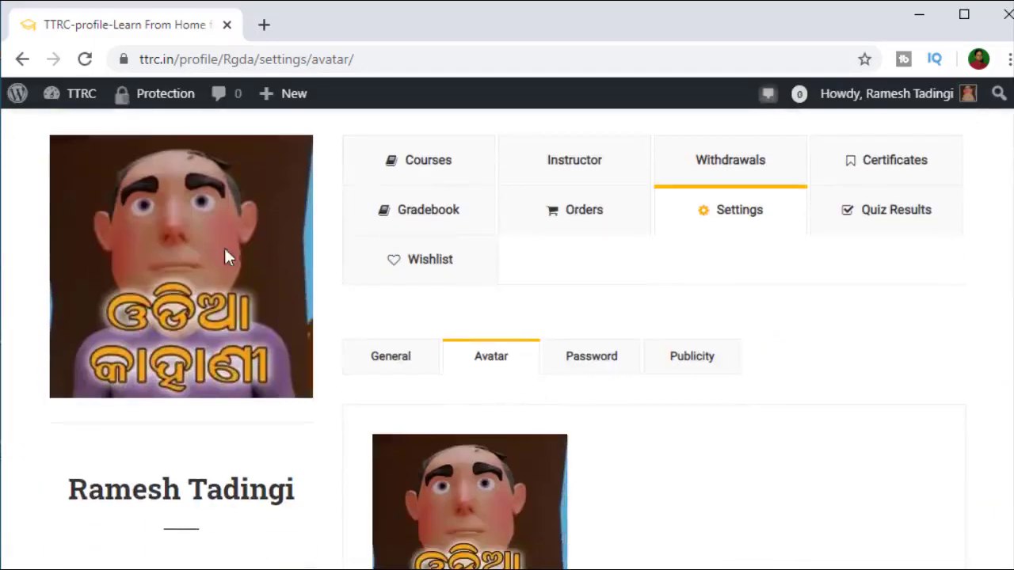
pyautogui.scroll(-2, 211, 308)
pyautogui.scroll(6, 211, 309)
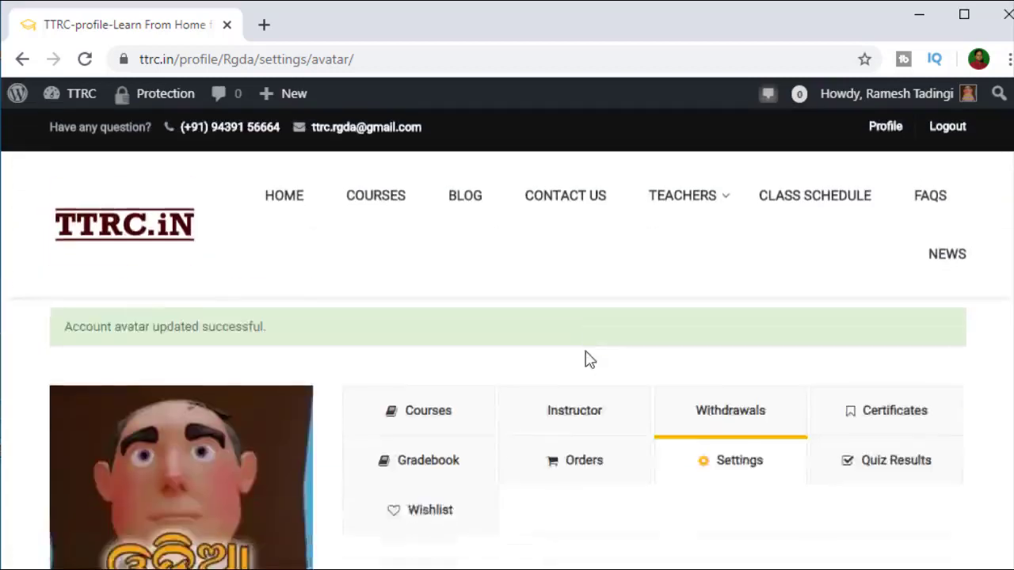
pyautogui.scroll(-3, 584, 352)
pyautogui.scroll(4, 672, 358)
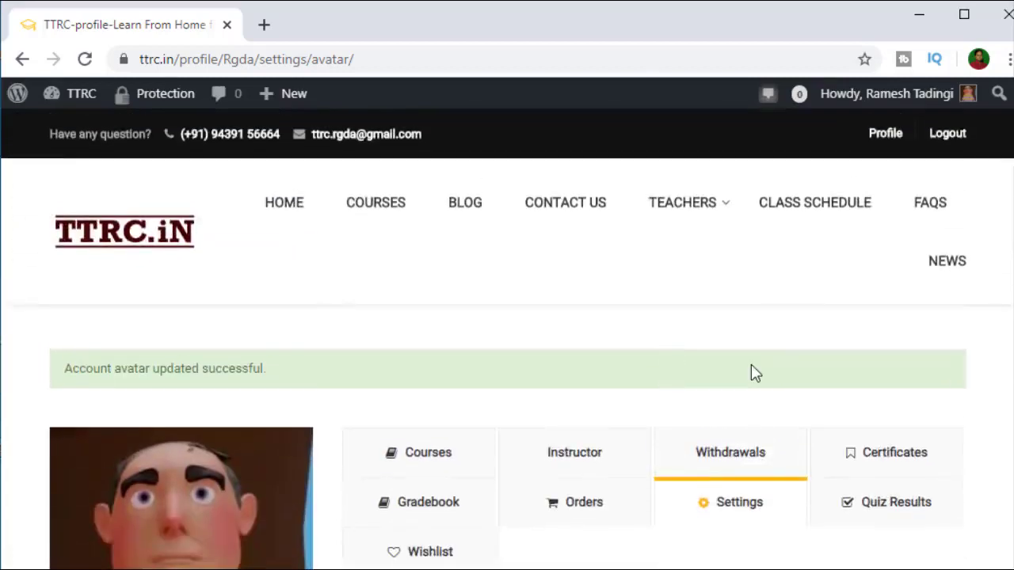
pyautogui.scroll(-3, 753, 372)
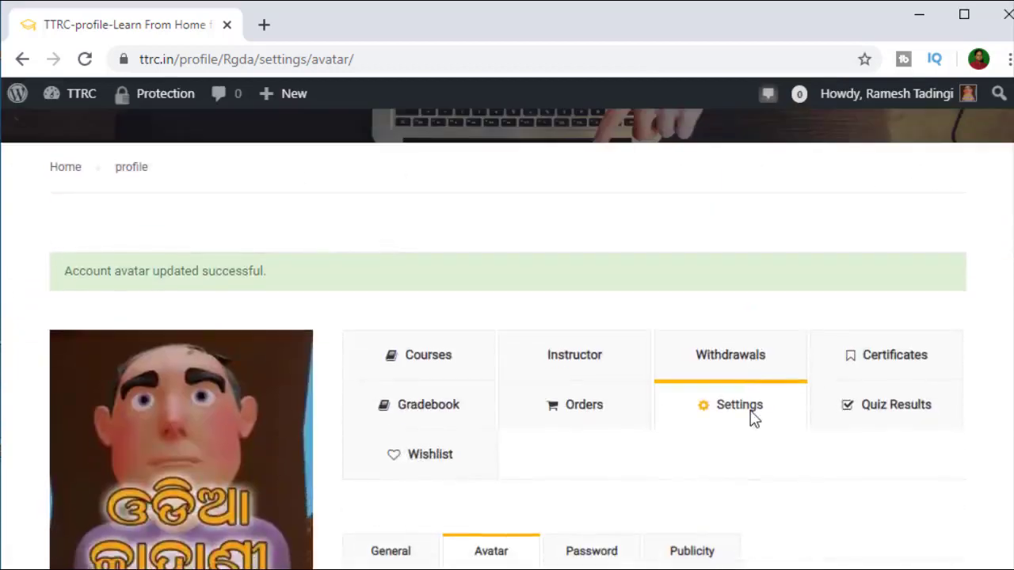
# Step: Open Teach on TTRC from the TEACHERS menu and scroll down to its registration form
pyautogui.scroll(4, 753, 420)
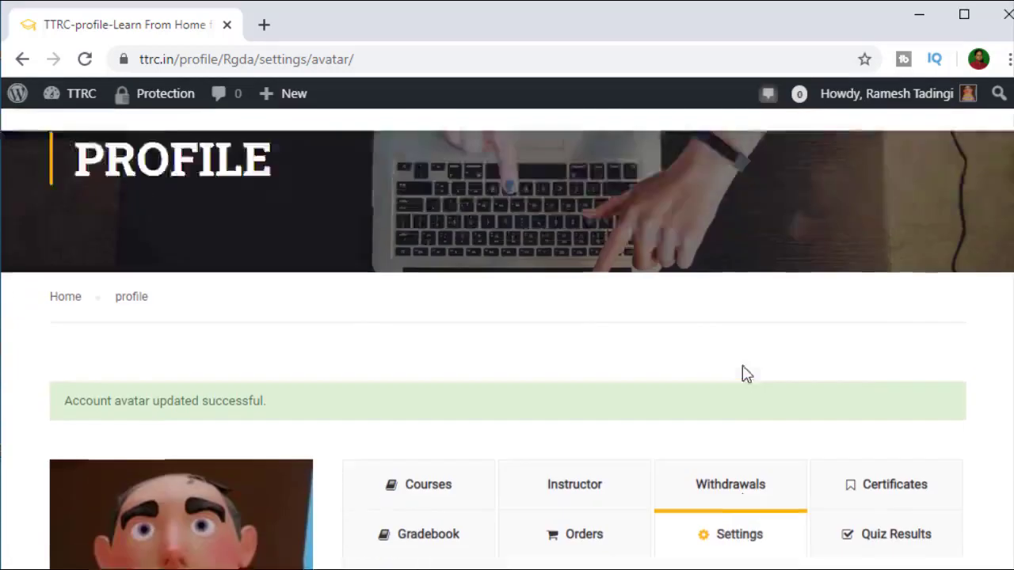
pyautogui.moveTo(711, 229)
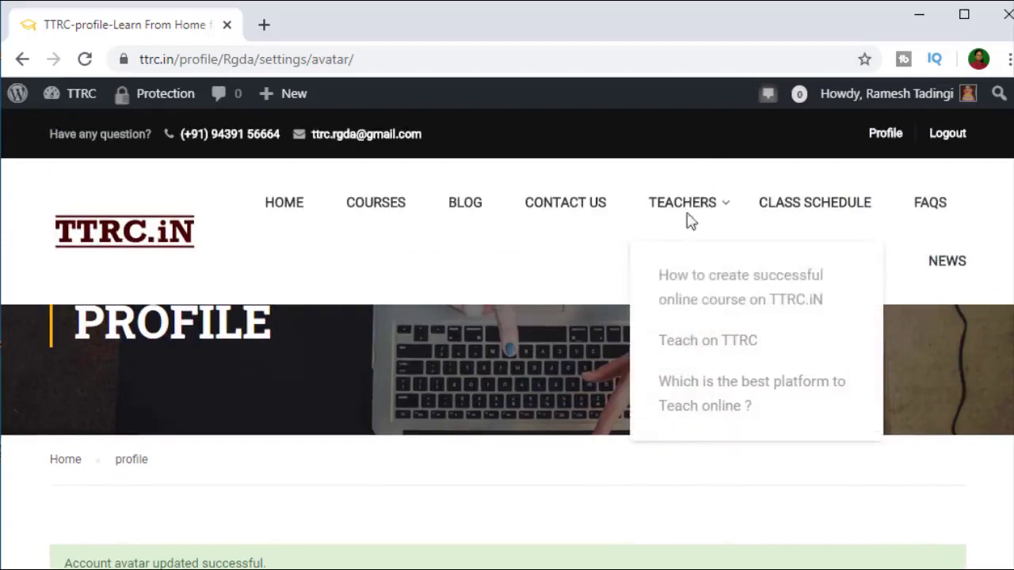
pyautogui.click(705, 349)
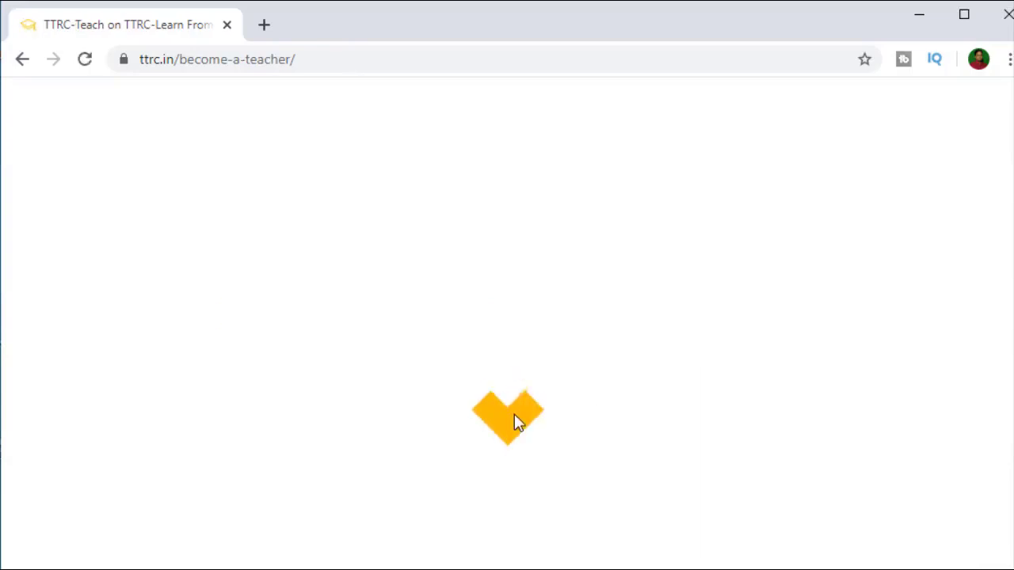
pyautogui.scroll(-5, 451, 380)
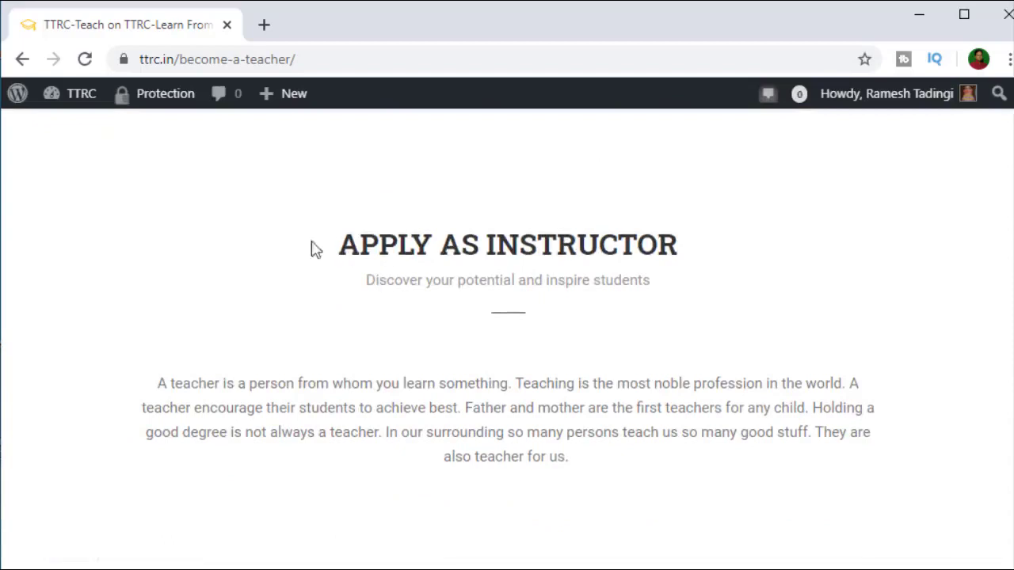
pyautogui.scroll(-10, 626, 317)
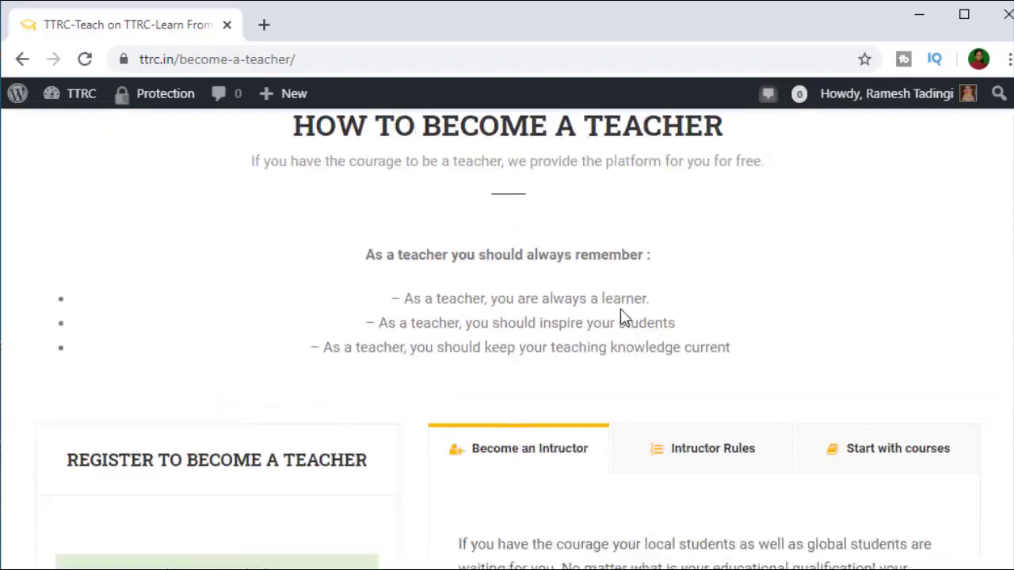
pyautogui.scroll(2, 522, 338)
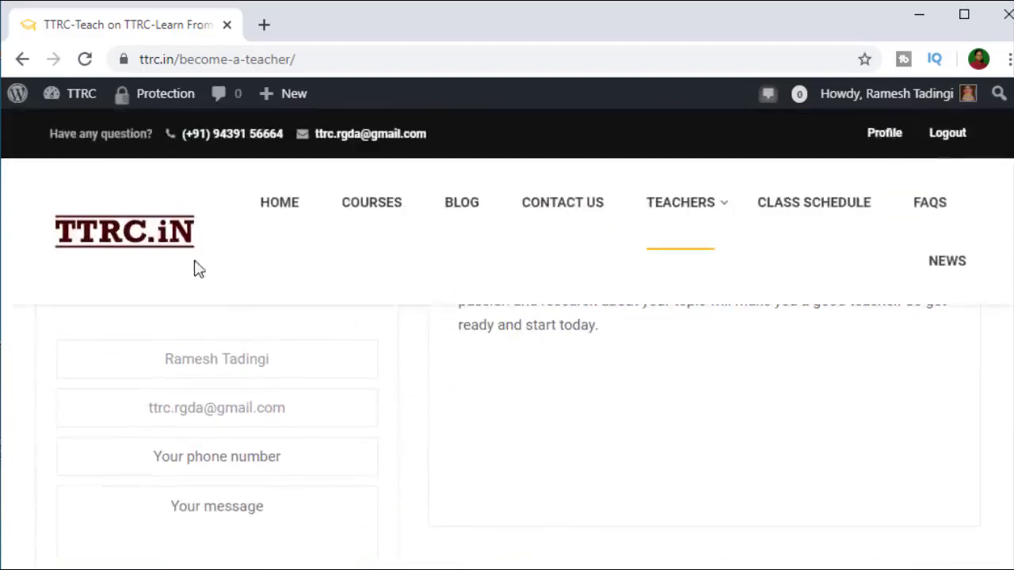
pyautogui.scroll(-2, 335, 351)
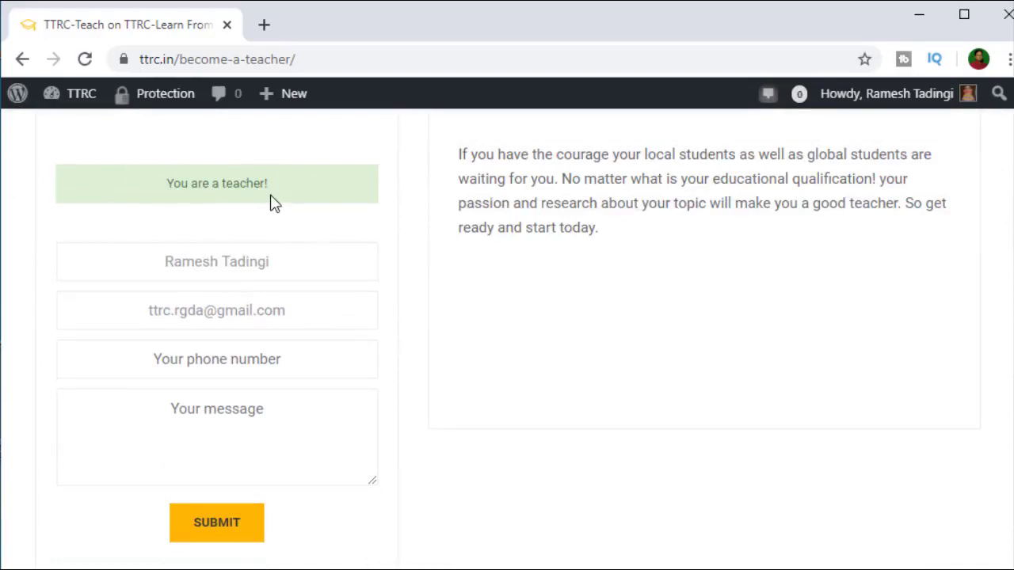
# Step: Check the form's name, phone number and message fields, then return to the top
pyautogui.click(250, 273)
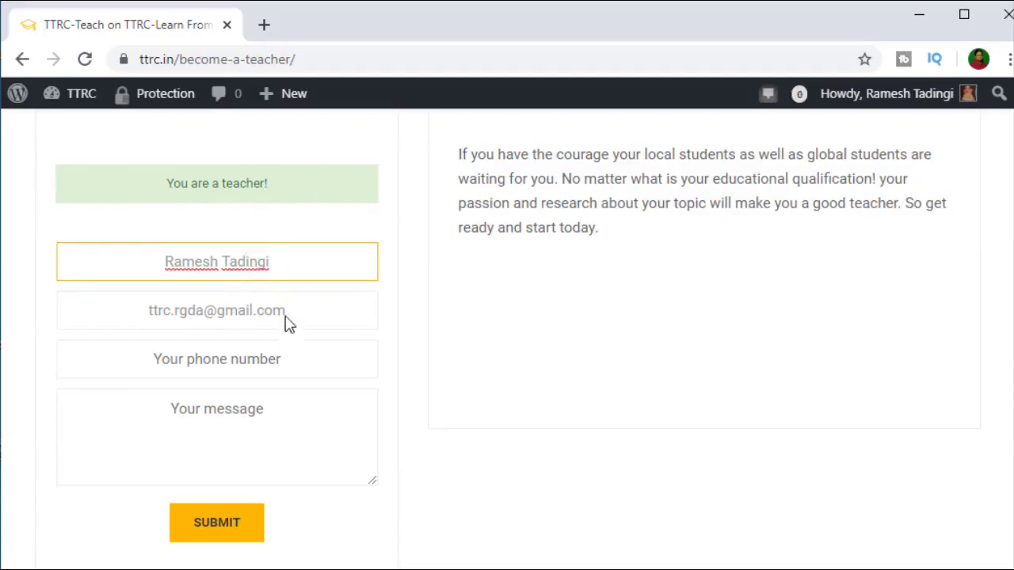
pyautogui.click(286, 371)
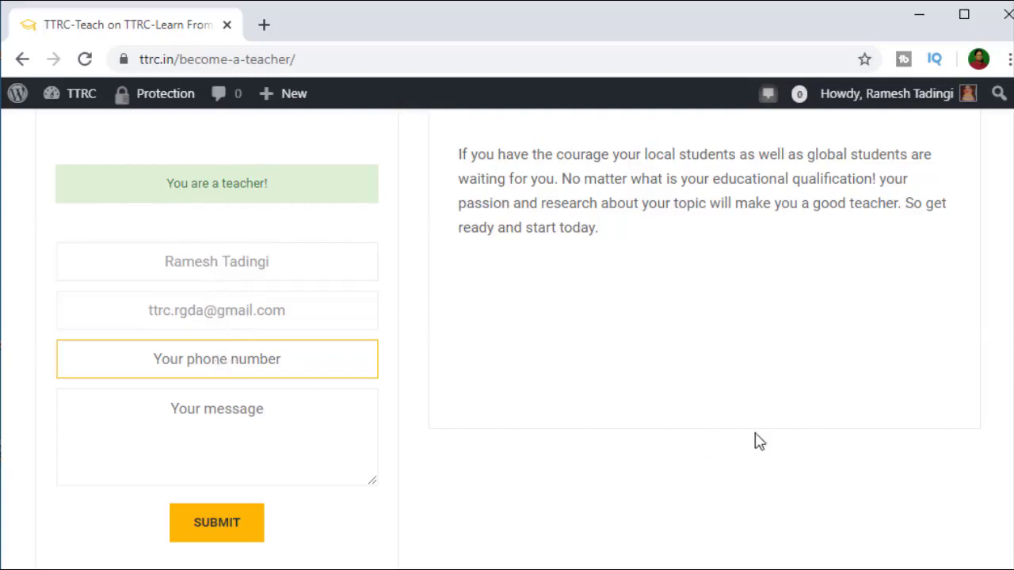
pyautogui.click(206, 418)
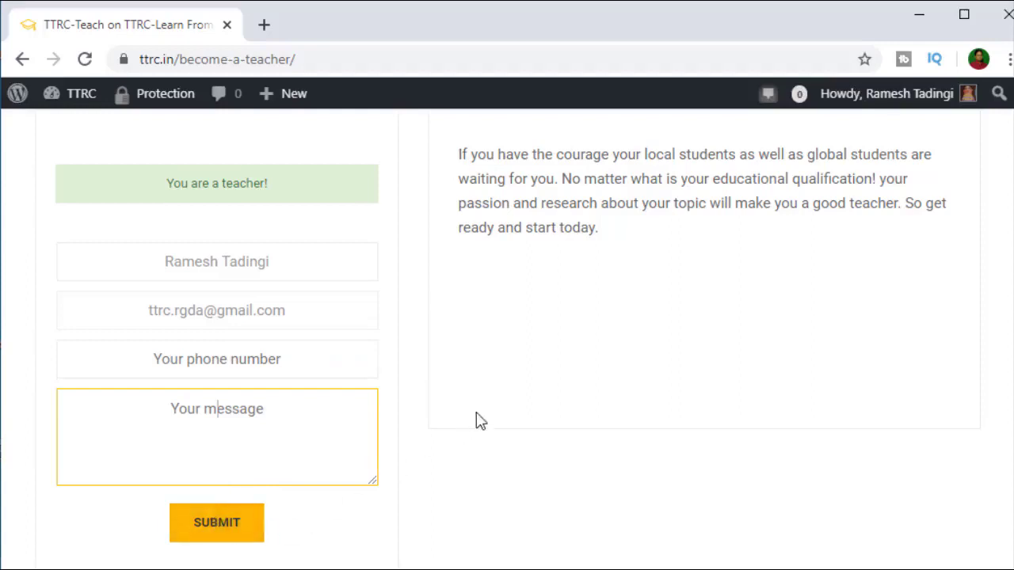
pyautogui.scroll(15, 481, 420)
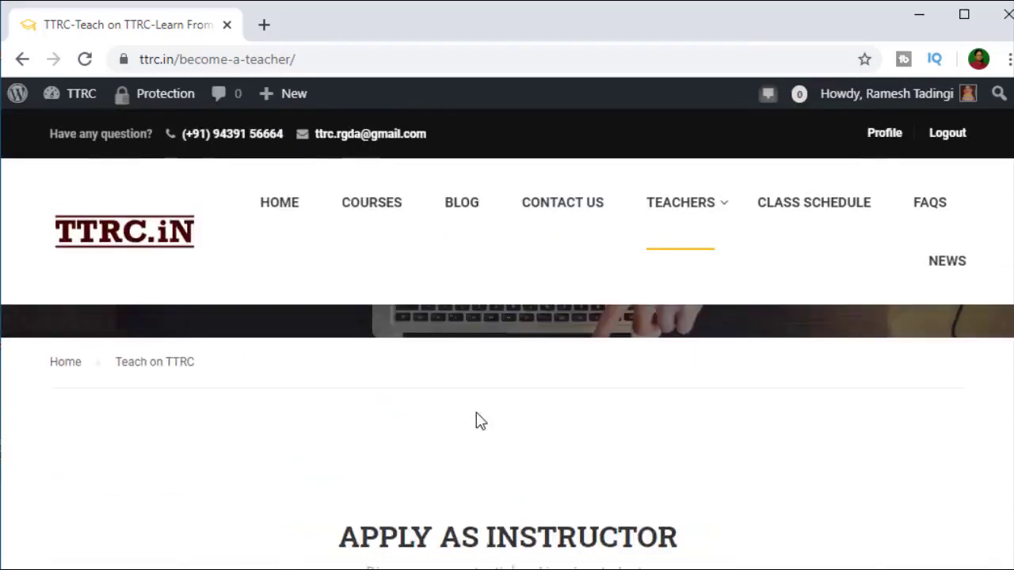
pyautogui.scroll(3, 476, 412)
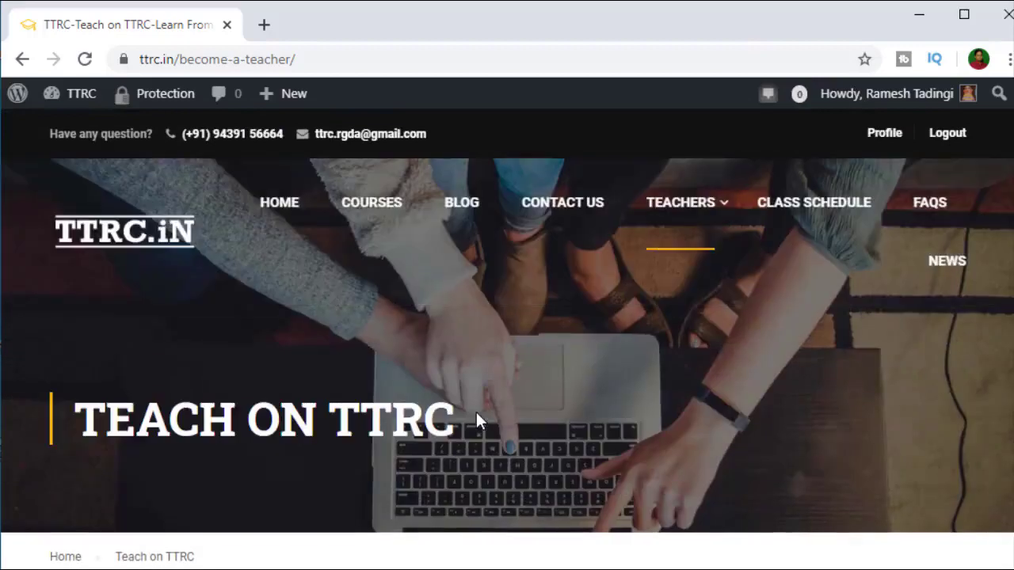
pyautogui.scroll(-3, 476, 414)
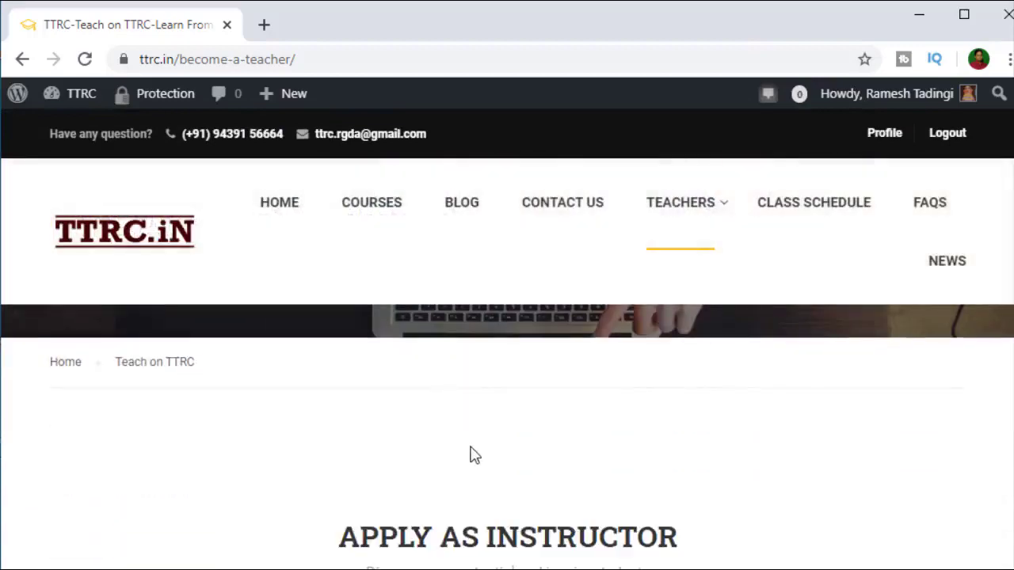
pyautogui.scroll(3, 471, 449)
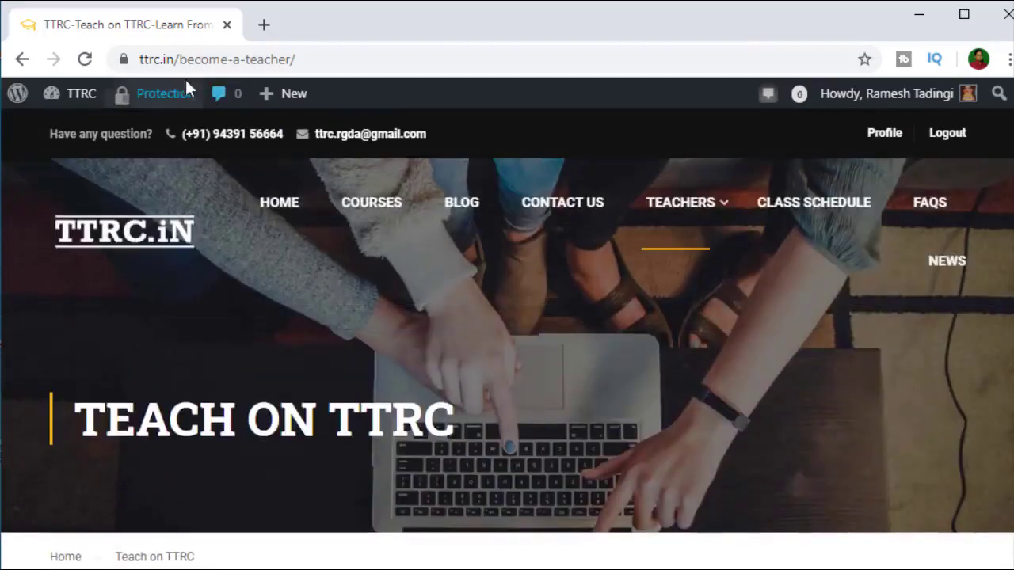
# Step: Go to the ttrc.in/wp-admin dashboard by editing the address
pyautogui.moveTo(186, 66); pyautogui.dragTo(341, 77)
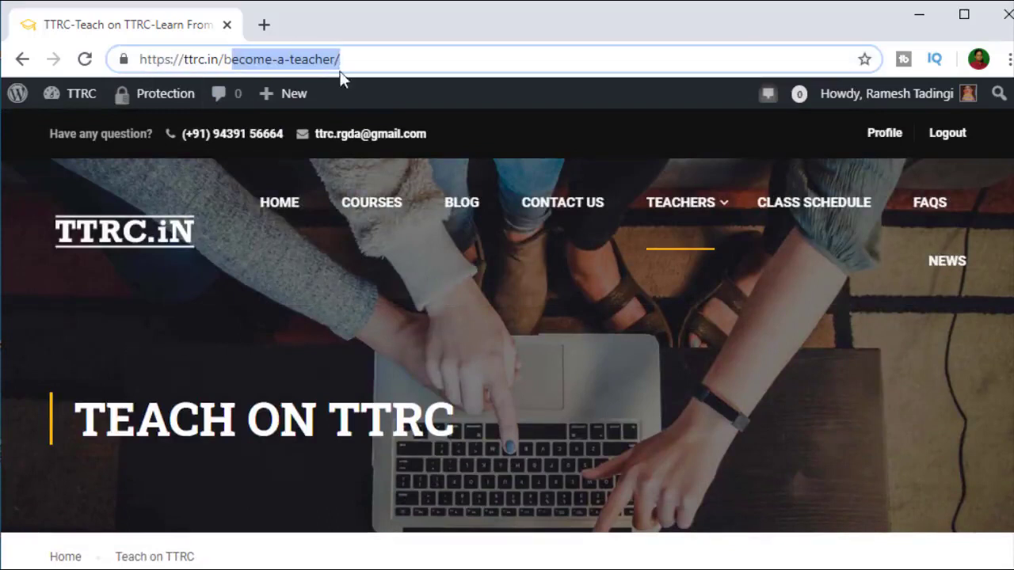
pyautogui.press('BackSpace')
pyautogui.press('BackSpace')
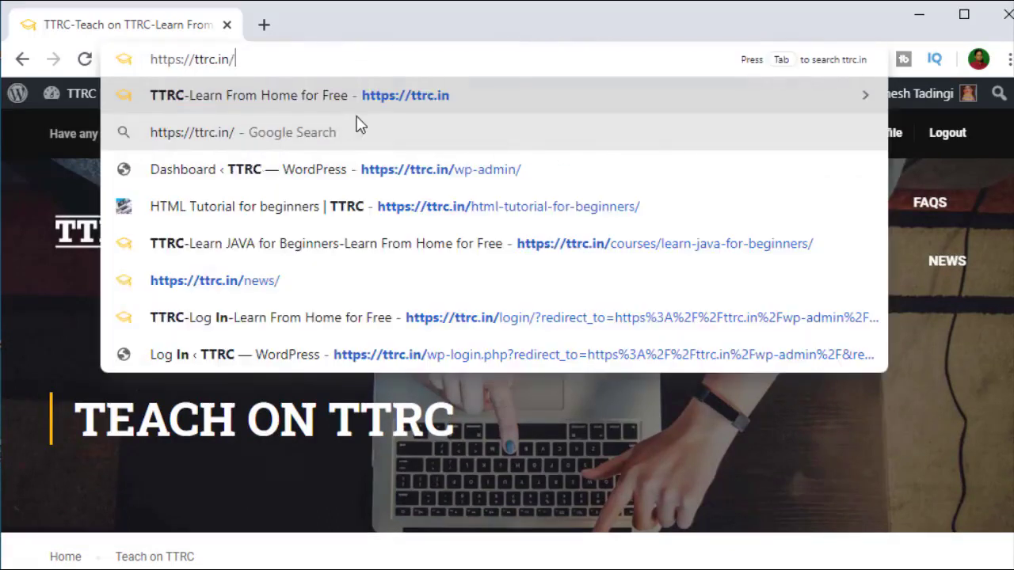
pyautogui.write('wp')
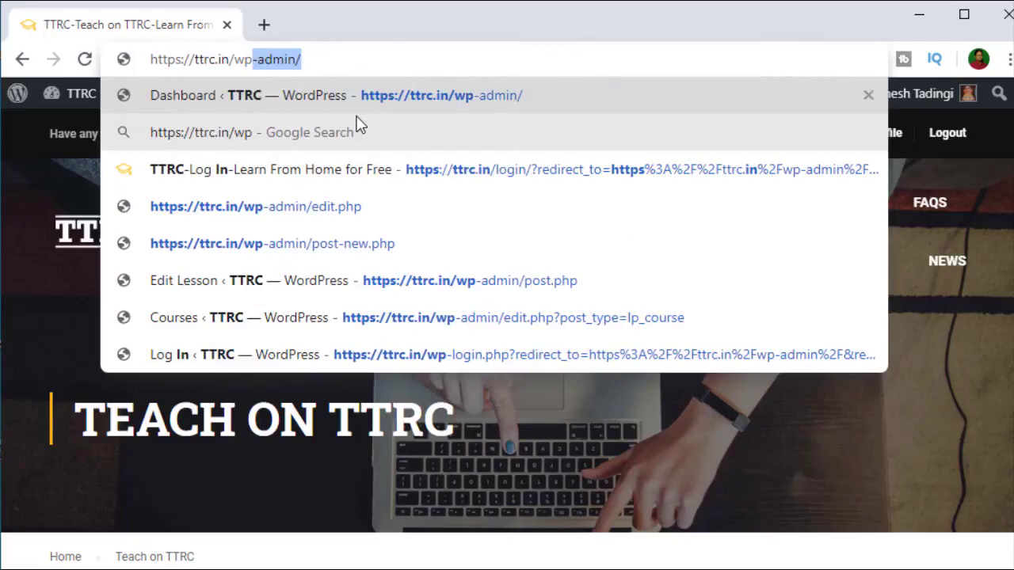
pyautogui.press('Return')
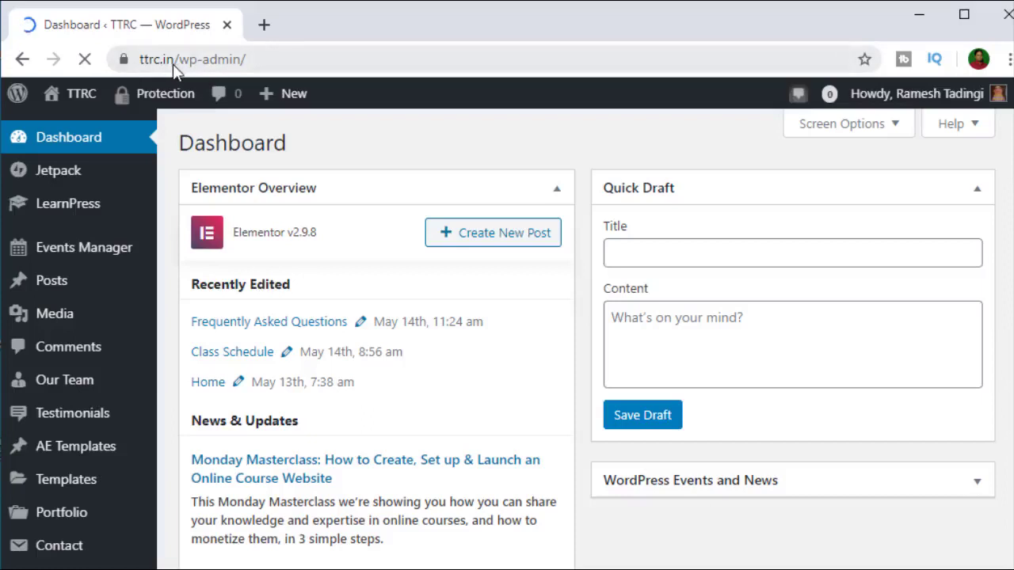
pyautogui.scroll(-10, 509, 431)
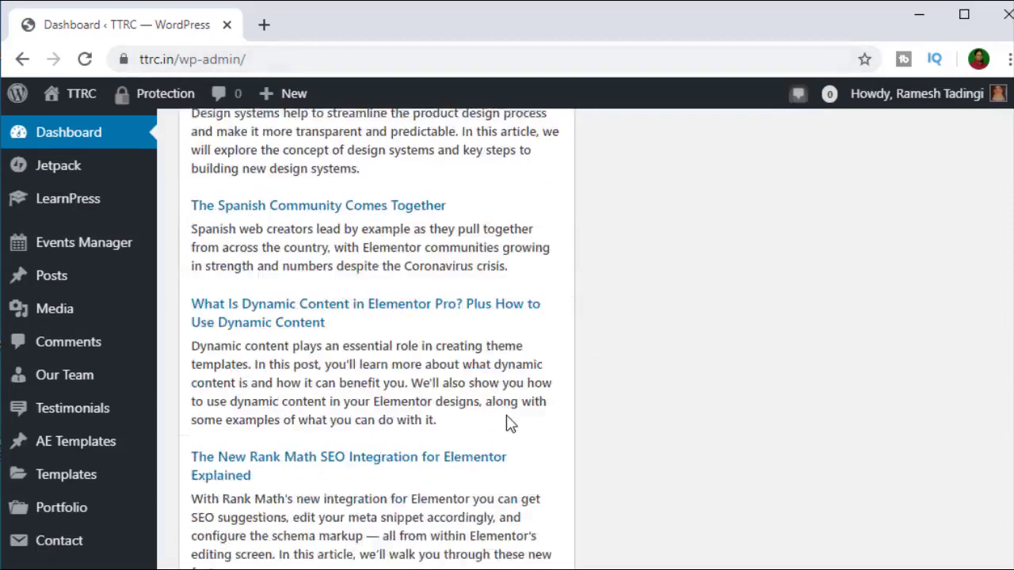
pyautogui.scroll(10, 366, 484)
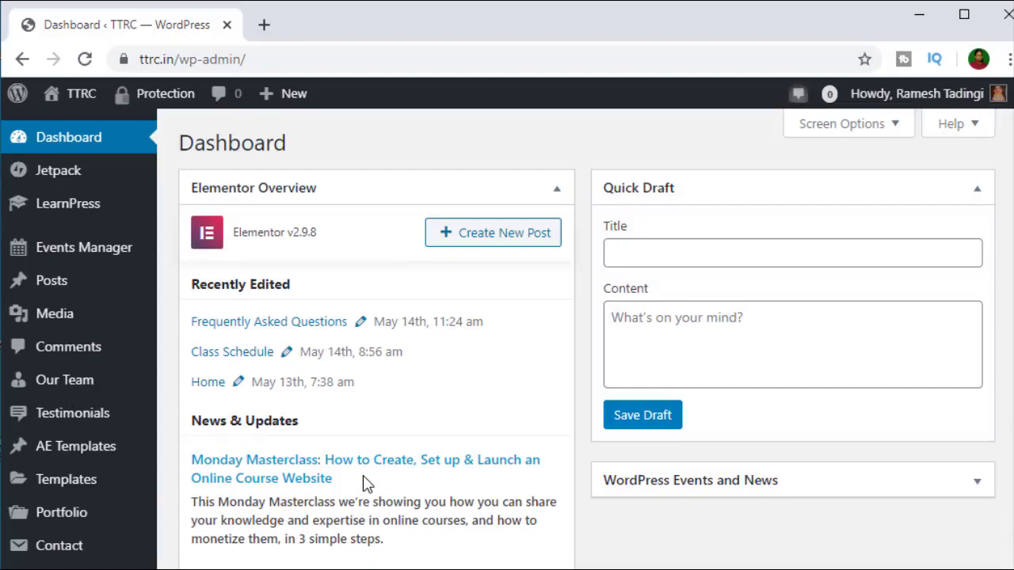
# Step: Under LearnPress > Courses, trash the draft 'New Course'
pyautogui.moveTo(77, 206)
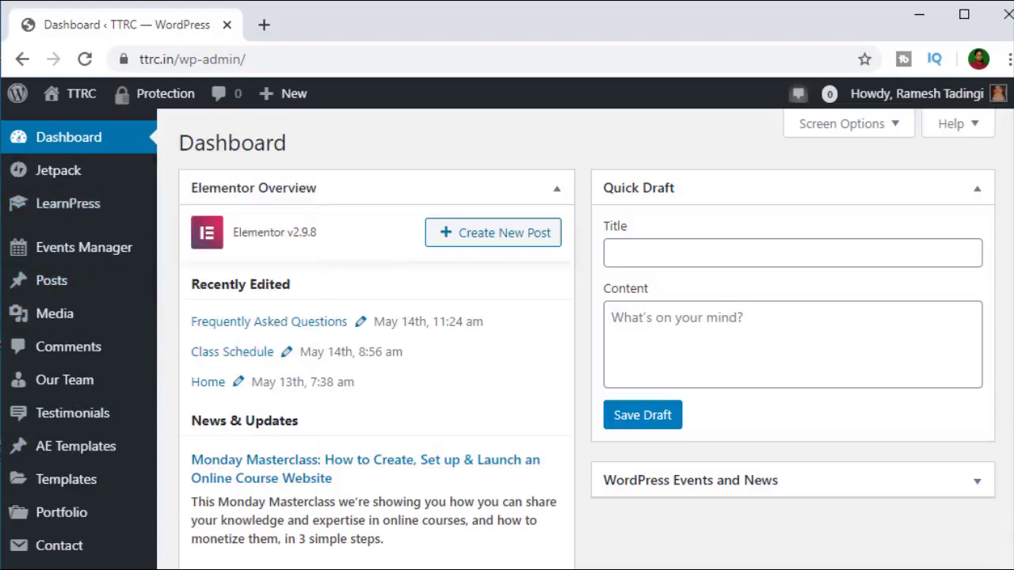
pyautogui.moveTo(129, 255)
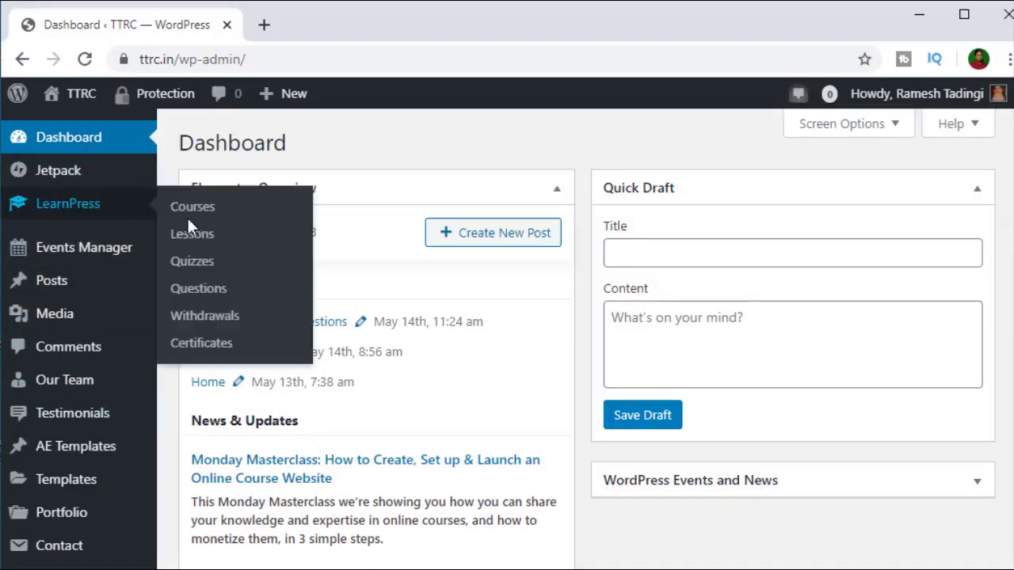
pyautogui.click(197, 206)
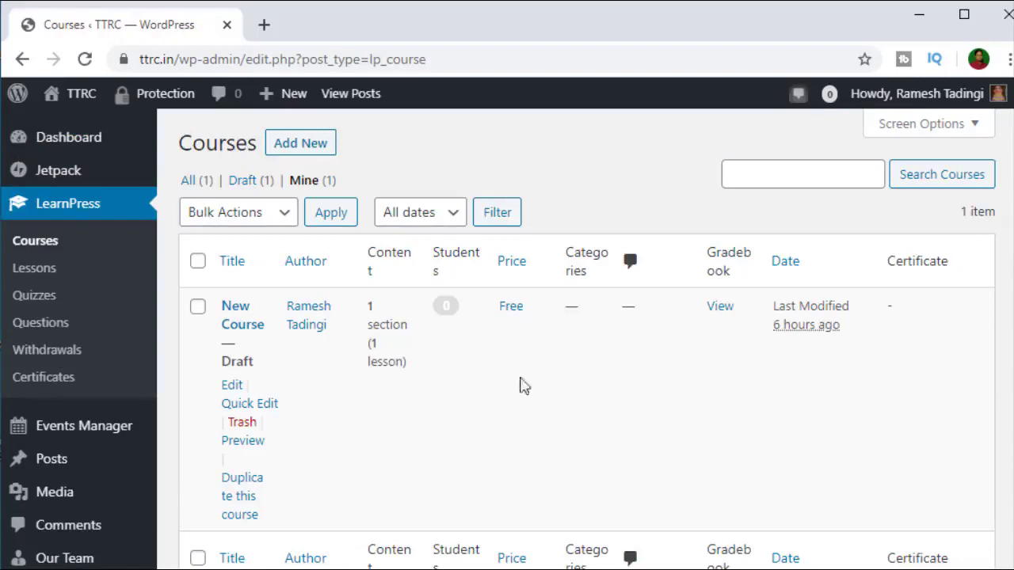
pyautogui.scroll(-2, 491, 382)
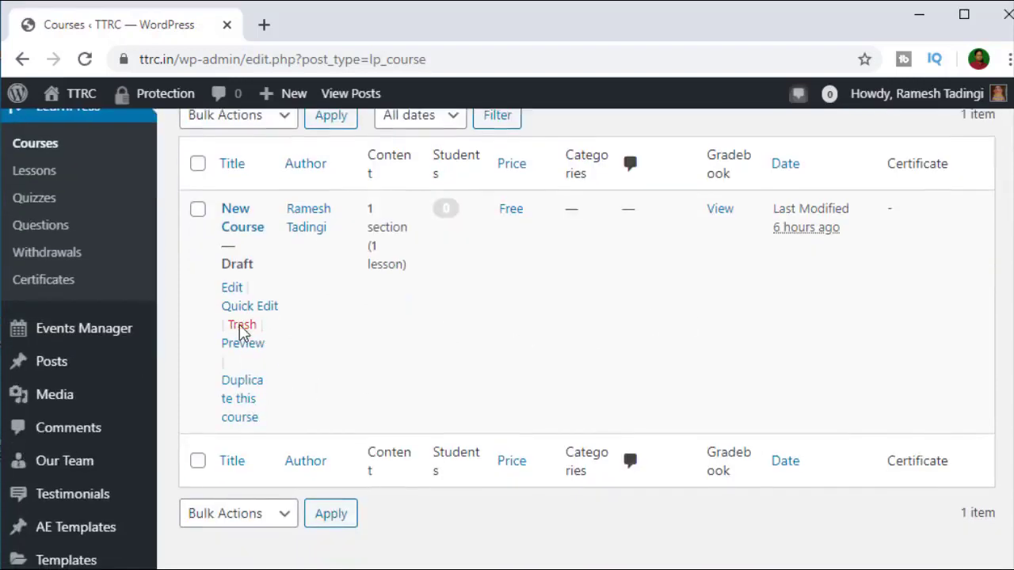
pyautogui.click(240, 325)
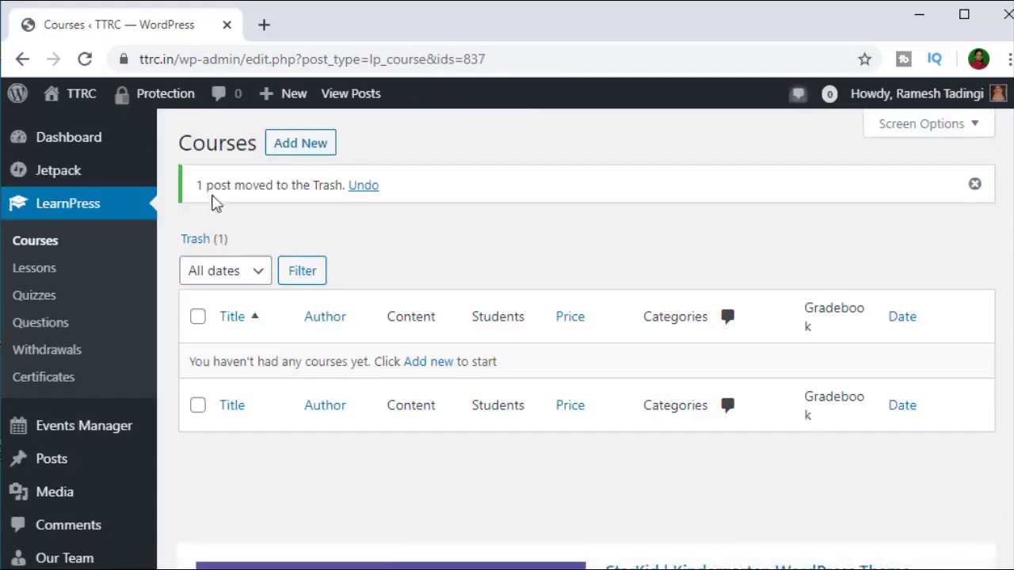
pyautogui.click(265, 25)
# Step: Load ttrc.in, confirm the profile Courses tab reads 'No courses!', then return to the admin tab
pyautogui.write('ttrc.in')
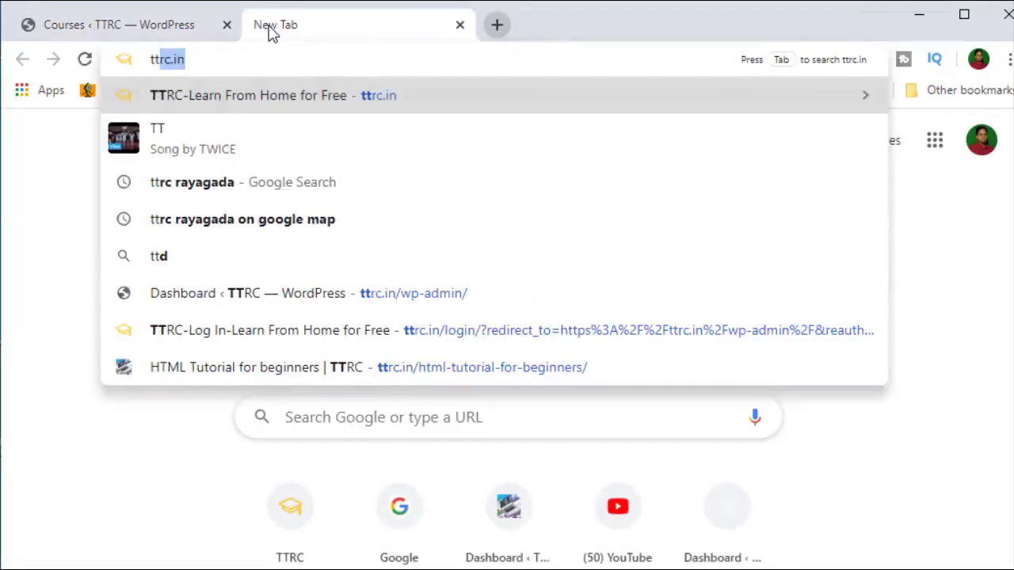
pyautogui.press('Return')
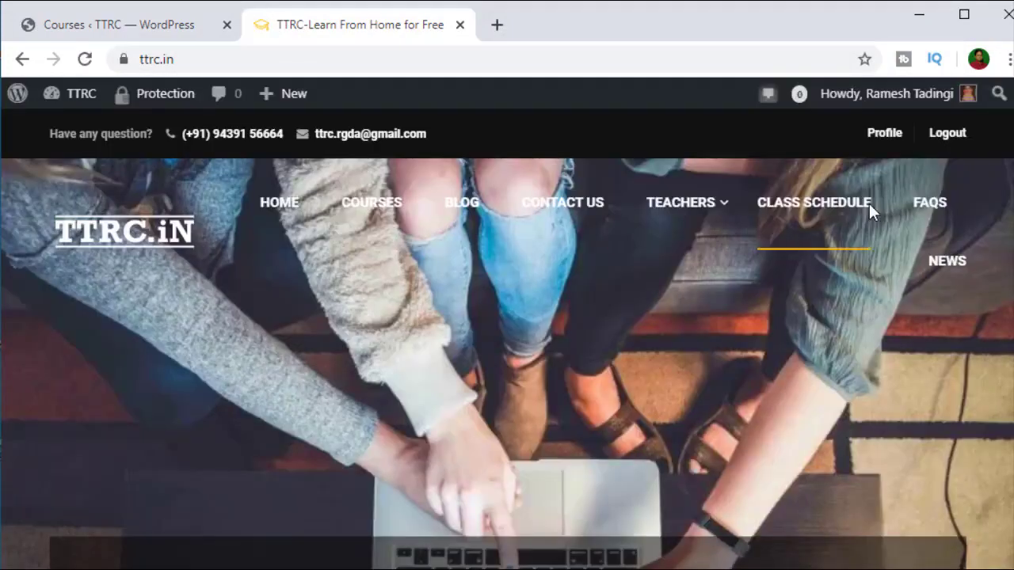
pyautogui.click(884, 134)
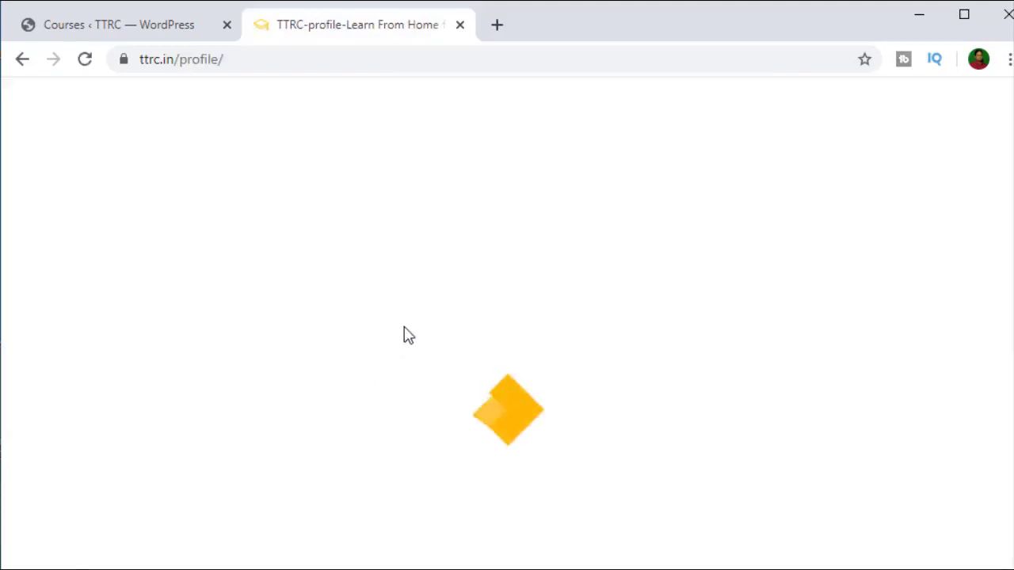
pyautogui.scroll(-7, 403, 332)
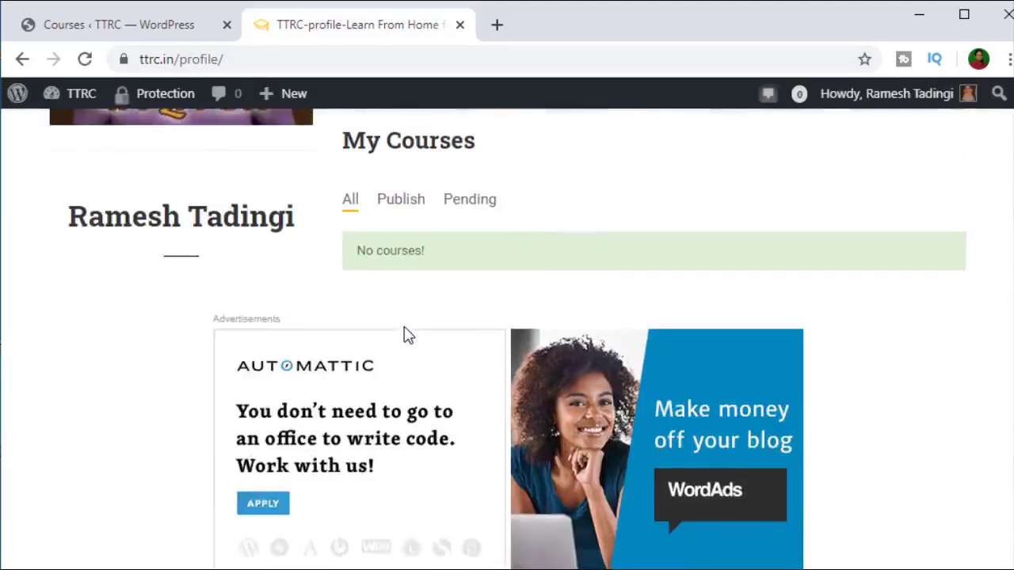
pyautogui.scroll(5, 405, 331)
pyautogui.scroll(1, 462, 378)
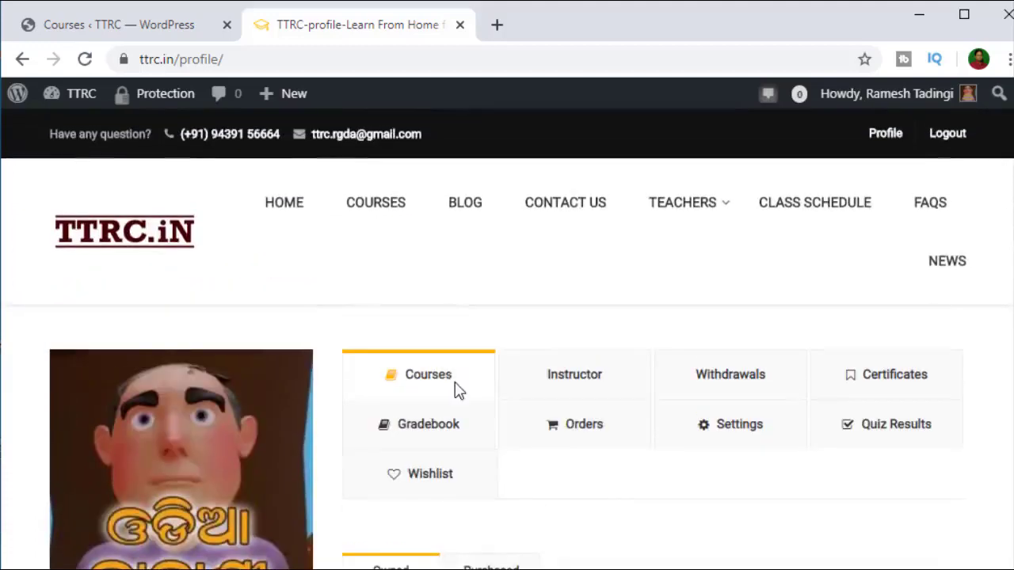
pyautogui.click(449, 379)
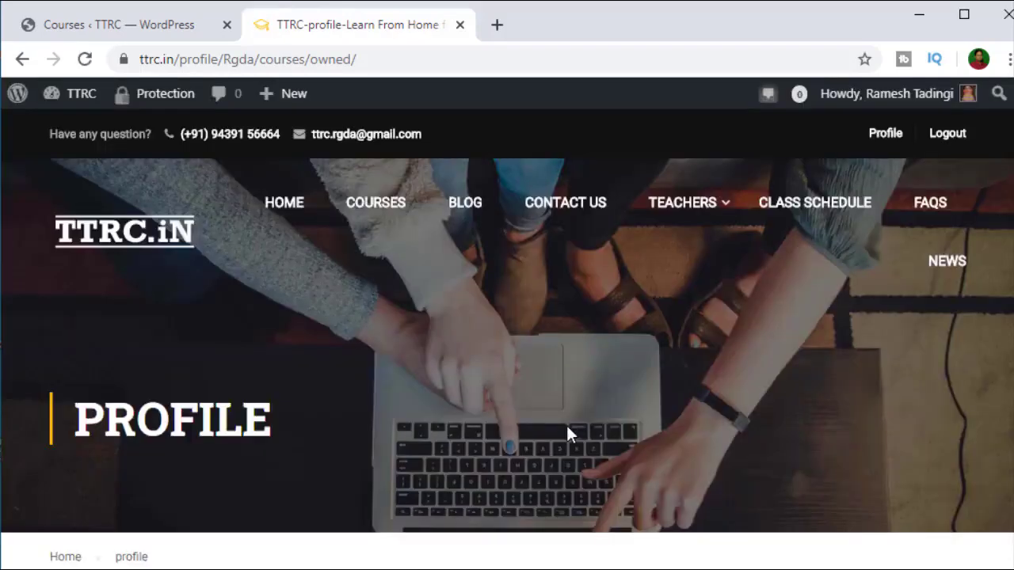
pyautogui.scroll(-5, 566, 432)
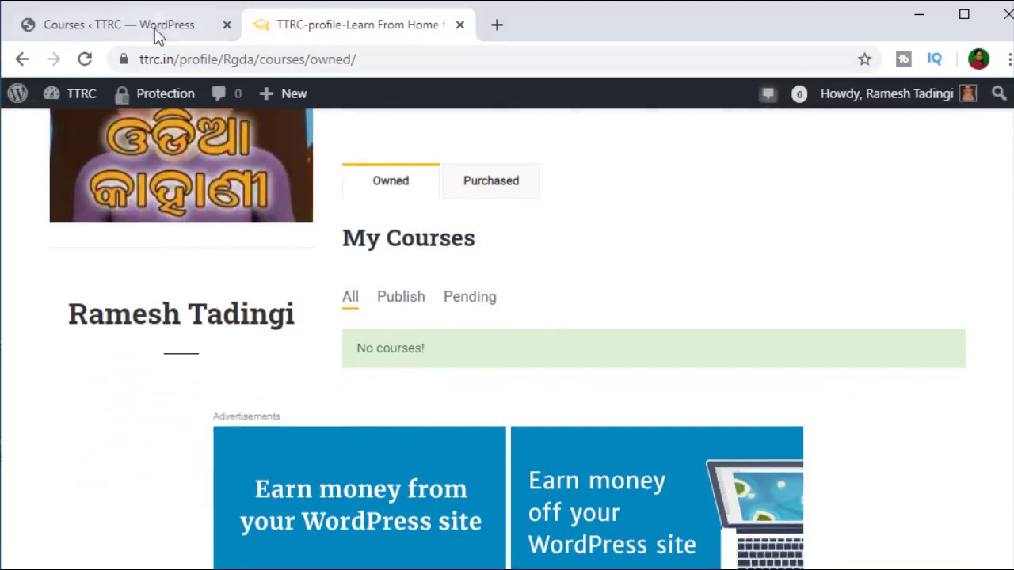
pyautogui.click(154, 30)
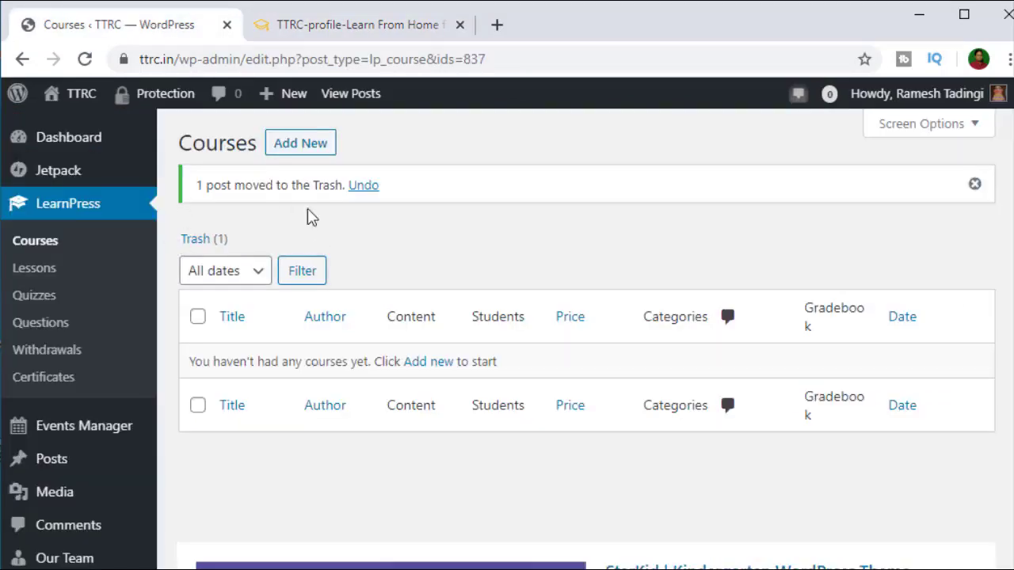
# Step: Add a new course titled 'English Grammar for Class 7th', correcting the 'Grammer' typo via spelling suggestion
pyautogui.click(308, 150)
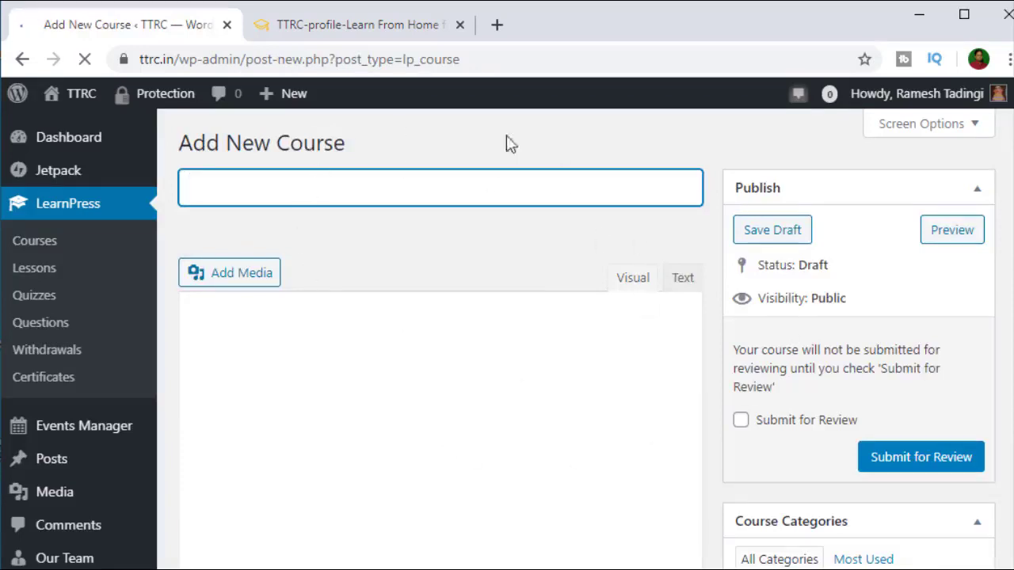
pyautogui.scroll(-8, 473, 360)
pyautogui.scroll(-3, 473, 363)
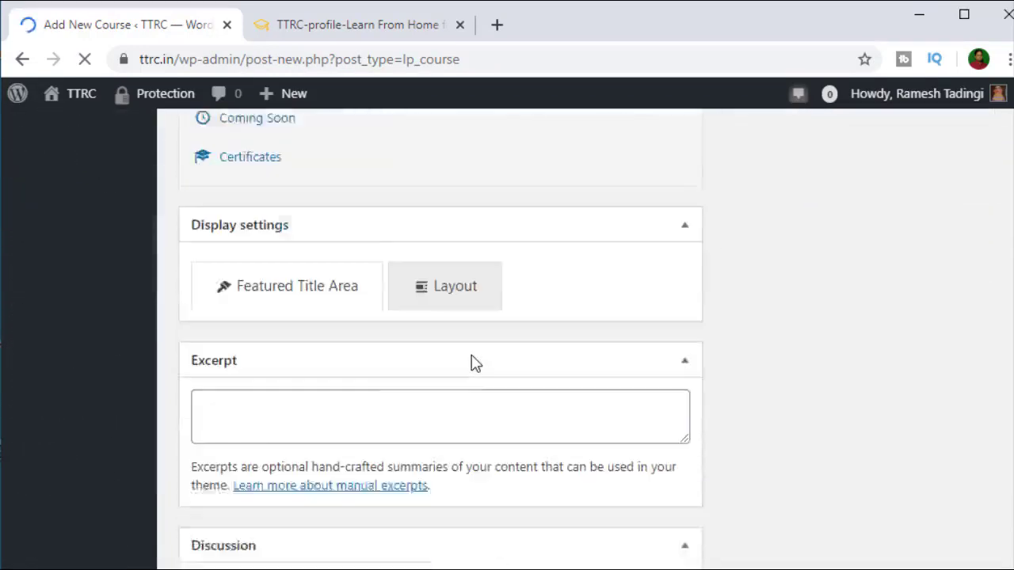
pyautogui.scroll(15, 473, 363)
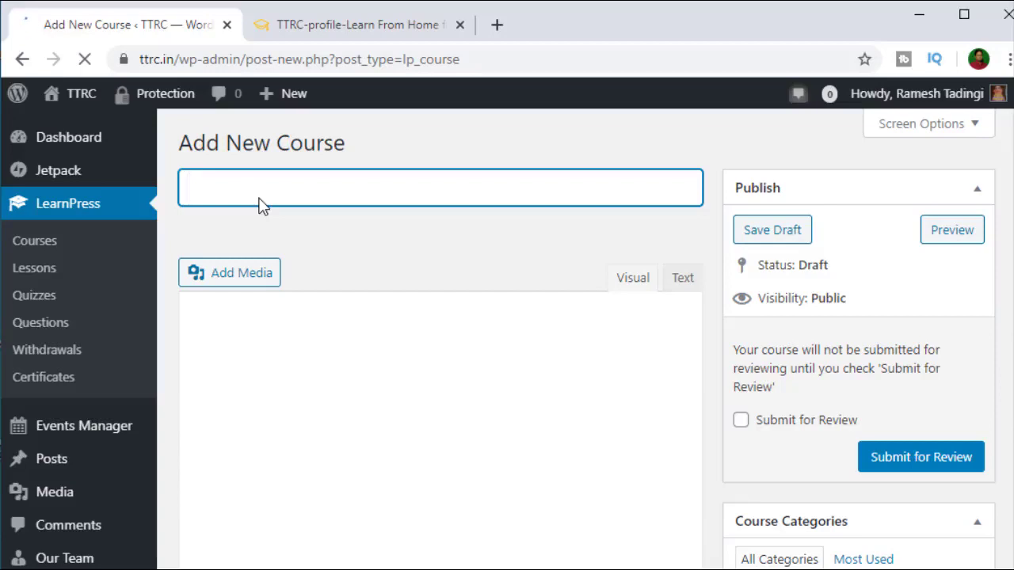
pyautogui.write('Spoken Engli')
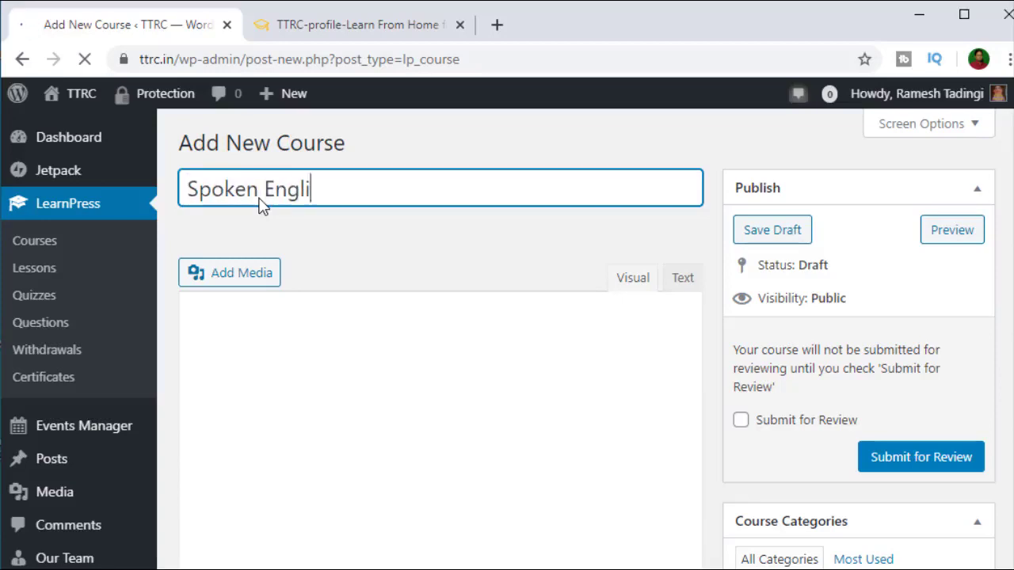
pyautogui.write('sh for ')
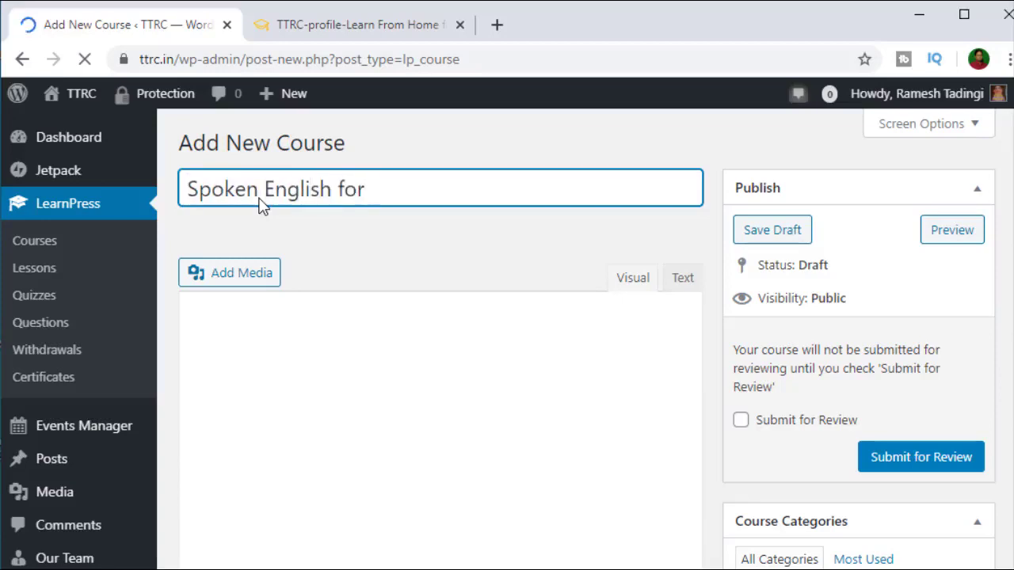
pyautogui.write('Cla')
pyautogui.press('BackSpace')
pyautogui.press('BackSpace')
pyautogui.press('BackSpace')
pyautogui.press('BackSpace')
pyautogui.press('BackSpace')
pyautogui.press('BackSpace')
pyautogui.press('BackSpace')
pyautogui.press('BackSpace')
pyautogui.press('BackSpace')
pyautogui.press('BackSpace')
pyautogui.press('BackSpace')
pyautogui.press('BackSpace')
pyautogui.press('BackSpace')
pyautogui.press('BackSpace')
pyautogui.press('BackSpace')
pyautogui.press('BackSpace')
pyautogui.press('BackSpace')
pyautogui.press('BackSpace')
pyautogui.press('BackSpace')
pyautogui.press('BackSpace')
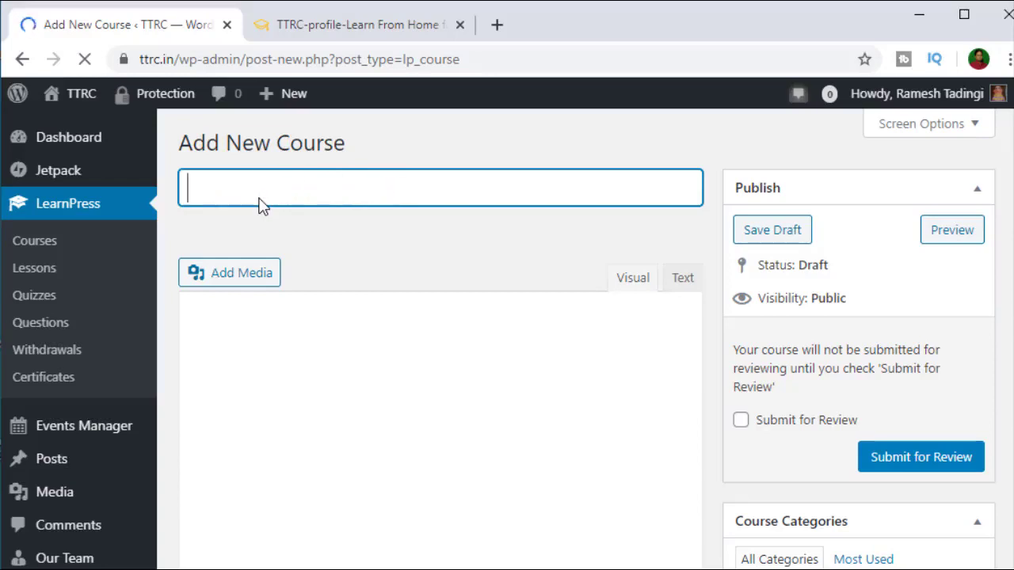
pyautogui.write('English ')
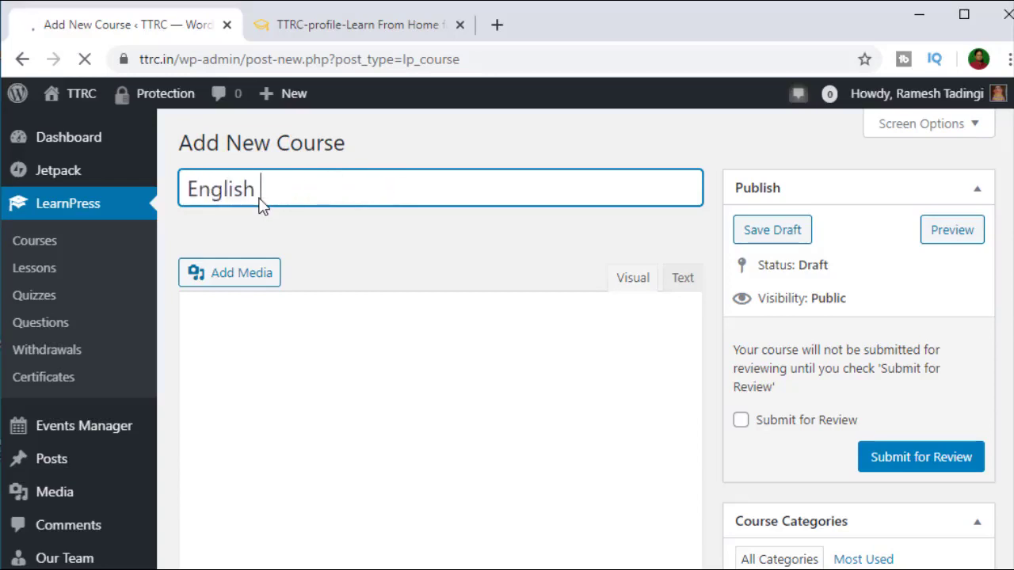
pyautogui.write('Grammer ')
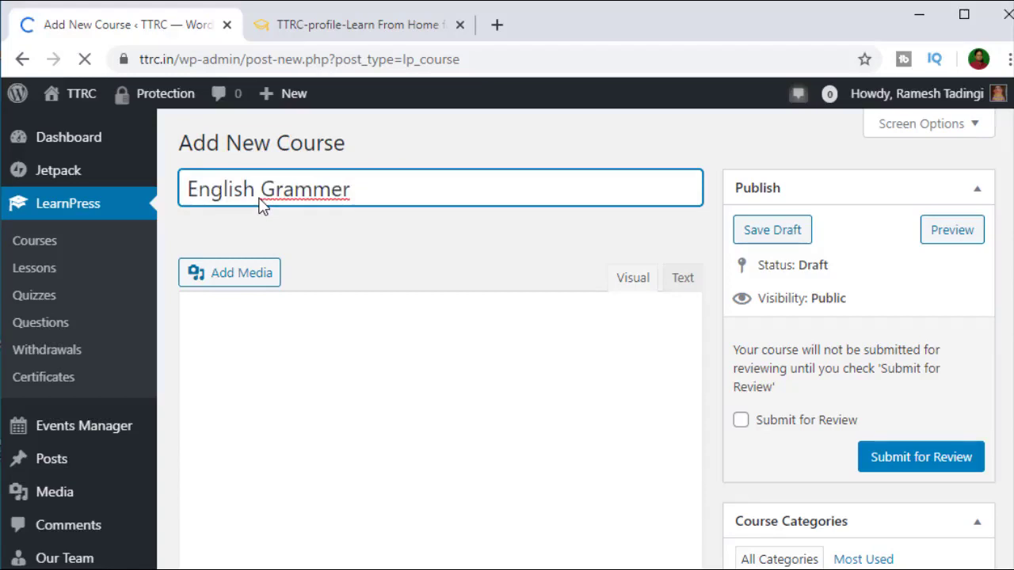
pyautogui.write('for Class')
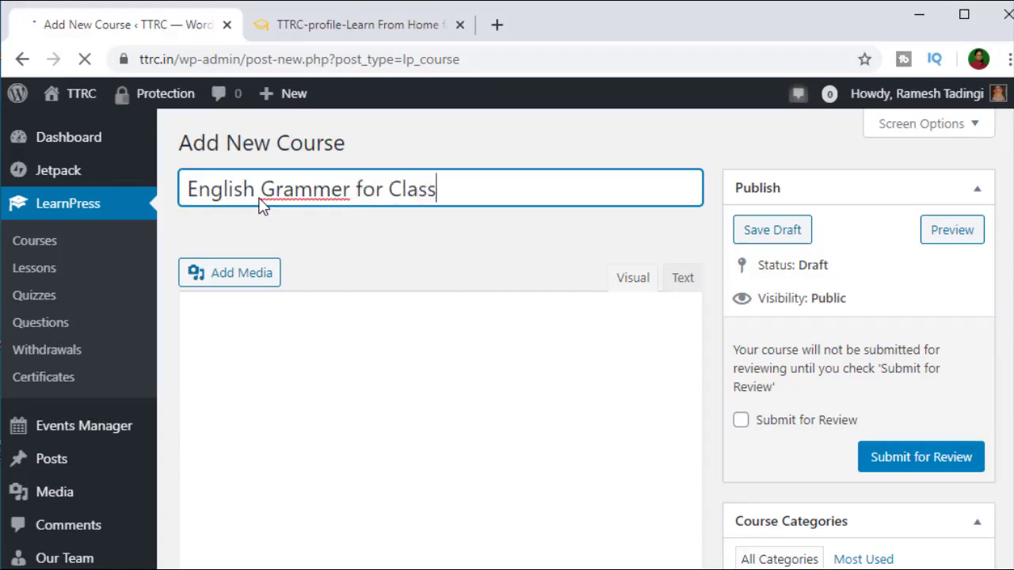
pyautogui.write(' 7th')
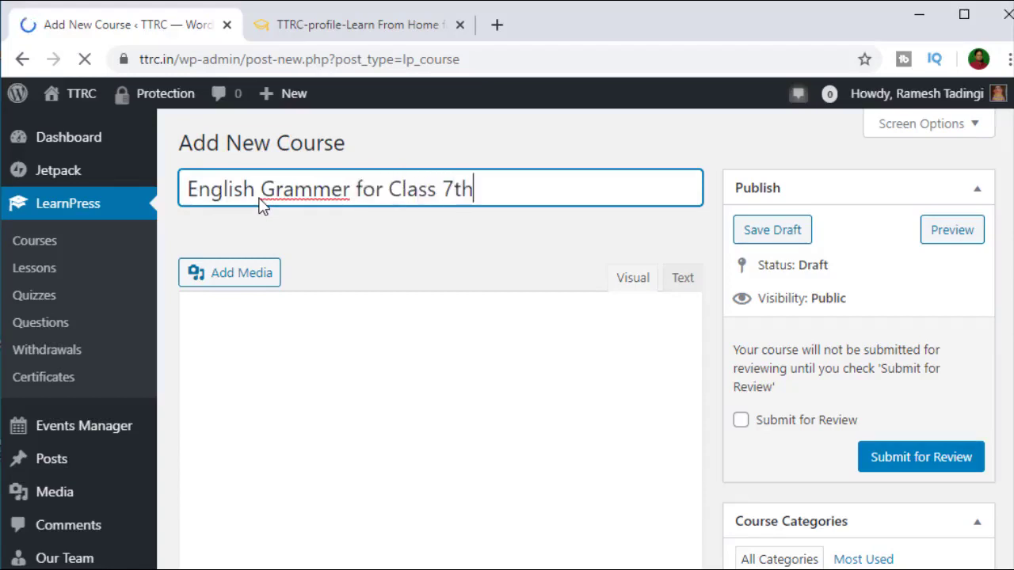
pyautogui.rightClick(320, 199)
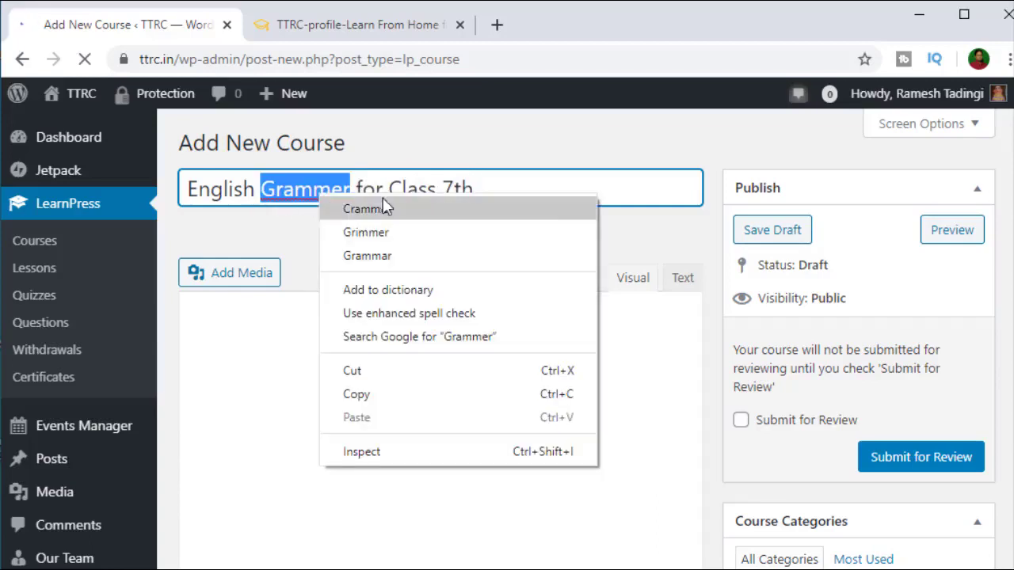
pyautogui.click(393, 257)
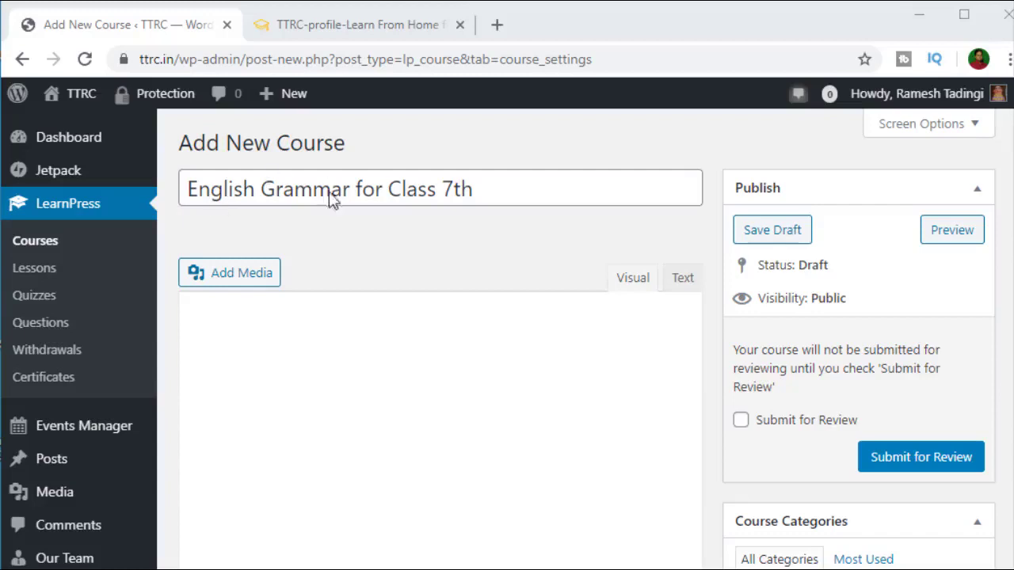
pyautogui.click(244, 317)
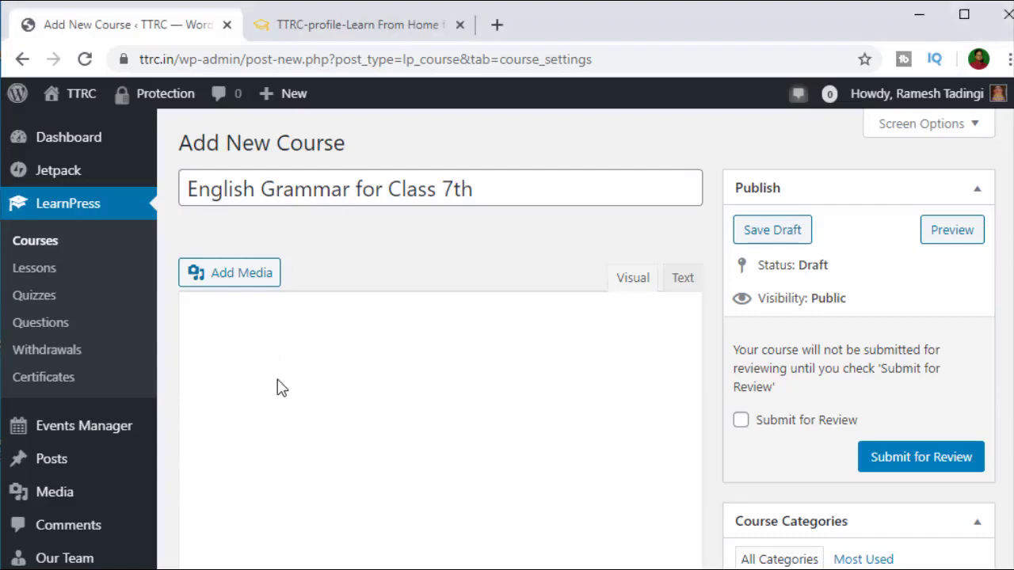
# Step: Switch to the TTRC profile tab, whose My Courses list still reads 'No courses!'
pyautogui.scroll(-5, 341, 346)
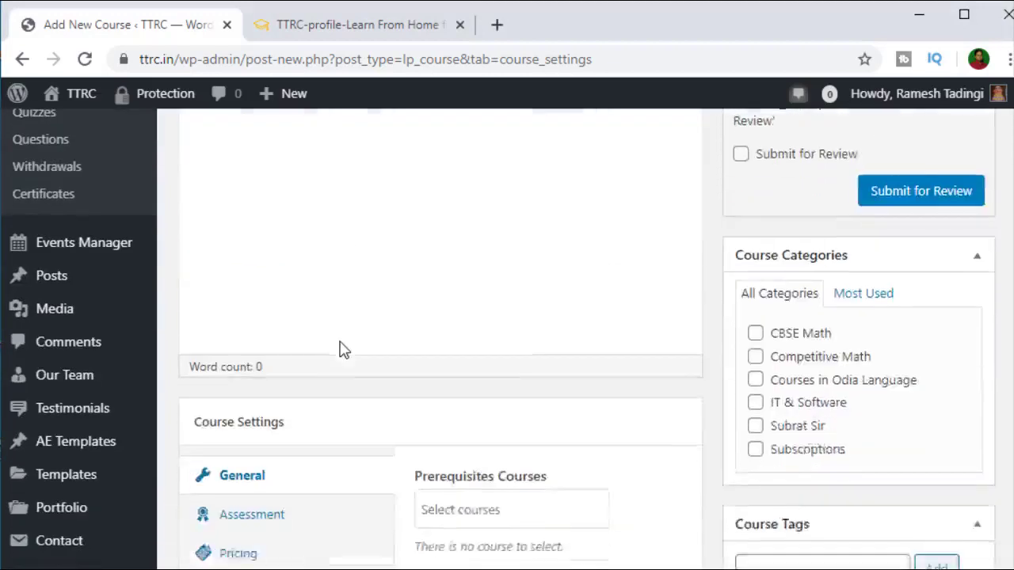
pyautogui.scroll(5, 341, 346)
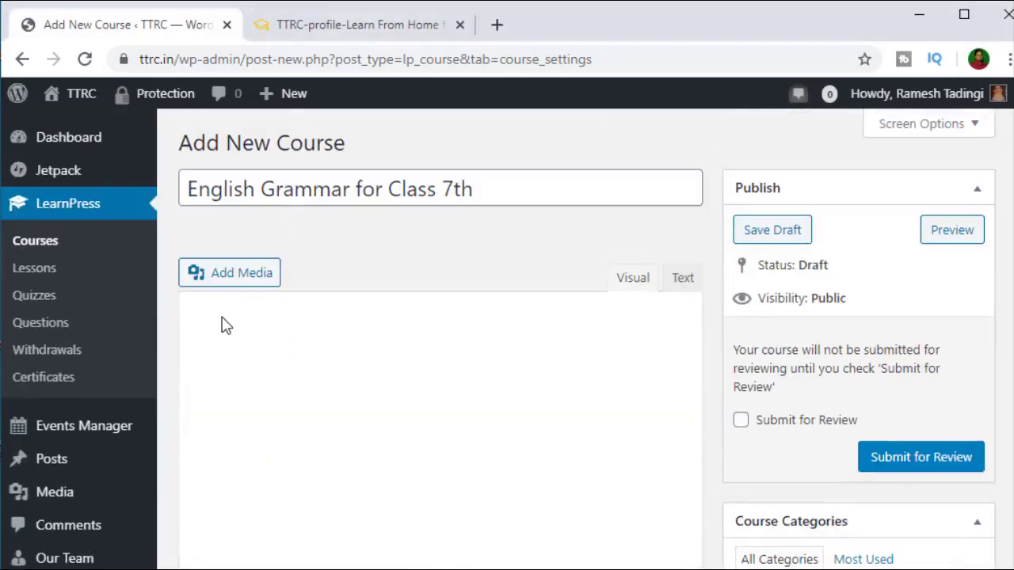
pyautogui.click(345, 29)
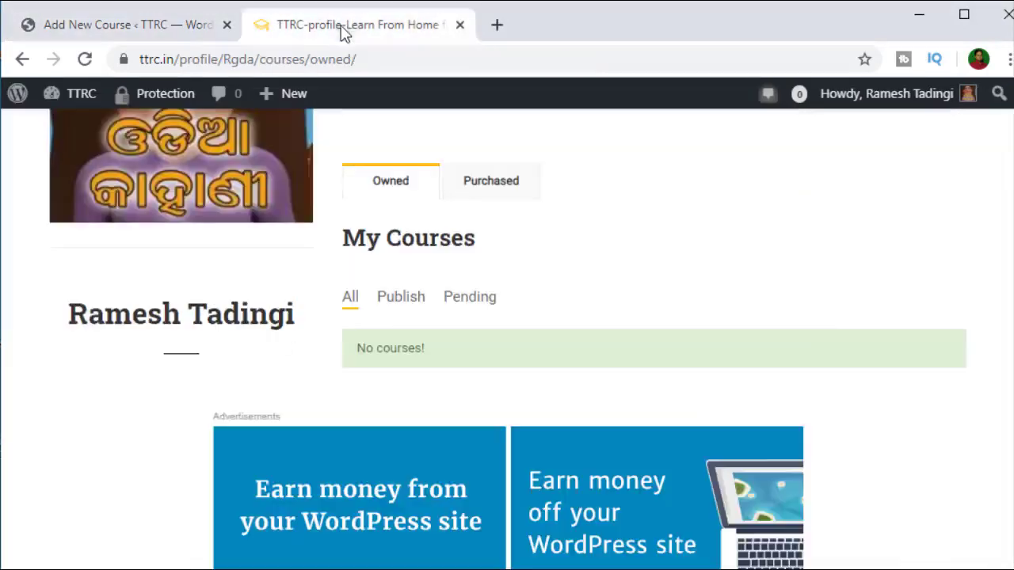
# Step: Go to the site's COURSES list and scroll through the available courses
pyautogui.scroll(7, 448, 255)
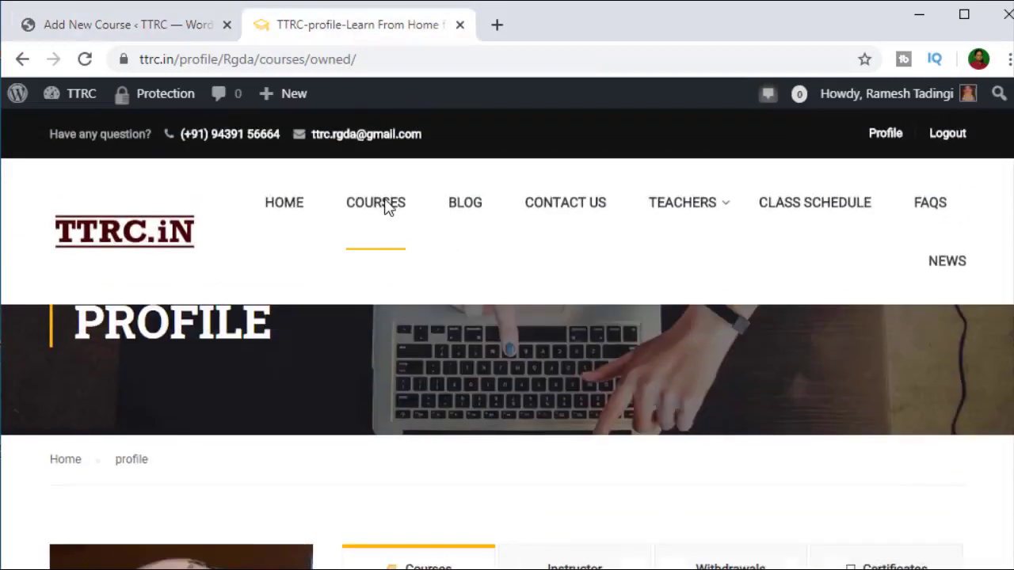
pyautogui.click(388, 206)
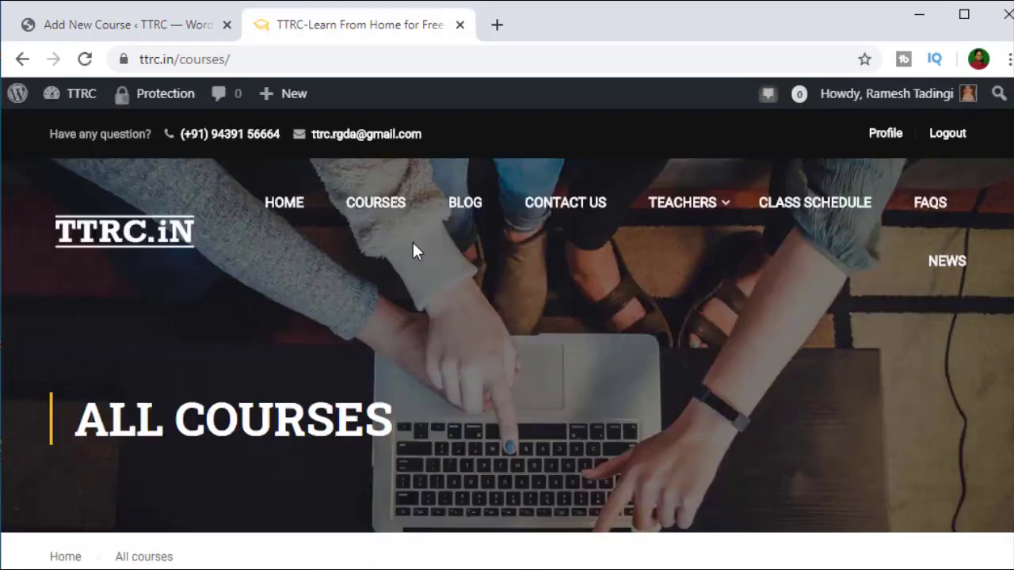
pyautogui.scroll(-4, 412, 248)
pyautogui.scroll(4, 411, 247)
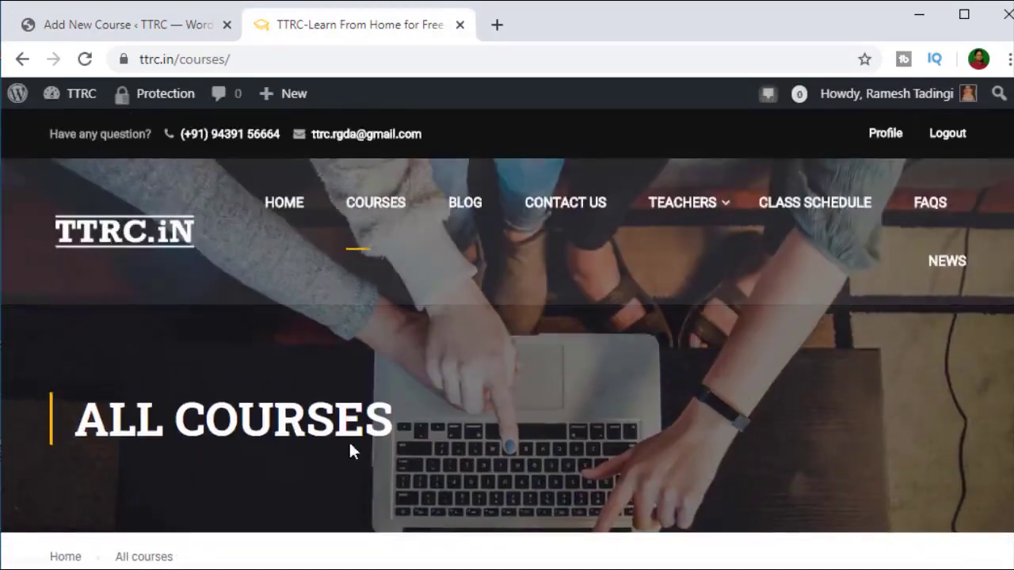
pyautogui.scroll(-5, 342, 414)
pyautogui.scroll(5, 341, 414)
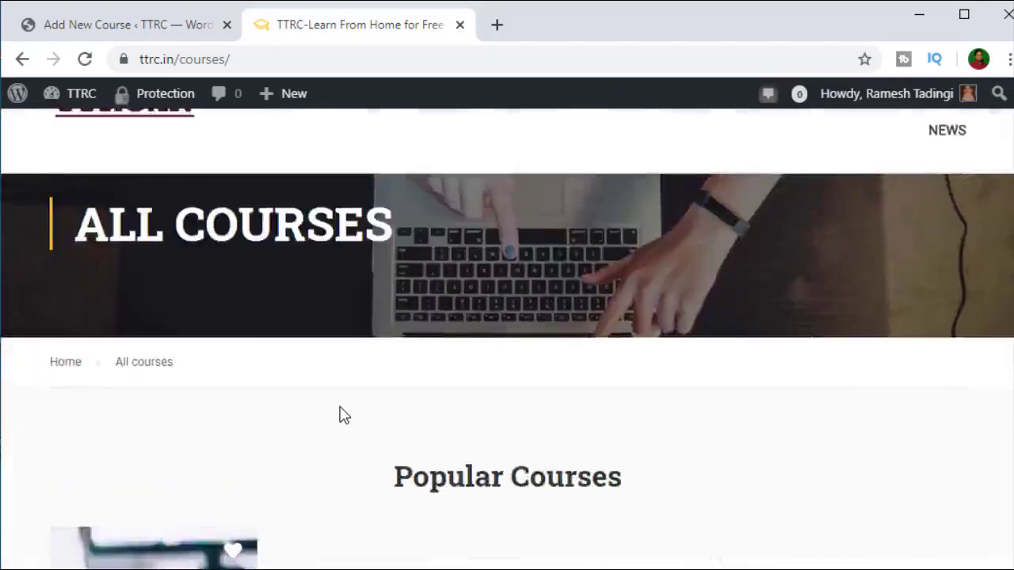
pyautogui.scroll(-7, 342, 415)
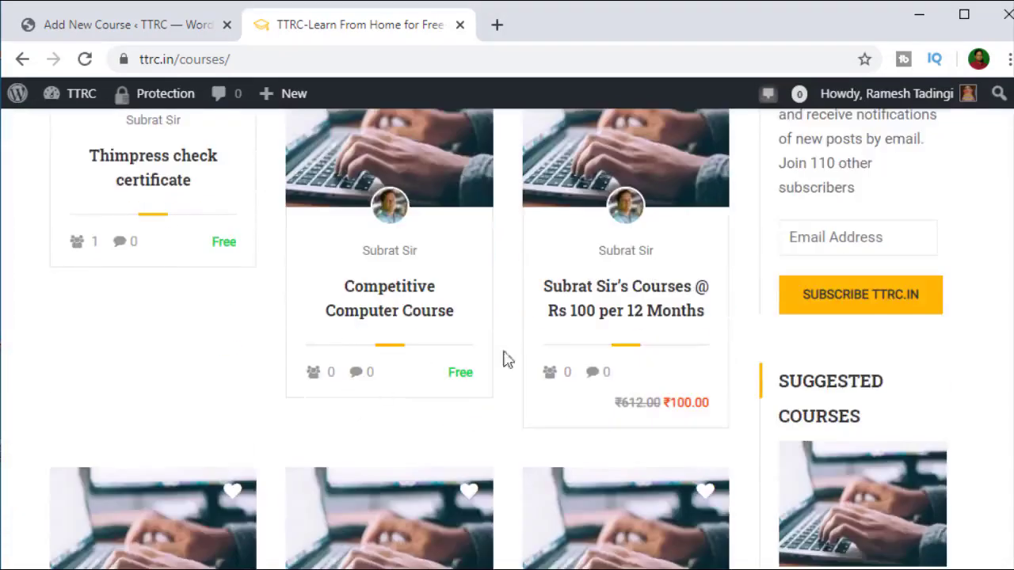
pyautogui.scroll(-6, 412, 392)
pyautogui.scroll(-3, 409, 392)
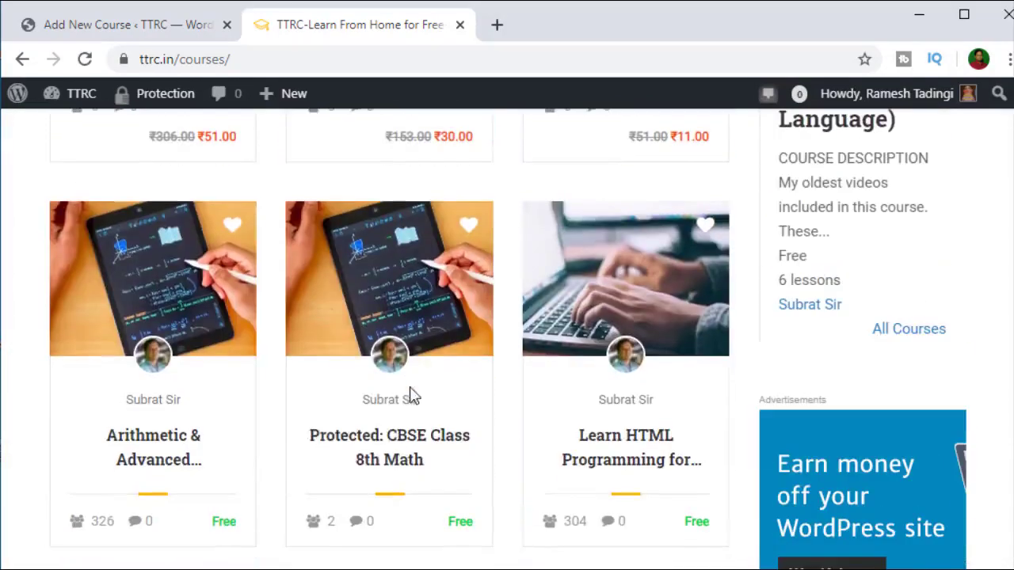
pyautogui.scroll(-3, 443, 420)
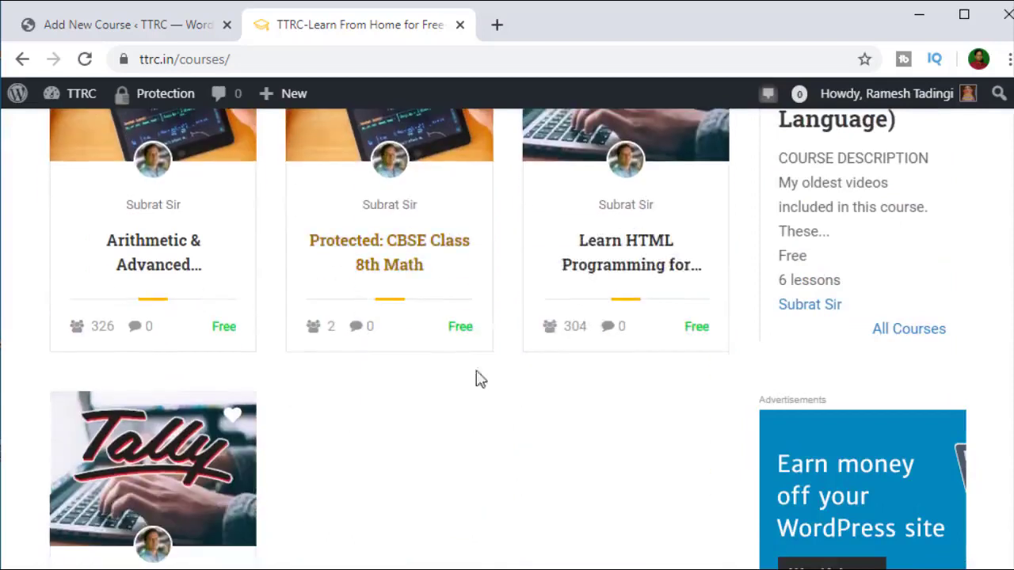
# Step: Open the Learn HTML Programming for Beginners page and read its FAQ on who can take it
pyautogui.click(598, 269)
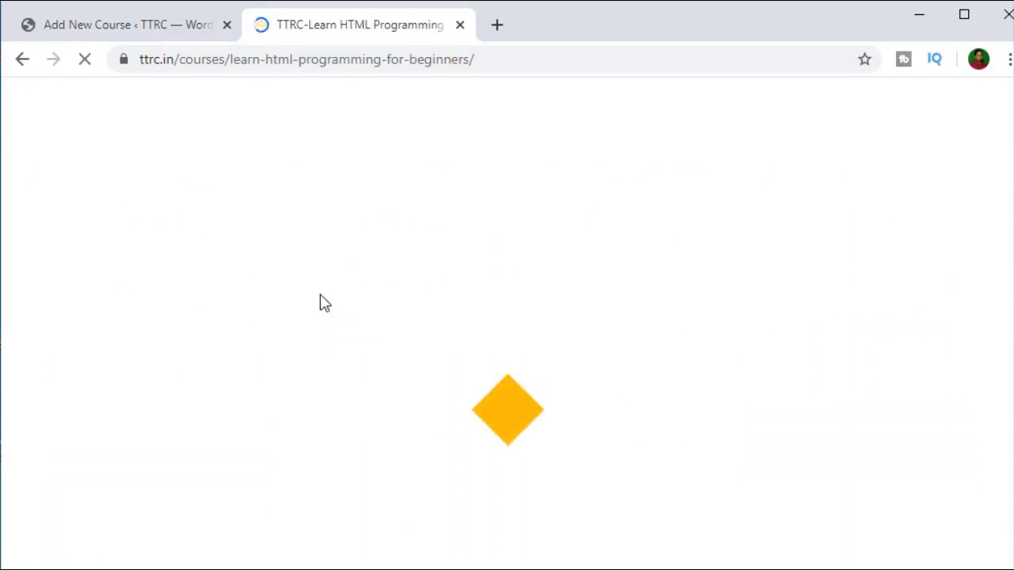
pyautogui.scroll(-10, 321, 297)
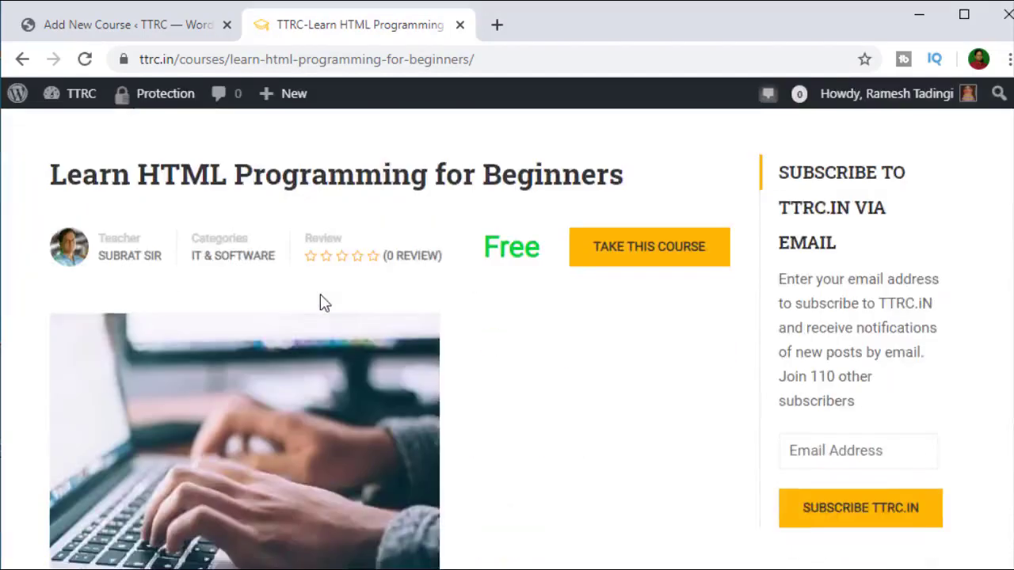
pyautogui.scroll(-3, 119, 277)
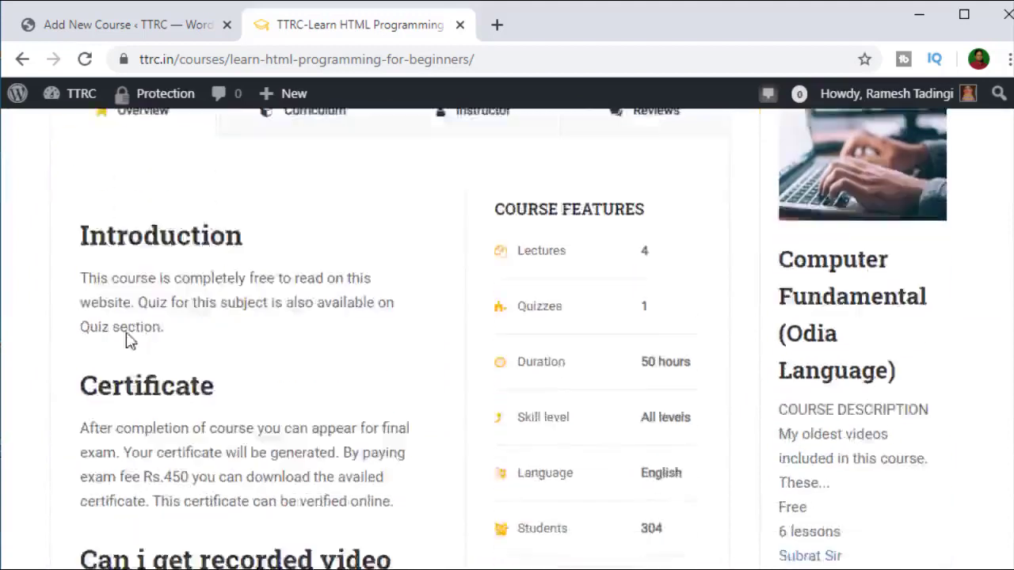
pyautogui.scroll(1, 106, 208)
pyautogui.scroll(-3, 198, 334)
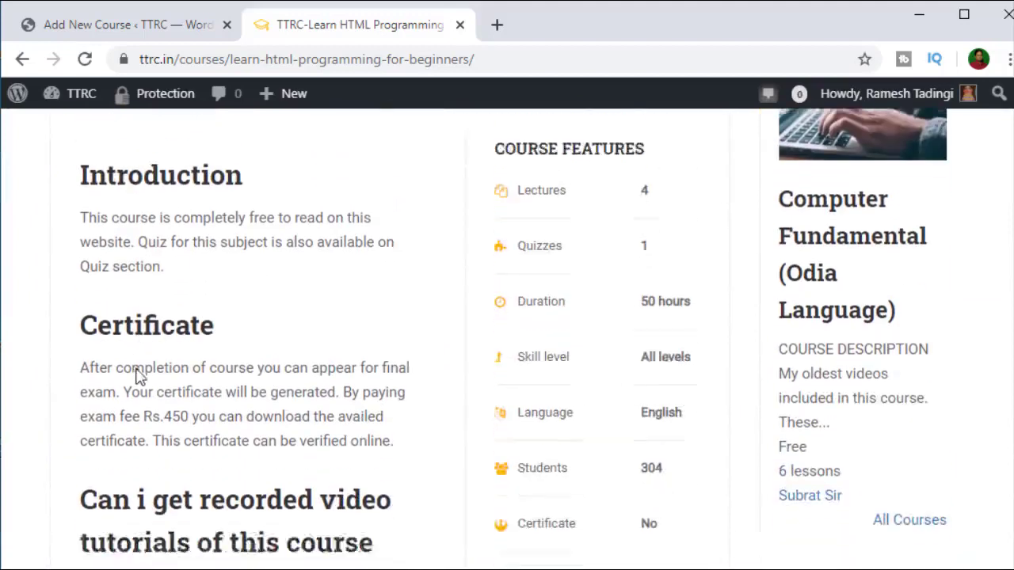
pyautogui.scroll(-5, 258, 426)
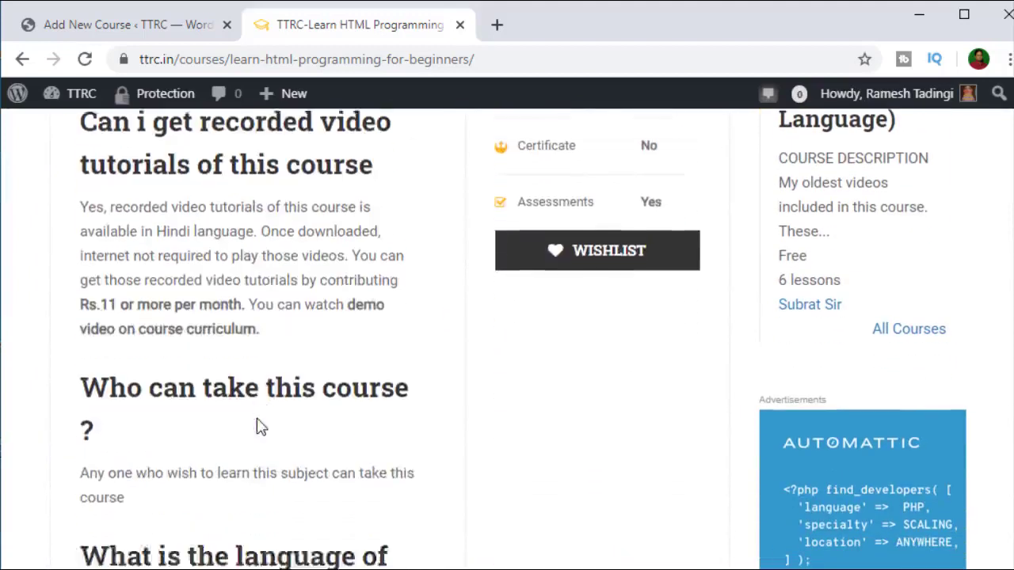
pyautogui.scroll(-5, 222, 360)
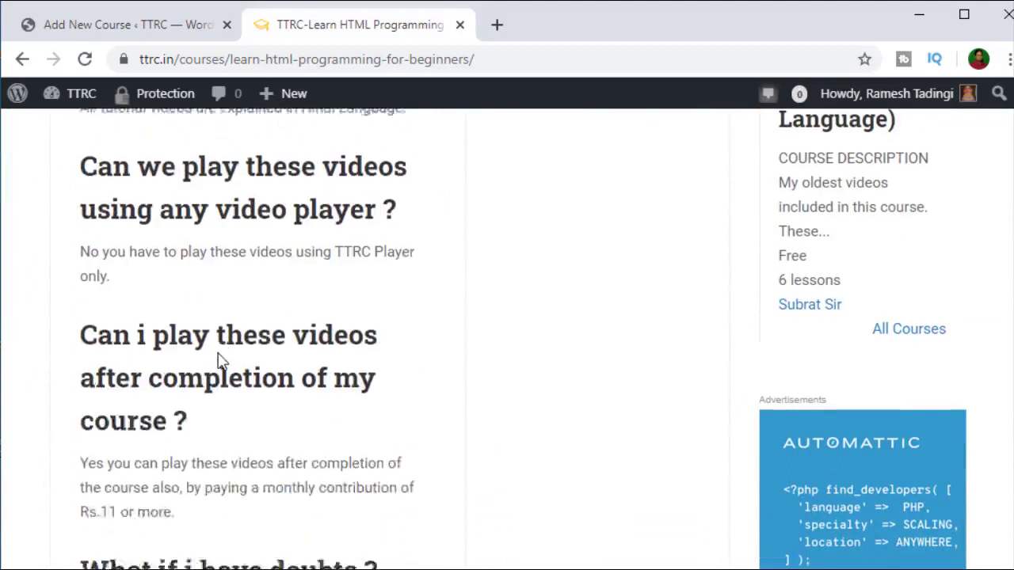
pyautogui.scroll(-4, 222, 361)
pyautogui.scroll(8, 218, 353)
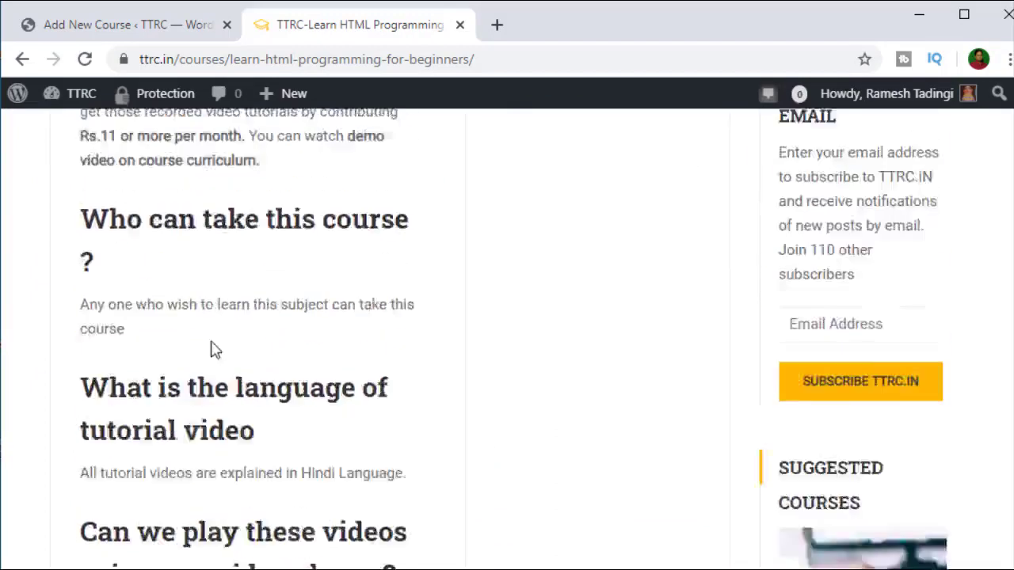
pyautogui.click(90, 26)
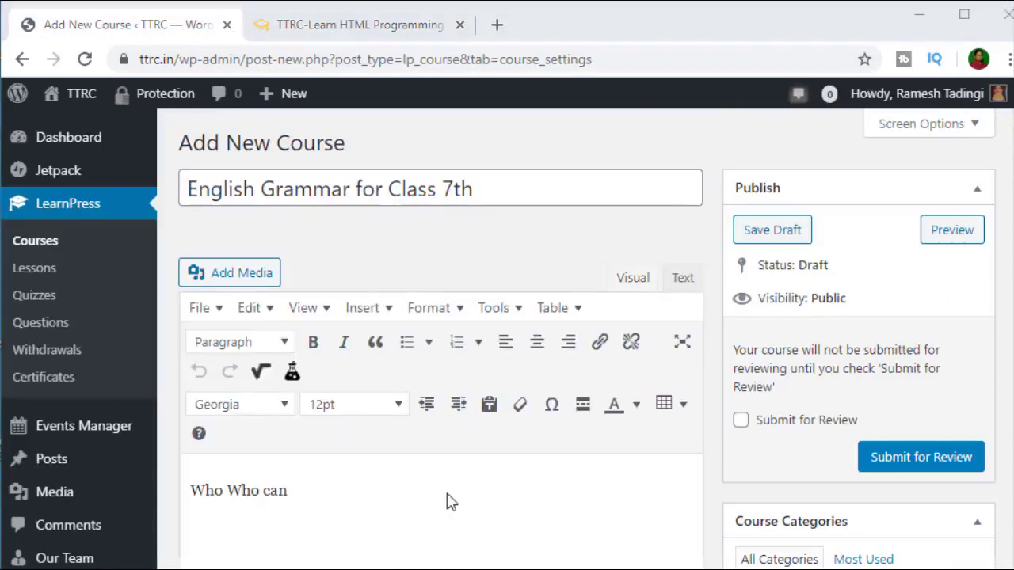
# Step: Write the description: course designed for class 7th students, open to anyone learning basic English grammar
pyautogui.write('take this course ?')
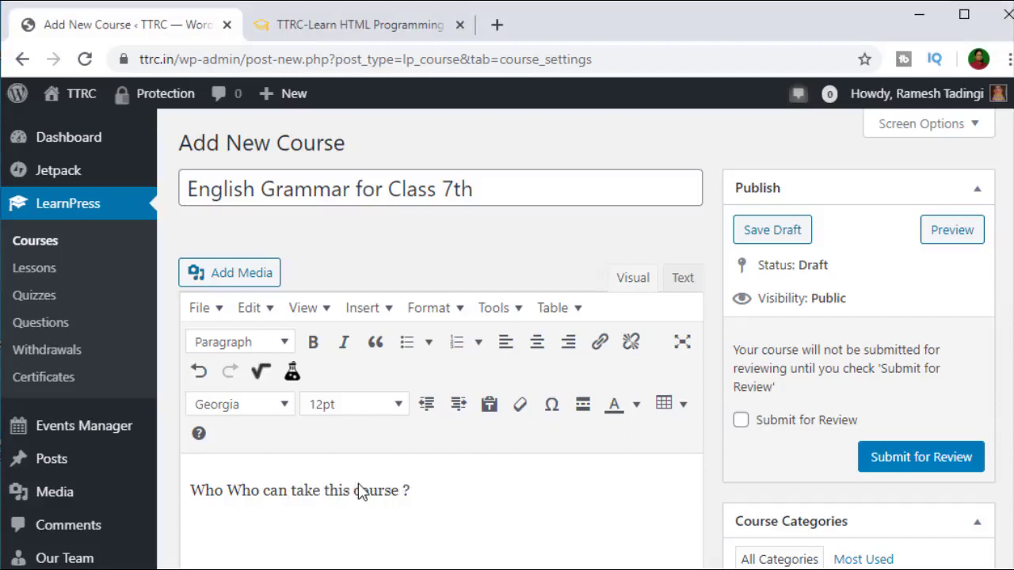
pyautogui.write('on')
pyautogui.write('s course is spe')
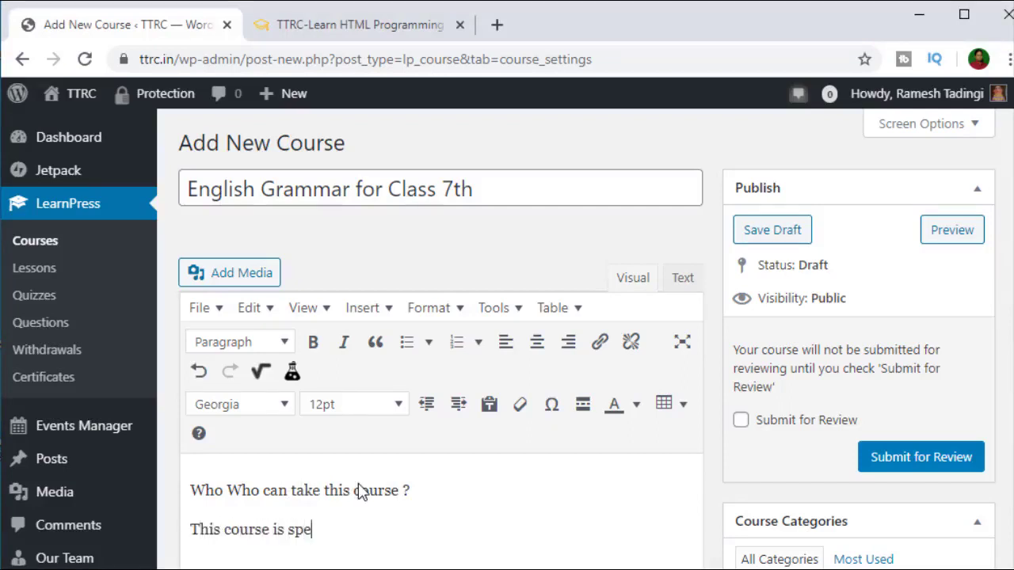
pyautogui.write('cially design')
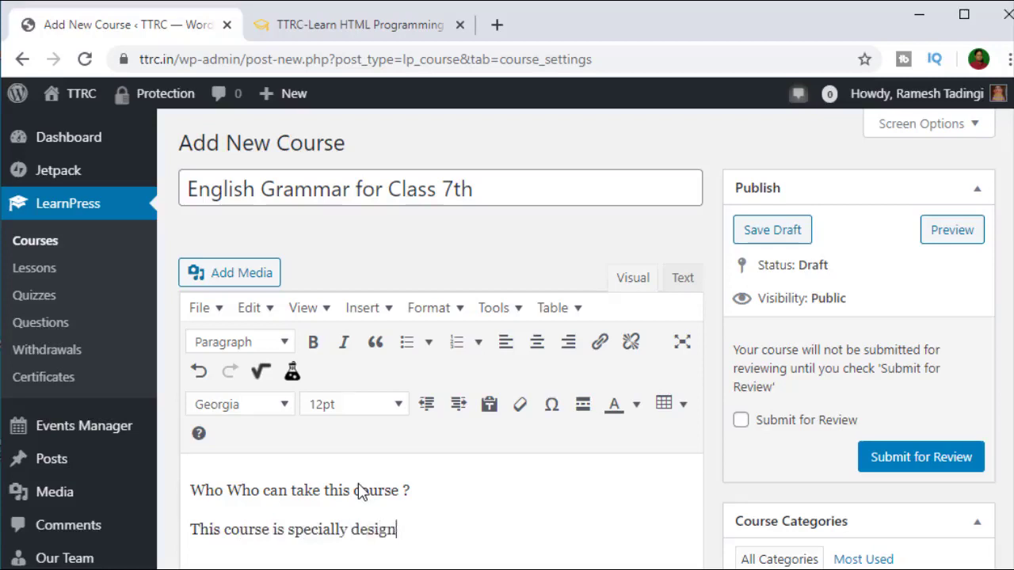
pyautogui.write('ed for class ')
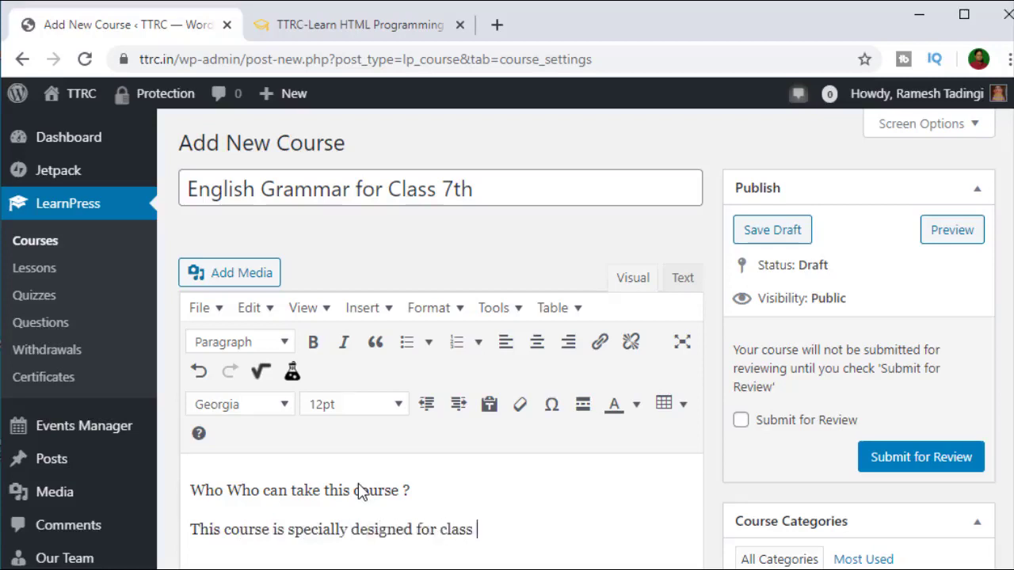
pyautogui.write('7th students bu')
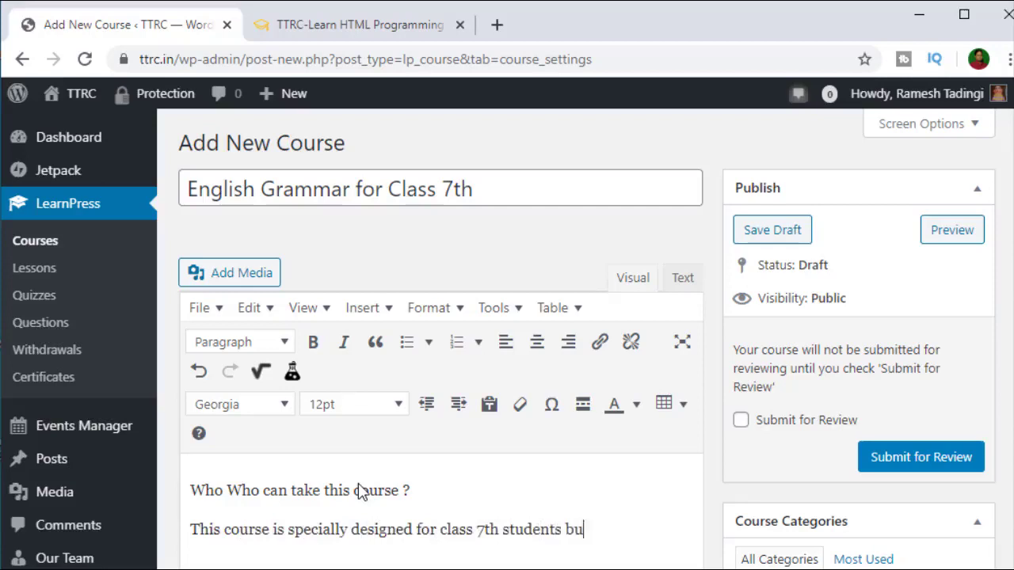
pyautogui.write('t anyone who is interested to le')
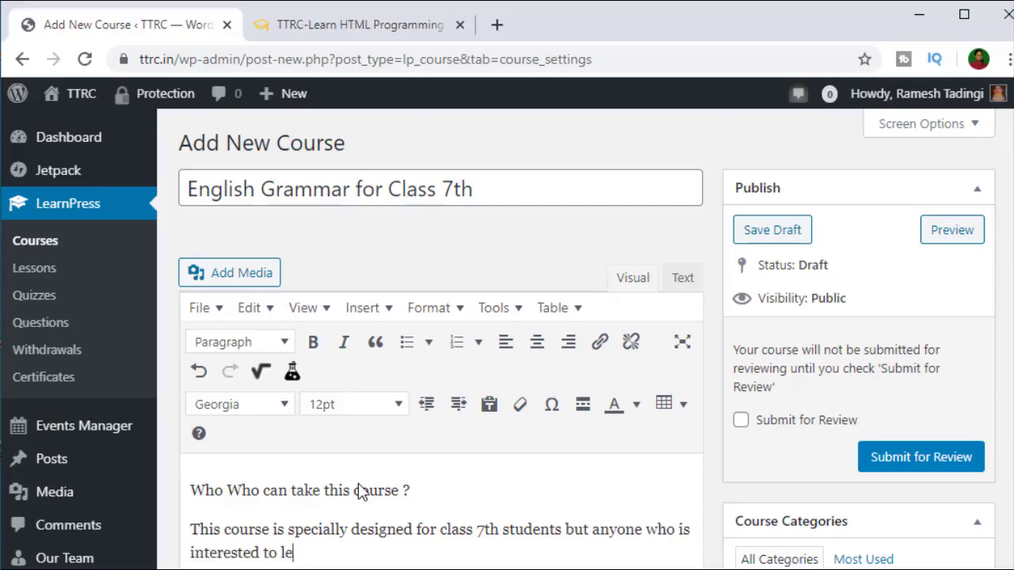
pyautogui.write('arn basic')
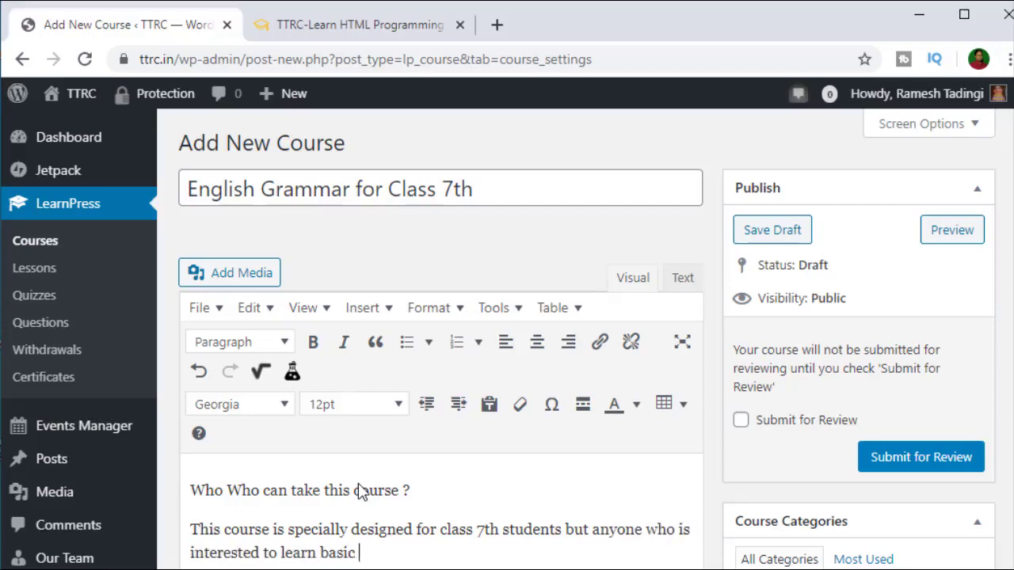
pyautogui.write(' english ')
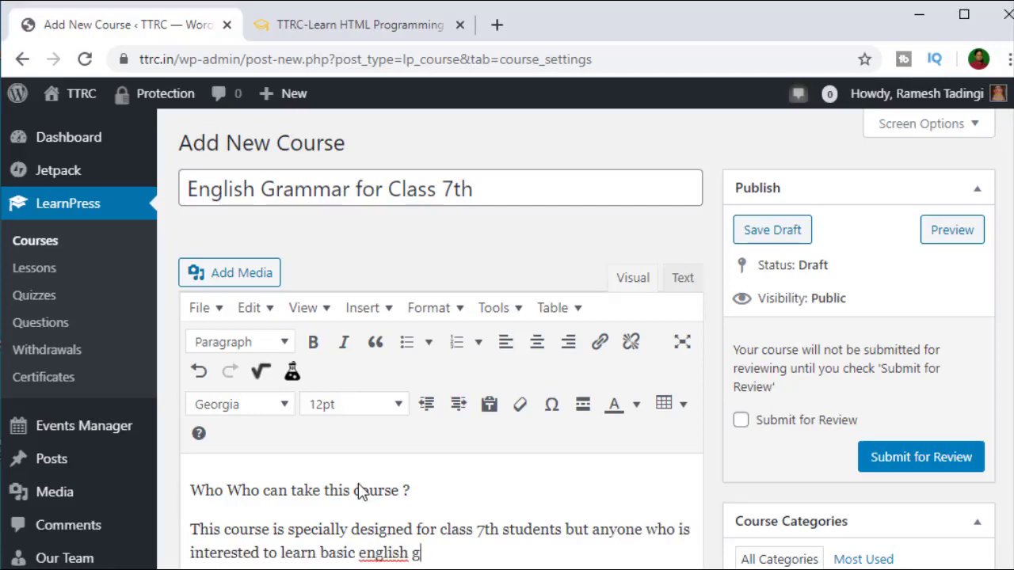
pyautogui.write('grammer can')
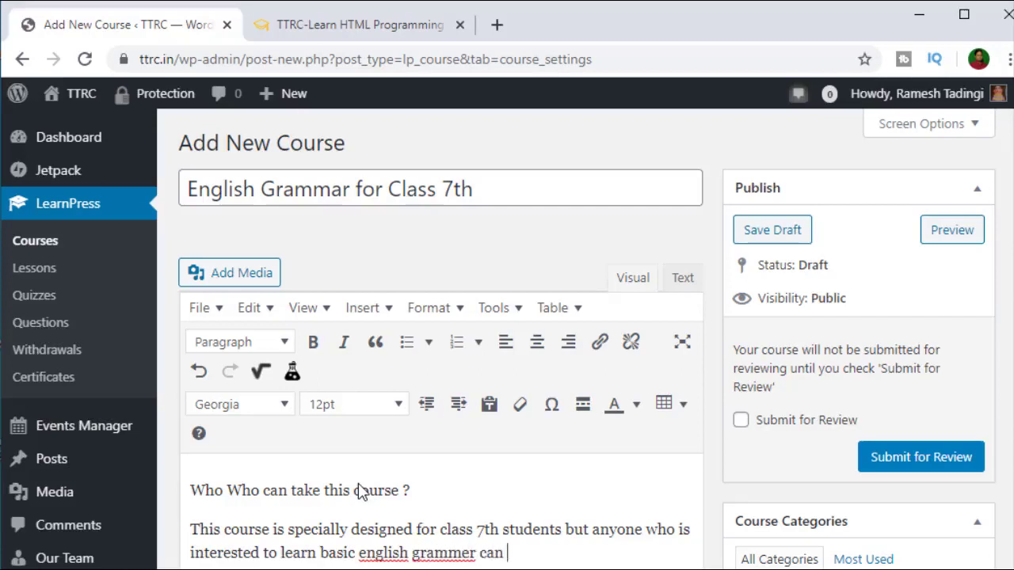
pyautogui.write(' take this course.')
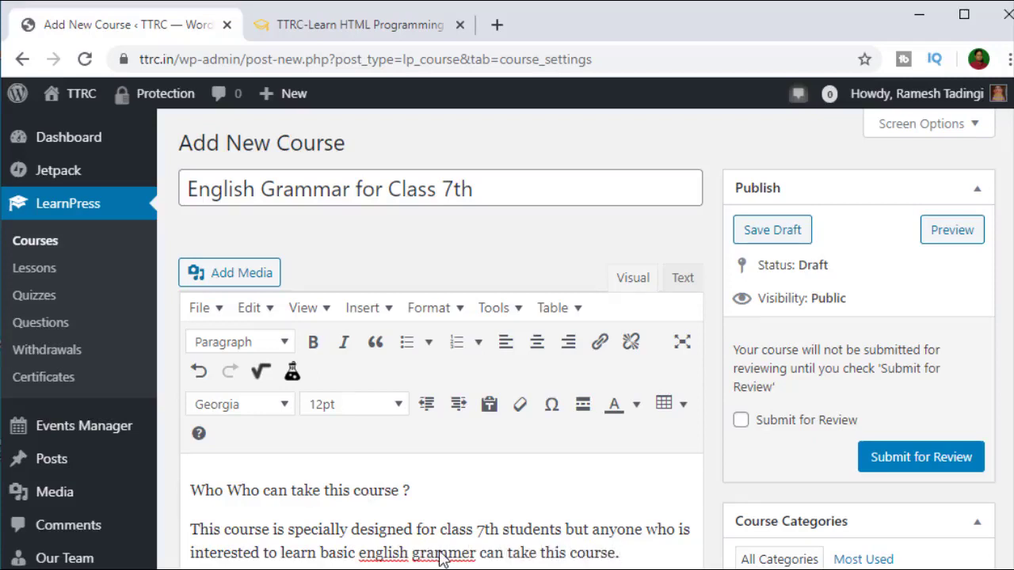
# Step: Fix the description spellings 'grammer' to 'grammar' and 'english' to 'English'
pyautogui.rightClick(441, 555)
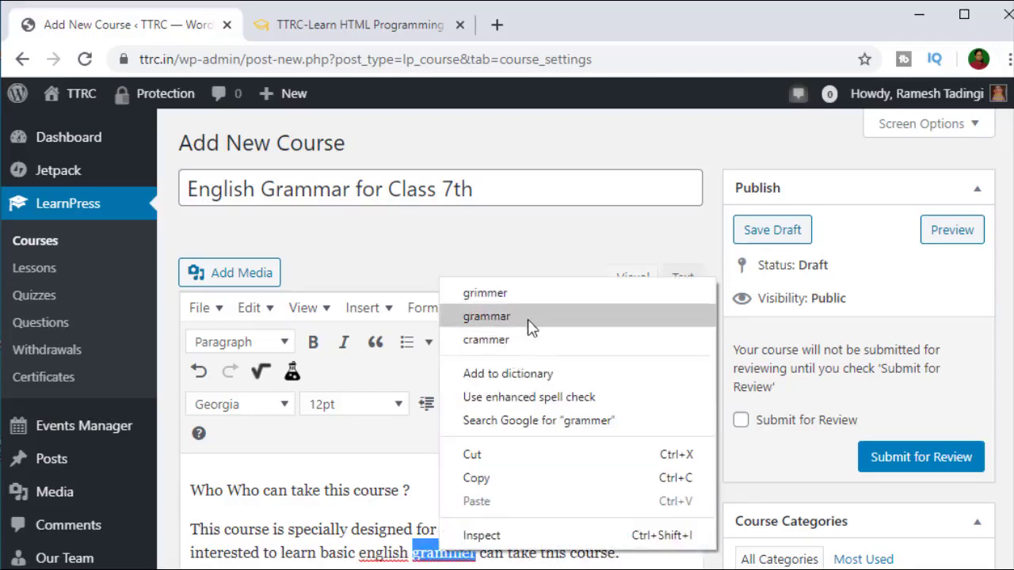
pyautogui.click(486, 316)
pyautogui.rightClick(381, 558)
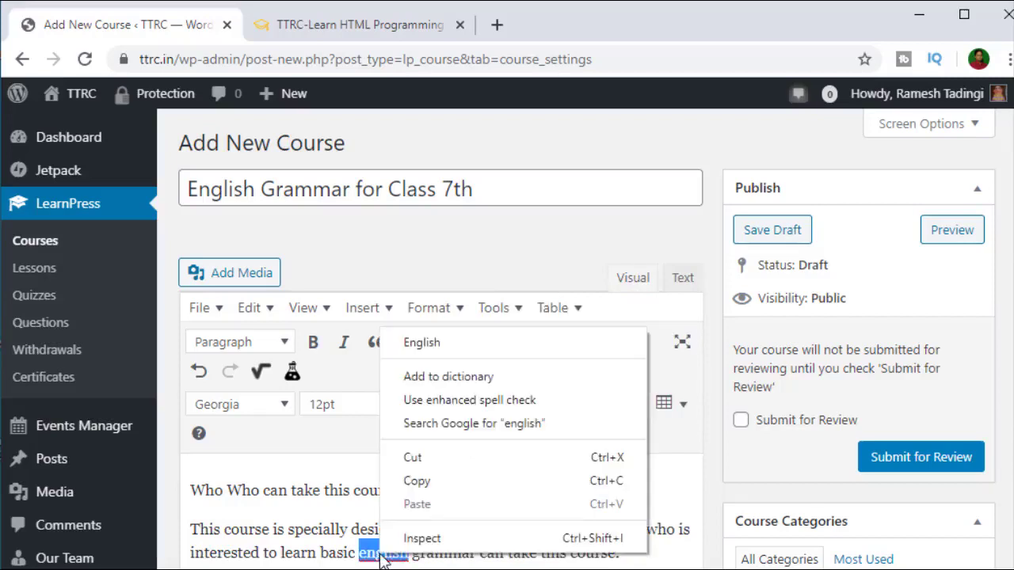
pyautogui.click(459, 342)
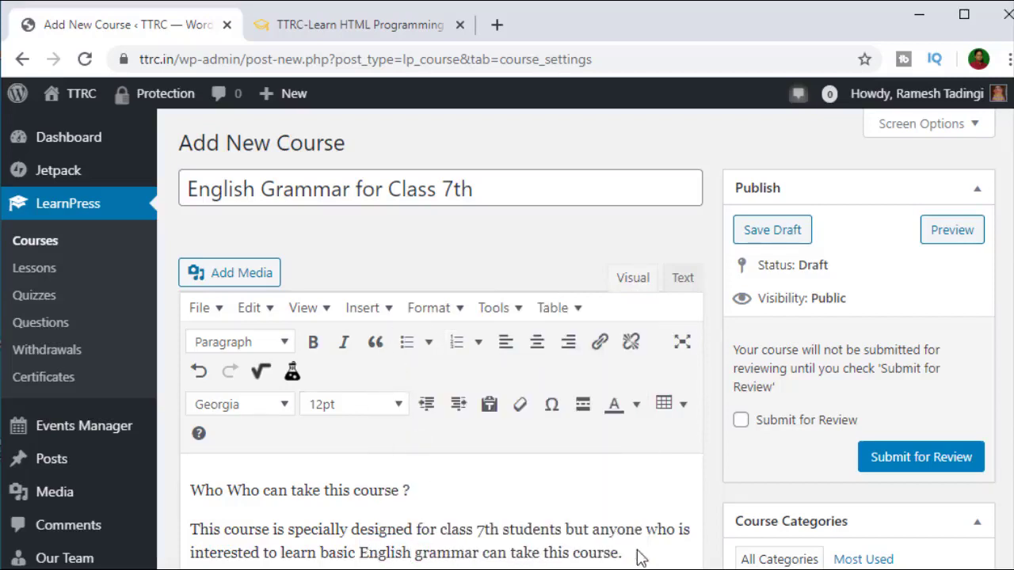
pyautogui.scroll(-5, 498, 453)
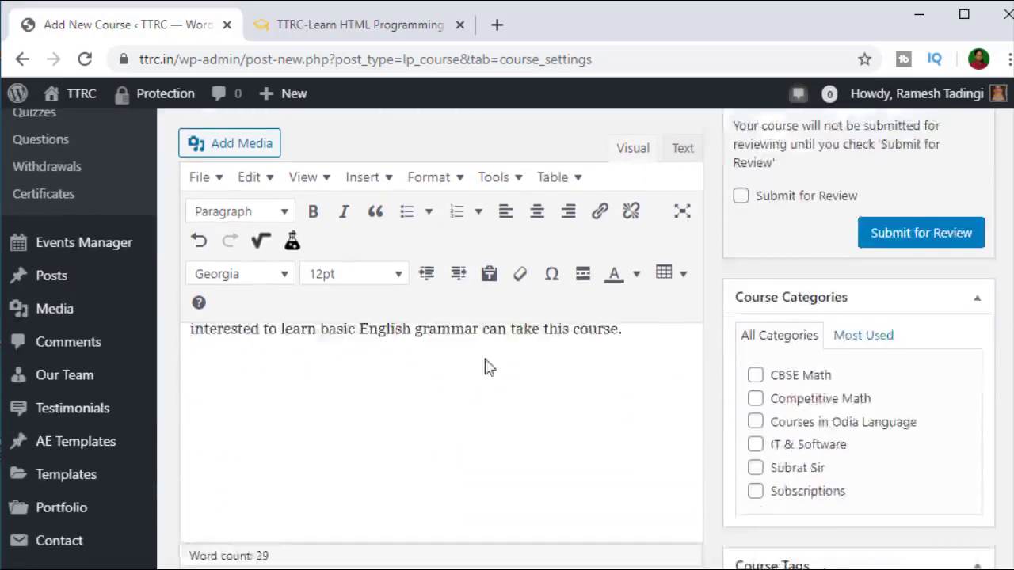
pyautogui.scroll(5, 458, 372)
pyautogui.click(372, 24)
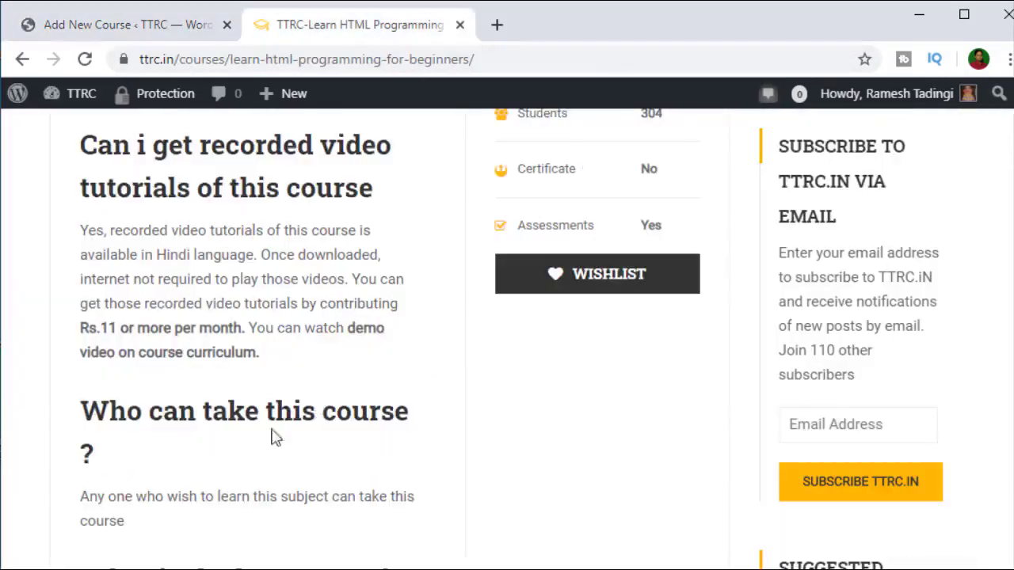
pyautogui.scroll(3, 207, 414)
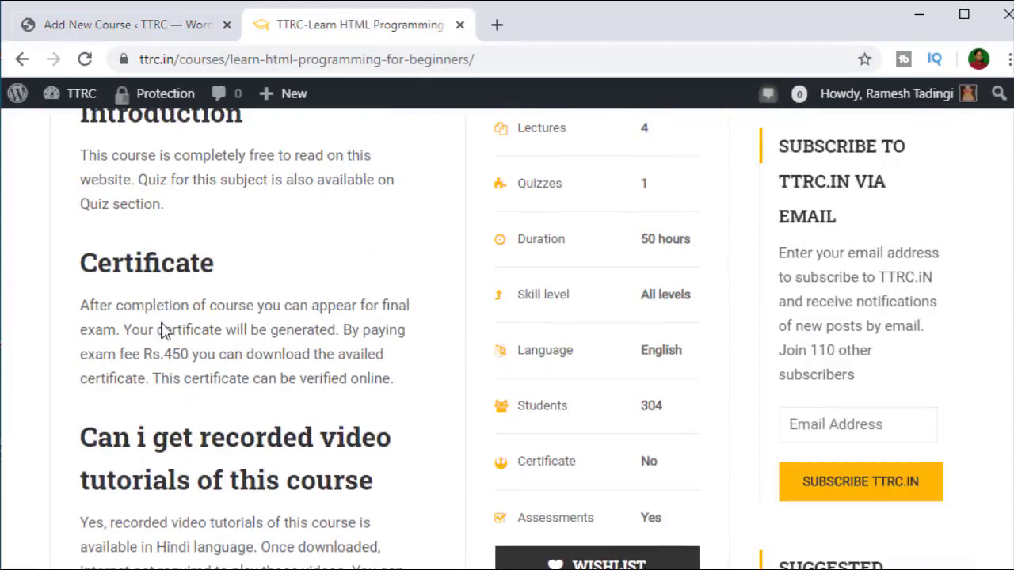
pyautogui.click(142, 25)
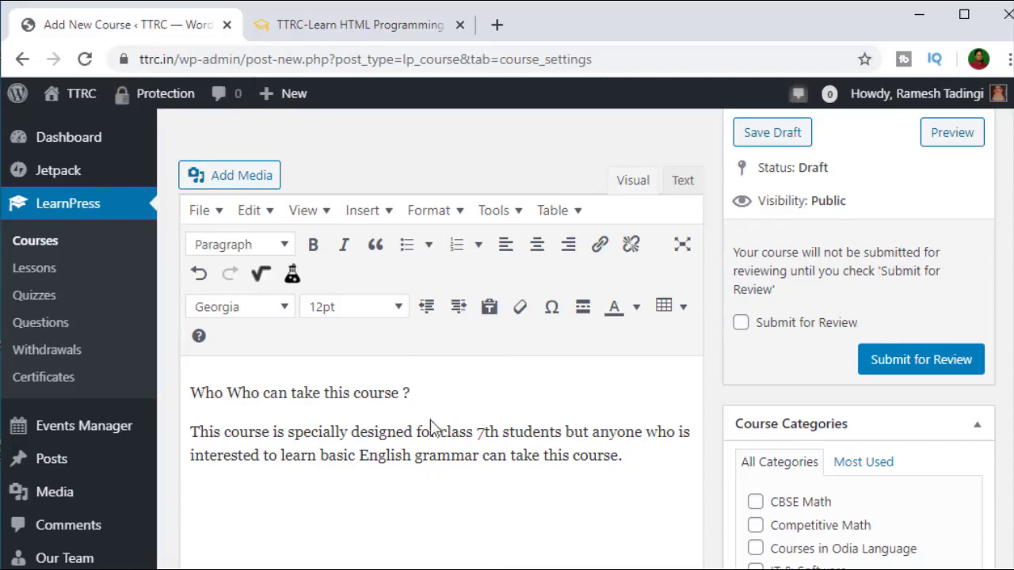
# Step: Keep the 'Who can take this course' line as Paragraph after trying Heading 4, and colour it orange
pyautogui.click(436, 432)
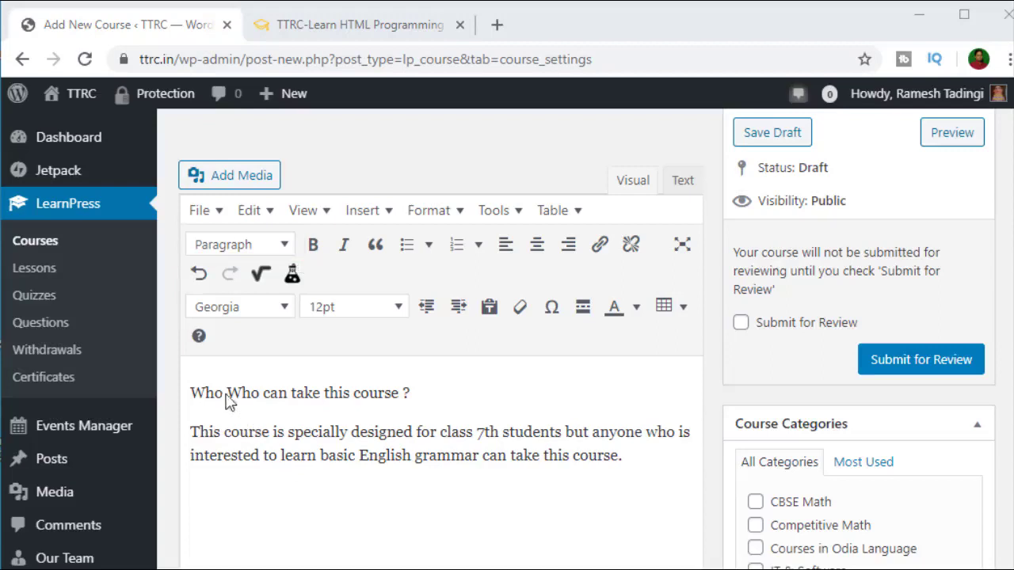
pyautogui.click(238, 403)
pyautogui.moveTo(408, 393); pyautogui.dragTo(198, 390)
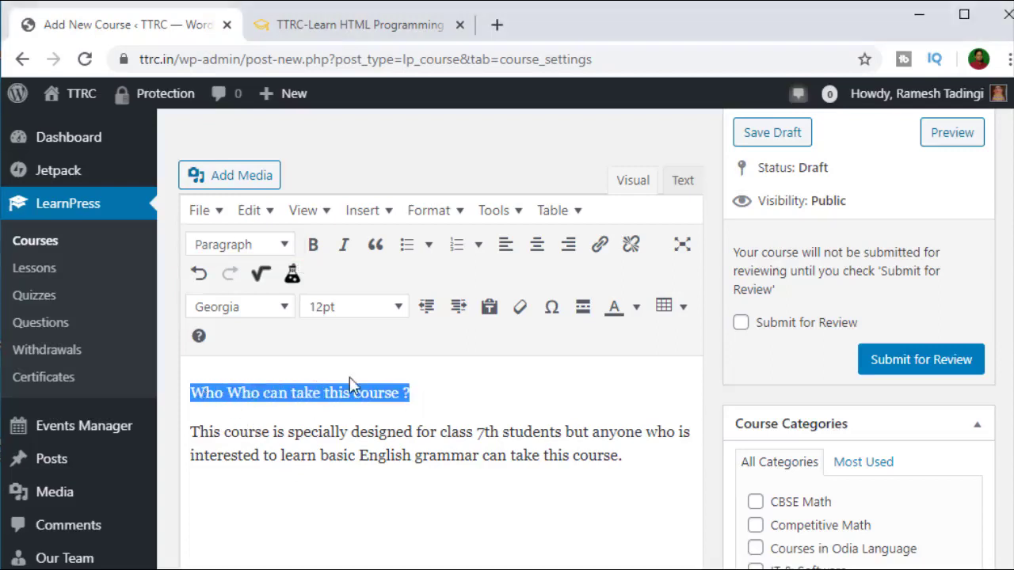
pyautogui.click(422, 398)
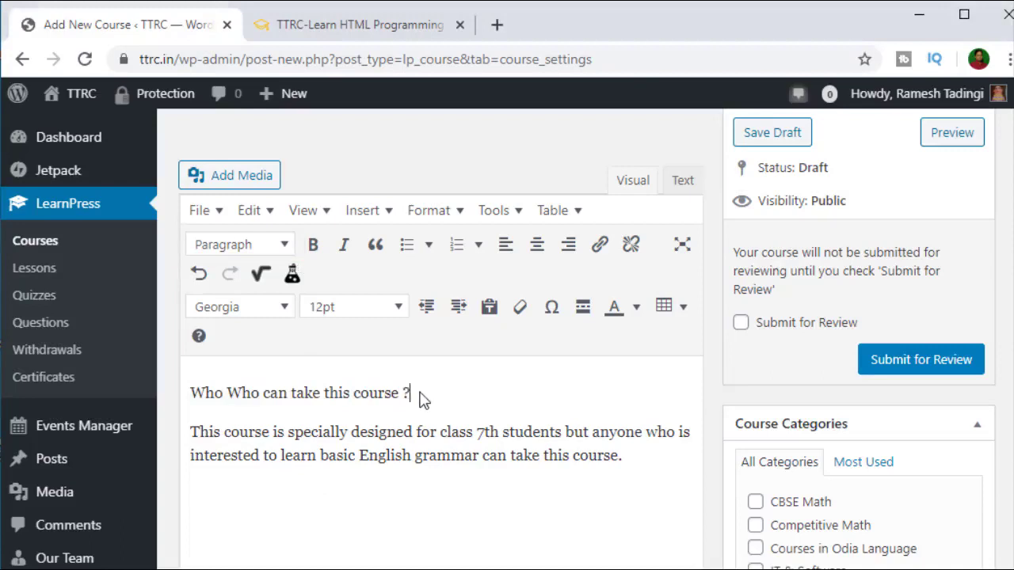
pyautogui.moveTo(420, 396); pyautogui.dragTo(194, 394)
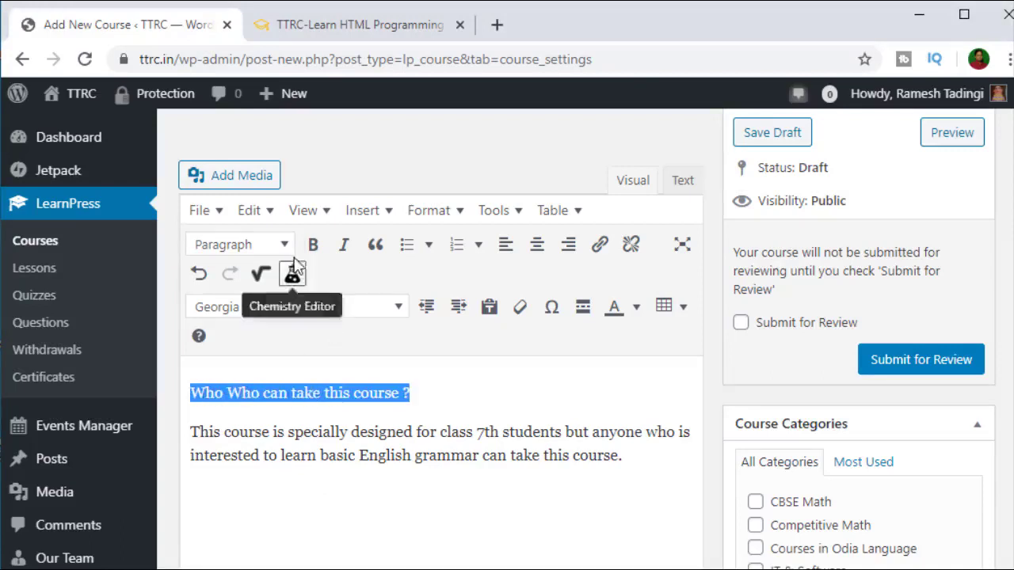
pyautogui.click(283, 244)
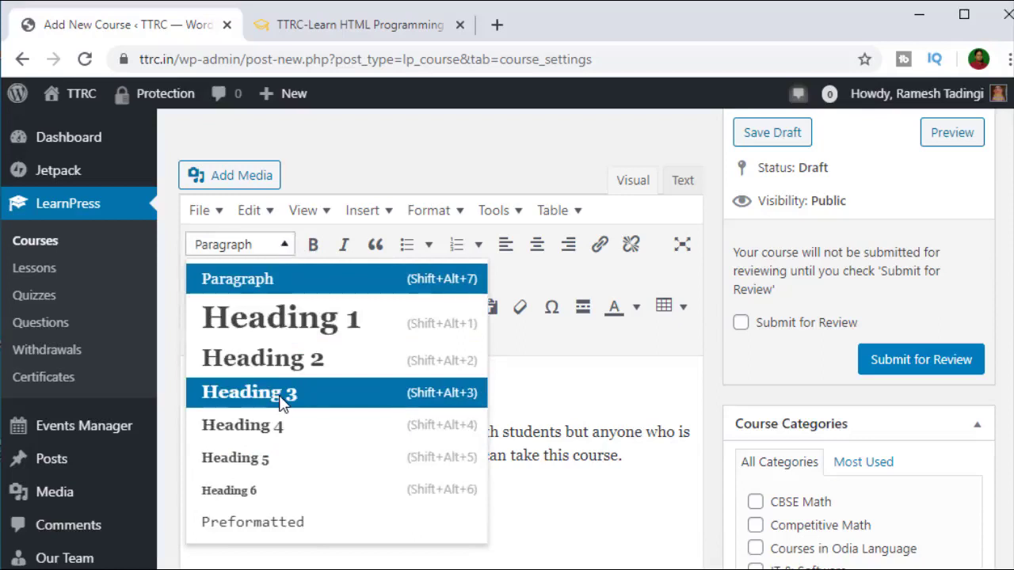
pyautogui.click(284, 426)
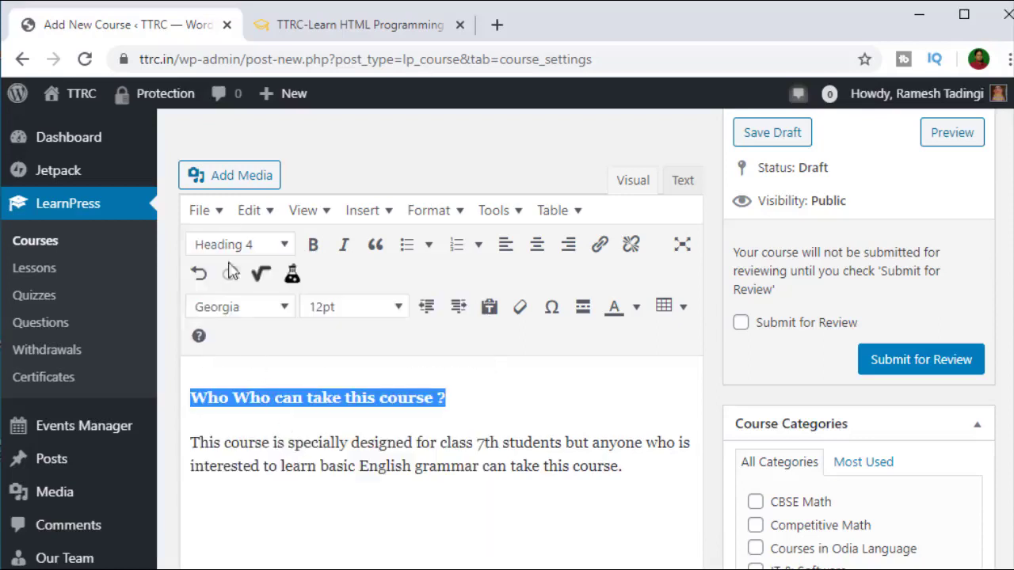
pyautogui.click(233, 247)
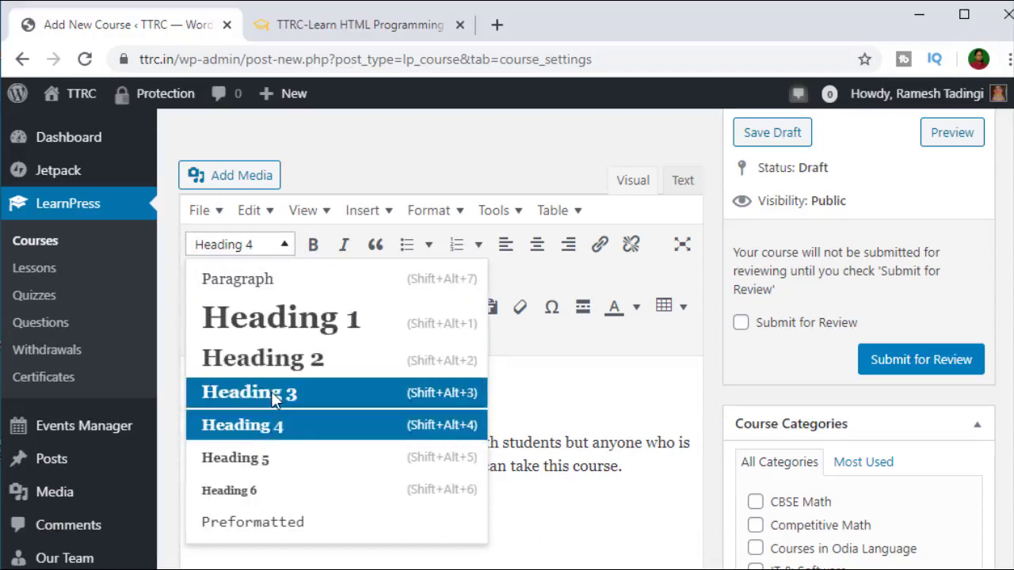
pyautogui.click(273, 425)
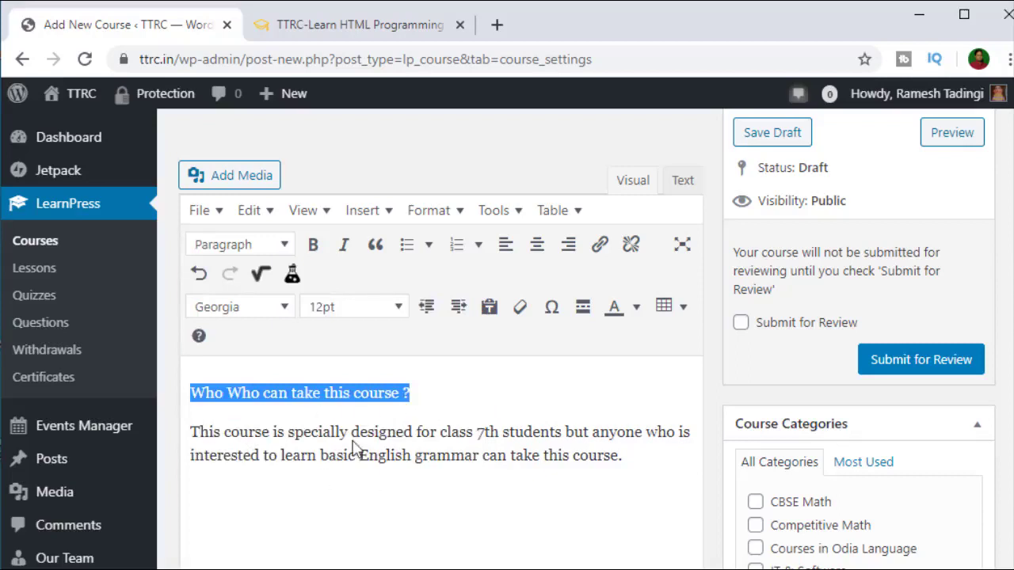
pyautogui.click(636, 308)
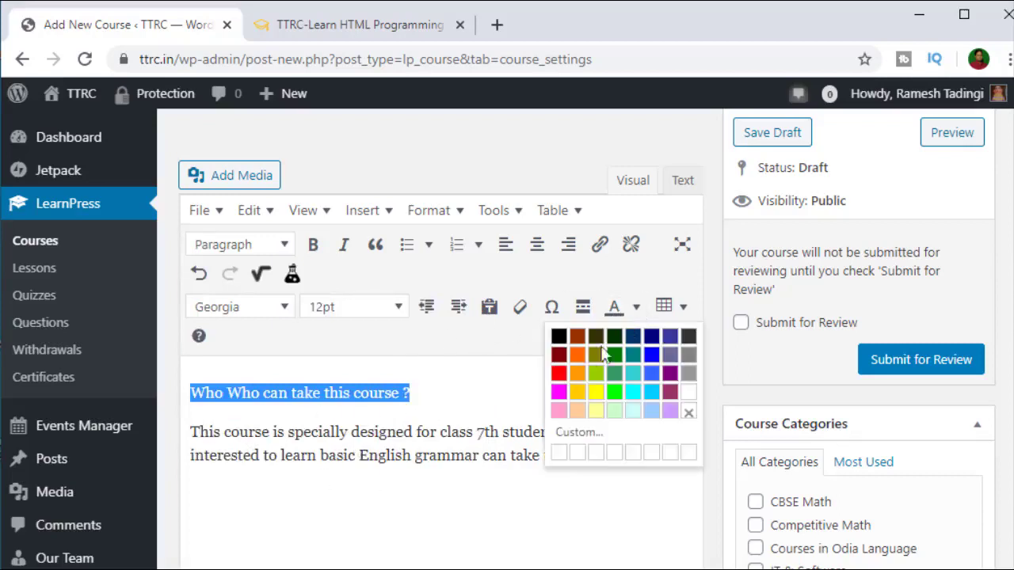
pyautogui.click(577, 356)
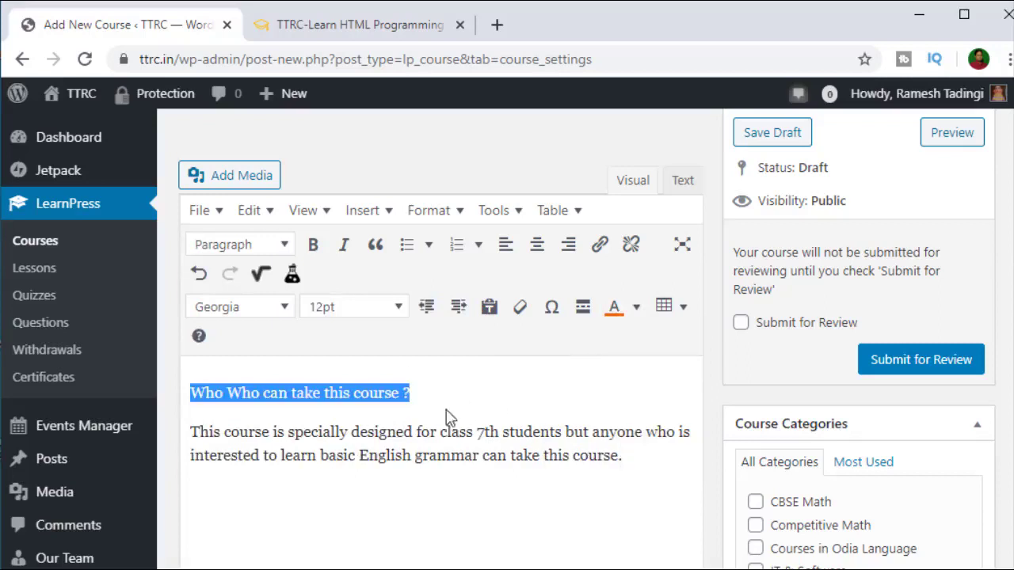
pyautogui.click(442, 432)
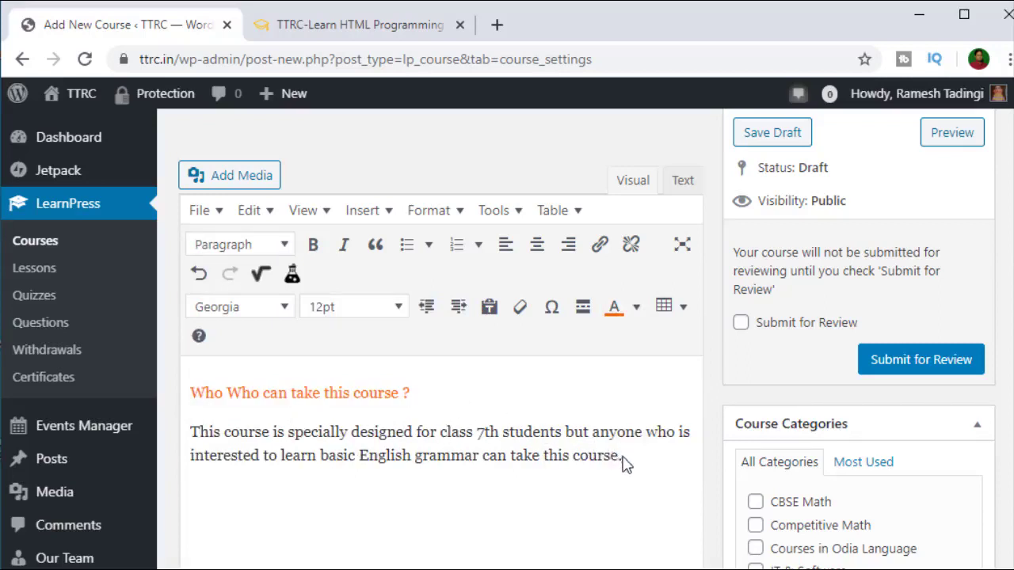
# Step: Colour the description paragraph green, then view the Learn HTML Programming course page
pyautogui.moveTo(625, 463); pyautogui.dragTo(200, 429)
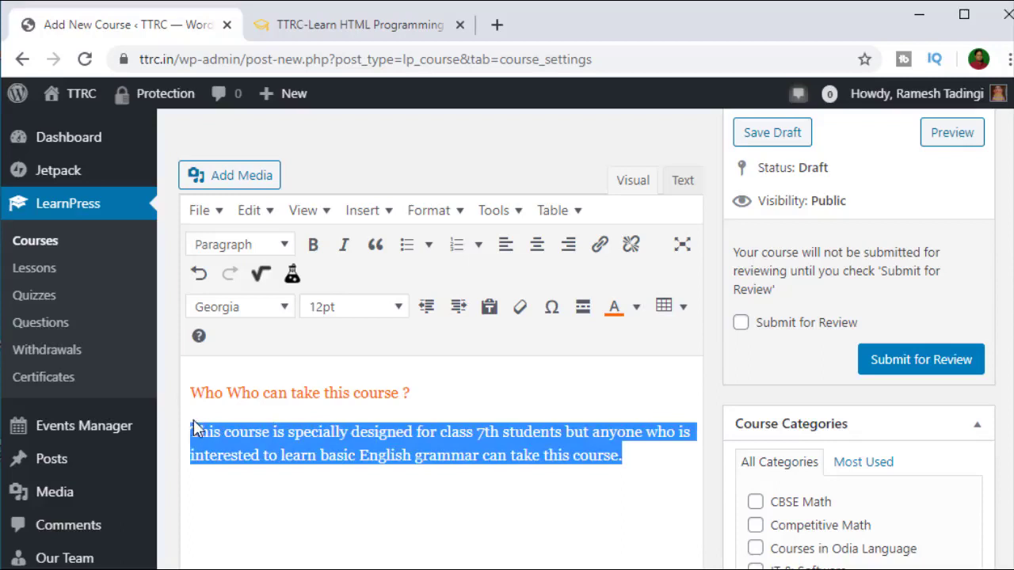
pyautogui.click(636, 306)
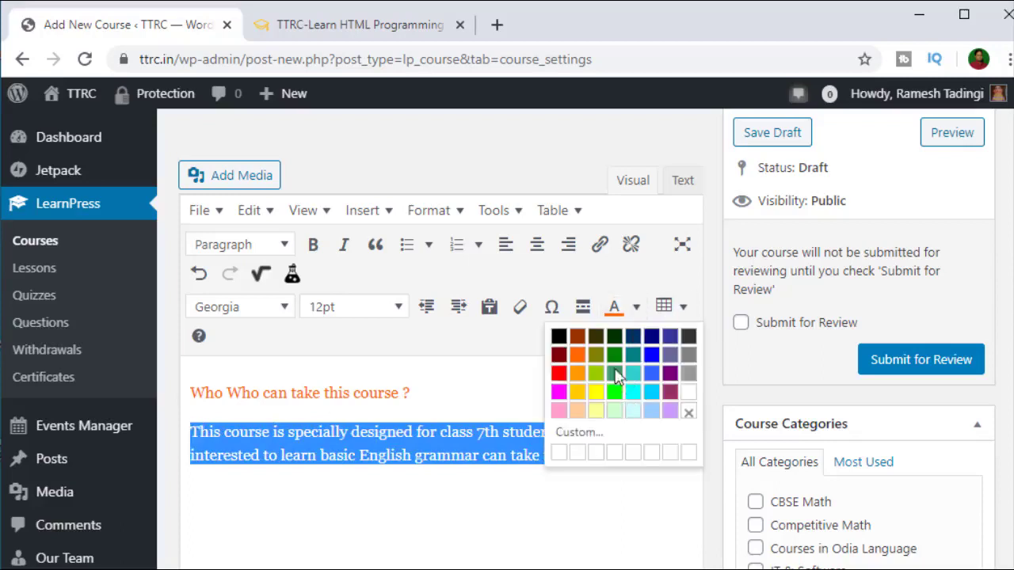
pyautogui.click(614, 355)
pyautogui.click(426, 506)
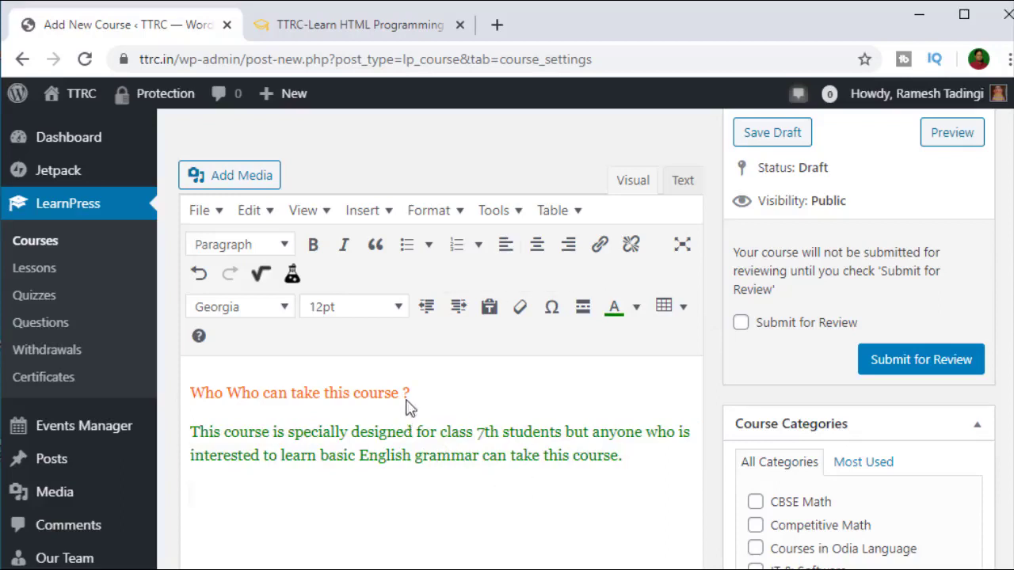
pyautogui.scroll(3, 407, 389)
pyautogui.click(357, 24)
pyautogui.scroll(4, 242, 293)
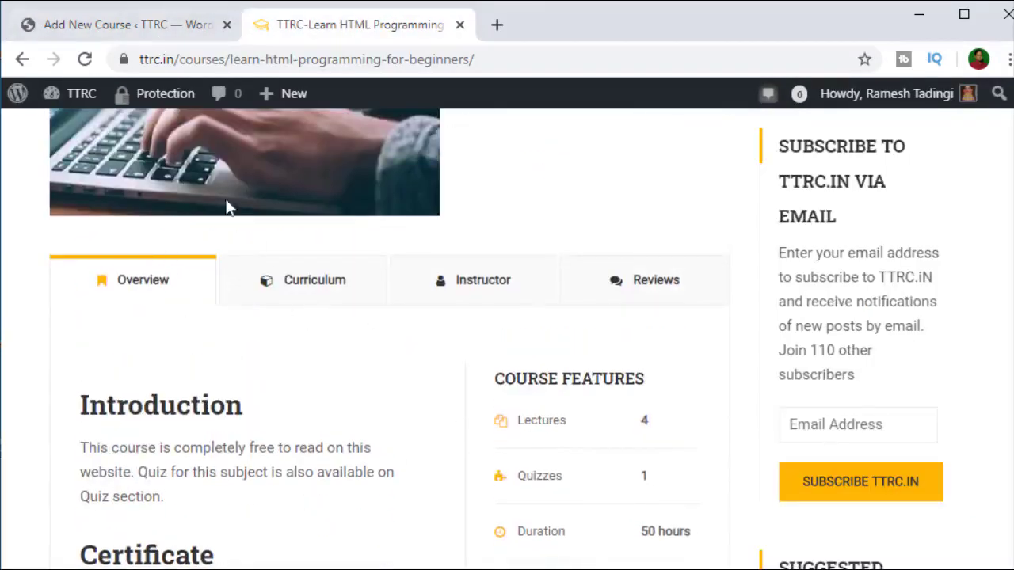
# Step: Go back to the Add New Course editor and scroll down to the Course Categories box
pyautogui.click(122, 31)
pyautogui.scroll(-2, 554, 443)
pyautogui.scroll(-2, 466, 397)
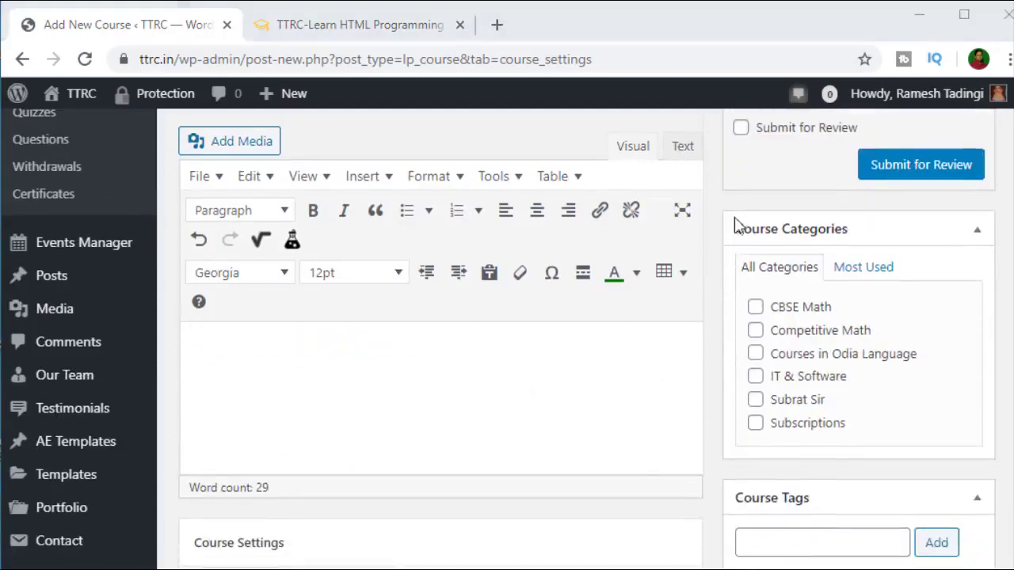
pyautogui.moveTo(734, 215)
pyautogui.mouseDown()
pyautogui.moveTo(968, 452)
pyautogui.moveTo(998, 468)
pyautogui.moveTo(1001, 461)
pyautogui.mouseUp()
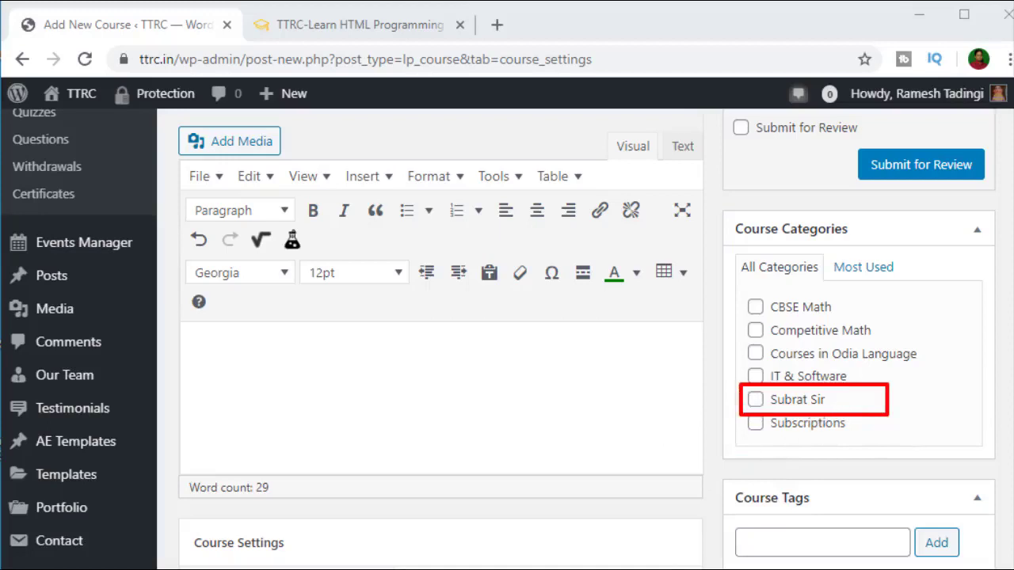
pyautogui.click(368, 26)
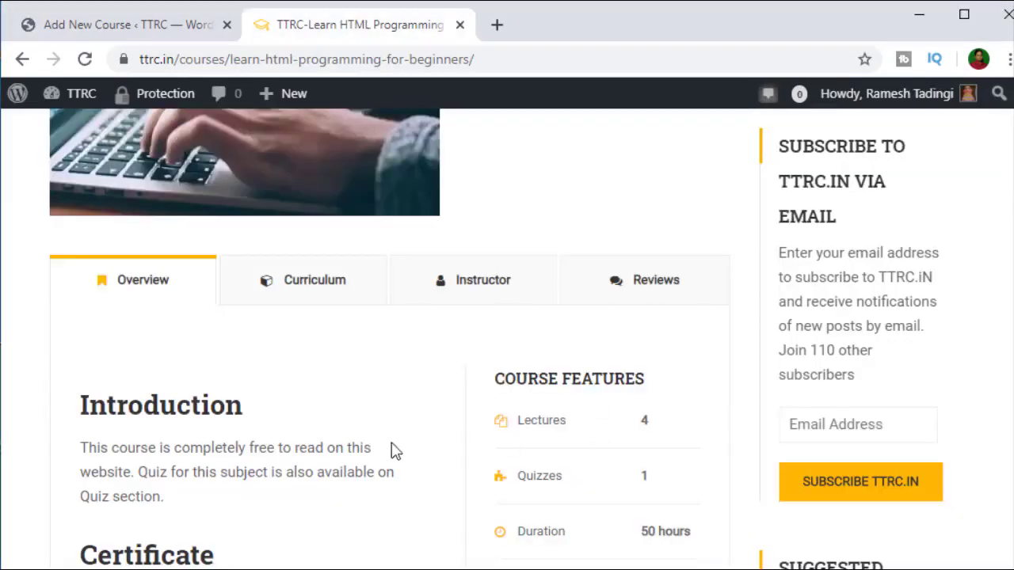
pyautogui.scroll(-3, 412, 395)
pyautogui.scroll(-1, 411, 395)
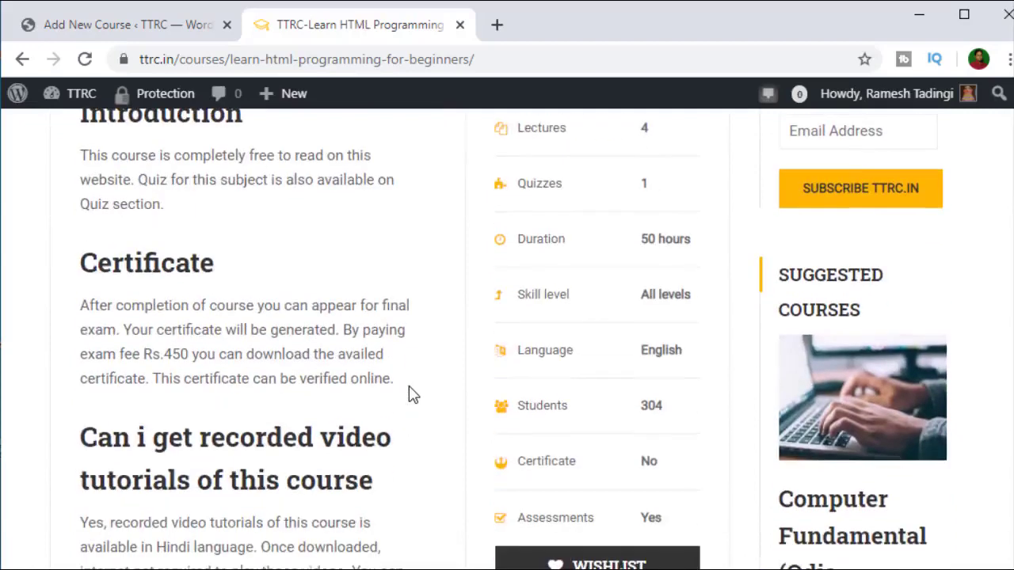
pyautogui.scroll(-1, 412, 395)
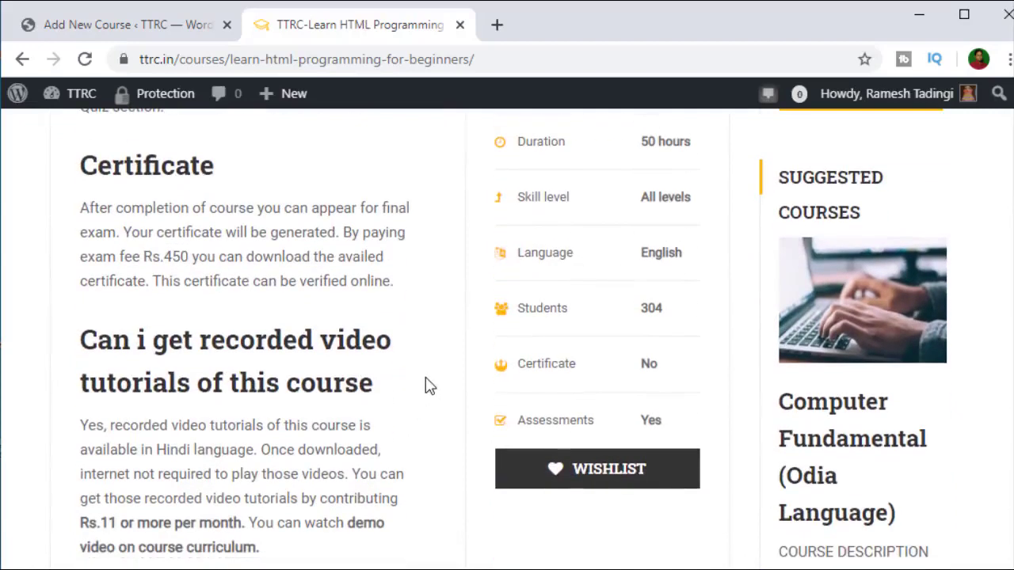
pyautogui.scroll(4, 427, 386)
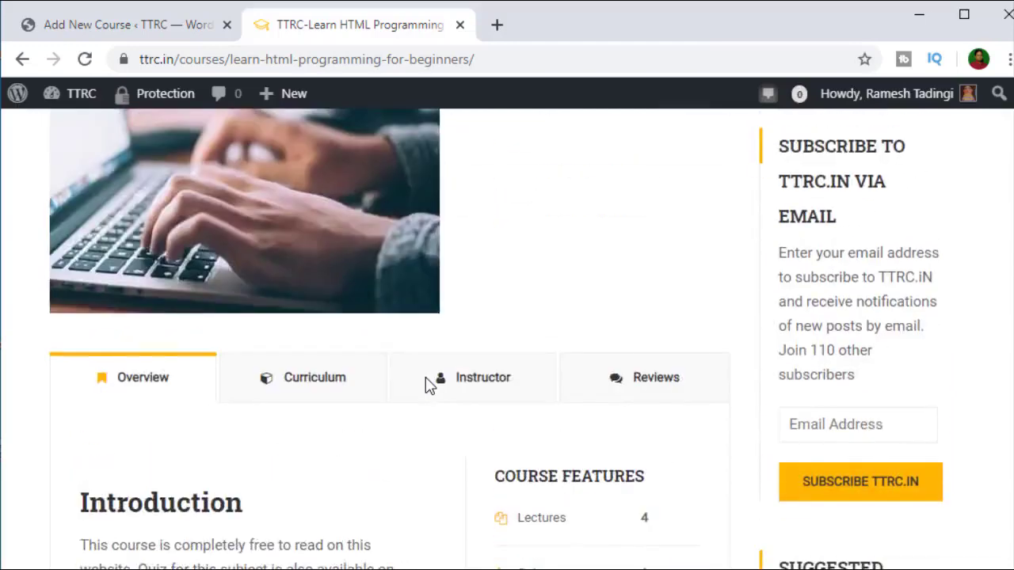
pyautogui.scroll(-8, 428, 386)
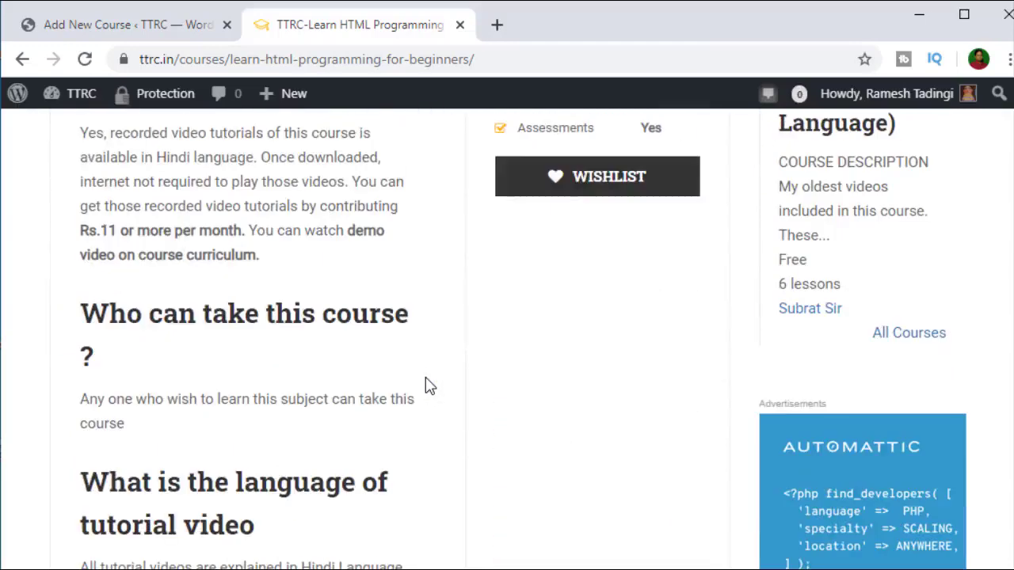
pyautogui.scroll(10, 428, 386)
pyautogui.scroll(3, 428, 385)
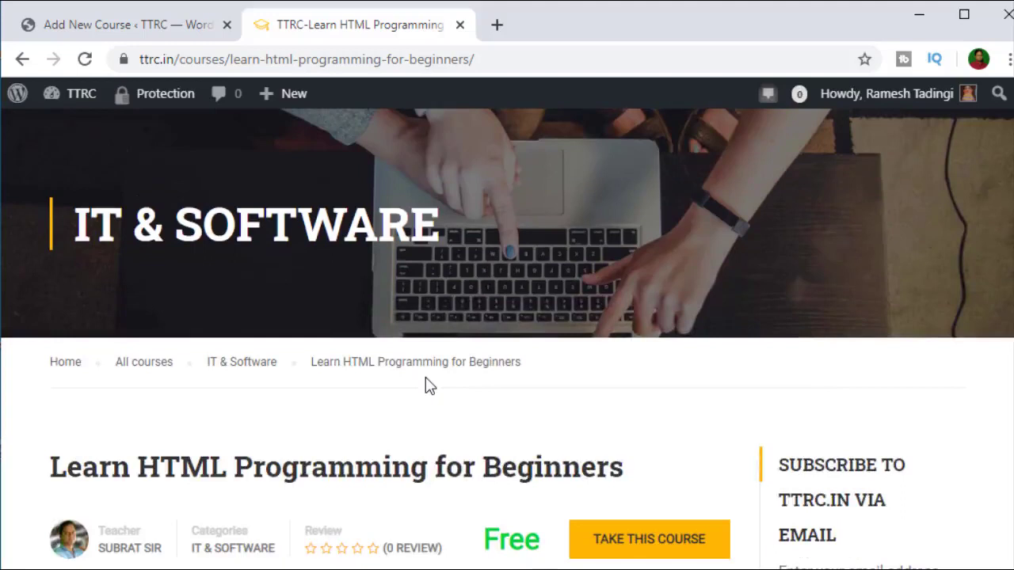
pyautogui.scroll(-2, 421, 426)
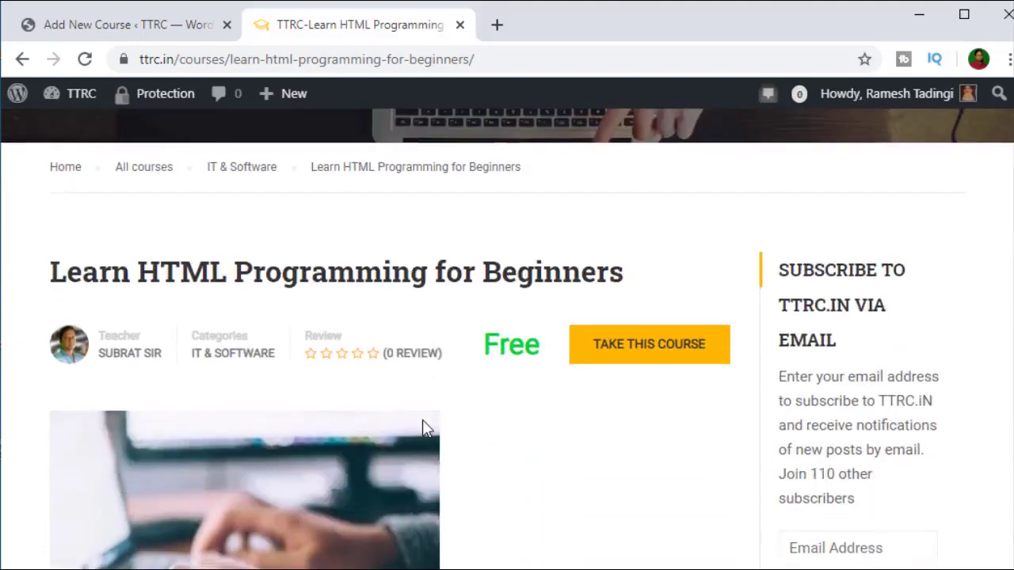
pyautogui.click(151, 23)
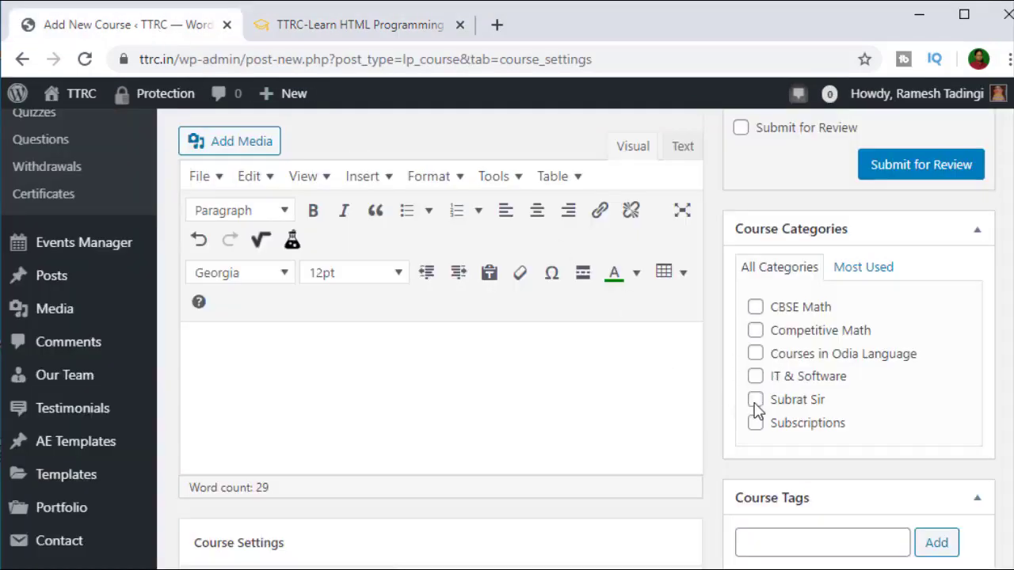
pyautogui.click(338, 29)
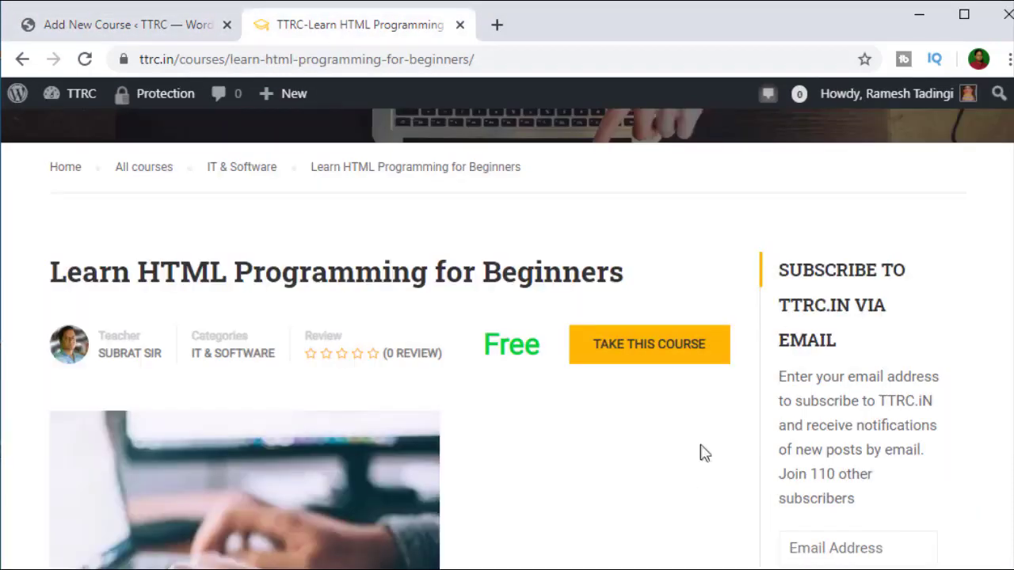
pyautogui.scroll(-2, 673, 440)
pyautogui.scroll(-4, 663, 435)
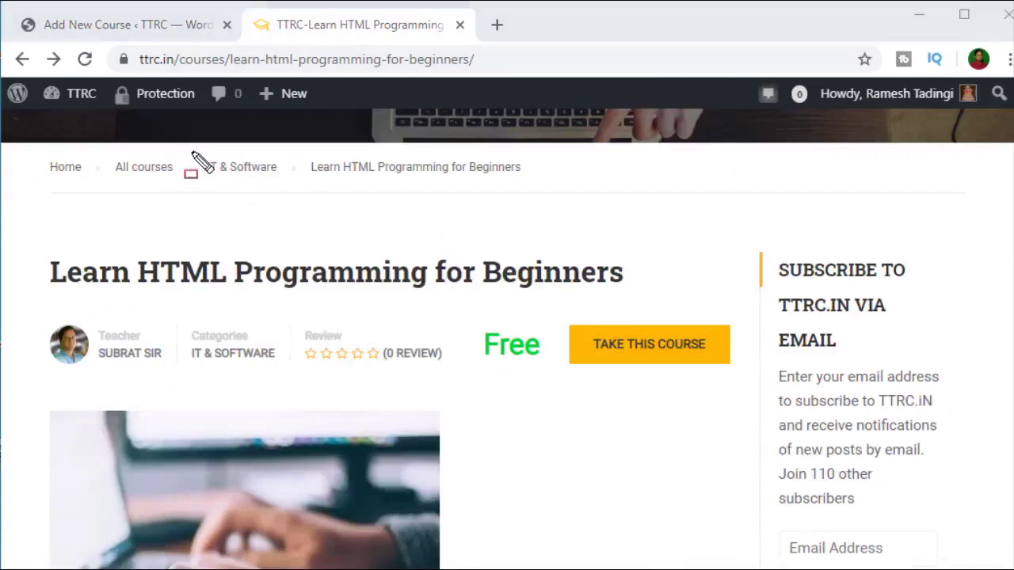
pyautogui.moveTo(191, 153)
pyautogui.mouseDown()
pyautogui.moveTo(244, 185)
pyautogui.moveTo(291, 189)
pyautogui.mouseUp()
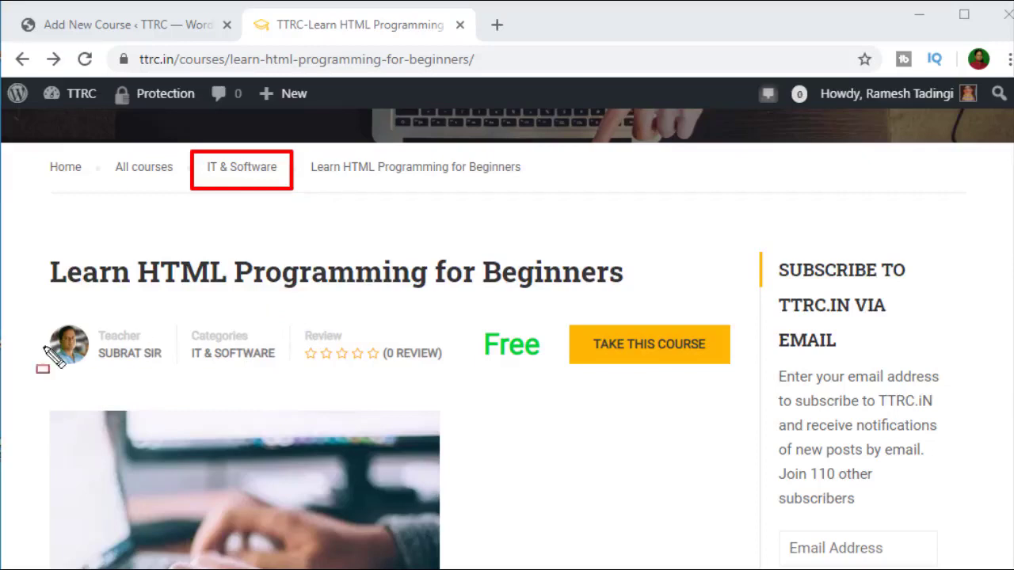
pyautogui.moveTo(87, 345); pyautogui.dragTo(167, 363)
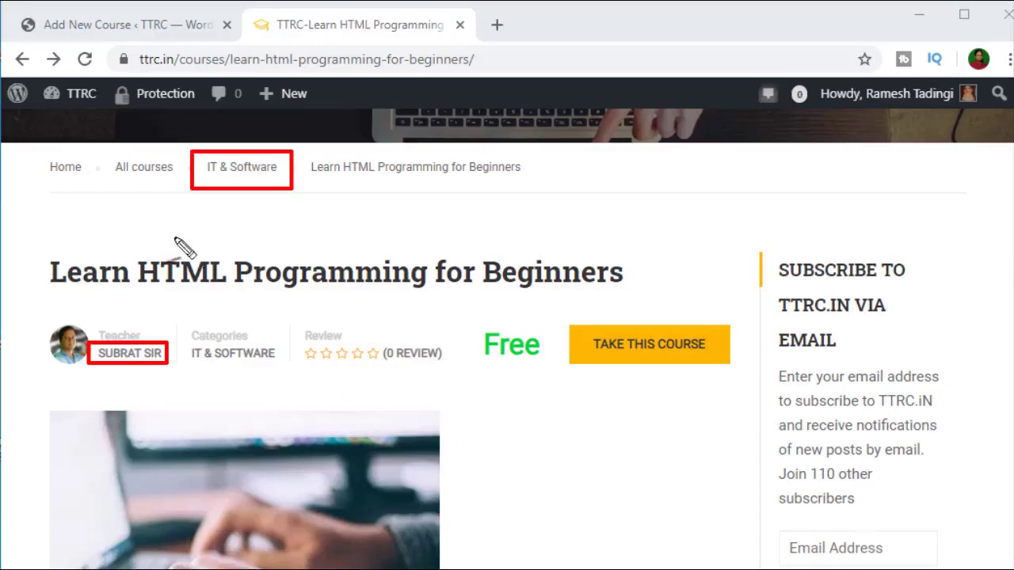
pyautogui.press('Escape')
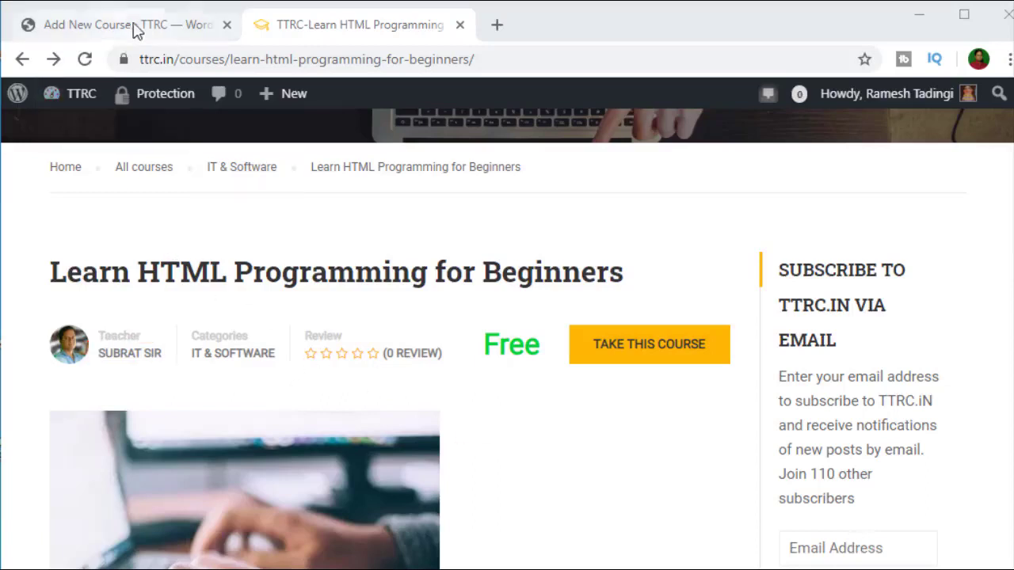
pyautogui.click(138, 26)
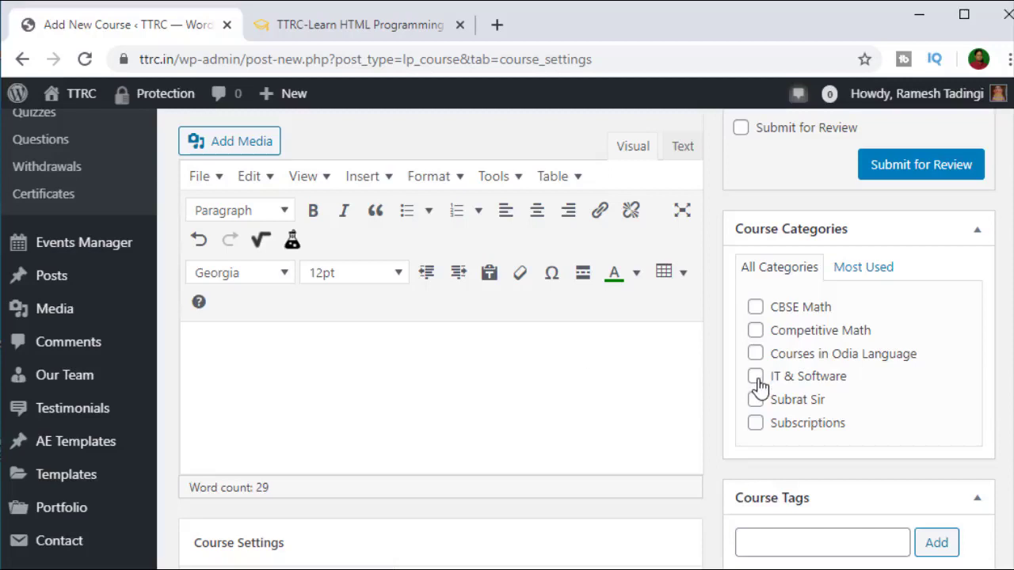
# Step: Tick the IT & Software and Subrat Sir course categories
pyautogui.click(756, 379)
pyautogui.click(755, 400)
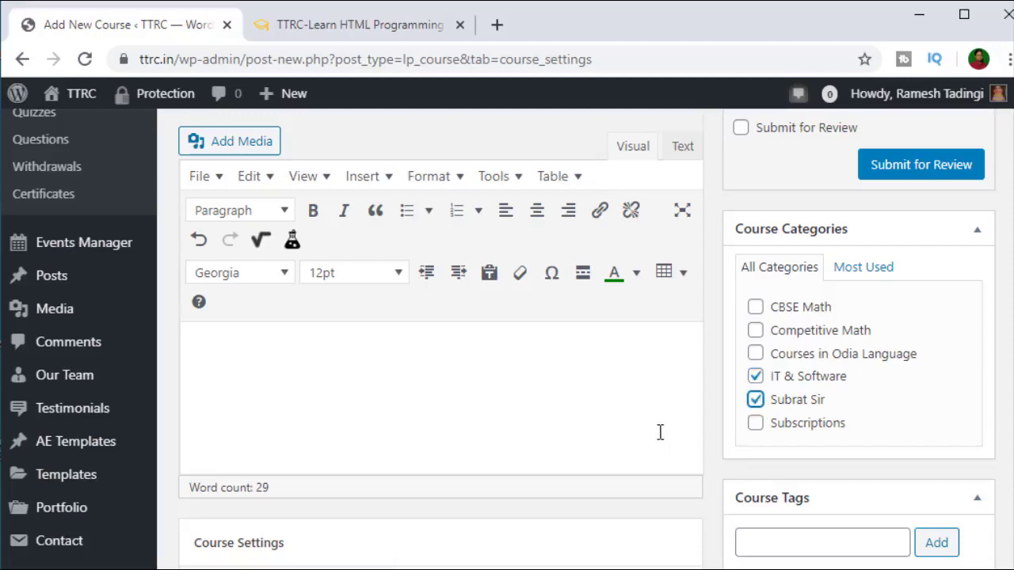
pyautogui.scroll(2, 641, 420)
pyautogui.scroll(-3, 639, 409)
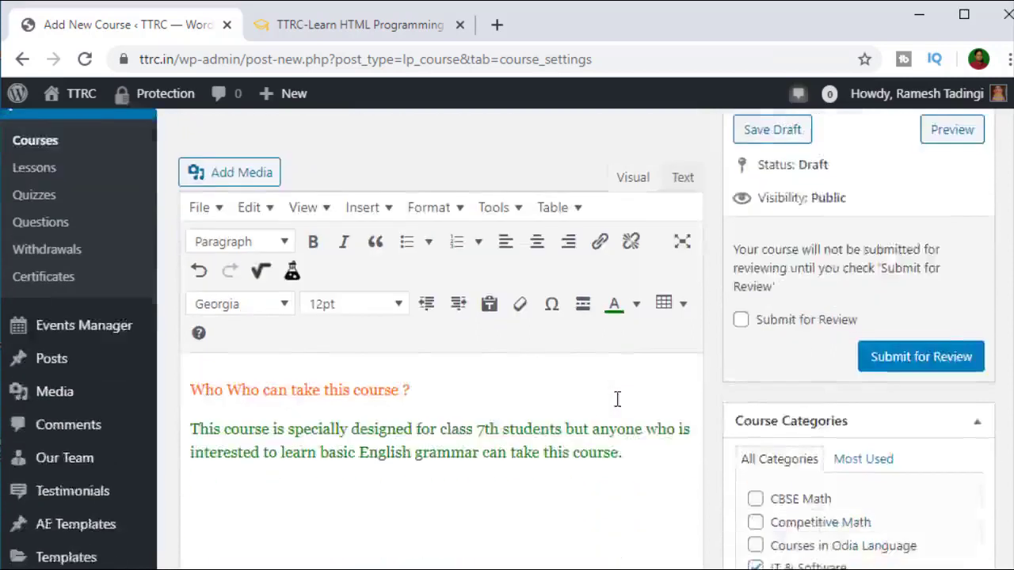
pyautogui.scroll(-3, 616, 386)
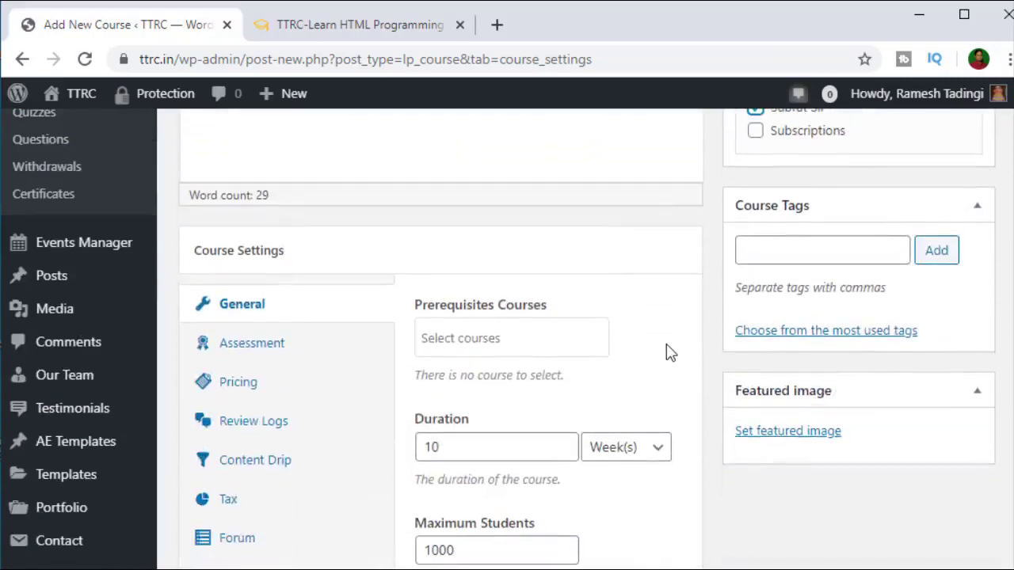
pyautogui.scroll(-1, 614, 348)
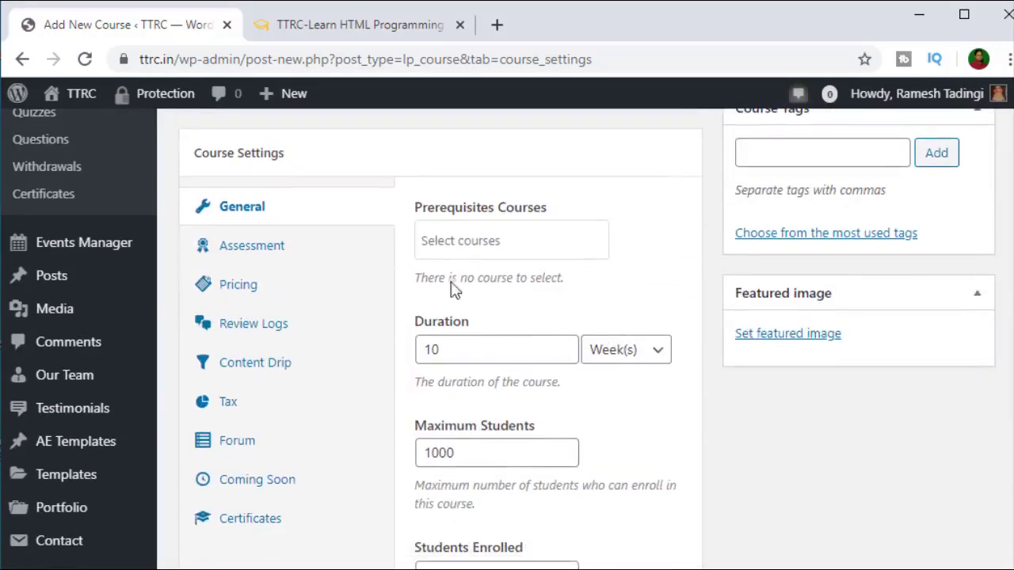
# Step: Check the Prerequisites Courses selector twice, finding no courses available to require
pyautogui.click(481, 241)
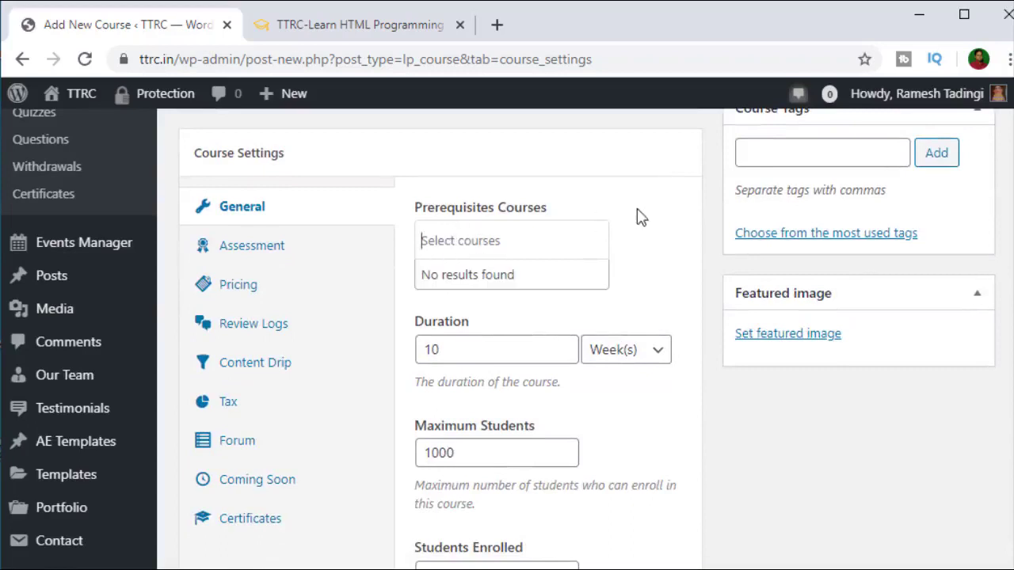
pyautogui.click(491, 262)
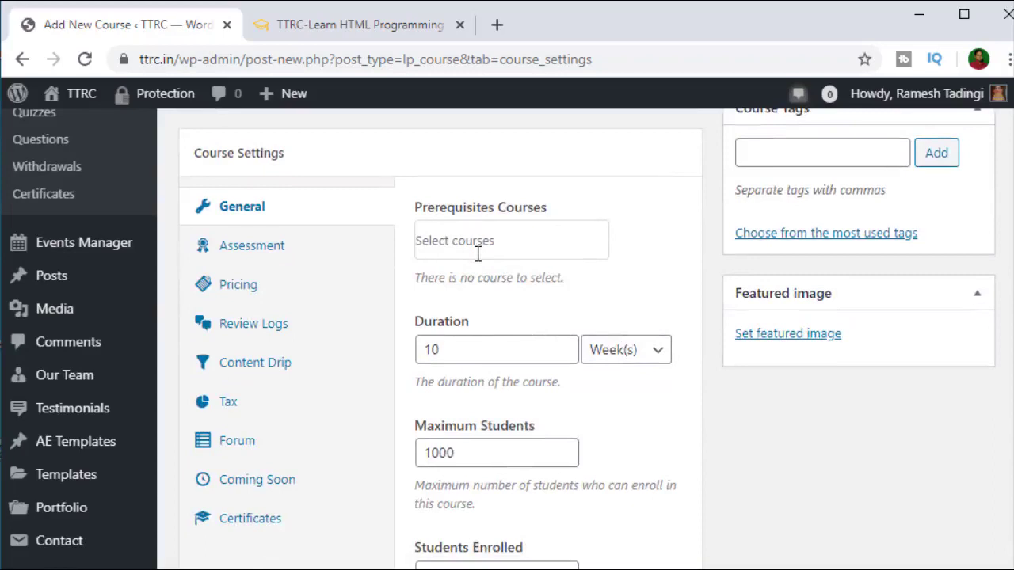
pyautogui.scroll(7, 584, 380)
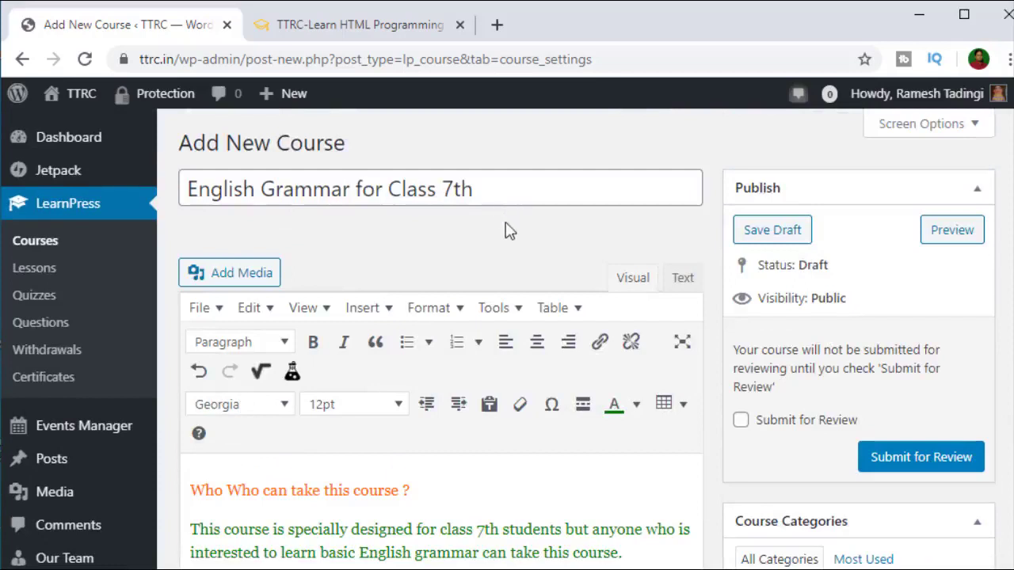
pyautogui.scroll(-2, 518, 265)
pyautogui.scroll(-1, 516, 264)
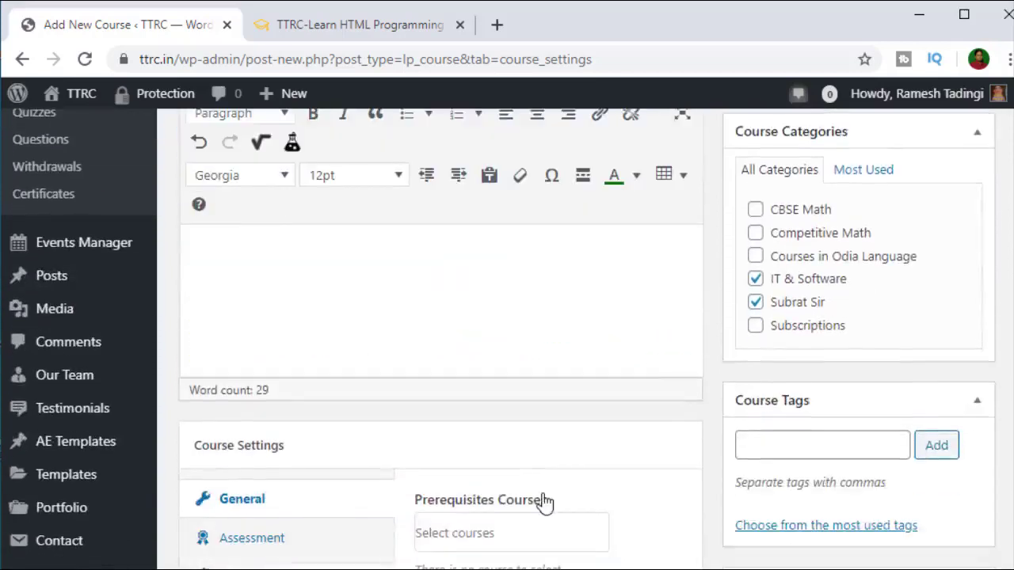
pyautogui.scroll(-2, 543, 502)
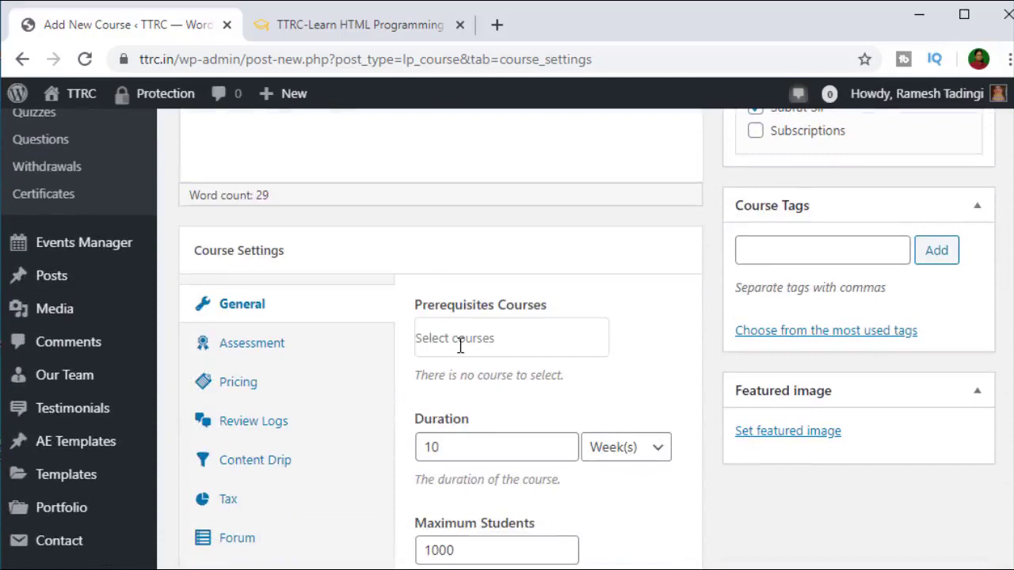
pyautogui.click(465, 339)
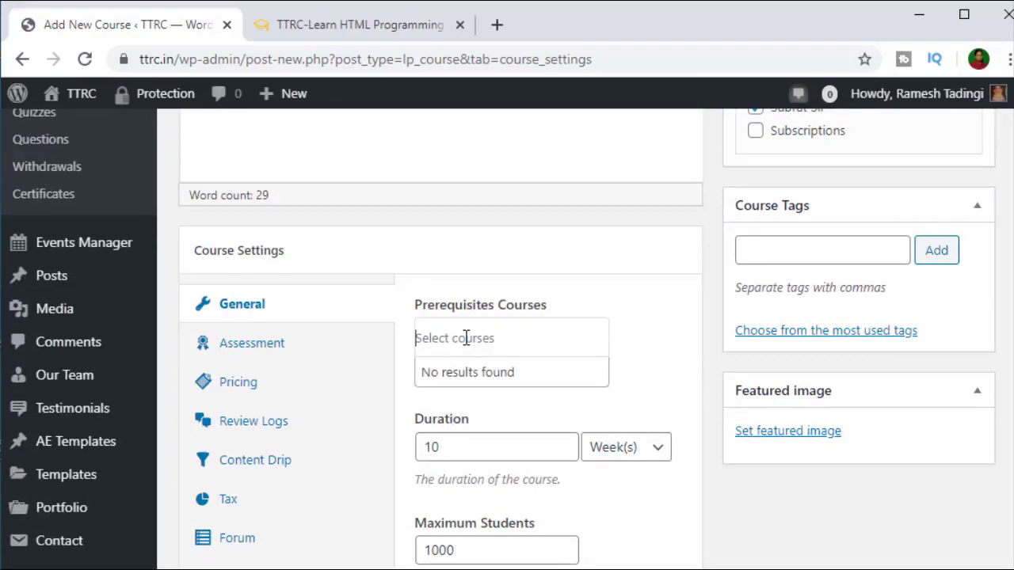
pyautogui.click(466, 338)
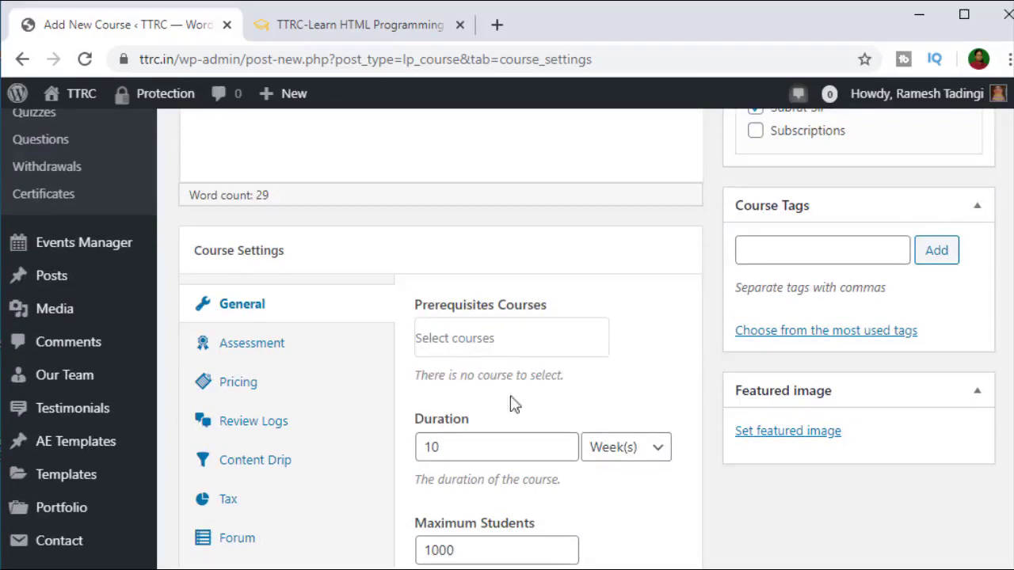
pyautogui.scroll(-1, 514, 444)
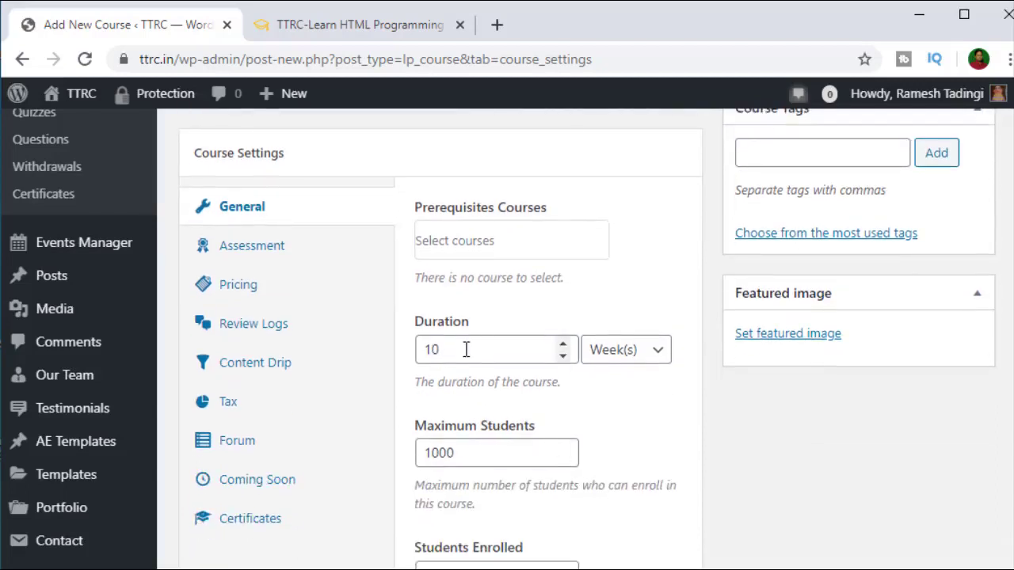
# Step: Set the course Duration to 365 and change its unit from Week(s) to Day(s)
pyautogui.doubleClick(431, 350)
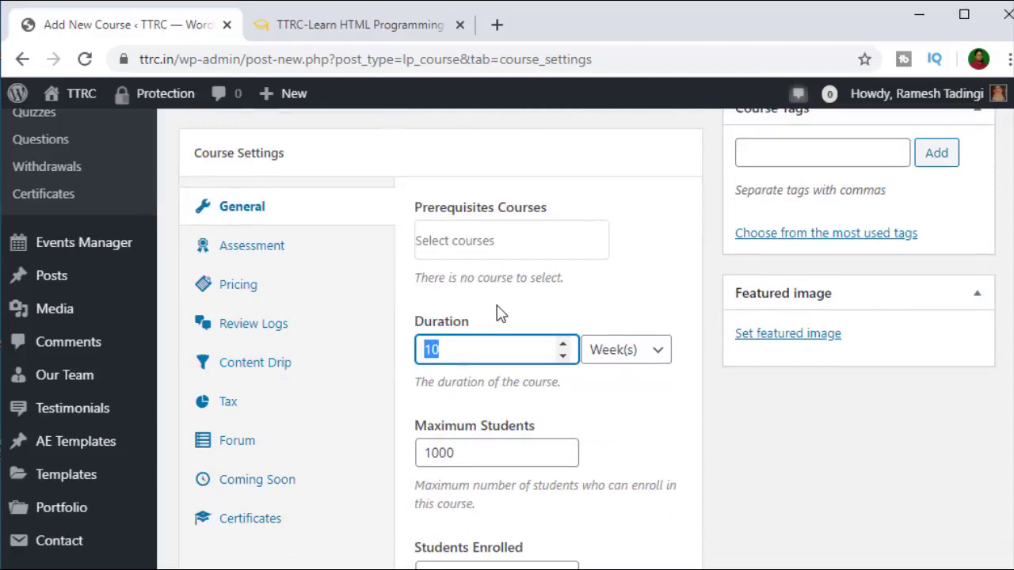
pyautogui.write('4')
pyautogui.click(621, 353)
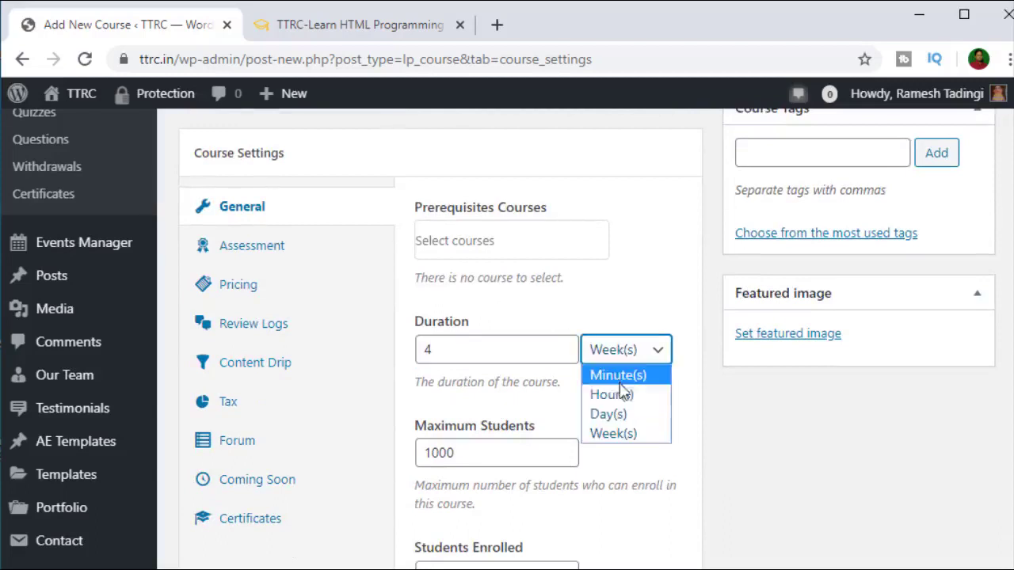
pyautogui.click(608, 413)
pyautogui.moveTo(486, 349); pyautogui.dragTo(400, 356)
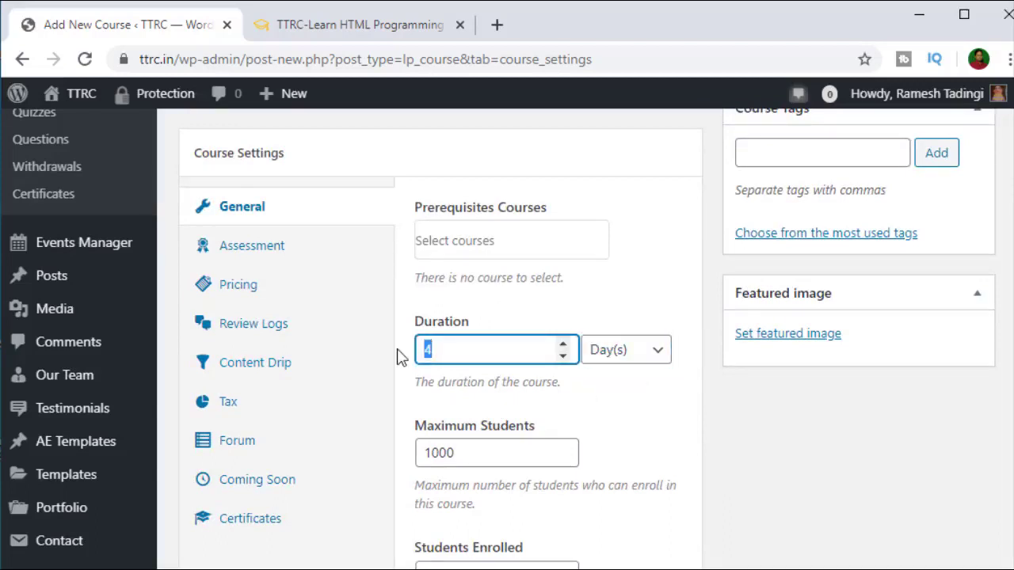
pyautogui.write('30')
pyautogui.click(682, 419)
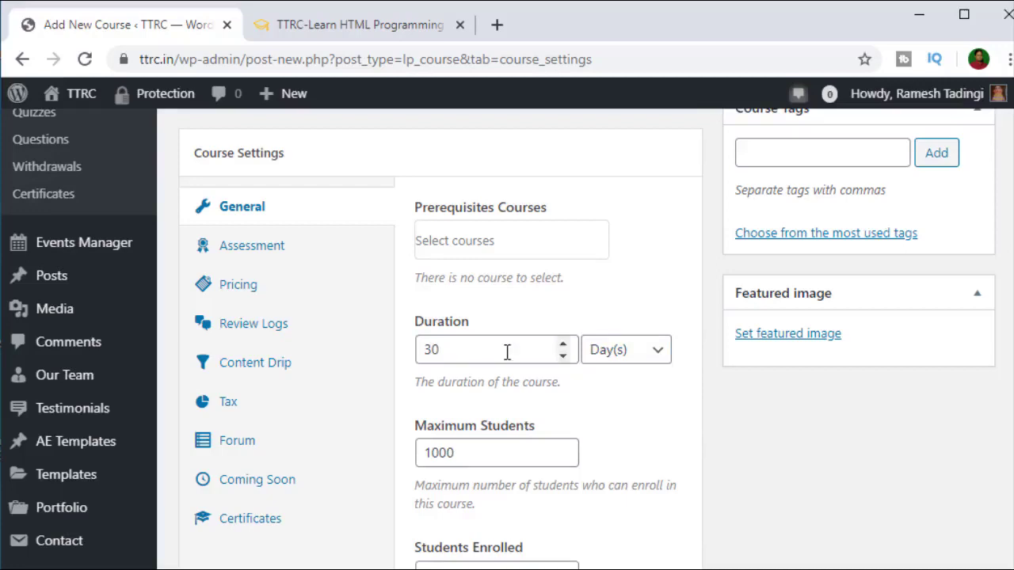
pyautogui.moveTo(507, 350); pyautogui.dragTo(407, 351)
pyautogui.write('3')
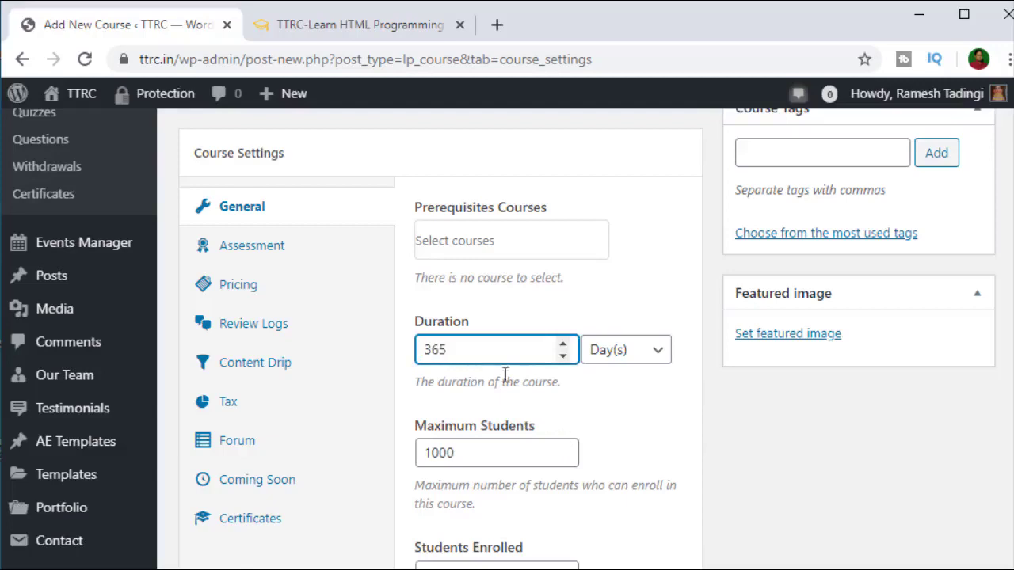
pyautogui.scroll(-3, 622, 425)
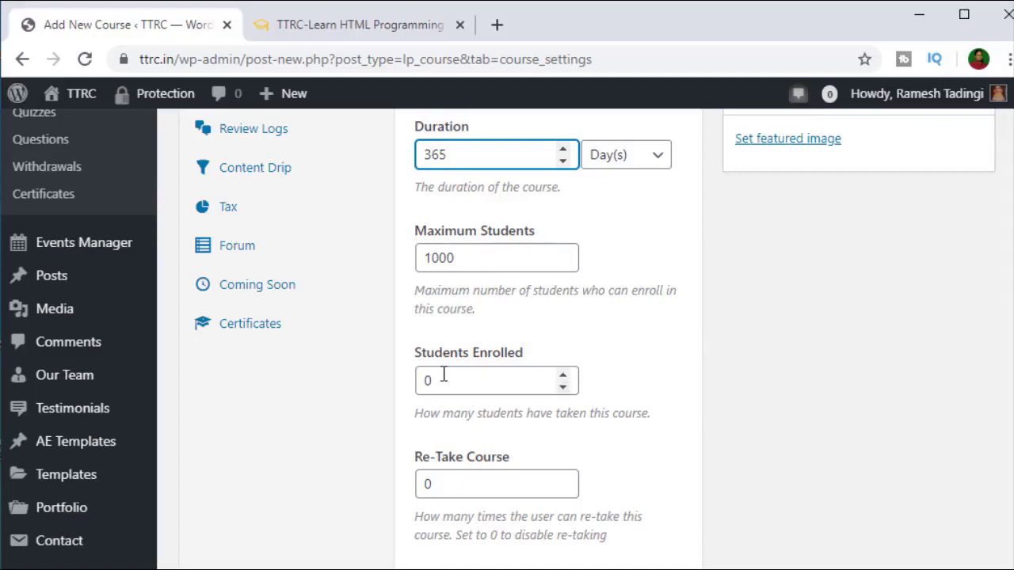
pyautogui.scroll(-1, 448, 383)
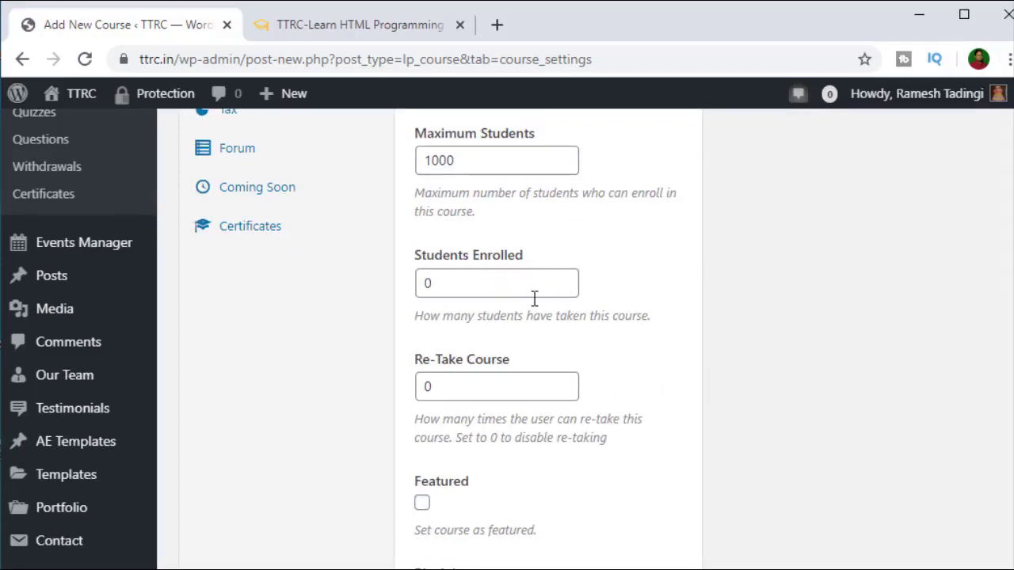
# Step: Enter 5200 for Students Enrolled and 5 for Re-Take Course
pyautogui.click(478, 288)
pyautogui.hotkey('ctrl', 'a')
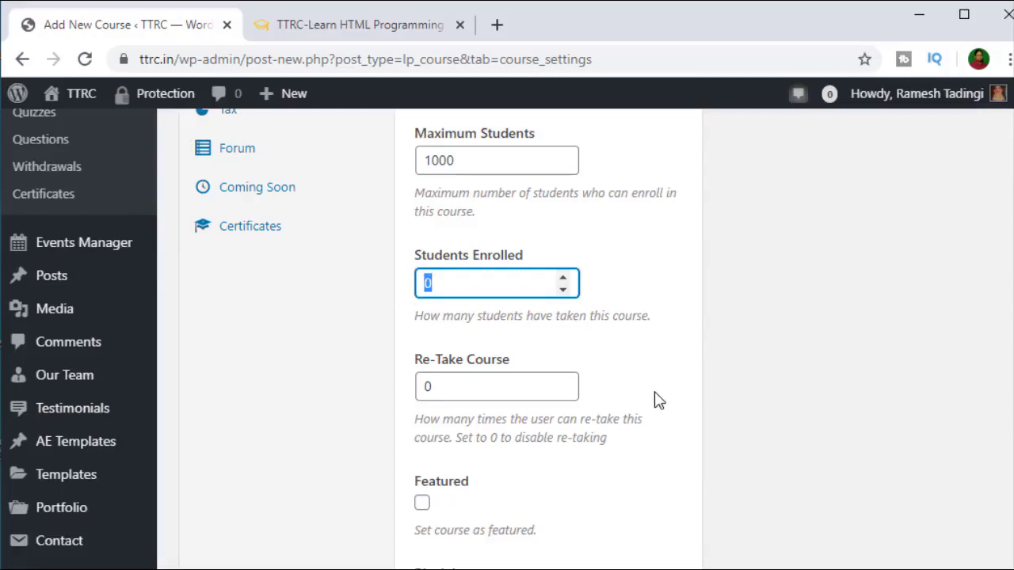
pyautogui.write('5200')
pyautogui.click(614, 372)
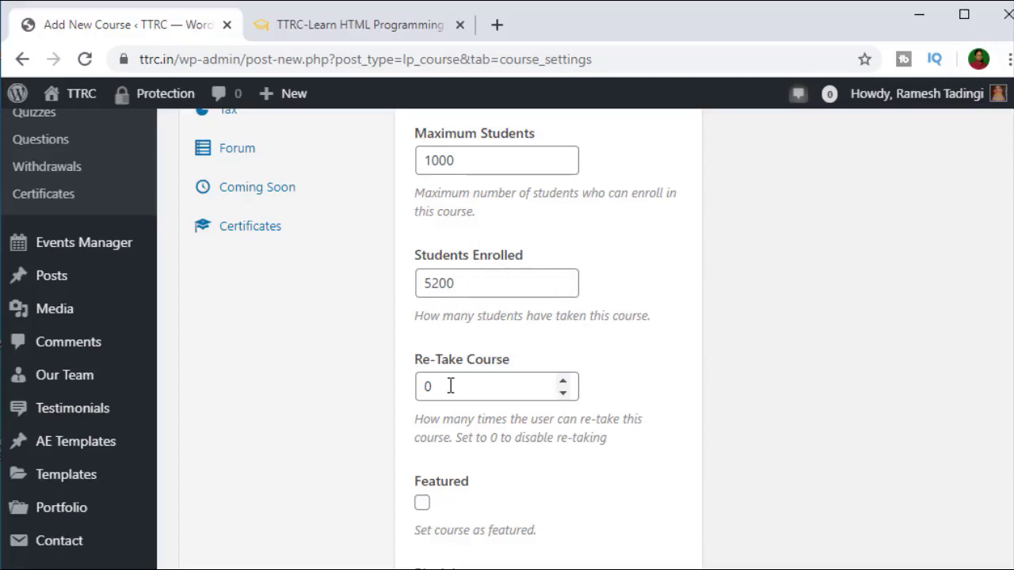
pyautogui.moveTo(450, 386); pyautogui.dragTo(423, 385)
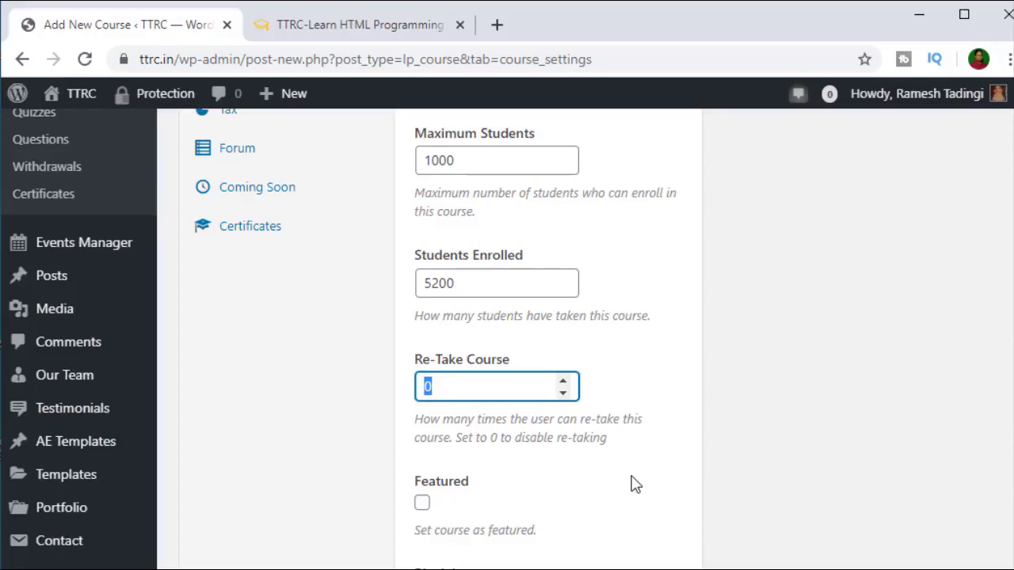
pyautogui.write('5')
pyautogui.scroll(-2, 670, 507)
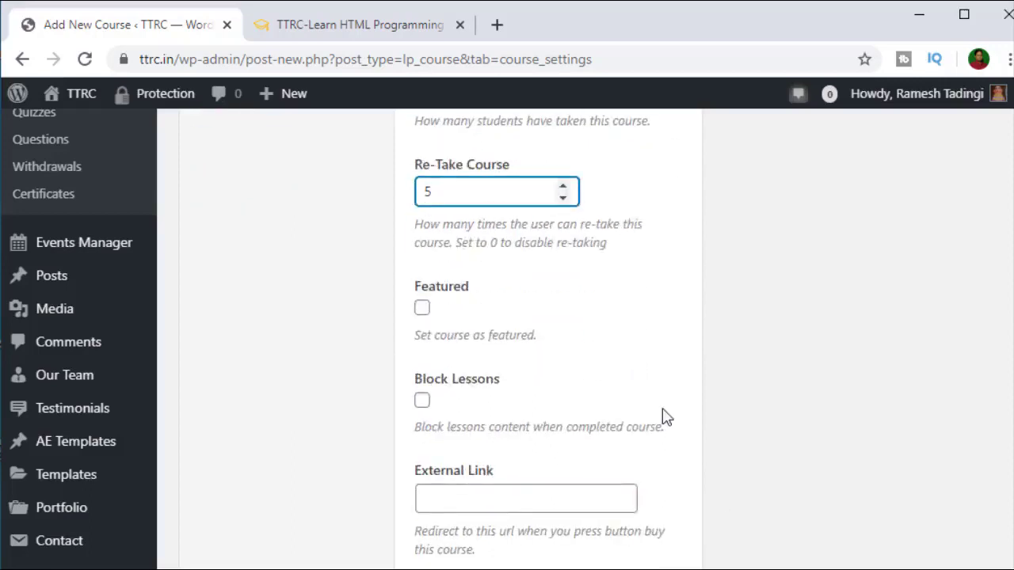
pyautogui.scroll(-3, 665, 417)
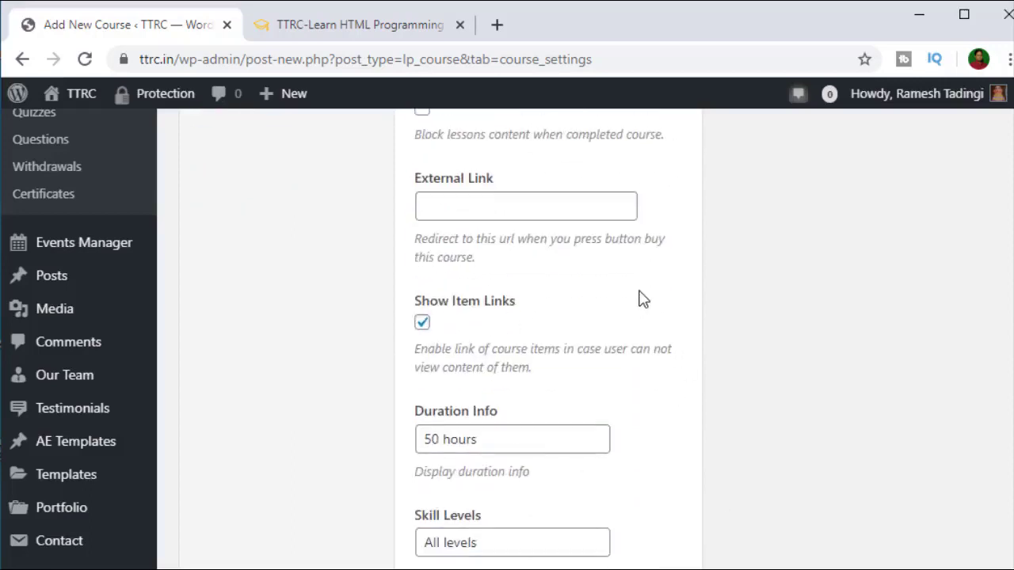
# Step: Change the course's Duration Info to 5 hours
pyautogui.scroll(-3, 642, 299)
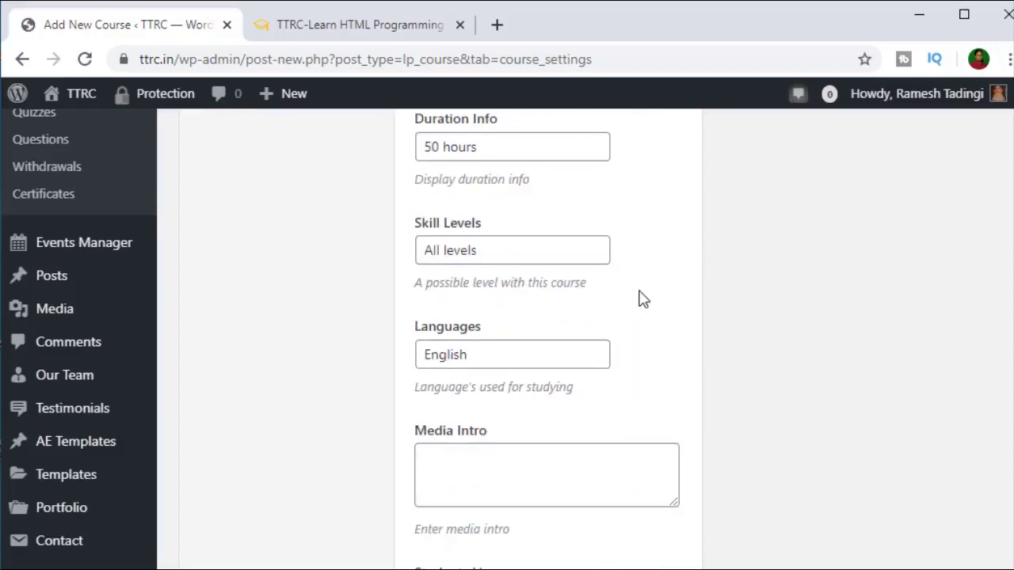
pyautogui.scroll(5, 643, 299)
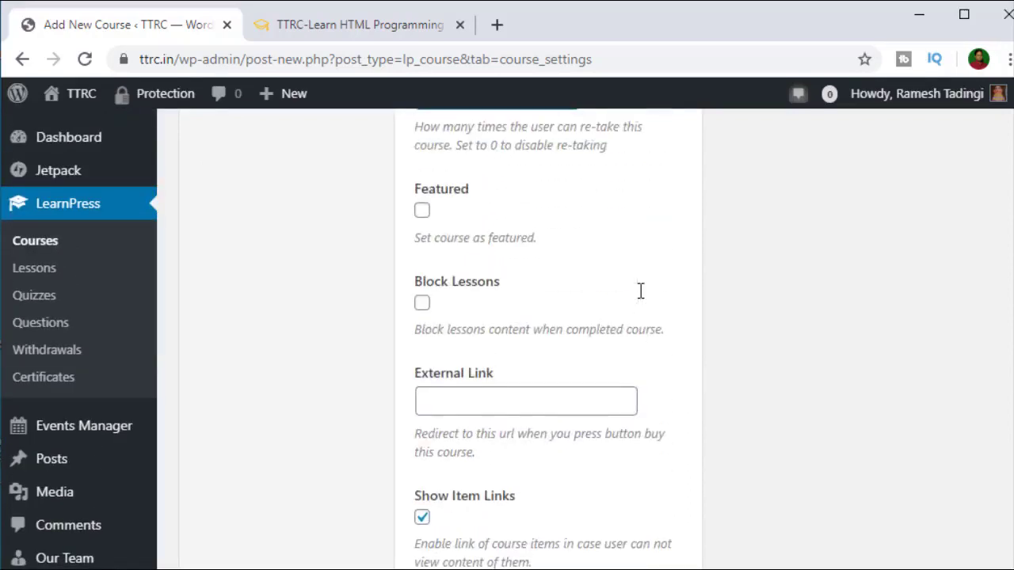
pyautogui.scroll(-2, 507, 317)
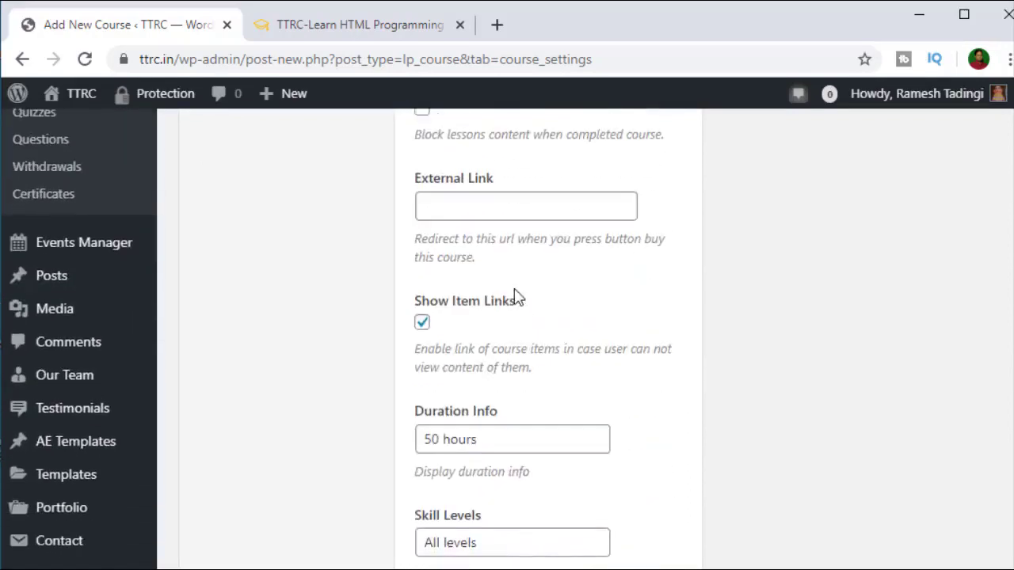
pyautogui.scroll(-1, 499, 295)
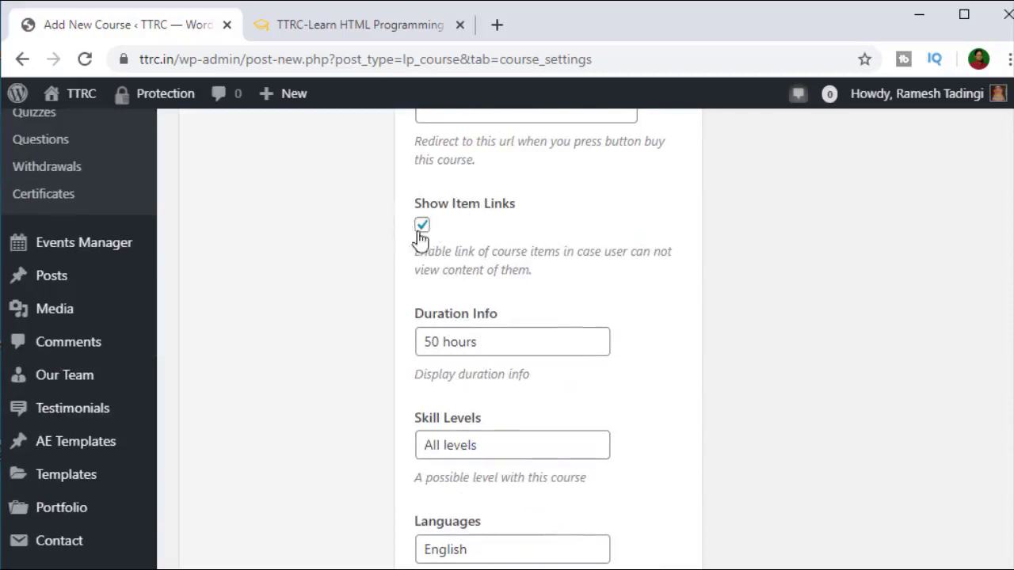
pyautogui.scroll(-1, 488, 335)
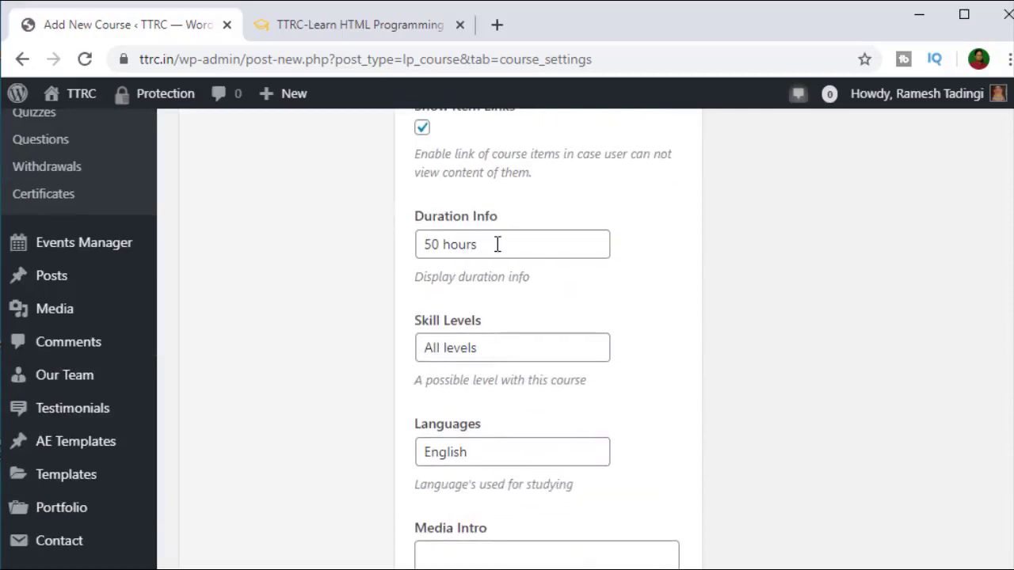
pyautogui.moveTo(436, 246); pyautogui.dragTo(407, 246)
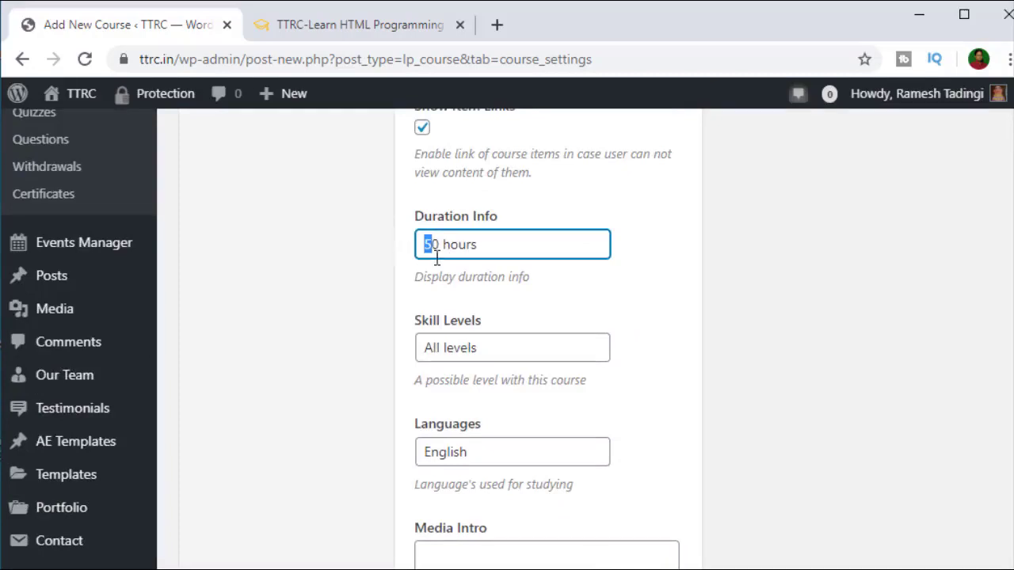
pyautogui.press('Delete')
pyautogui.press('Delete')
pyautogui.write('5')
pyautogui.click(561, 310)
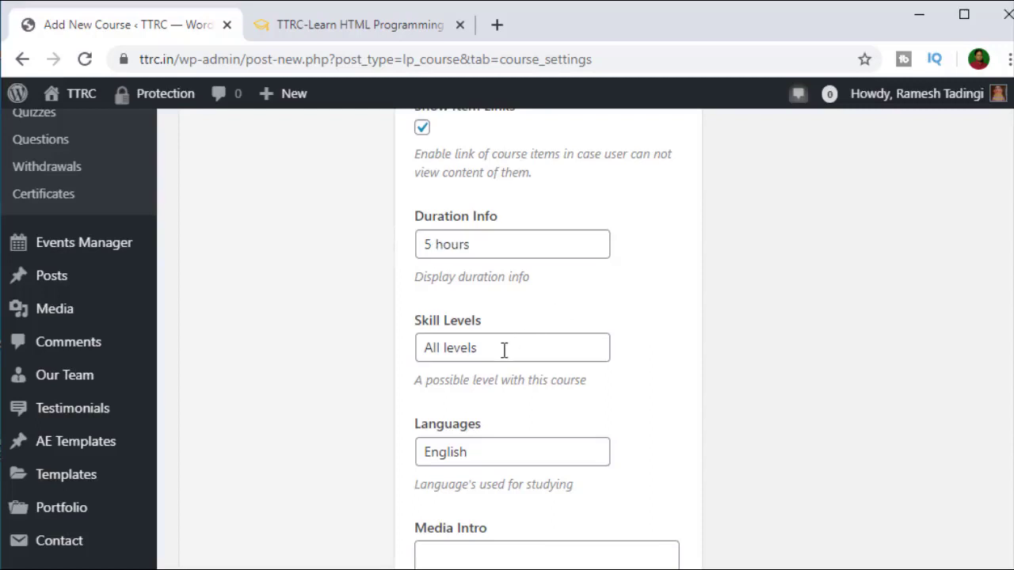
# Step: Replace All levels with Beginner Level as the skill level, leaving Languages as English
pyautogui.moveTo(505, 348); pyautogui.dragTo(391, 352)
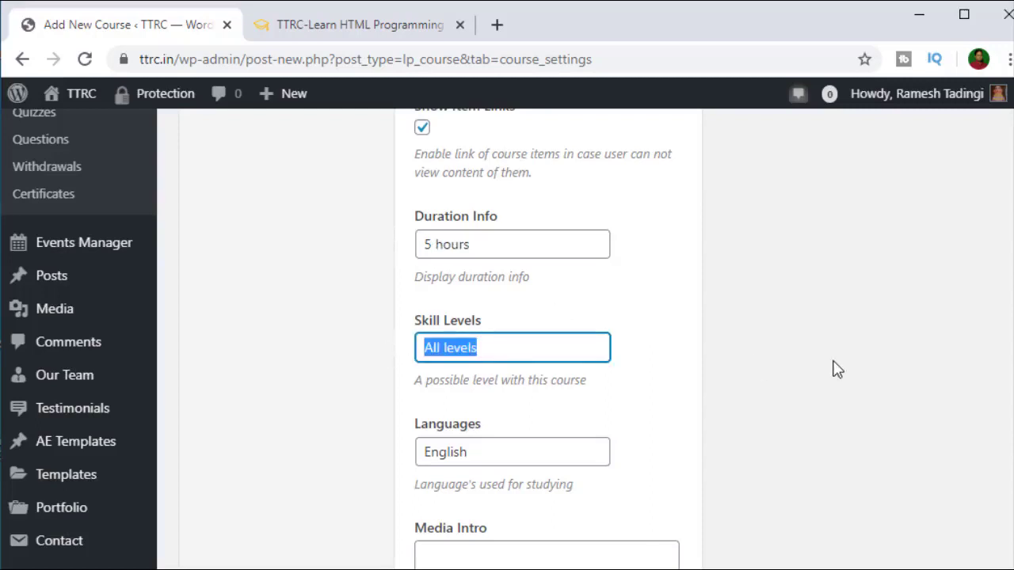
pyautogui.write('Beginner')
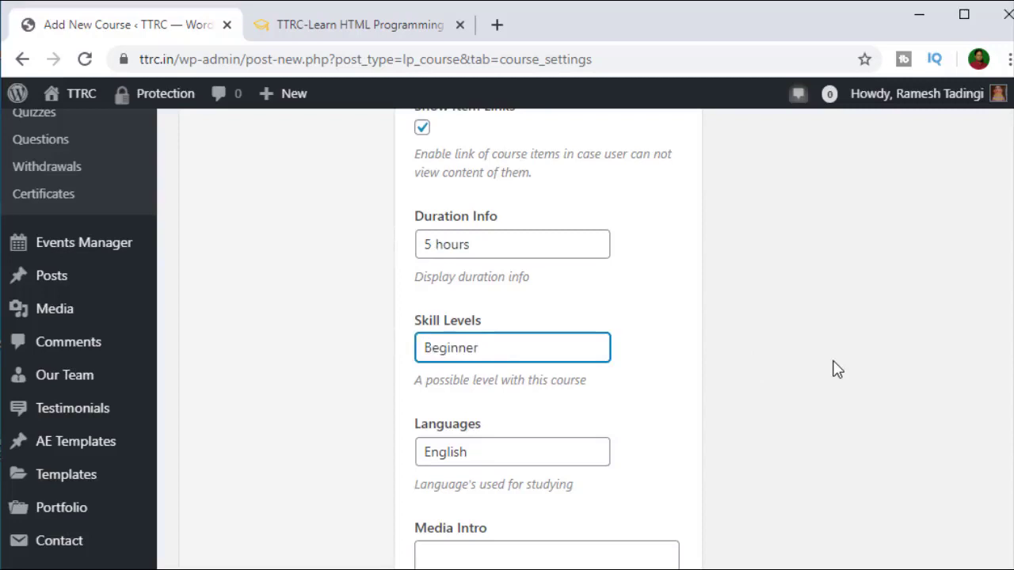
pyautogui.write(' Level')
pyautogui.scroll(-1, 536, 349)
pyautogui.moveTo(507, 357); pyautogui.dragTo(419, 357)
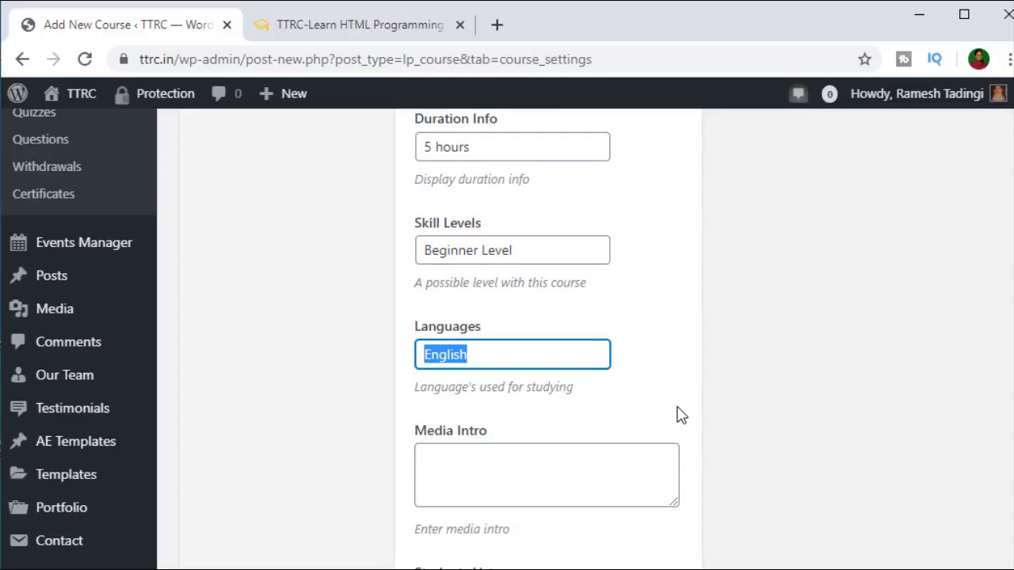
pyautogui.click(367, 351)
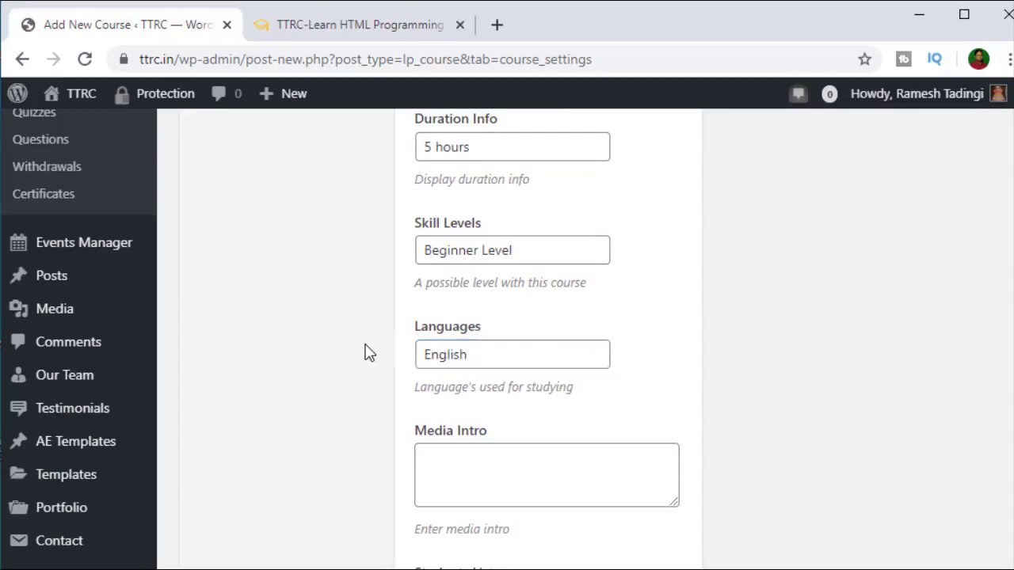
pyautogui.scroll(1, 369, 352)
pyautogui.scroll(10, 369, 353)
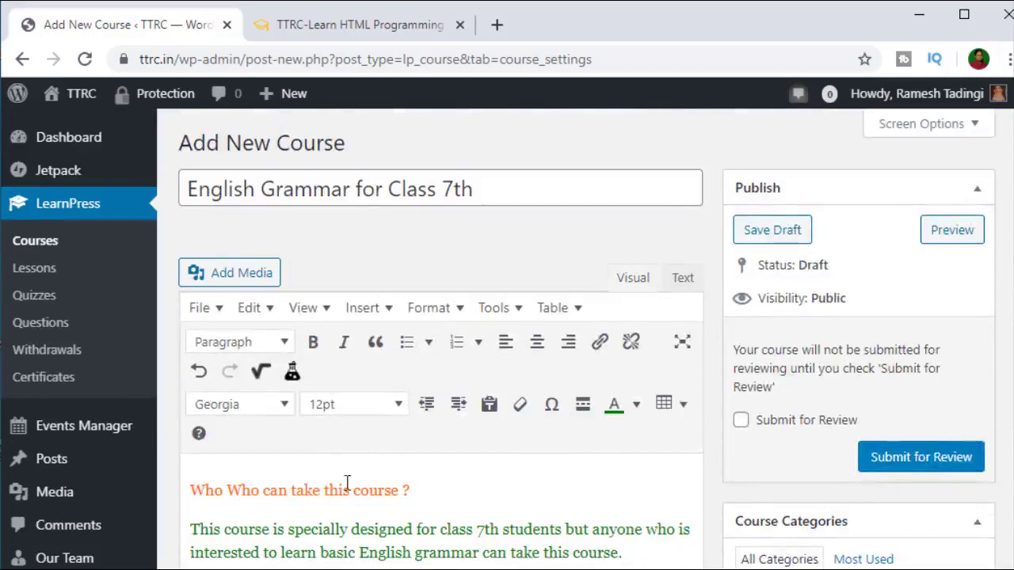
pyautogui.scroll(-2, 333, 499)
pyautogui.scroll(-3, 349, 499)
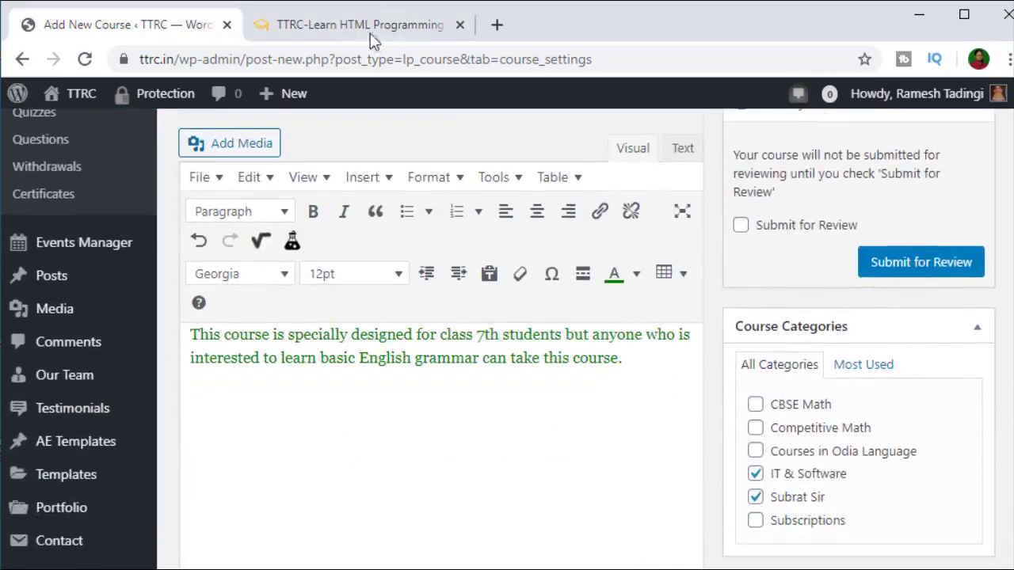
pyautogui.click(372, 28)
pyautogui.scroll(-10, 539, 403)
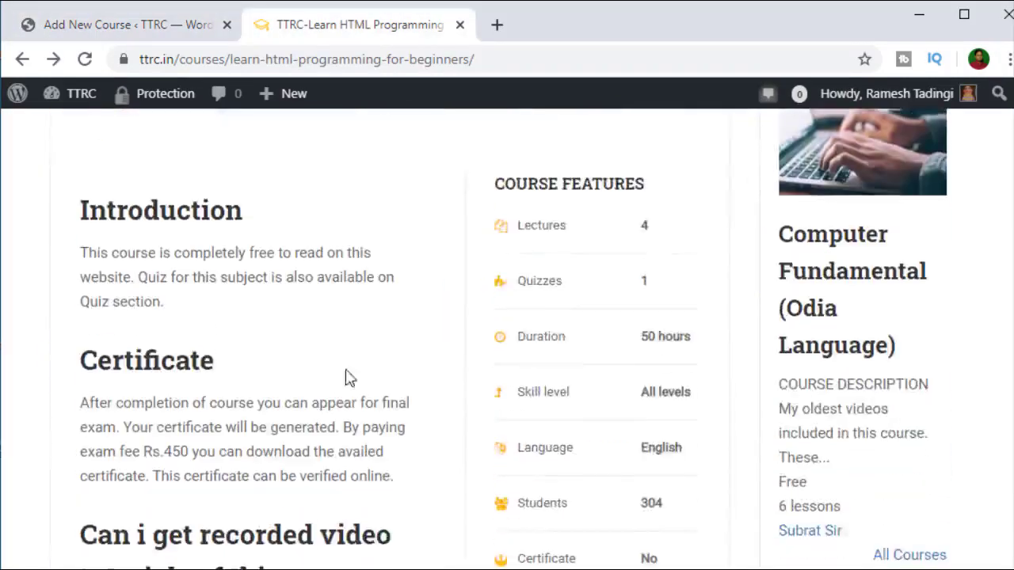
pyautogui.scroll(-2, 328, 406)
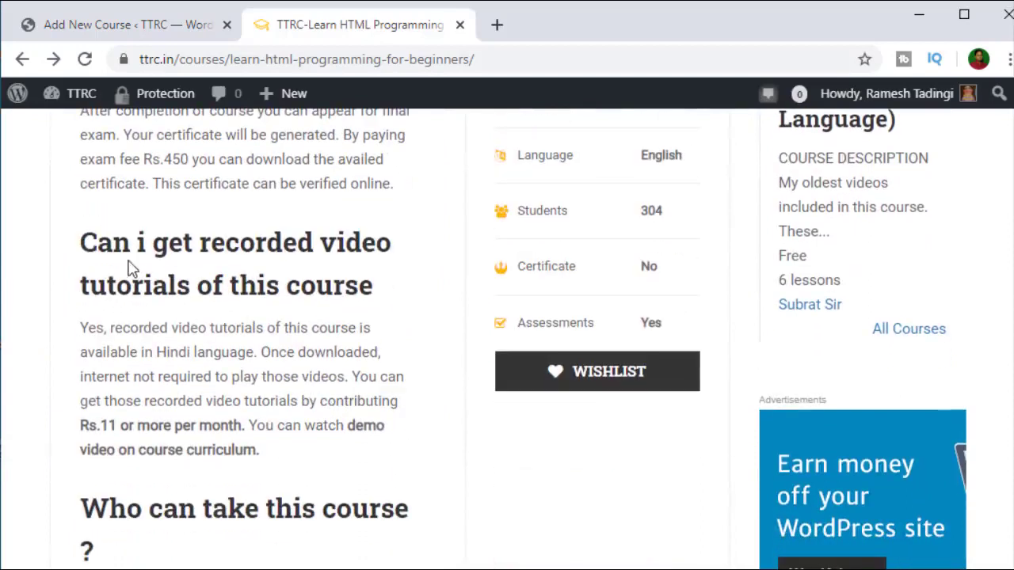
pyautogui.scroll(-2, 158, 294)
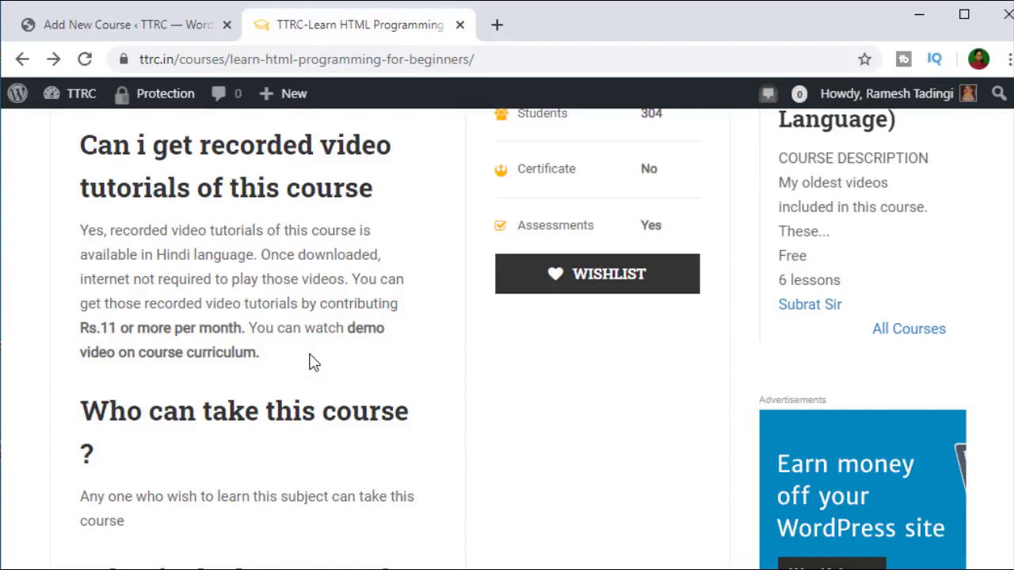
pyautogui.scroll(5, 313, 362)
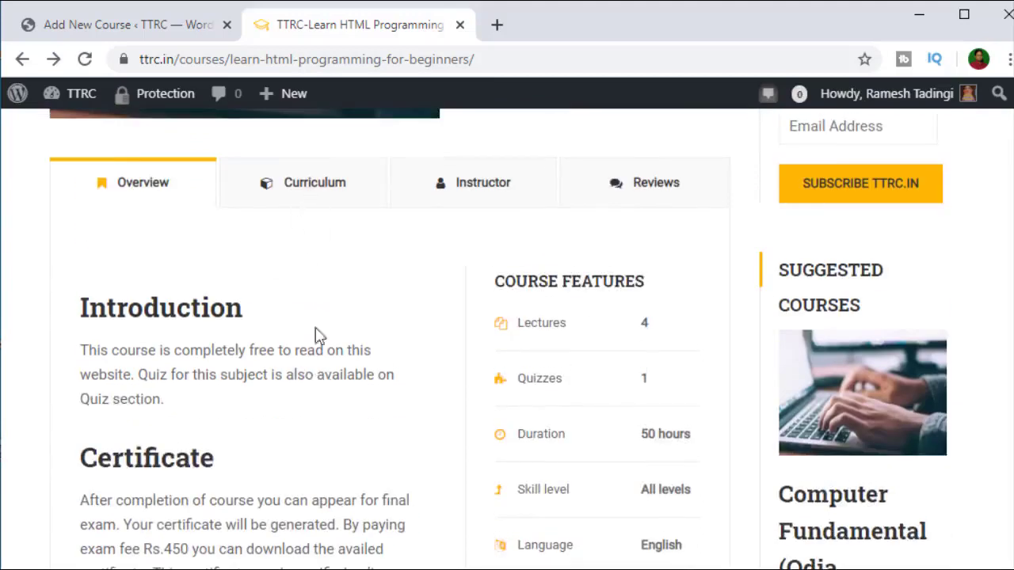
pyautogui.scroll(-2, 320, 380)
pyautogui.scroll(-2, 327, 413)
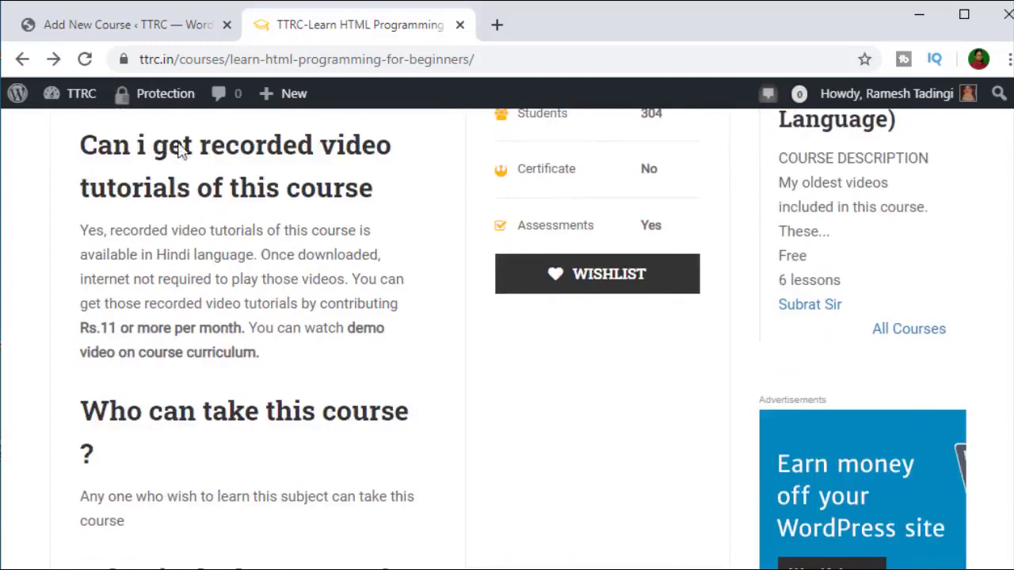
pyautogui.click(141, 29)
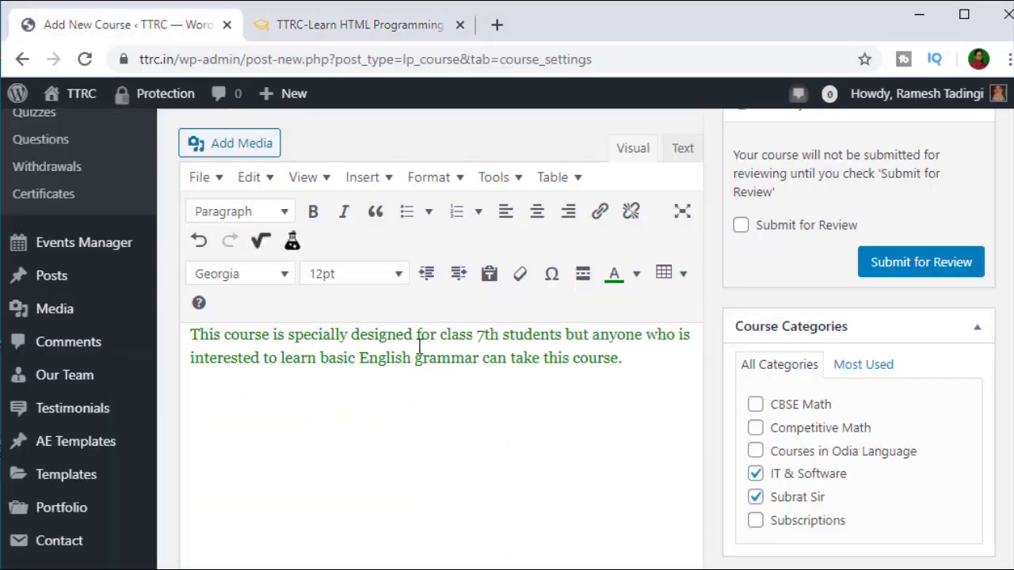
pyautogui.scroll(2, 424, 370)
pyautogui.scroll(-8, 424, 370)
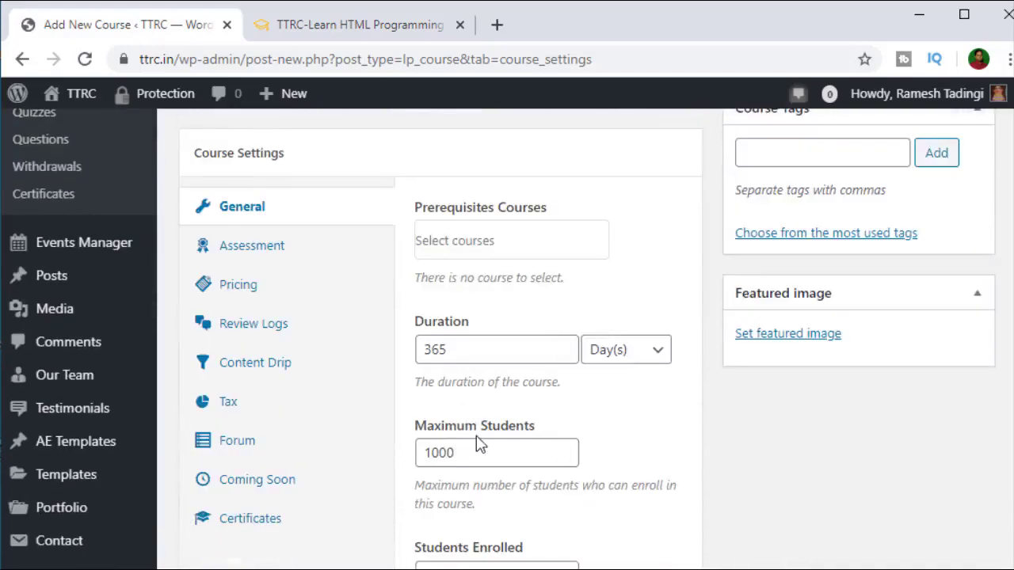
pyautogui.scroll(-1, 479, 443)
pyautogui.scroll(-7, 479, 444)
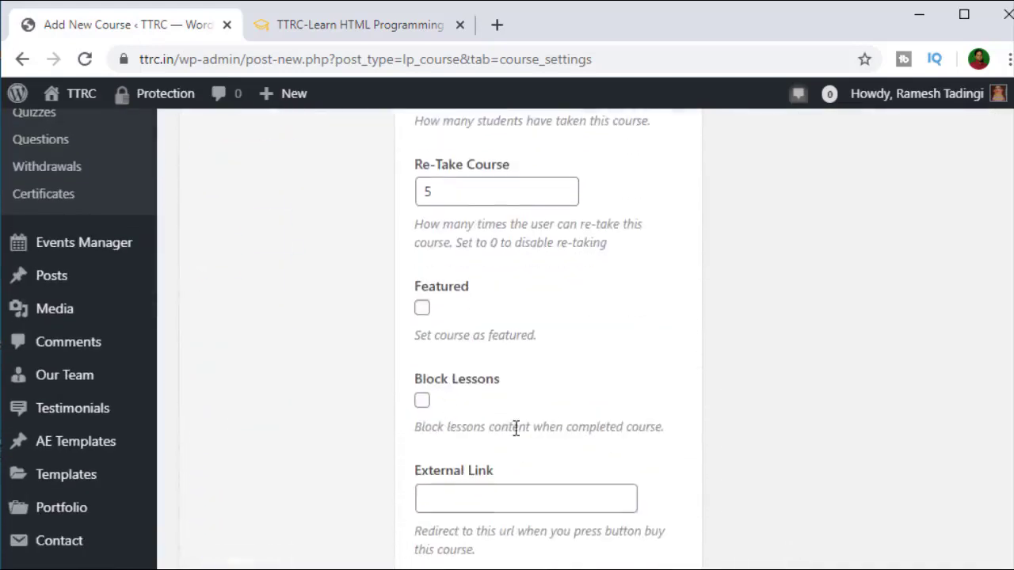
pyautogui.scroll(-5, 511, 435)
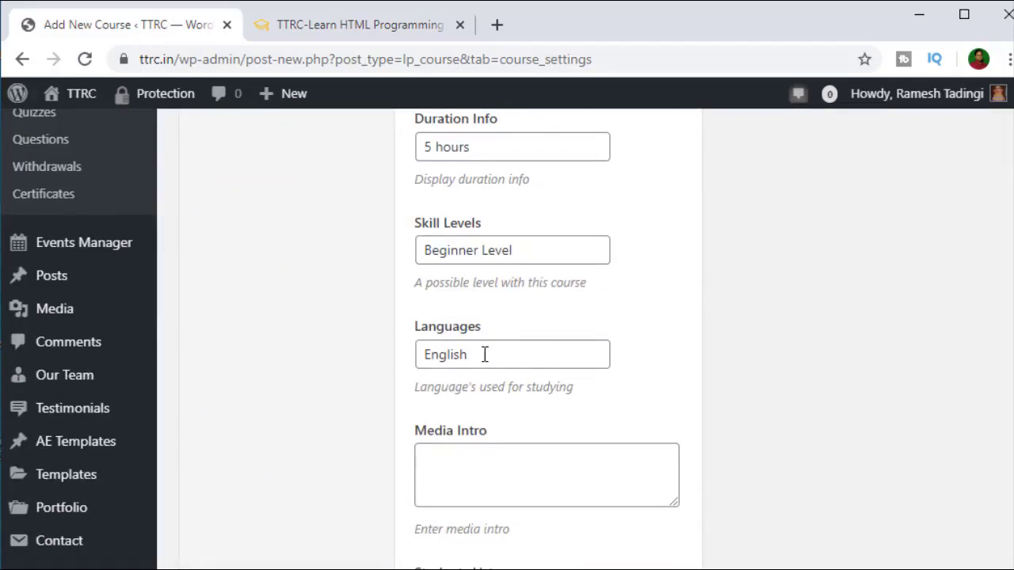
pyautogui.scroll(-6, 484, 354)
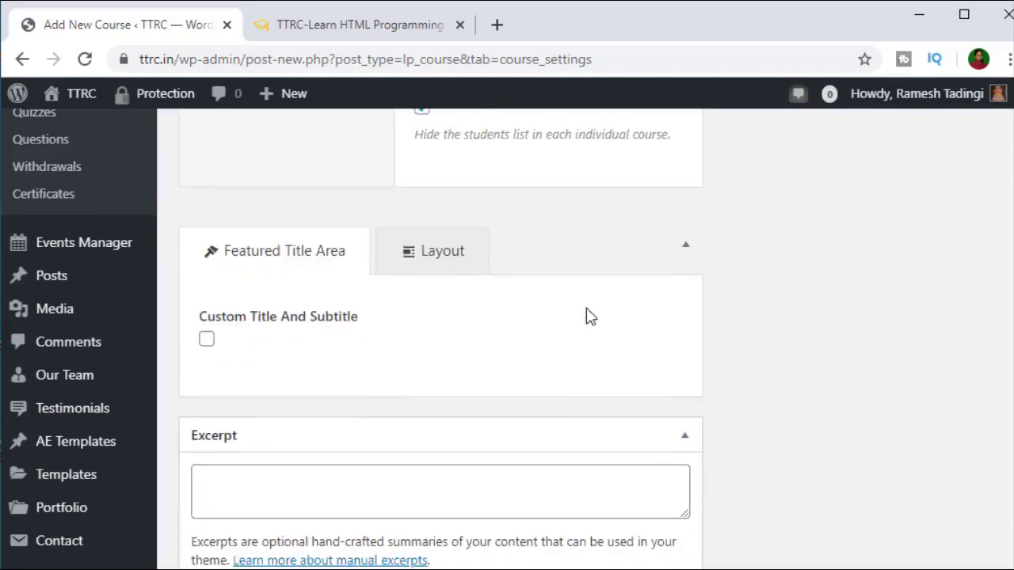
pyautogui.scroll(3, 590, 317)
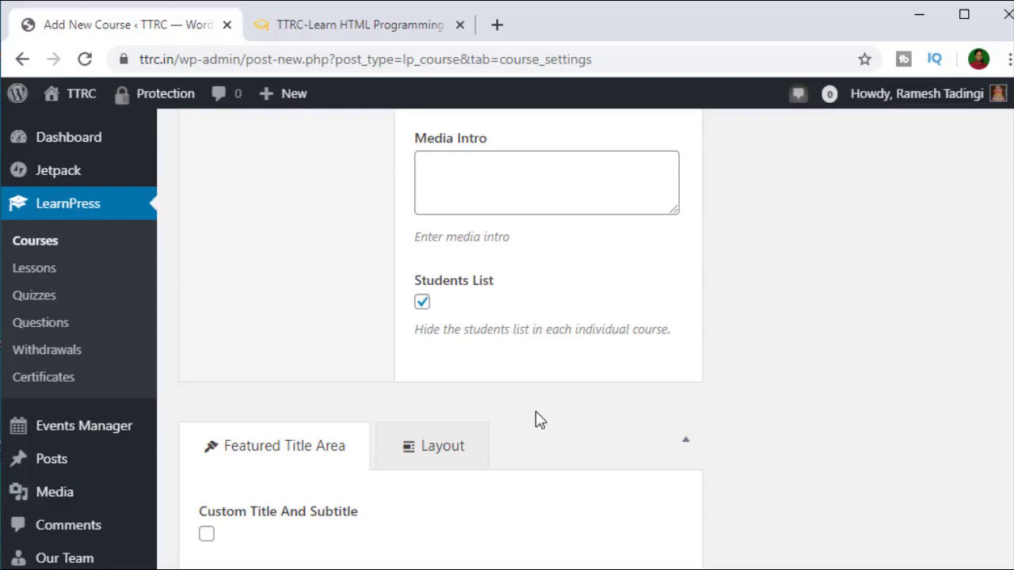
pyautogui.scroll(-2, 535, 418)
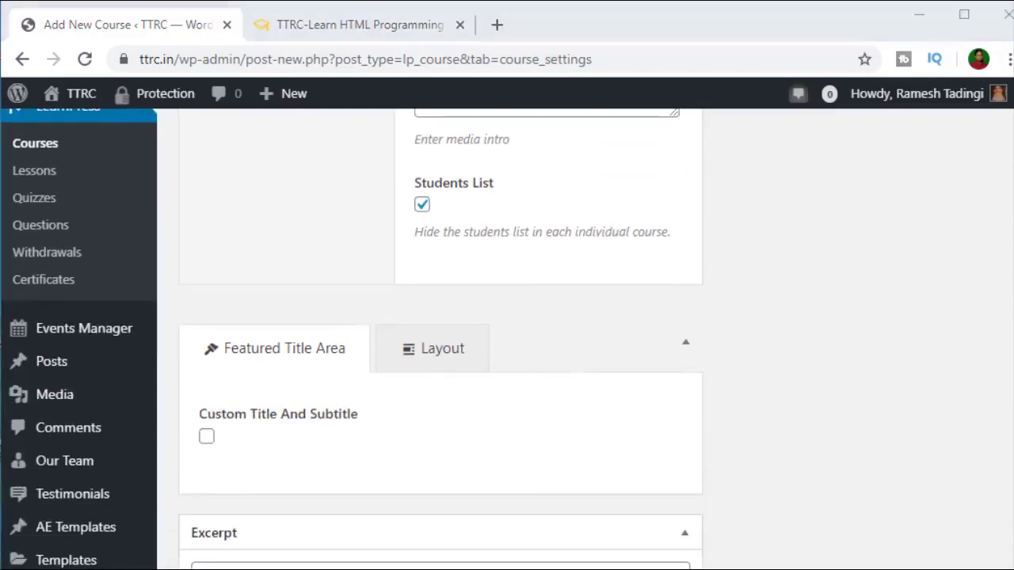
pyautogui.scroll(-3, 456, 325)
pyautogui.scroll(10, 484, 358)
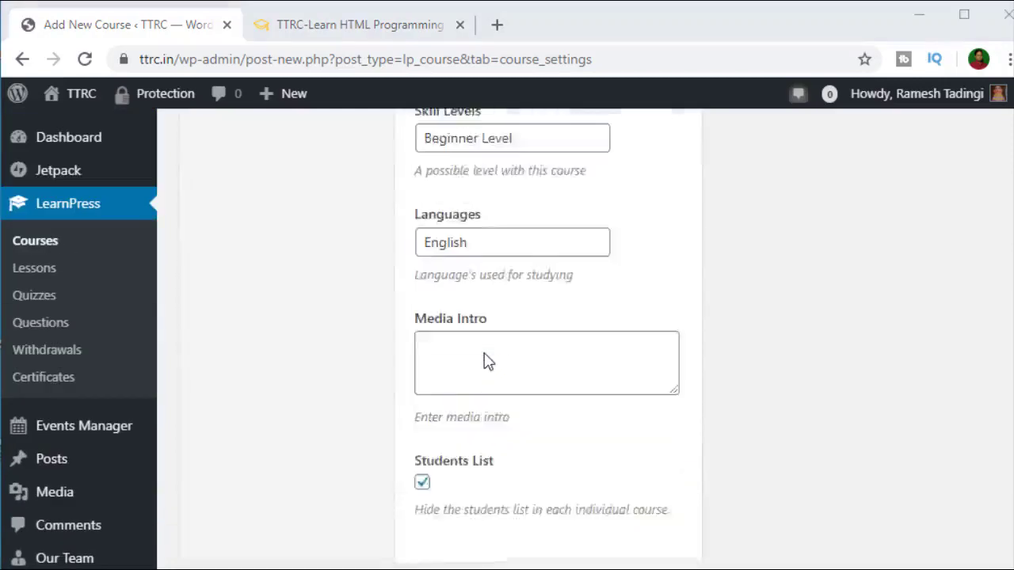
pyautogui.scroll(5, 486, 361)
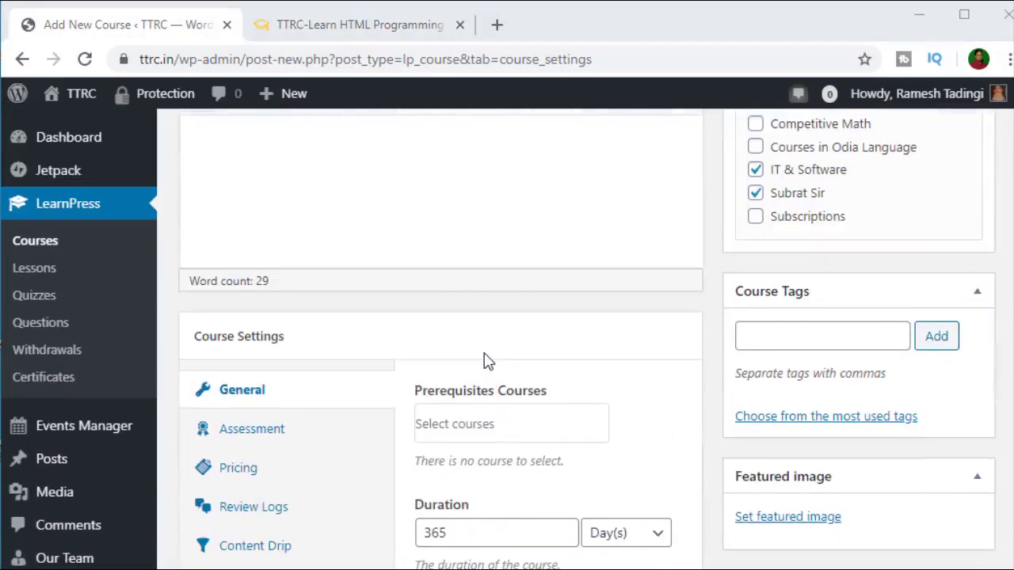
pyautogui.scroll(-3, 610, 385)
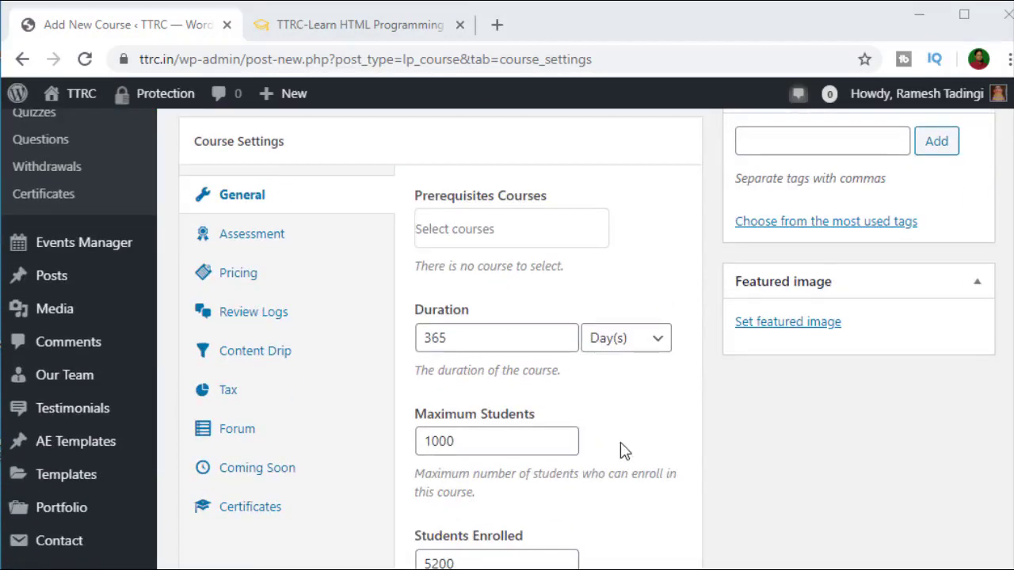
# Step: In the Pricing settings, change the course Price from 0 to 500
pyautogui.click(247, 278)
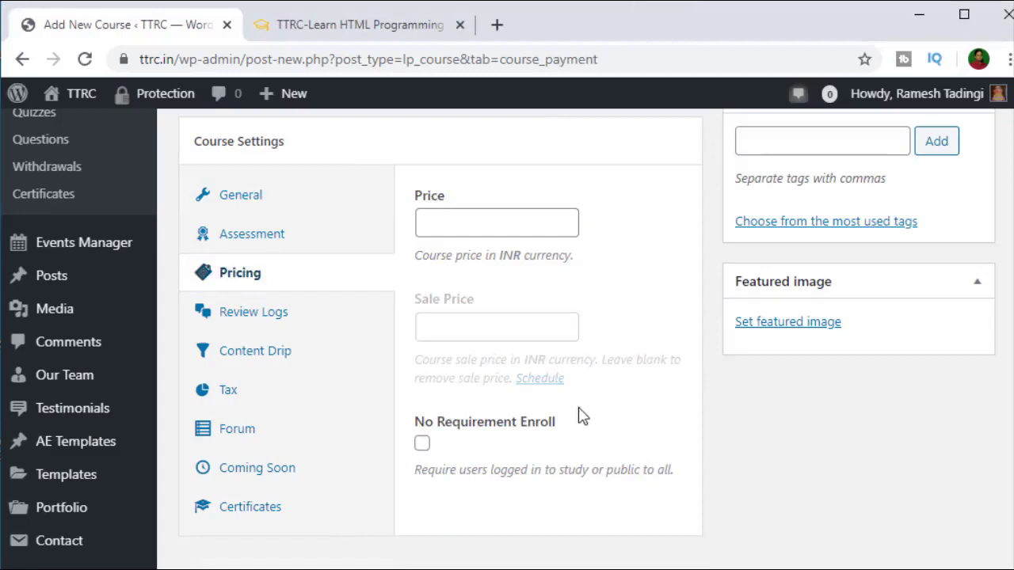
pyautogui.click(479, 227)
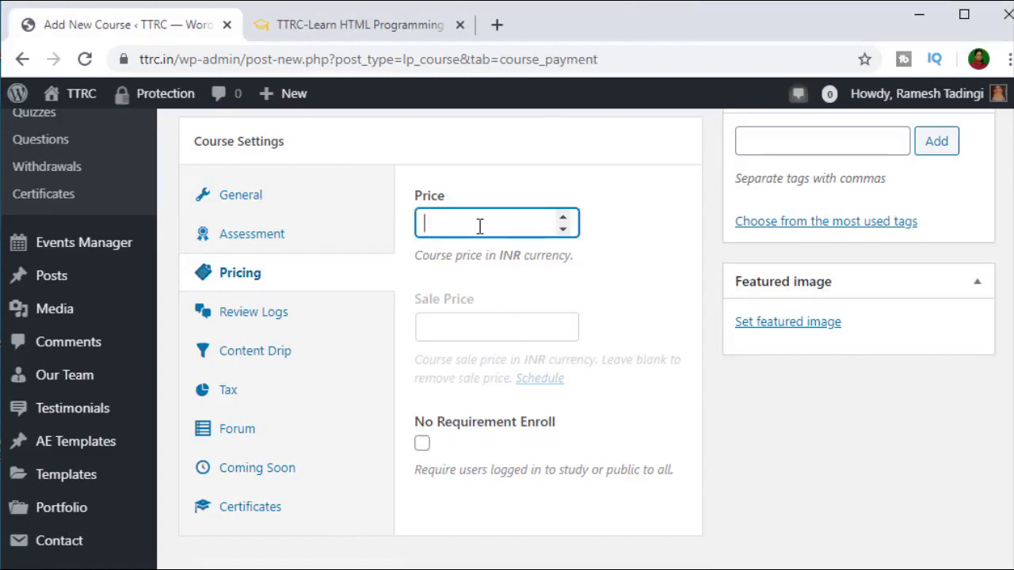
pyautogui.write('0')
pyautogui.click(631, 293)
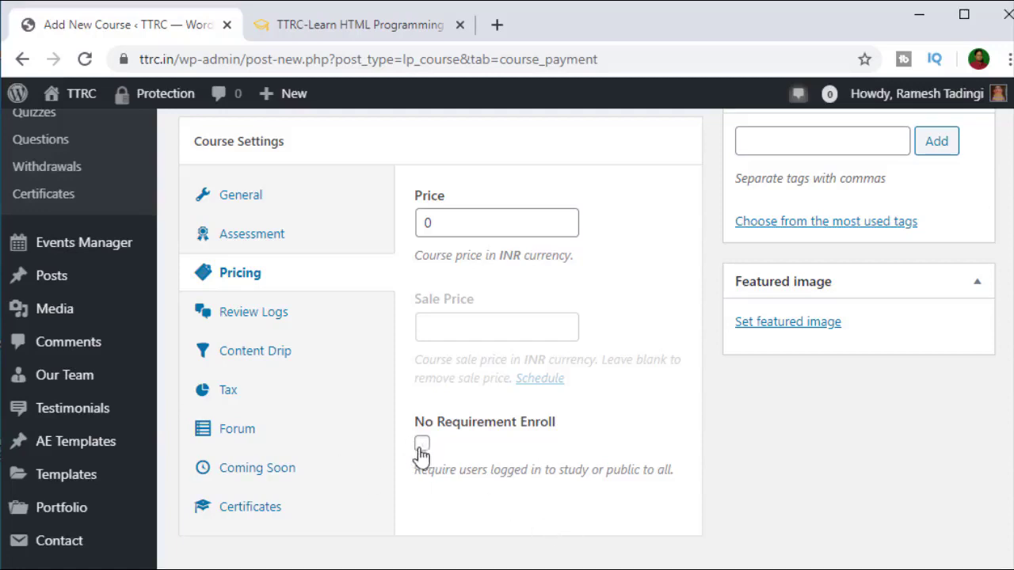
pyautogui.click(457, 227)
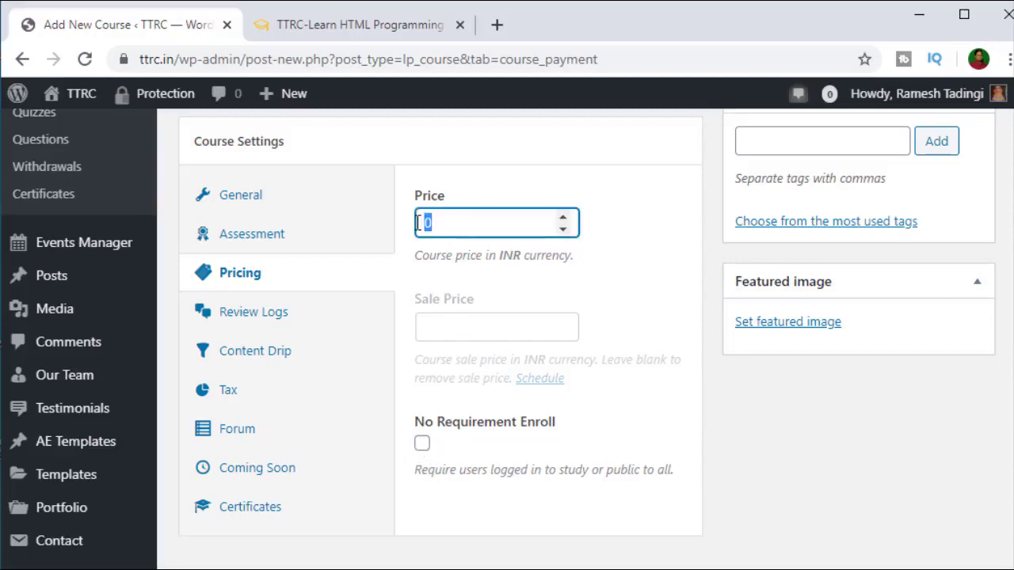
pyautogui.write('500')
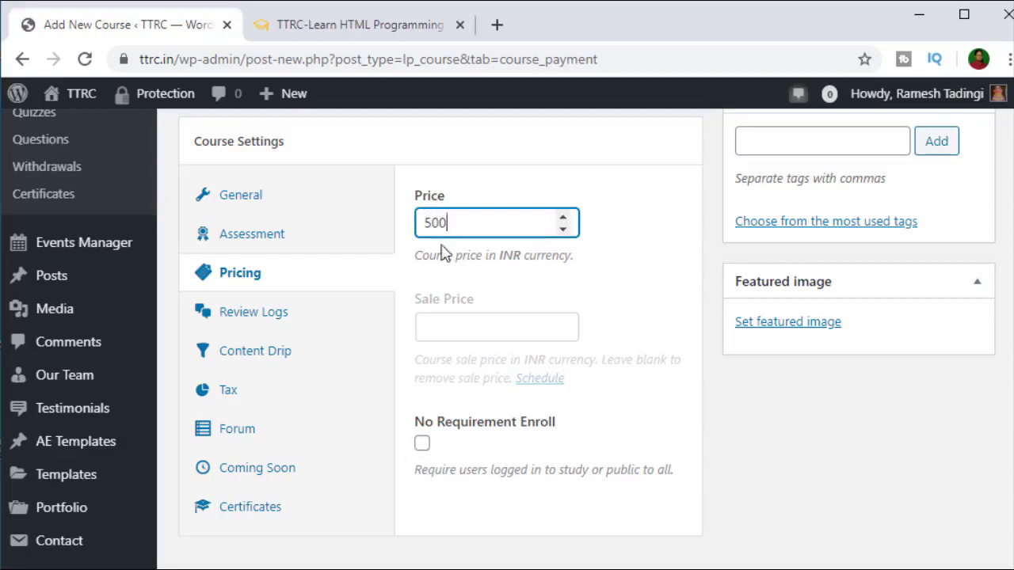
pyautogui.click(472, 326)
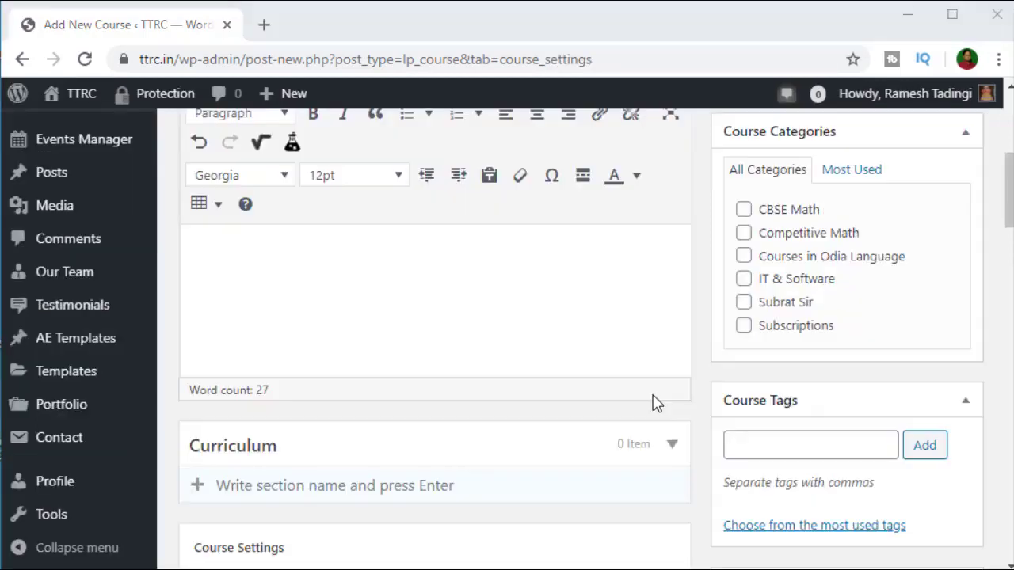
pyautogui.scroll(3, 656, 403)
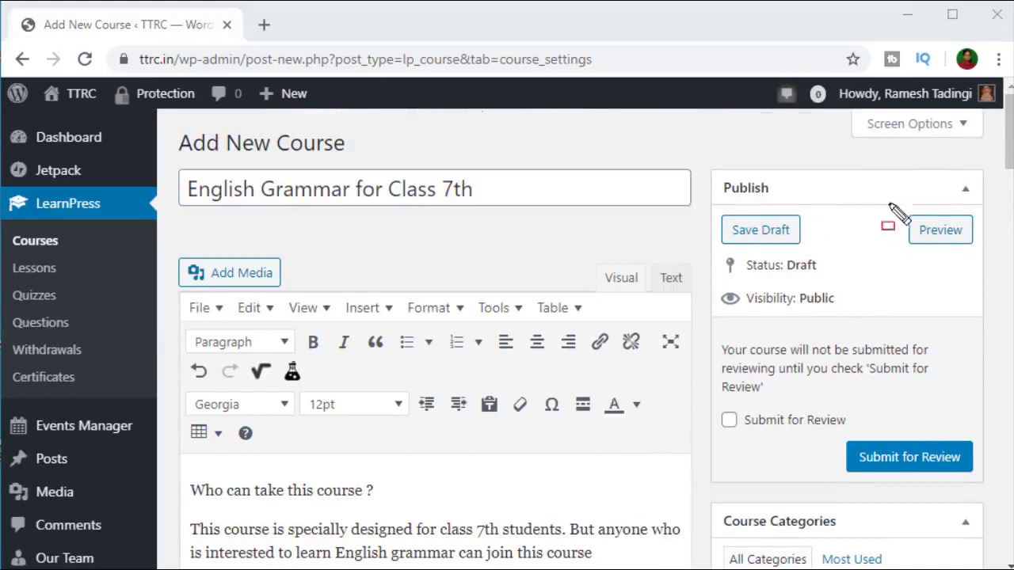
pyautogui.moveTo(896, 208)
pyautogui.mouseDown()
pyautogui.moveTo(968, 264)
pyautogui.moveTo(981, 252)
pyautogui.mouseUp()
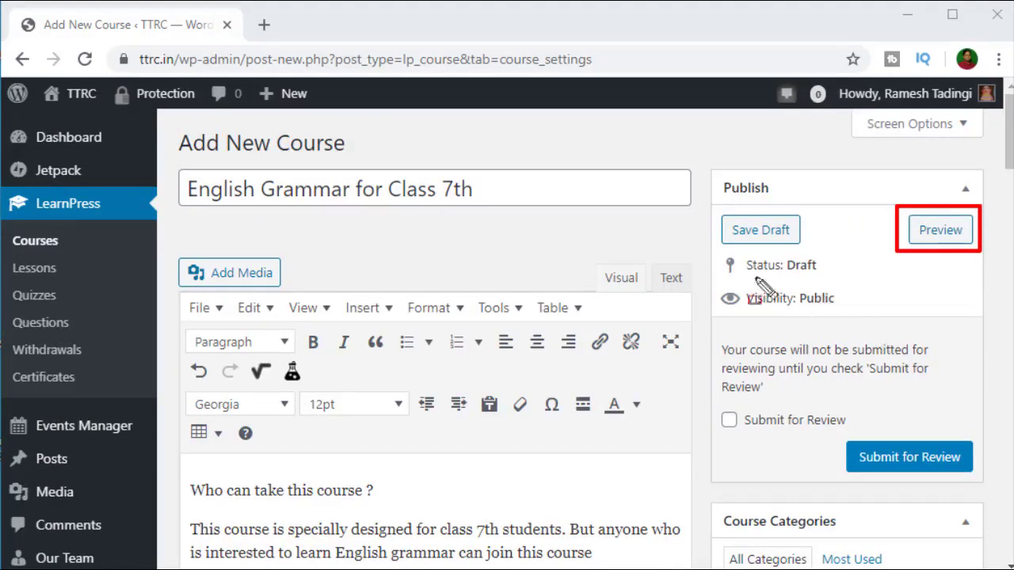
pyautogui.moveTo(711, 206)
pyautogui.mouseDown()
pyautogui.moveTo(749, 250)
pyautogui.moveTo(799, 265)
pyautogui.moveTo(817, 252)
pyautogui.mouseUp()
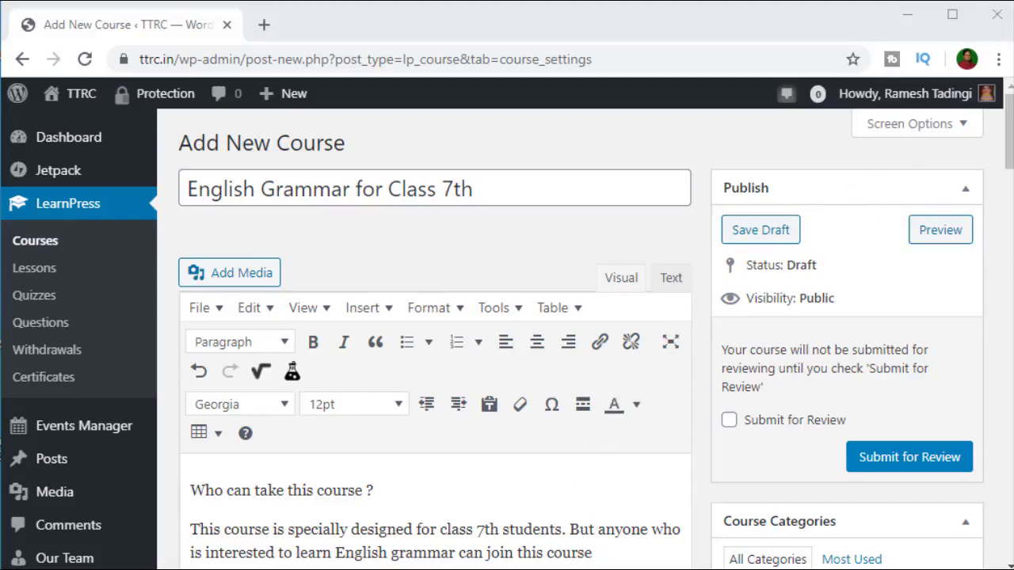
# Step: Save 'English Grammar for Class 7th' as a draft and open its Preview in a new tab
pyautogui.click(767, 236)
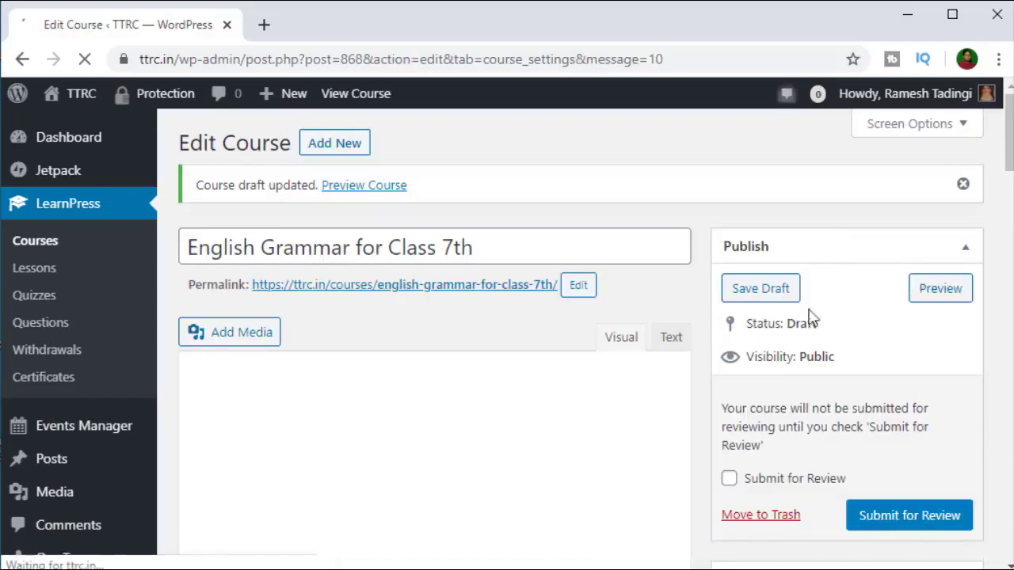
pyautogui.rightClick(934, 295)
pyautogui.press('Escape')
pyautogui.click(936, 290)
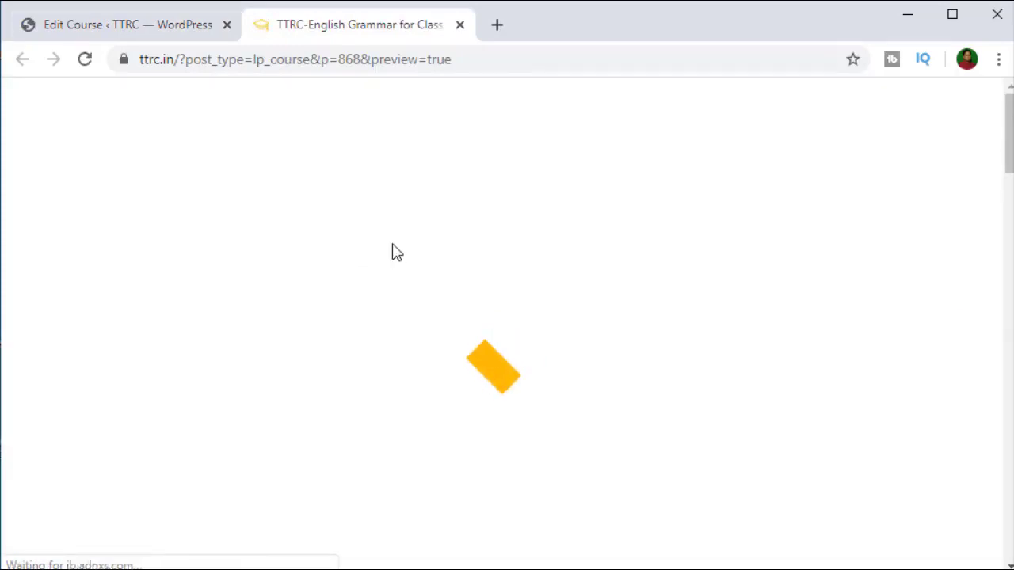
# Step: Review the course preview, confirming the ₹500.00 price reduced to ₹50.00
pyautogui.scroll(-10, 407, 365)
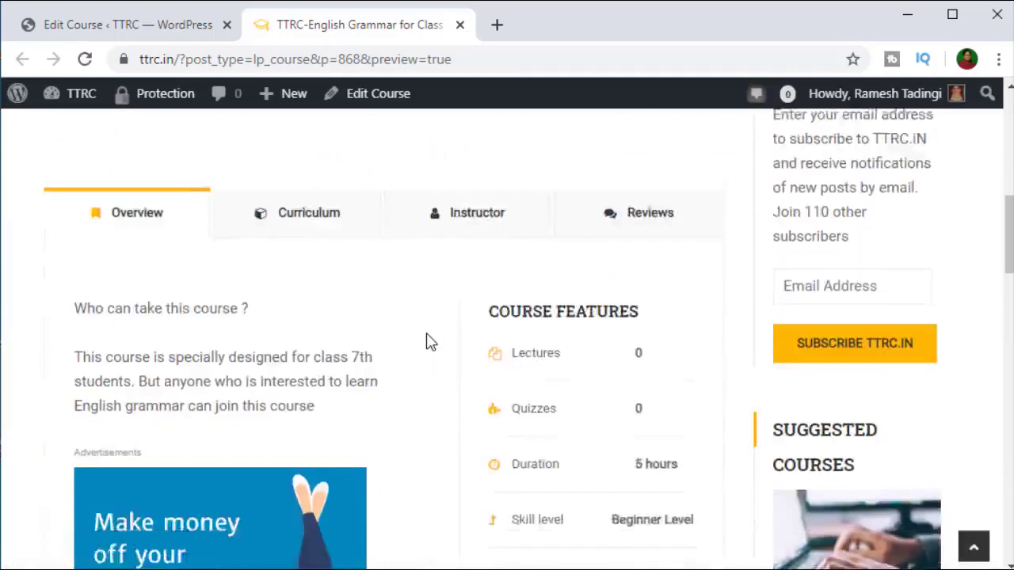
pyautogui.scroll(8, 427, 341)
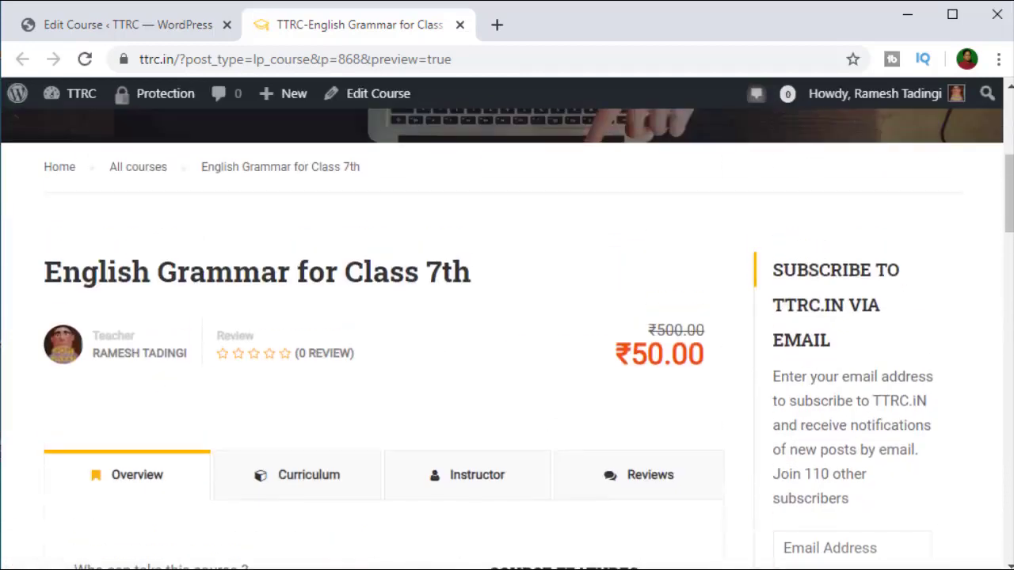
pyautogui.moveTo(596, 301)
pyautogui.mouseDown()
pyautogui.moveTo(682, 377)
pyautogui.moveTo(721, 380)
pyautogui.moveTo(728, 339)
pyautogui.mouseUp()
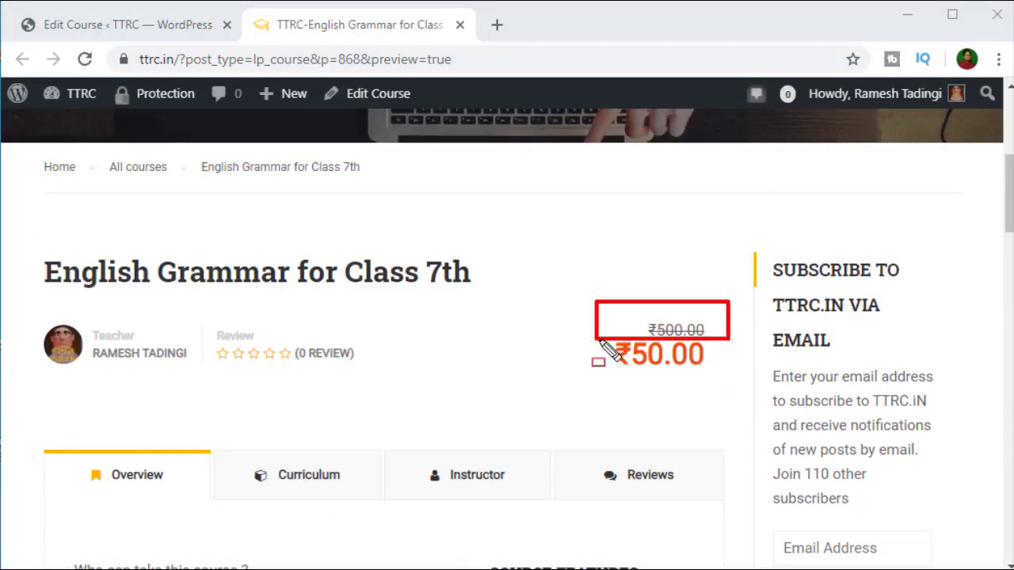
pyautogui.moveTo(600, 346)
pyautogui.mouseDown()
pyautogui.moveTo(673, 385)
pyautogui.moveTo(721, 379)
pyautogui.mouseUp()
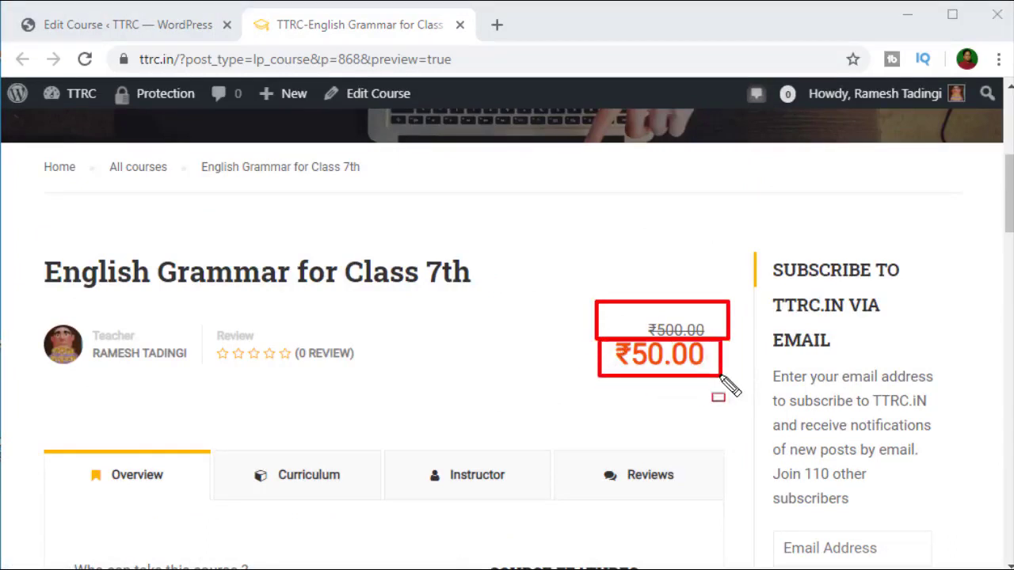
pyautogui.press('Escape')
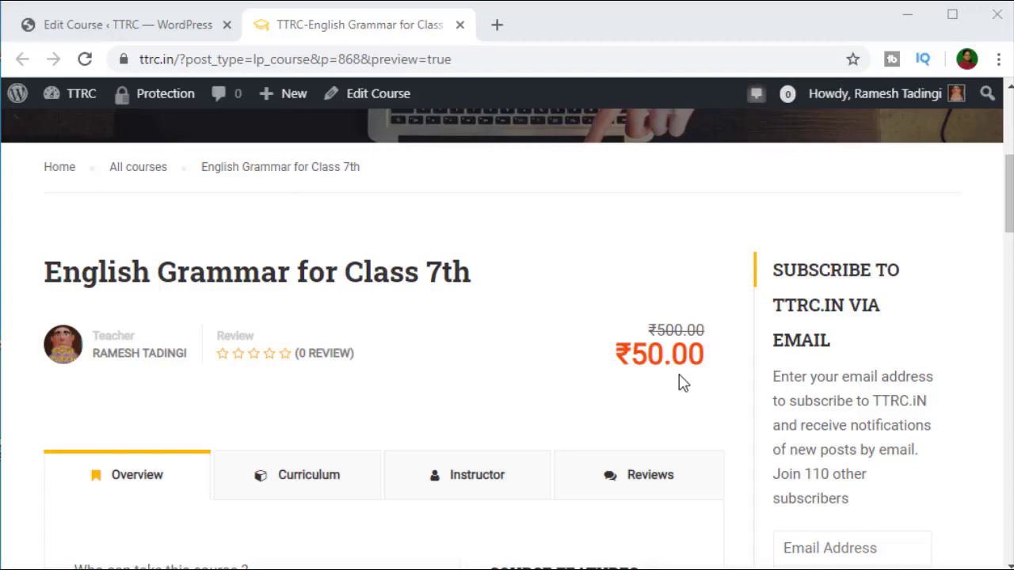
pyautogui.scroll(-5, 505, 390)
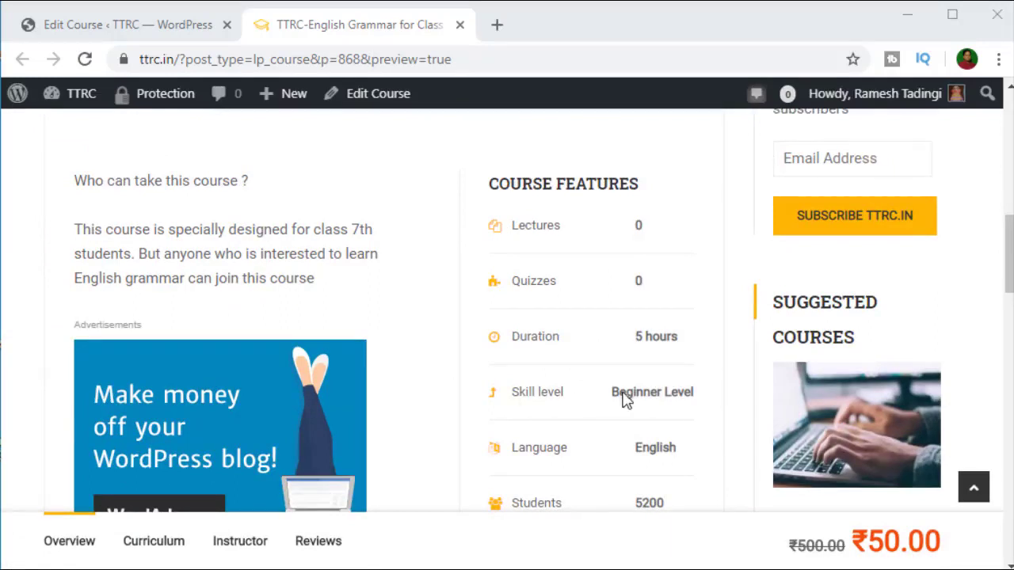
pyautogui.scroll(-1, 622, 398)
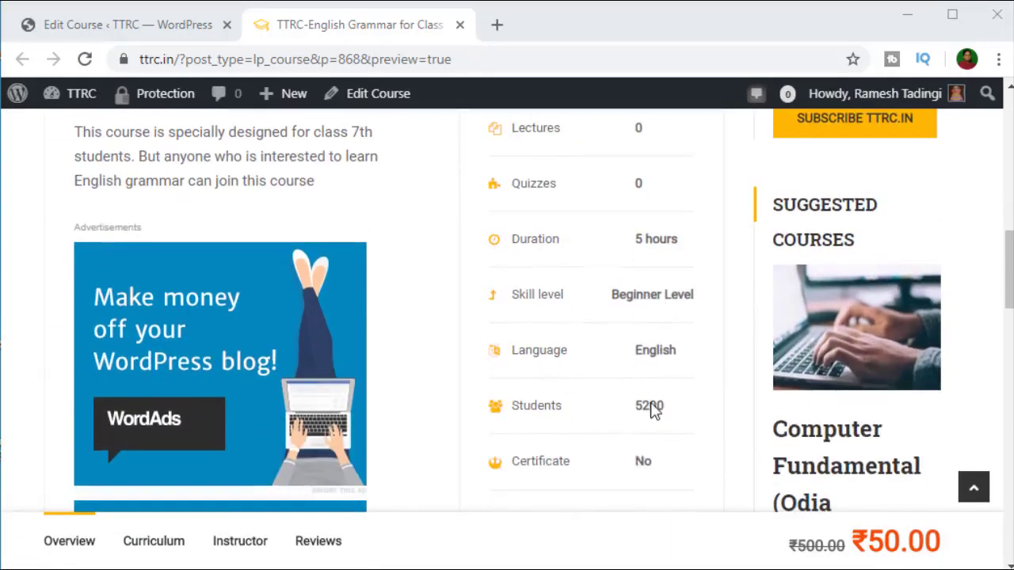
pyautogui.scroll(-1, 653, 410)
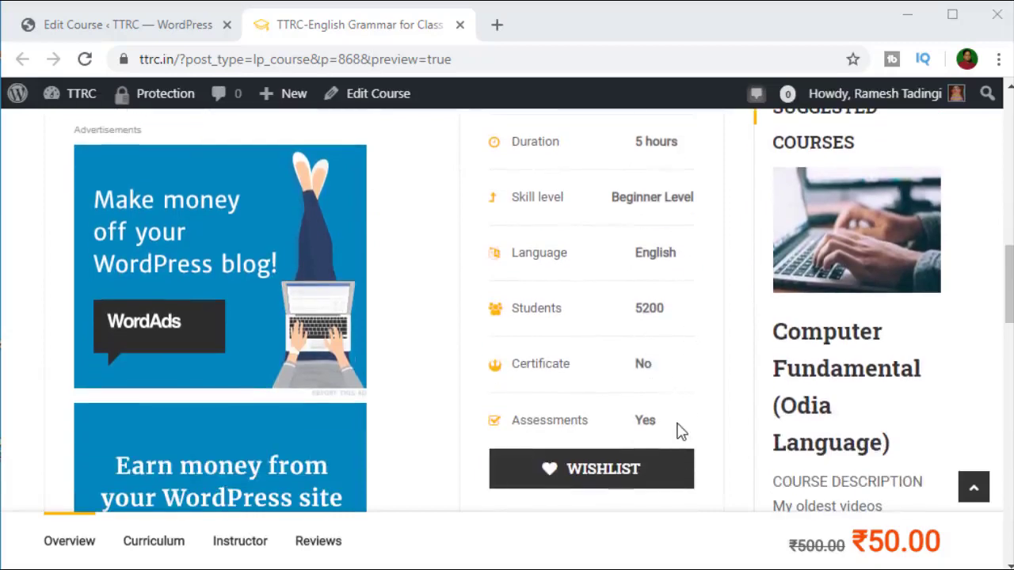
pyautogui.scroll(8, 677, 432)
pyautogui.scroll(-5, 677, 432)
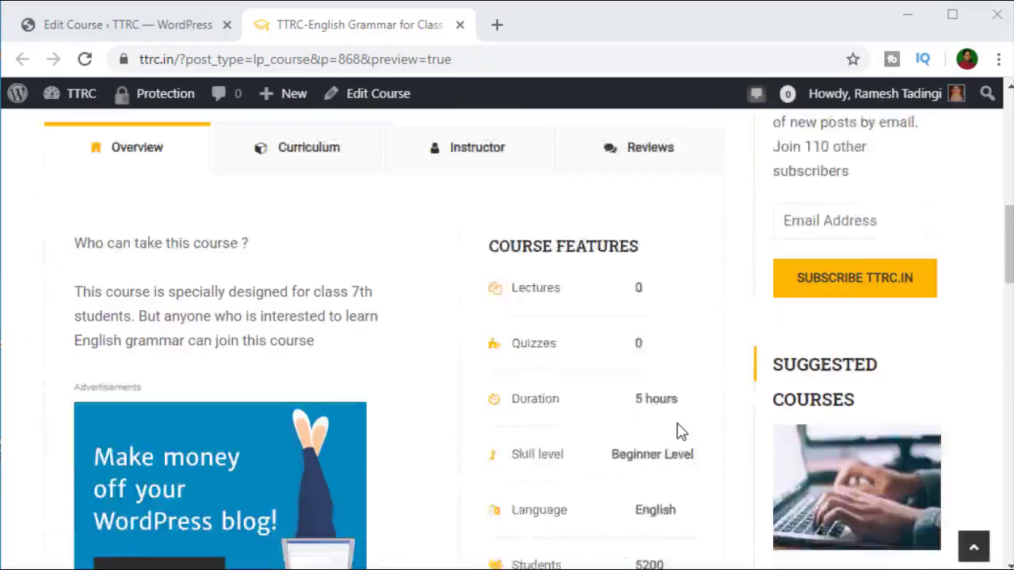
pyautogui.scroll(-2, 678, 432)
pyautogui.scroll(7, 676, 430)
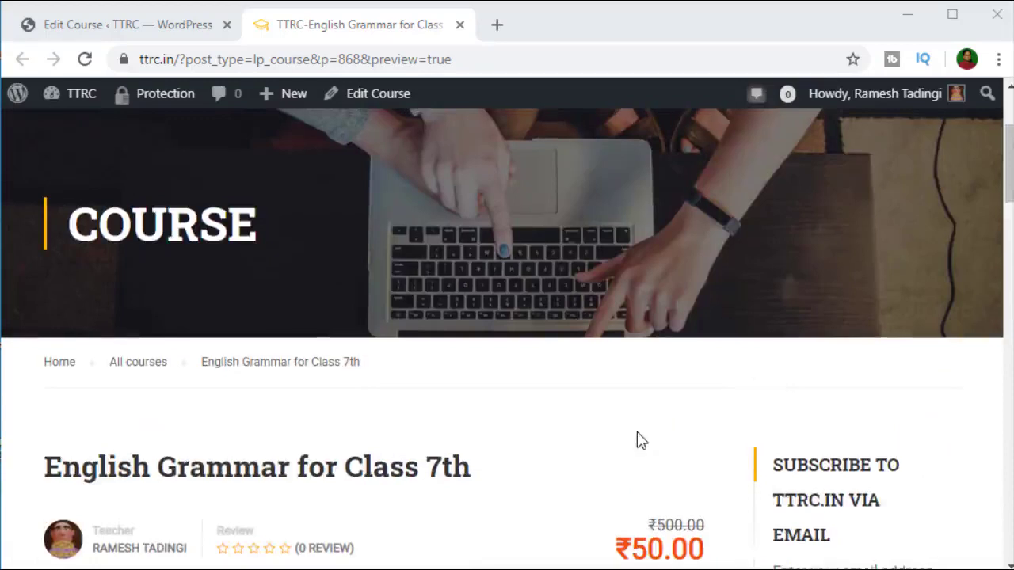
pyautogui.scroll(-4, 626, 436)
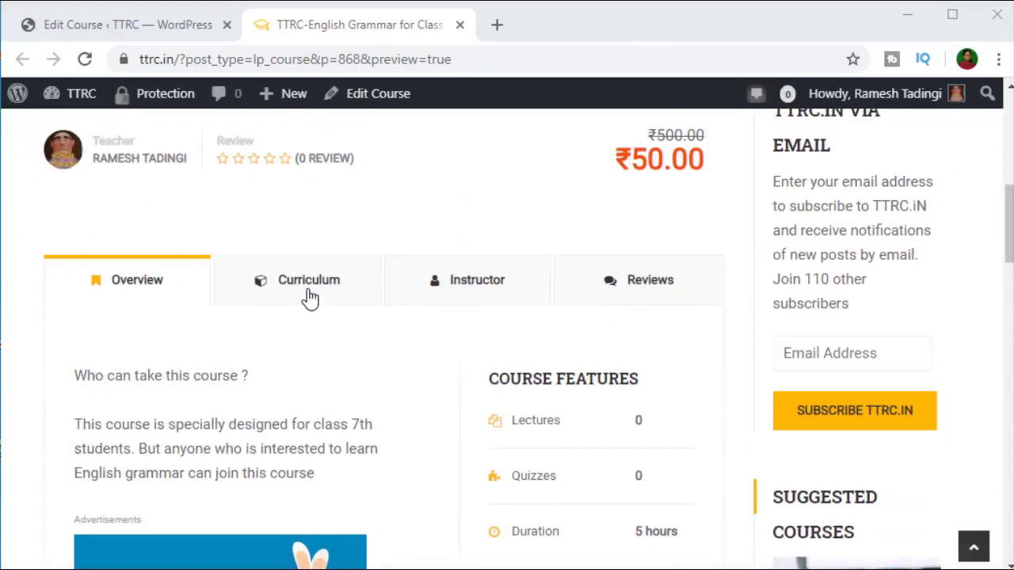
# Step: Show the preview's Curriculum tab to confirm it is empty
pyautogui.click(309, 297)
pyautogui.scroll(-3, 308, 333)
pyautogui.scroll(3, 242, 386)
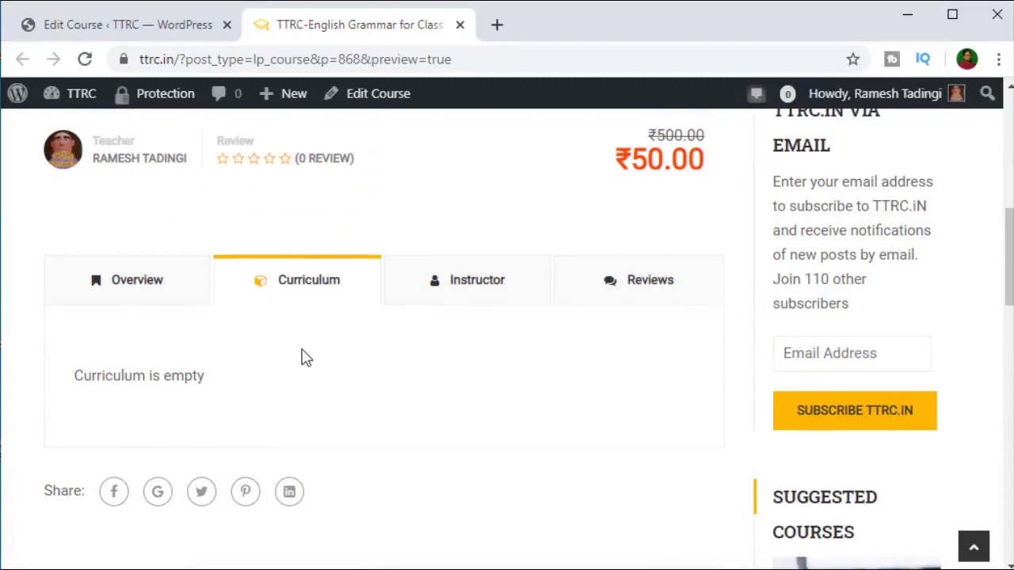
# Step: Reopen the course with Edit Course from the preview and close the old editor tab
pyautogui.click(158, 26)
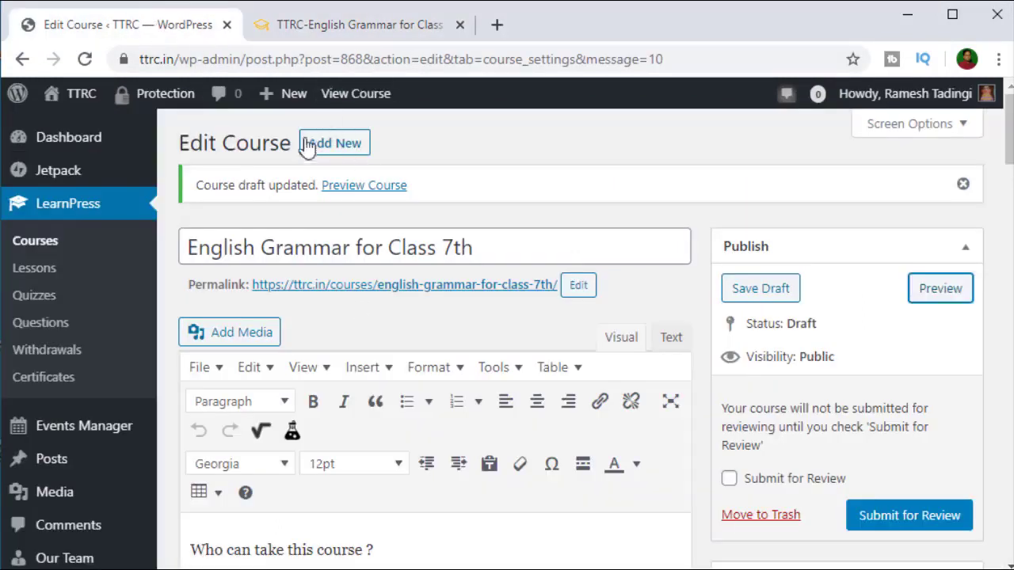
pyautogui.click(333, 30)
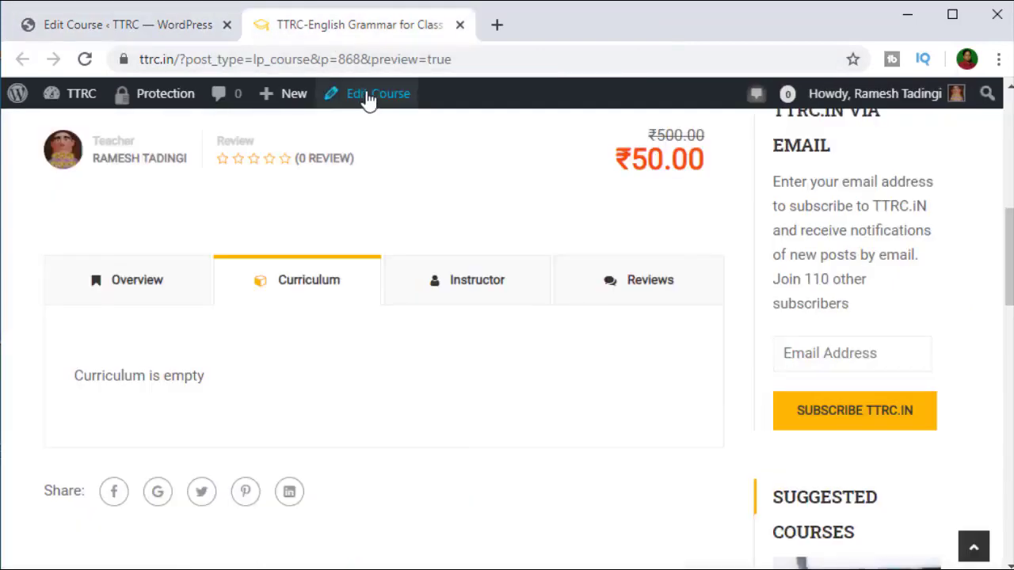
pyautogui.click(368, 99)
pyautogui.click(227, 25)
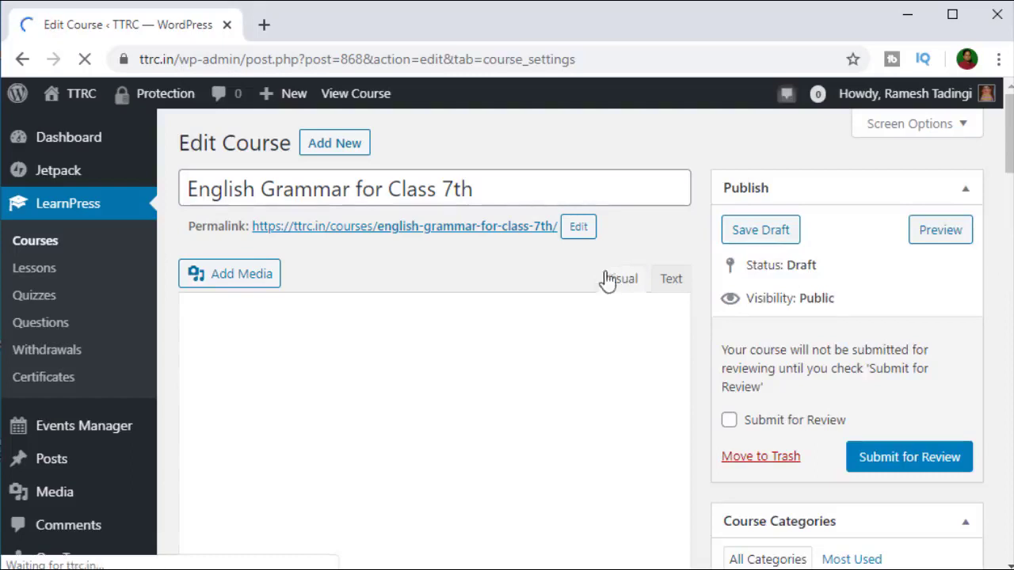
# Step: Add the first curriculum section, 'Chpater 1'
pyautogui.scroll(-6, 607, 362)
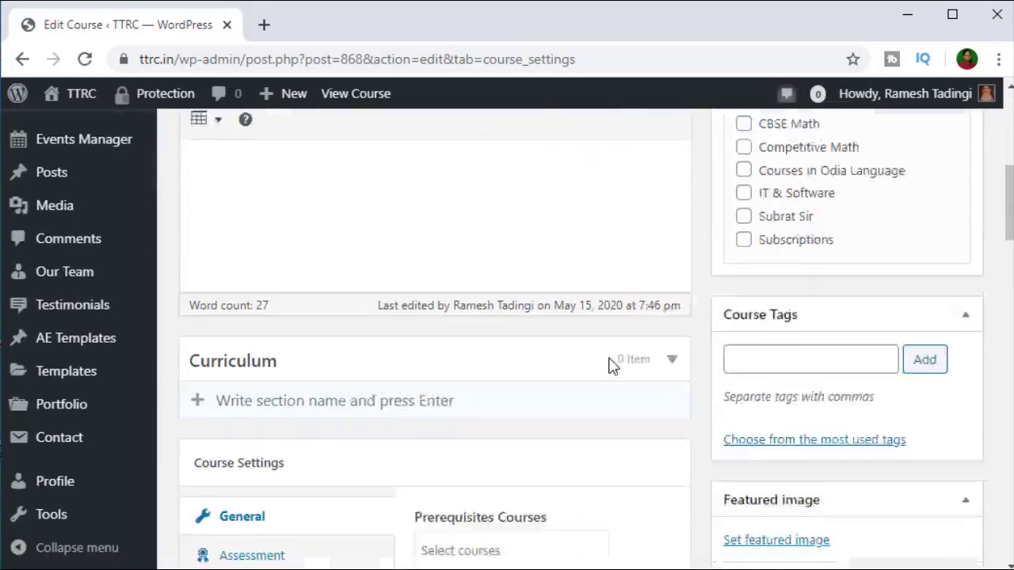
pyautogui.scroll(-1, 608, 365)
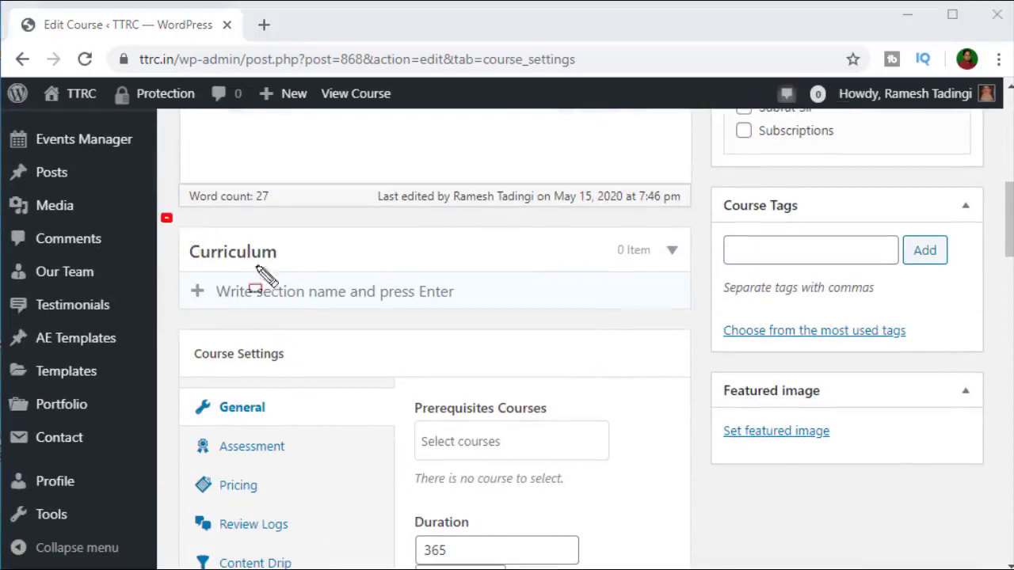
pyautogui.moveTo(161, 216)
pyautogui.mouseDown()
pyautogui.moveTo(634, 335)
pyautogui.moveTo(704, 337)
pyautogui.moveTo(705, 322)
pyautogui.mouseUp()
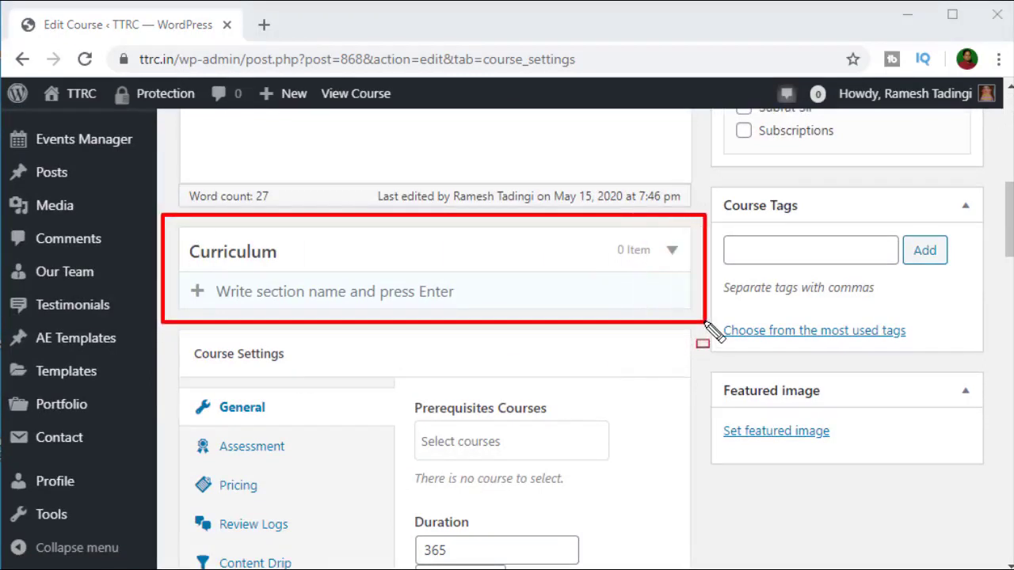
pyautogui.press('Escape')
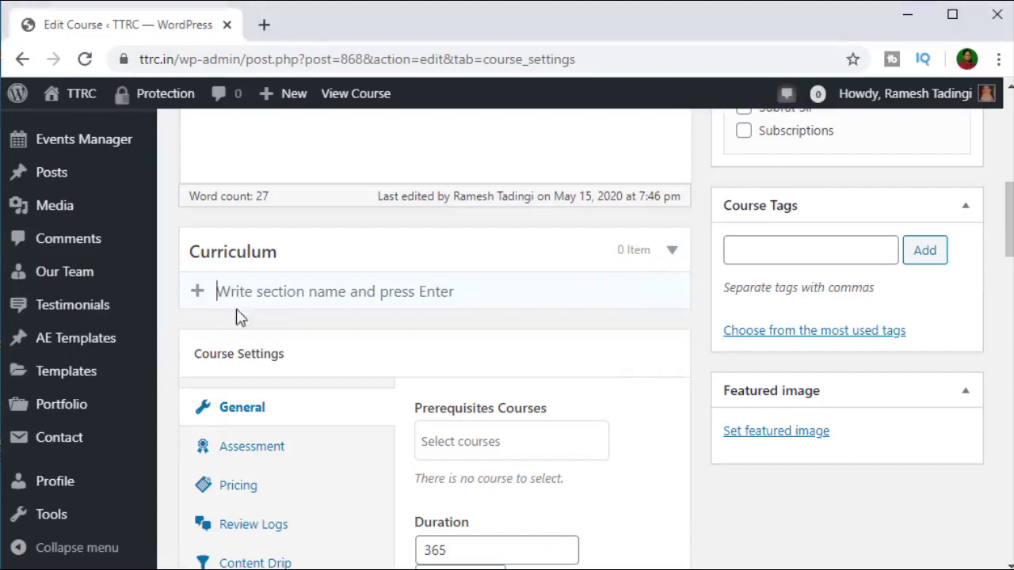
pyautogui.click(367, 298)
pyautogui.write('C')
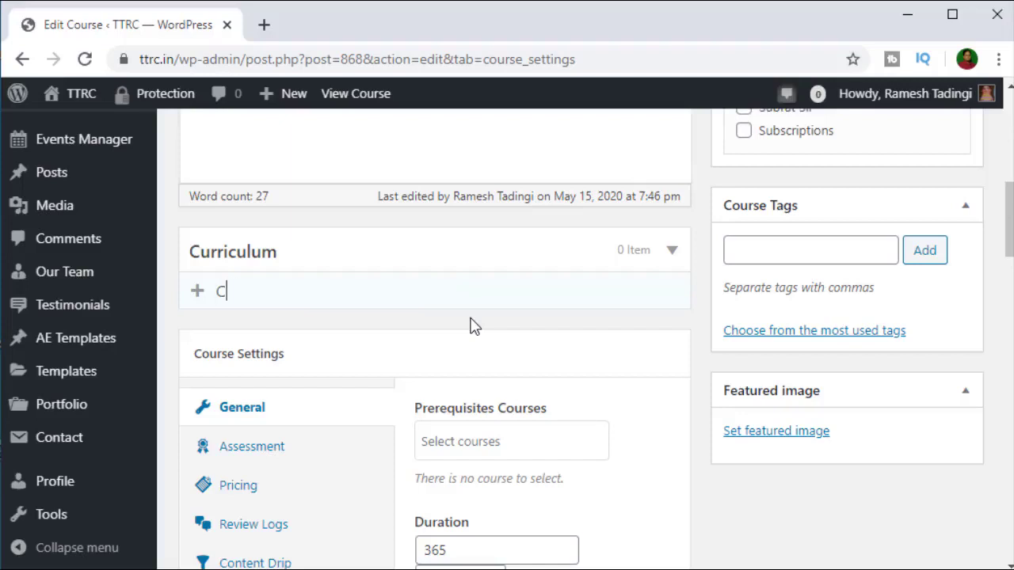
pyautogui.write('hpater 1')
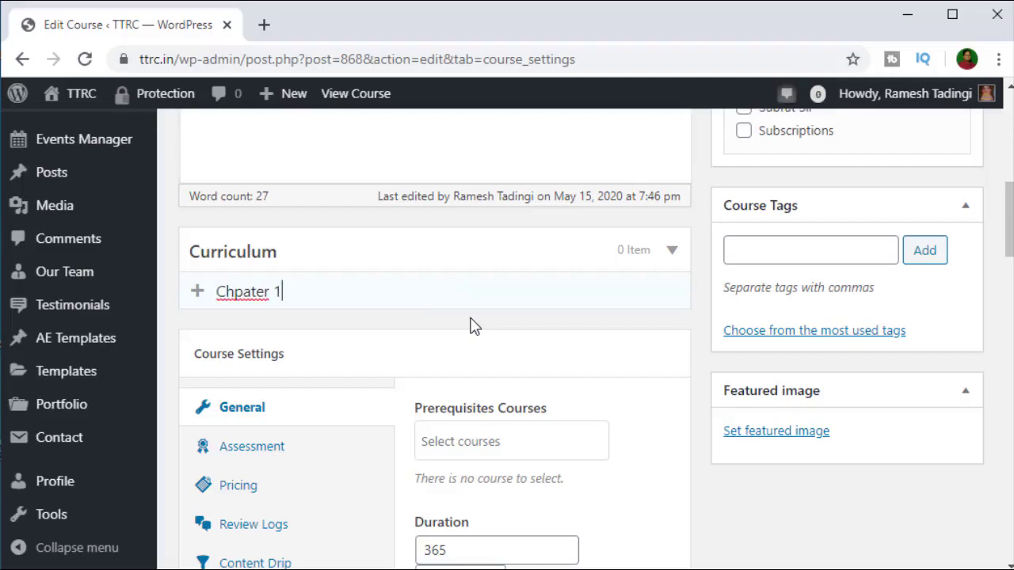
pyautogui.press('Return')
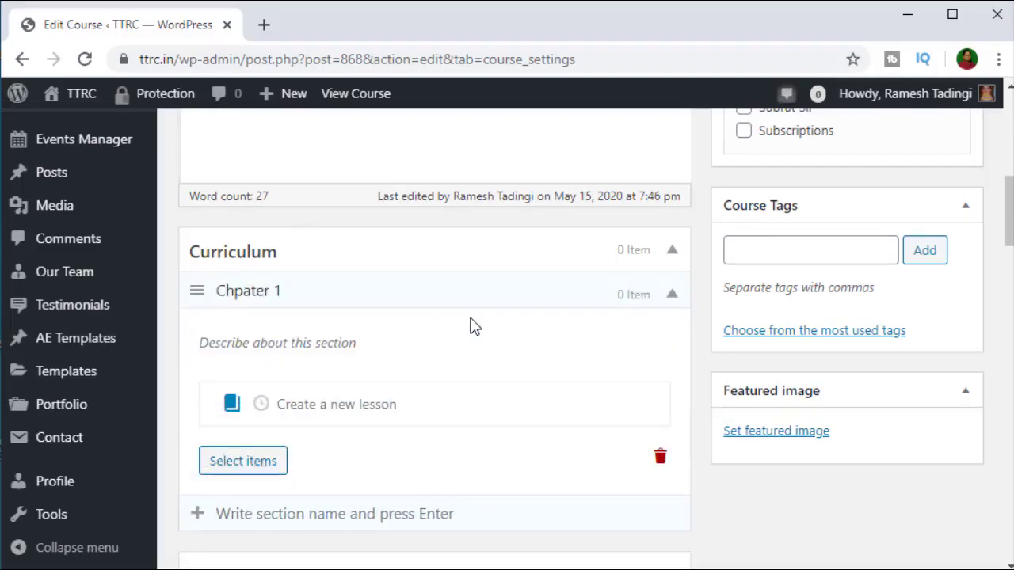
# Step: Add the sections 'Chpater 2' and 'Chapter 3'
pyautogui.scroll(-1, 473, 326)
pyautogui.scroll(-1, 317, 175)
pyautogui.scroll(1, 290, 233)
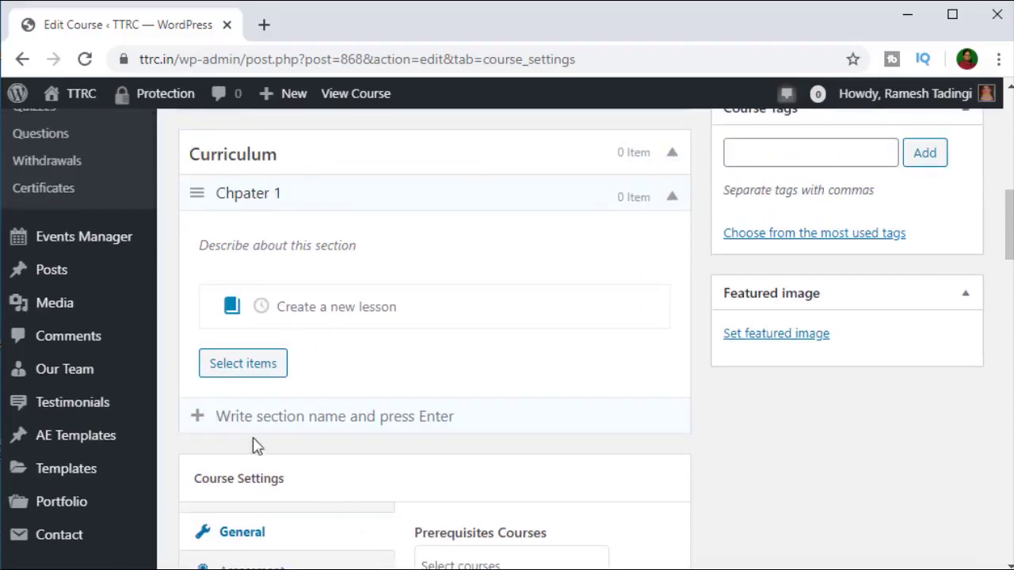
pyautogui.write('Chpa')
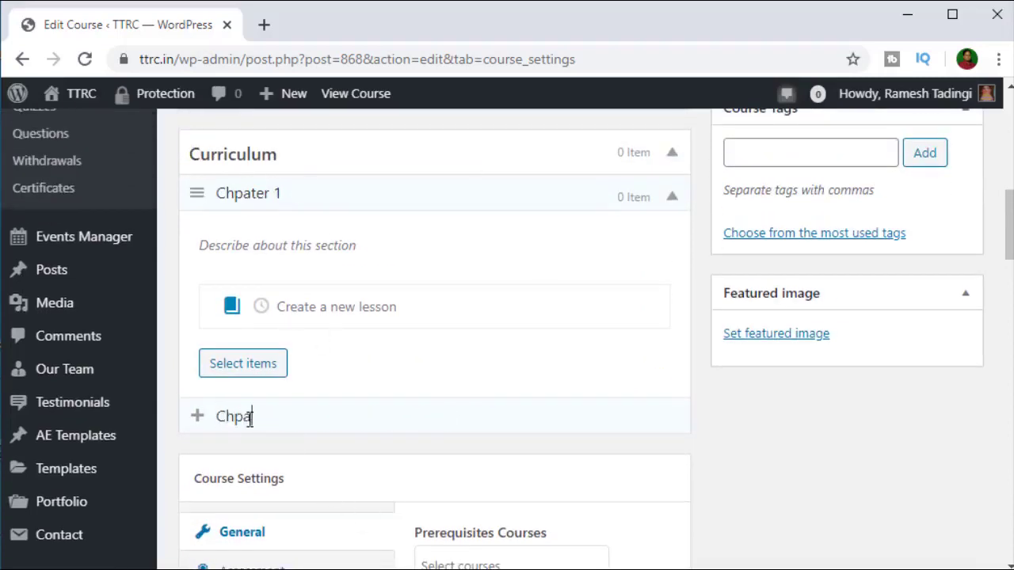
pyautogui.write('ter 2')
pyautogui.press('Return')
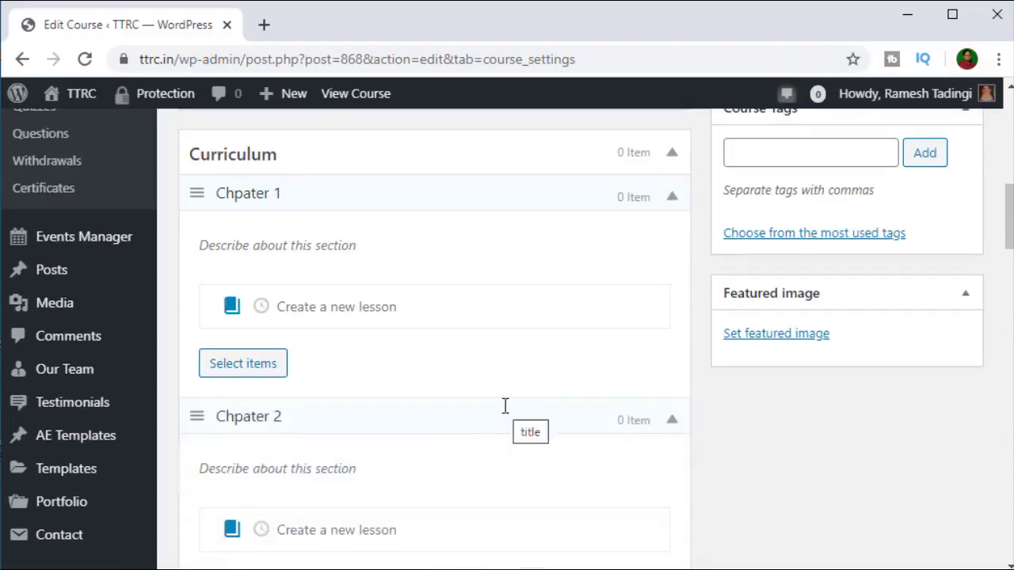
pyautogui.scroll(-3, 504, 405)
pyautogui.write('Chapter 3')
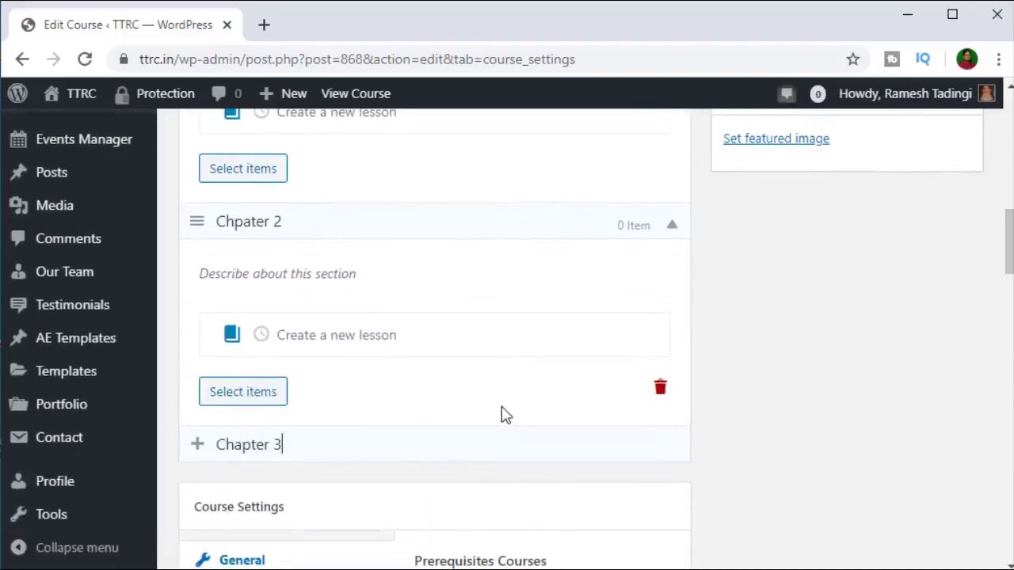
pyautogui.press('Return')
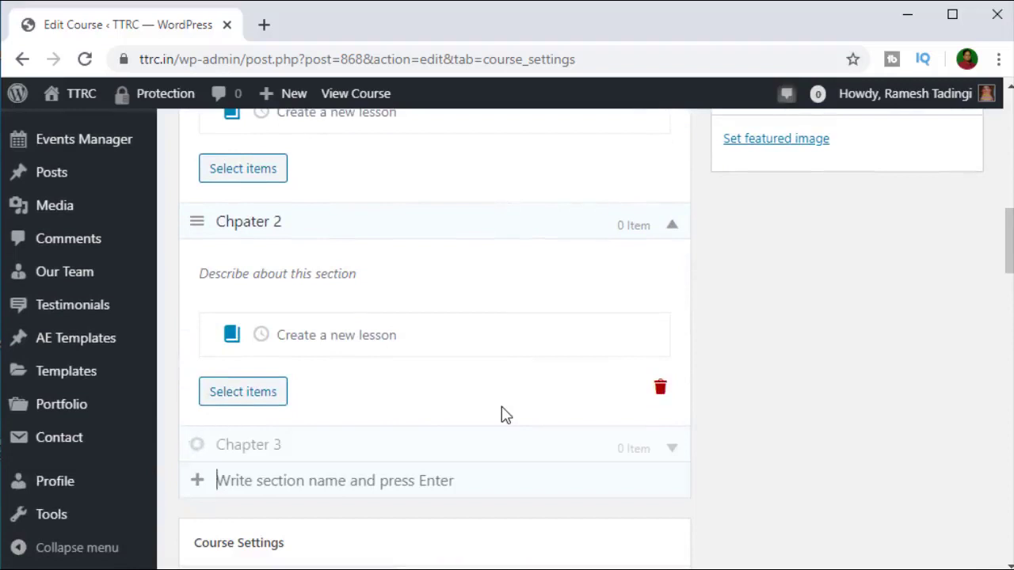
pyautogui.scroll(-3, 268, 428)
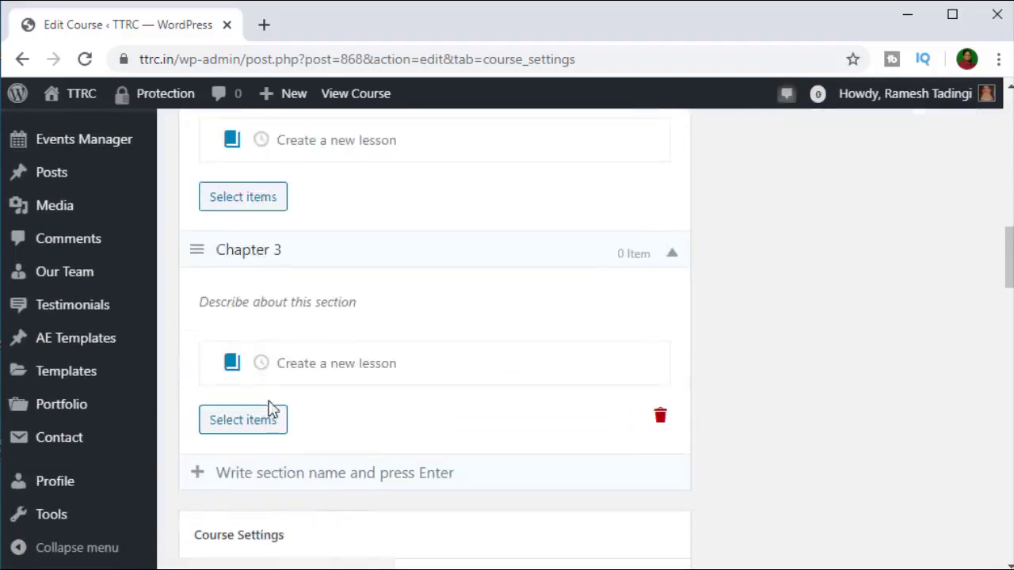
pyautogui.scroll(7, 273, 408)
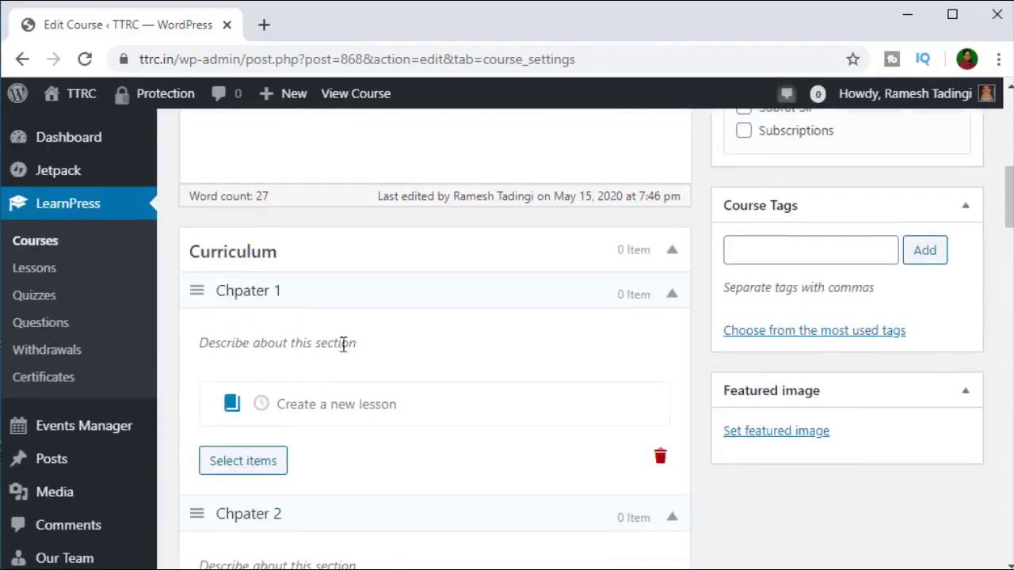
# Step: Create the lesson 'Countable Noun' in Chpater 1's new-lesson field
pyautogui.scroll(-1, 408, 386)
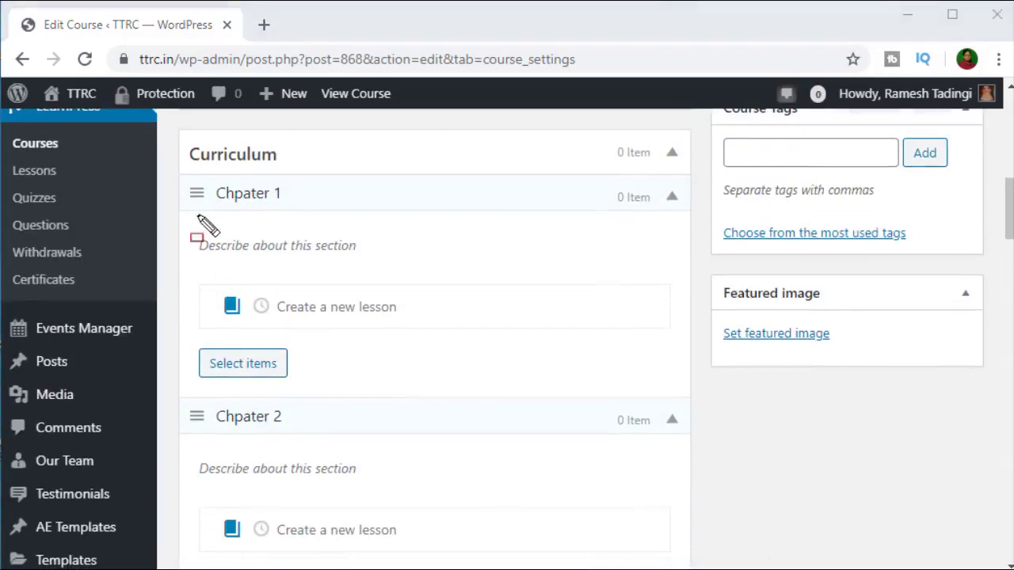
pyautogui.moveTo(180, 216)
pyautogui.mouseDown()
pyautogui.moveTo(507, 386)
pyautogui.moveTo(681, 390)
pyautogui.mouseUp()
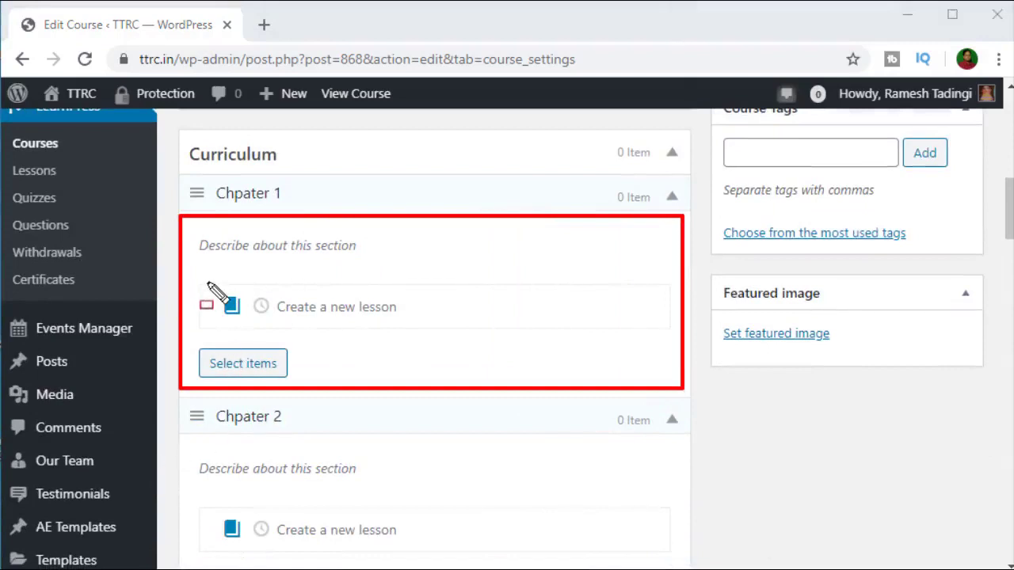
pyautogui.moveTo(204, 289)
pyautogui.mouseDown()
pyautogui.moveTo(674, 324)
pyautogui.moveTo(664, 323)
pyautogui.mouseUp()
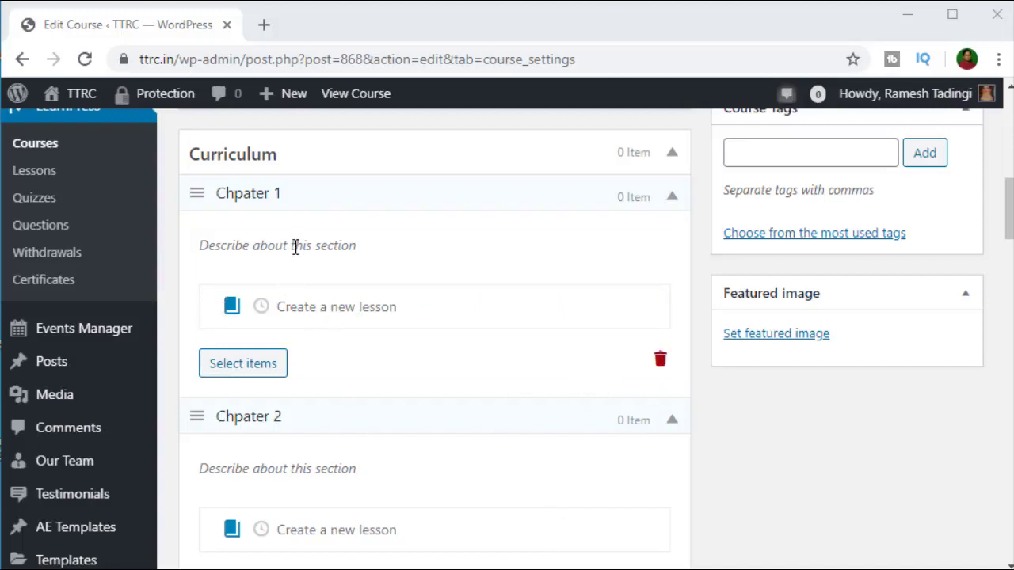
pyautogui.click(264, 244)
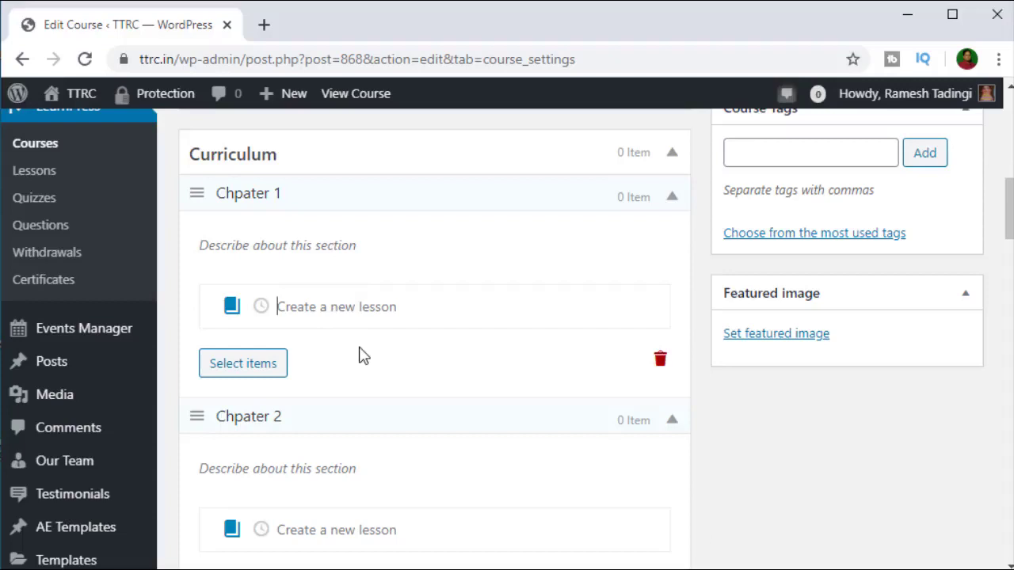
pyautogui.write('N')
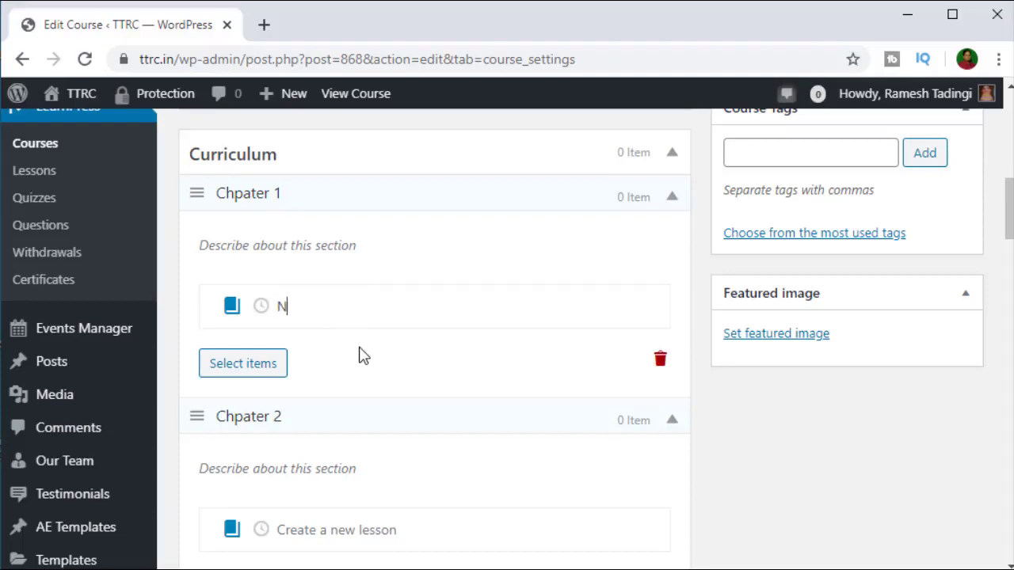
pyautogui.press('BackSpace')
pyautogui.write('Counta')
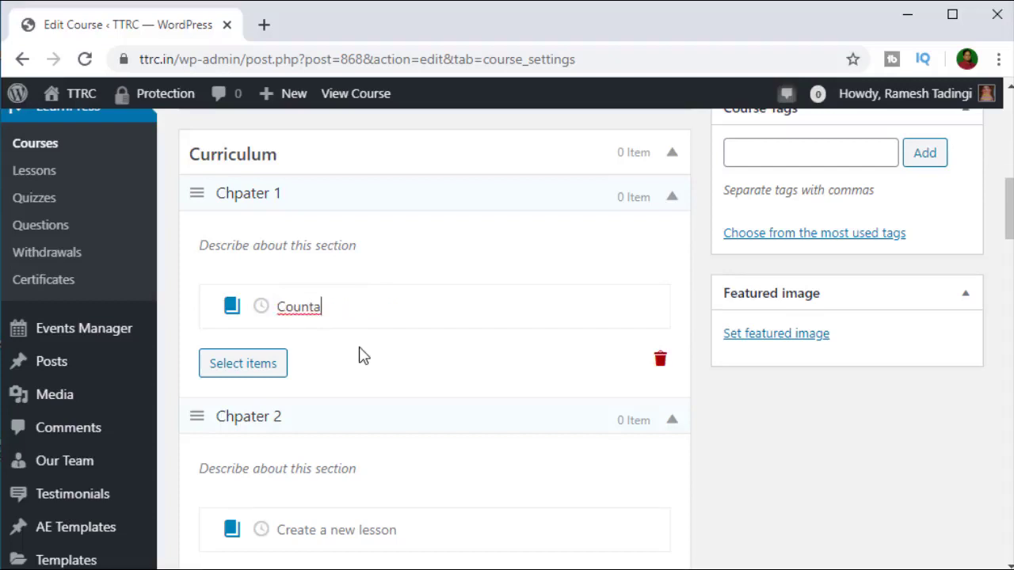
pyautogui.write('ble Noun')
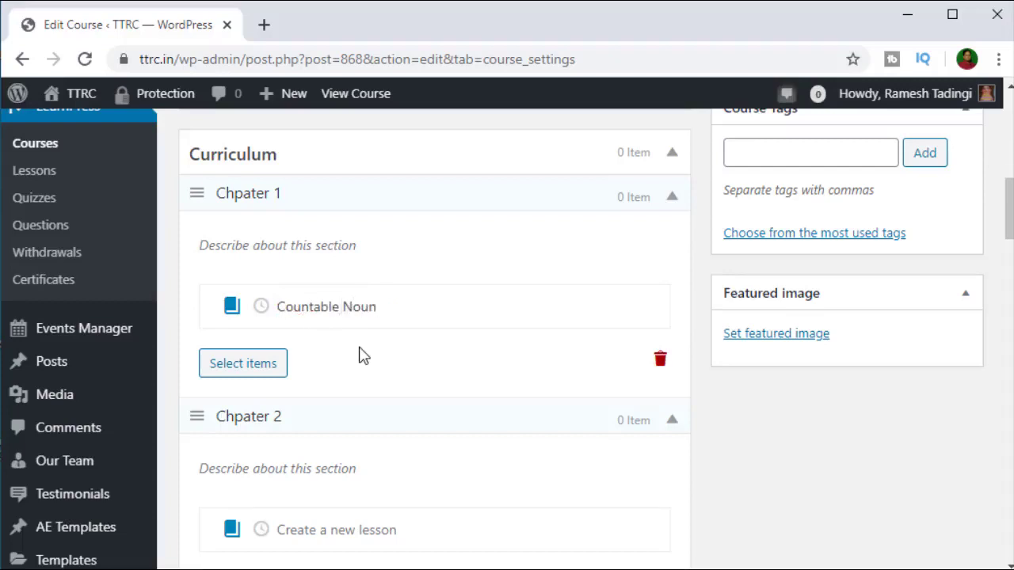
pyautogui.press('Return')
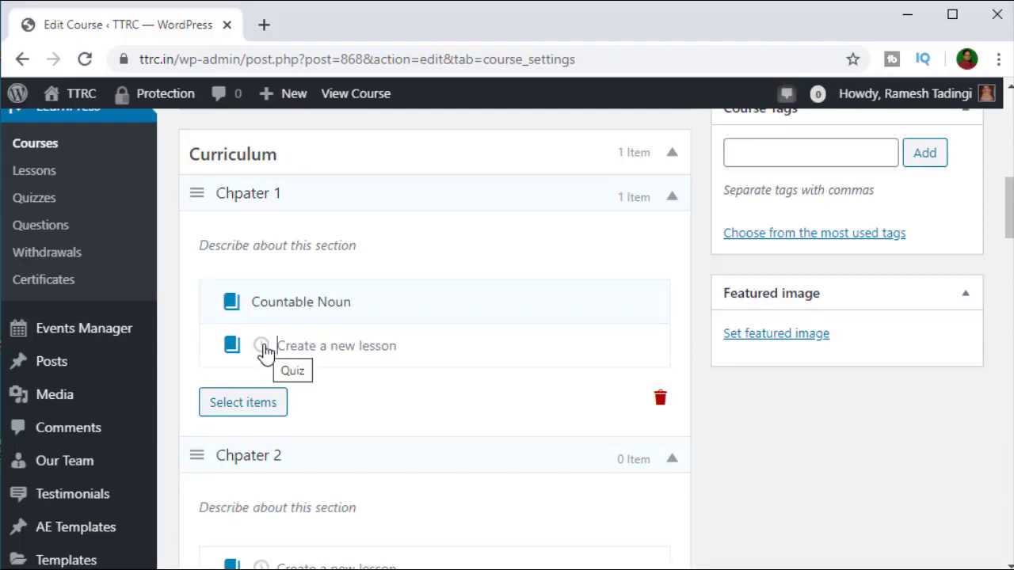
# Step: Set Chpater 1's new item to quiz type and add 'Countable Noun Quiz'
pyautogui.click(262, 346)
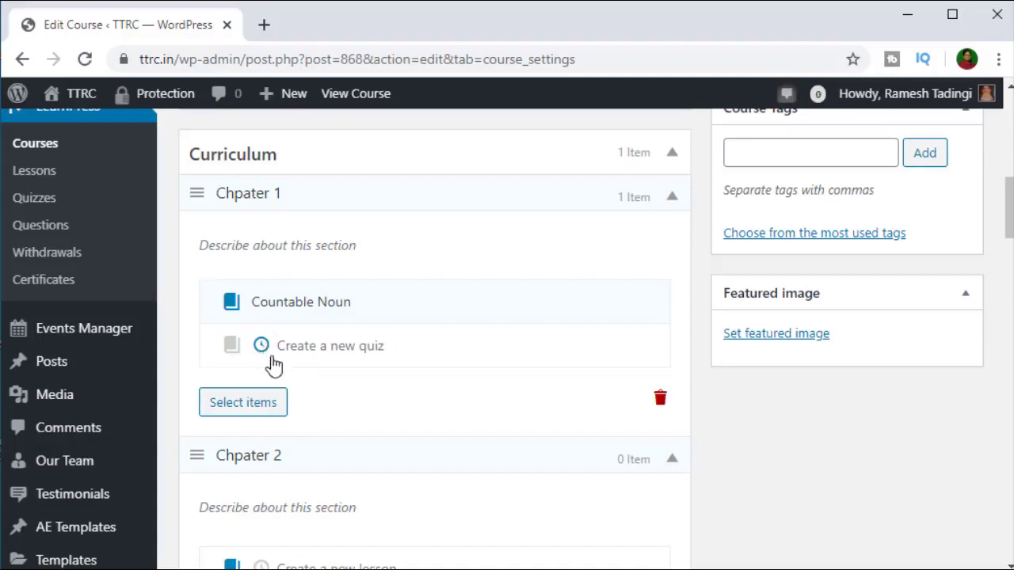
pyautogui.click(231, 350)
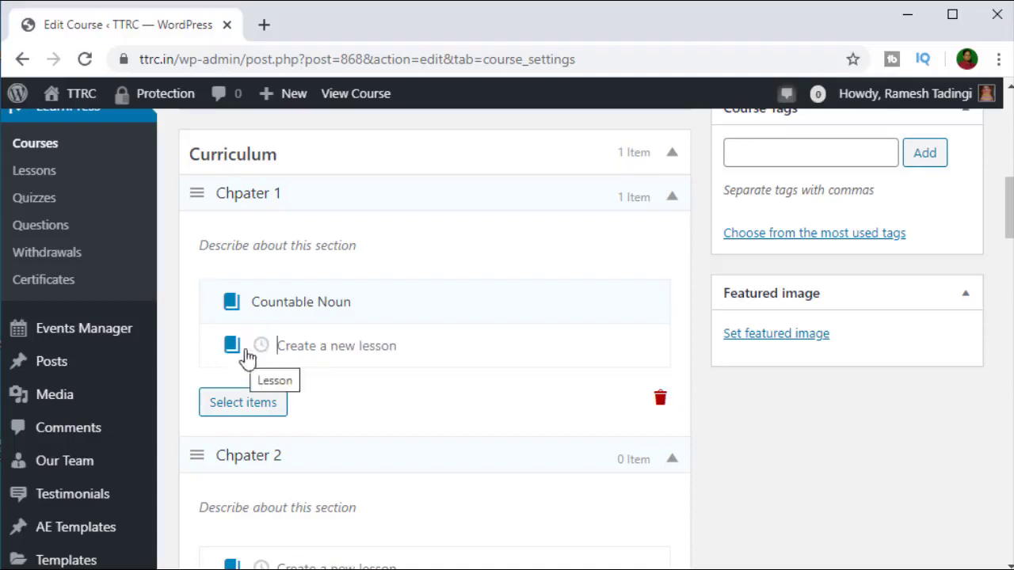
pyautogui.click(261, 347)
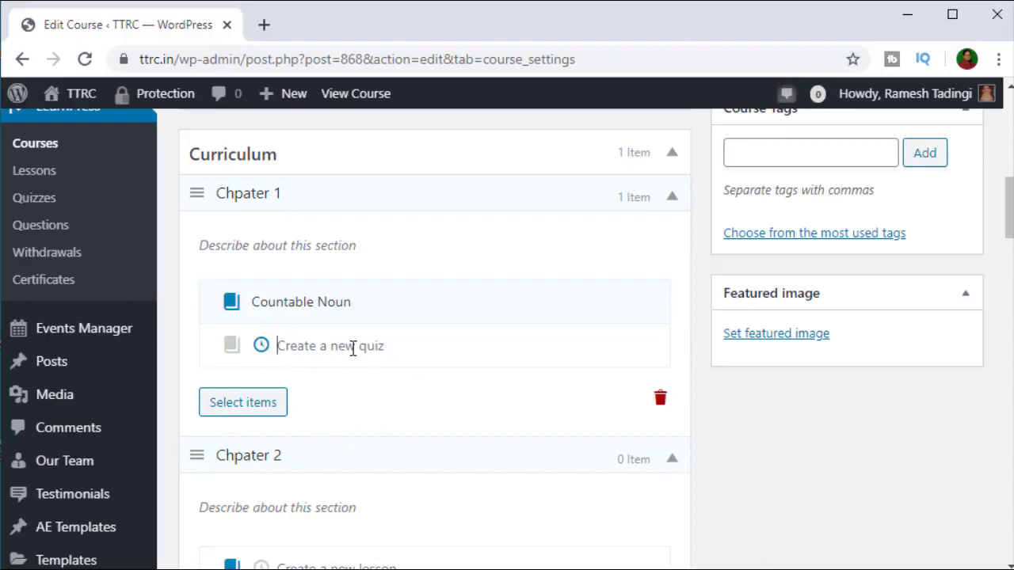
pyautogui.click(232, 347)
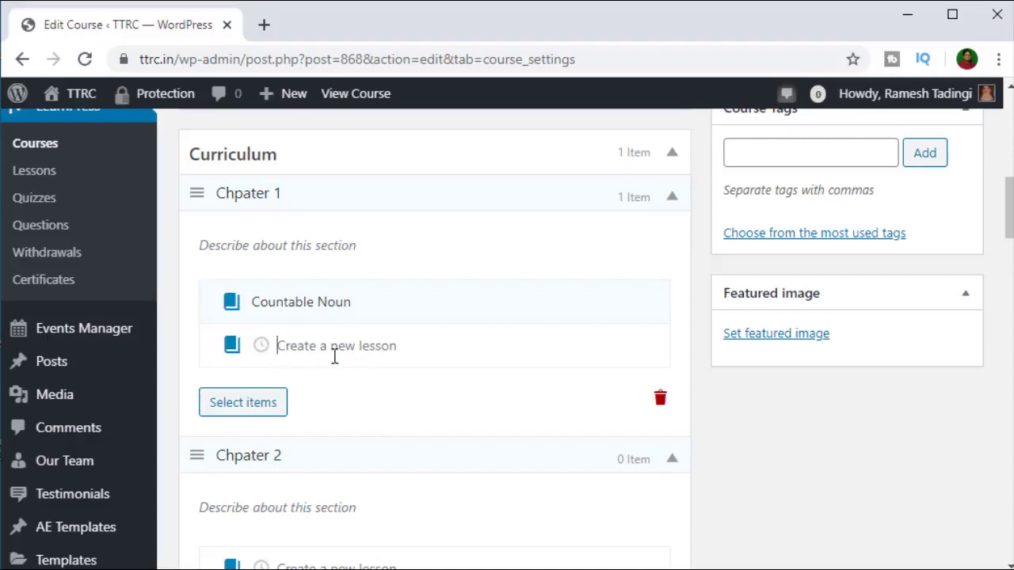
pyautogui.click(261, 345)
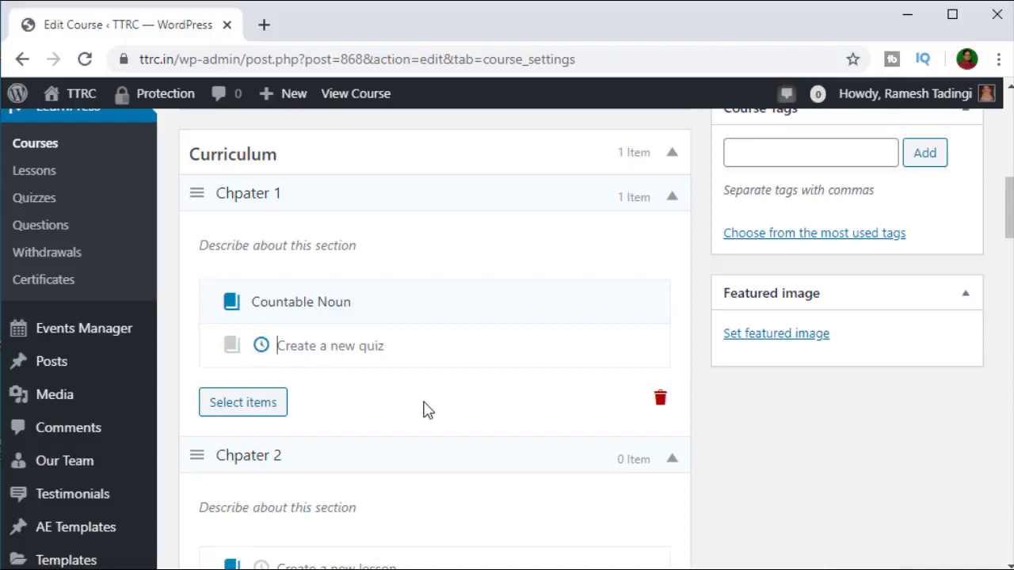
pyautogui.write('Countabl')
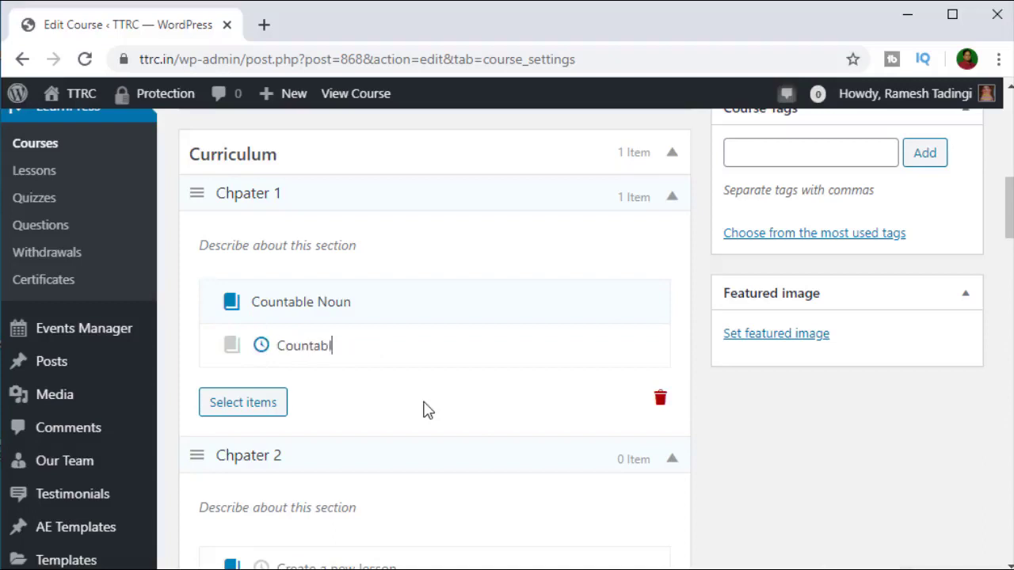
pyautogui.write('e Noun Quiz')
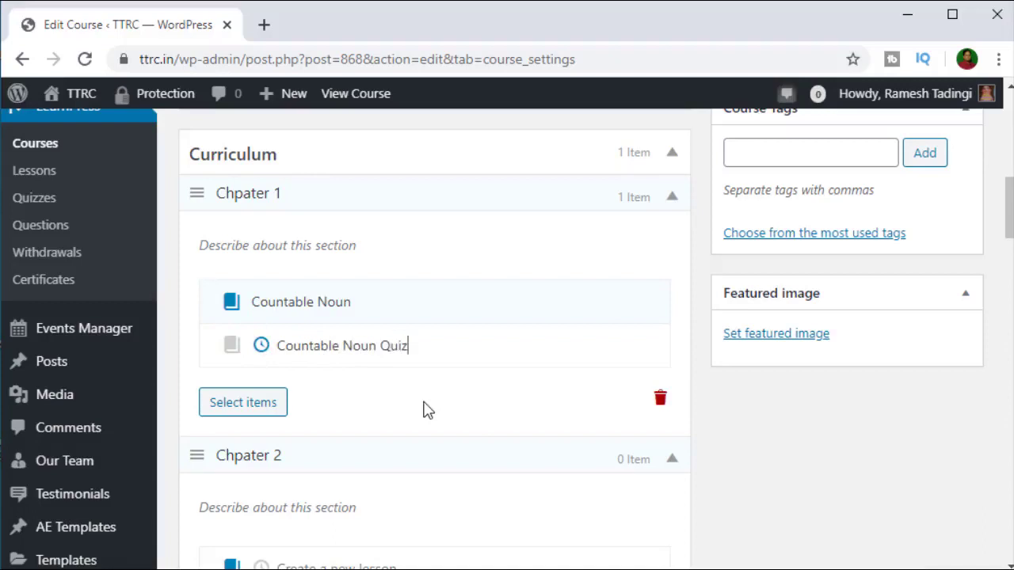
pyautogui.press('Return')
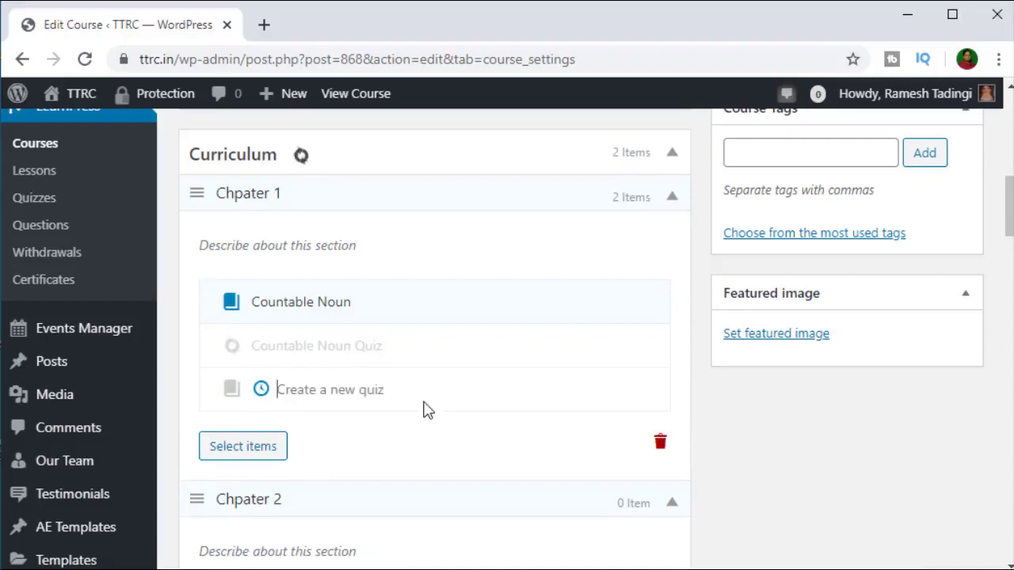
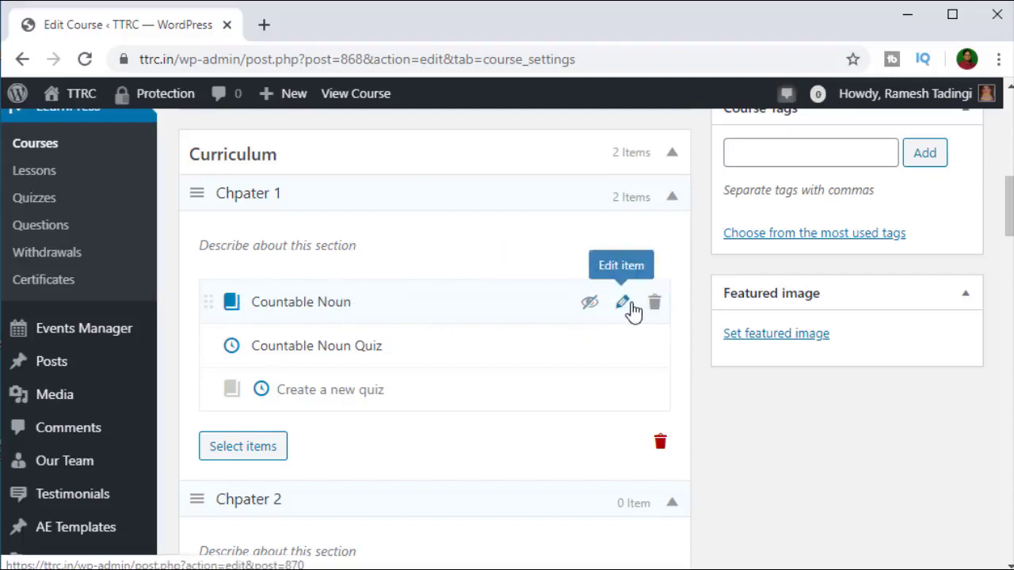
# Step: Open the Countable Noun lesson editor and type 'Countable noun is the noun' in its body
pyautogui.click(619, 304)
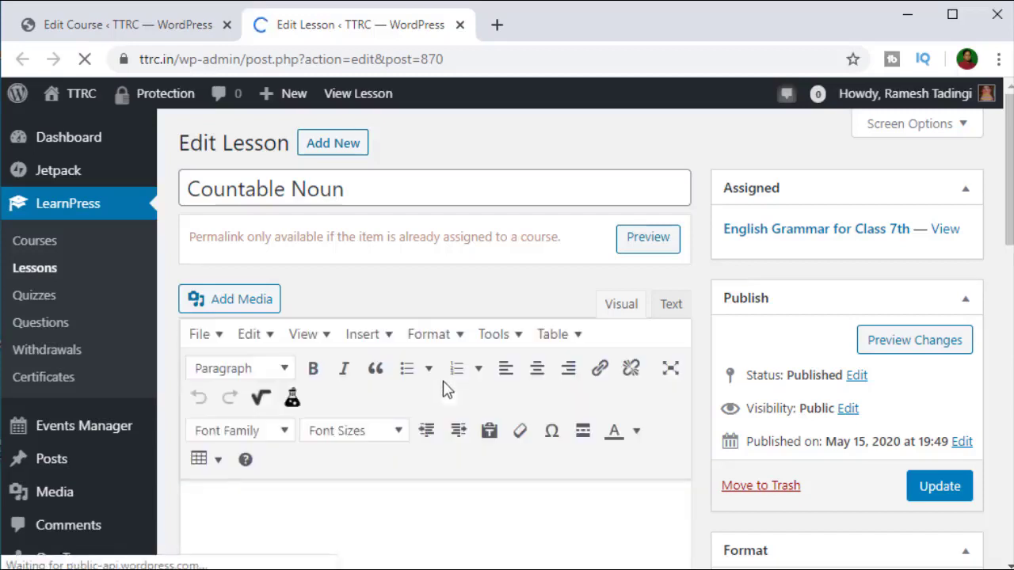
pyautogui.click(308, 514)
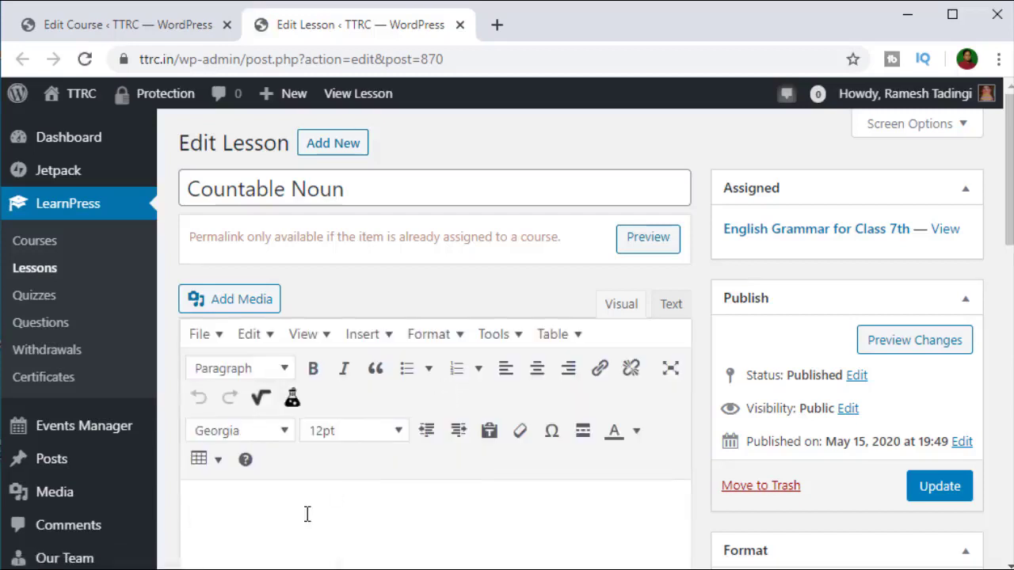
pyautogui.write('Counta')
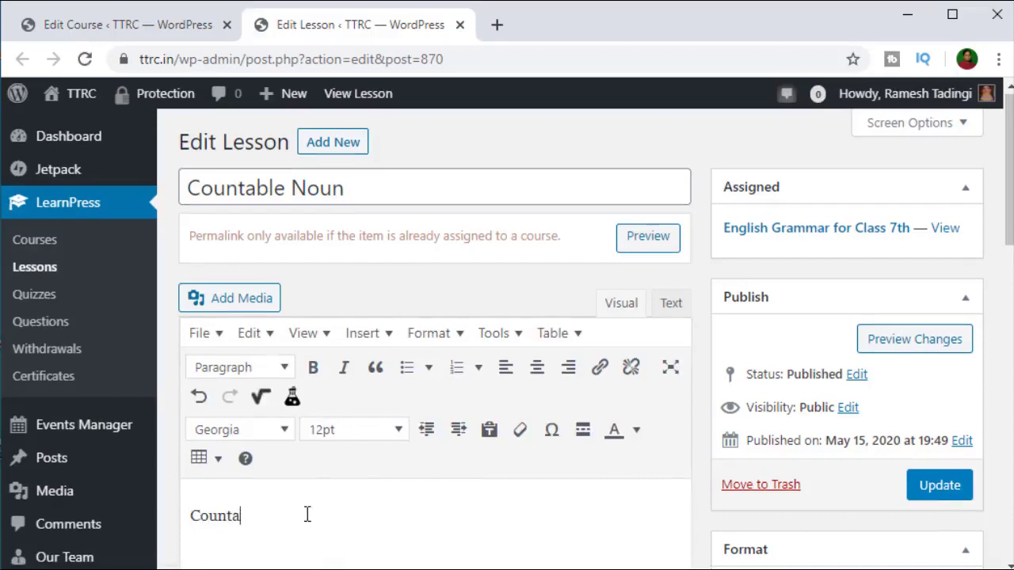
pyautogui.write('ble noun')
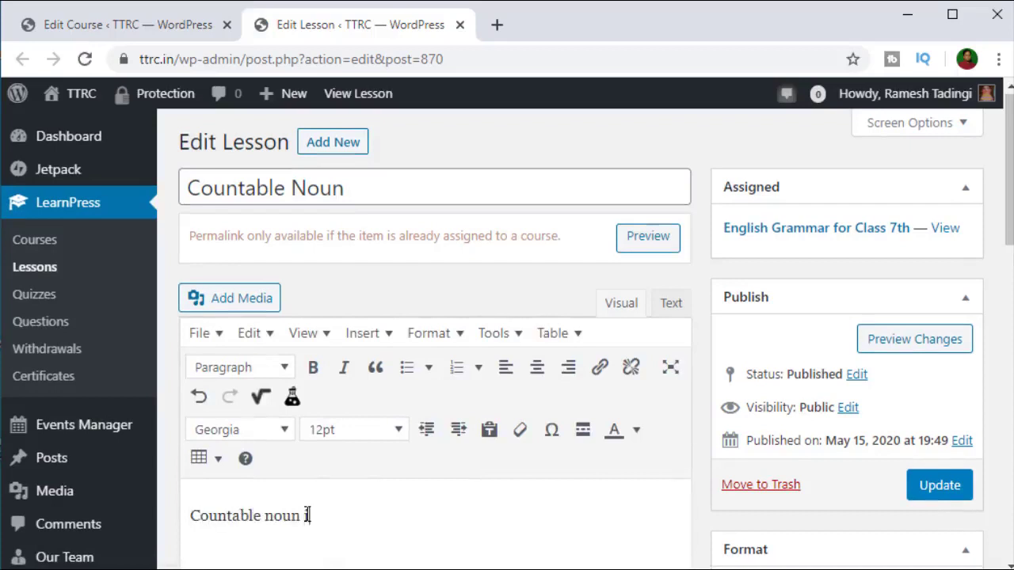
pyautogui.write(' is the noun')
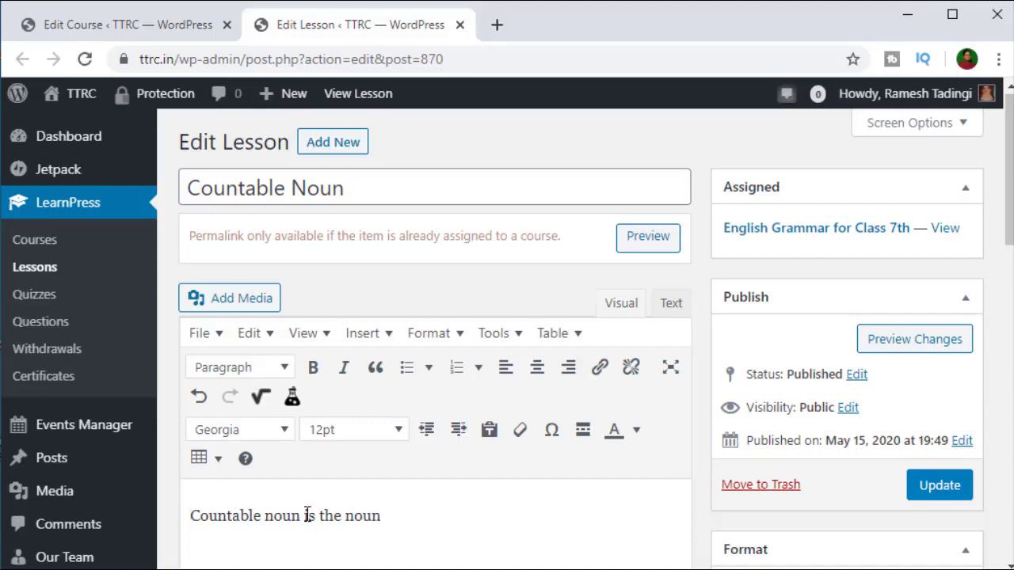
# Step: Duplicate the sentence into several paragraphs and place the cursor after the third paragraph
pyautogui.hotkey('ctrl', 'a')
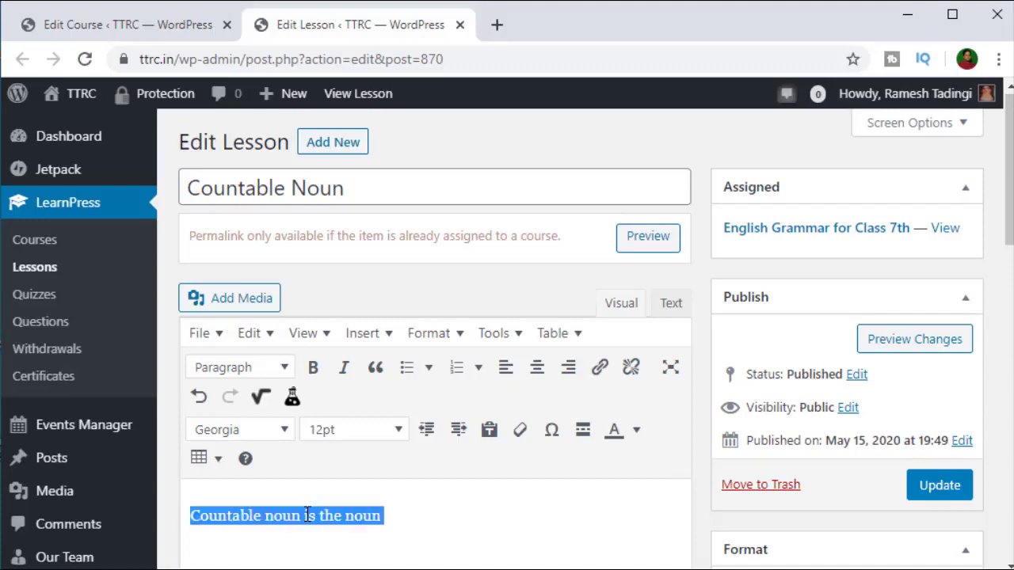
pyautogui.hotkey('ctrl', 'v')
pyautogui.hotkey('ctrl', 'v')
pyautogui.hotkey('ctrl', 'v')
pyautogui.hotkey('ctrl', 'v')
pyautogui.hotkey('ctrl', 'v')
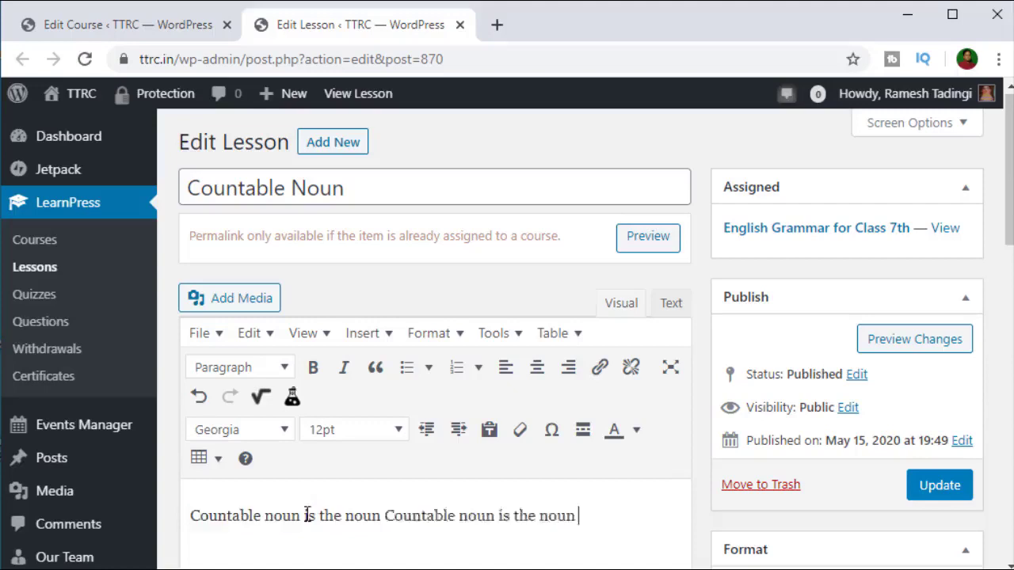
pyautogui.scroll(-6, 373, 391)
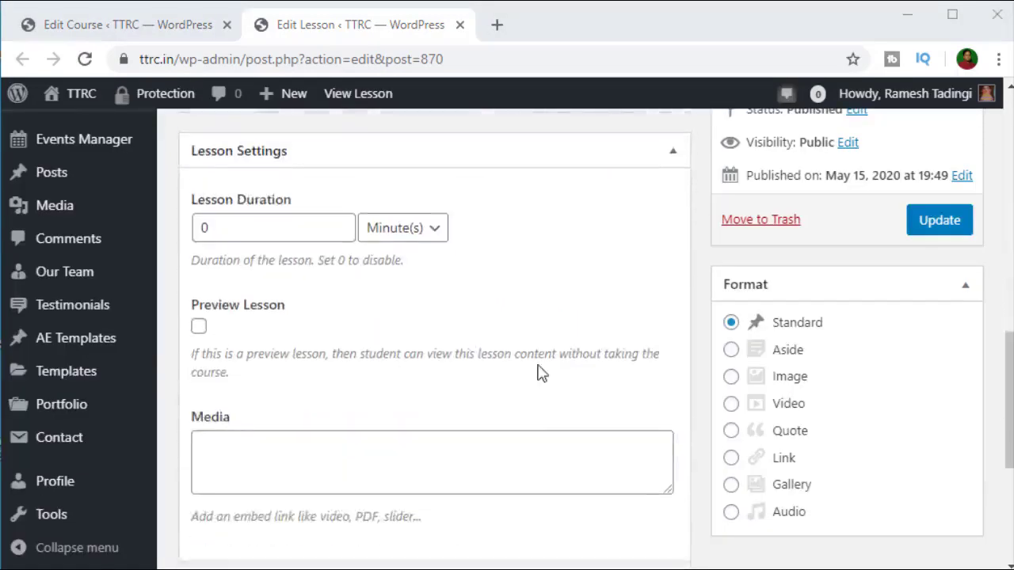
pyautogui.scroll(5, 541, 369)
pyautogui.scroll(-1, 523, 412)
pyautogui.scroll(4, 515, 428)
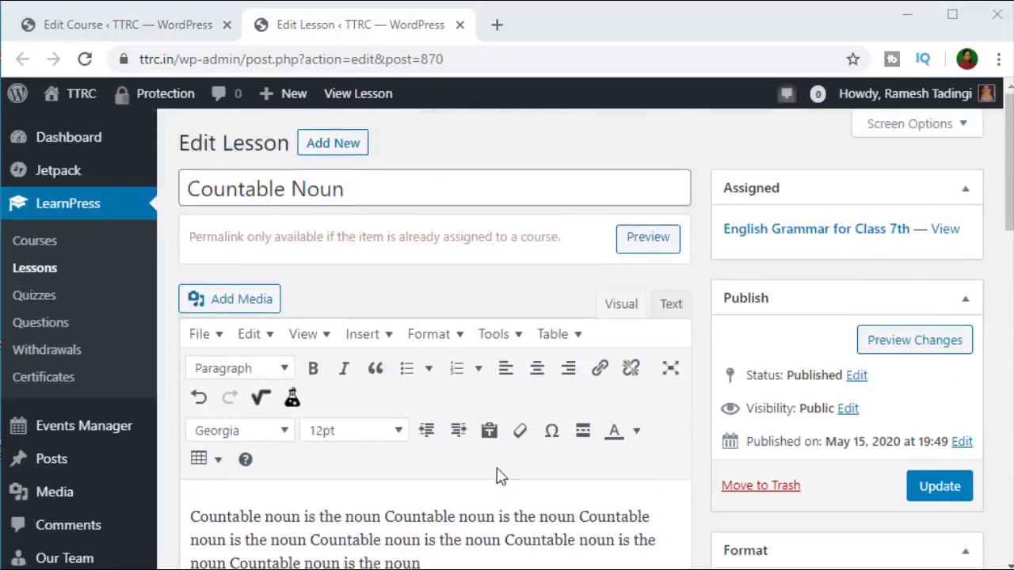
pyautogui.scroll(-6, 706, 380)
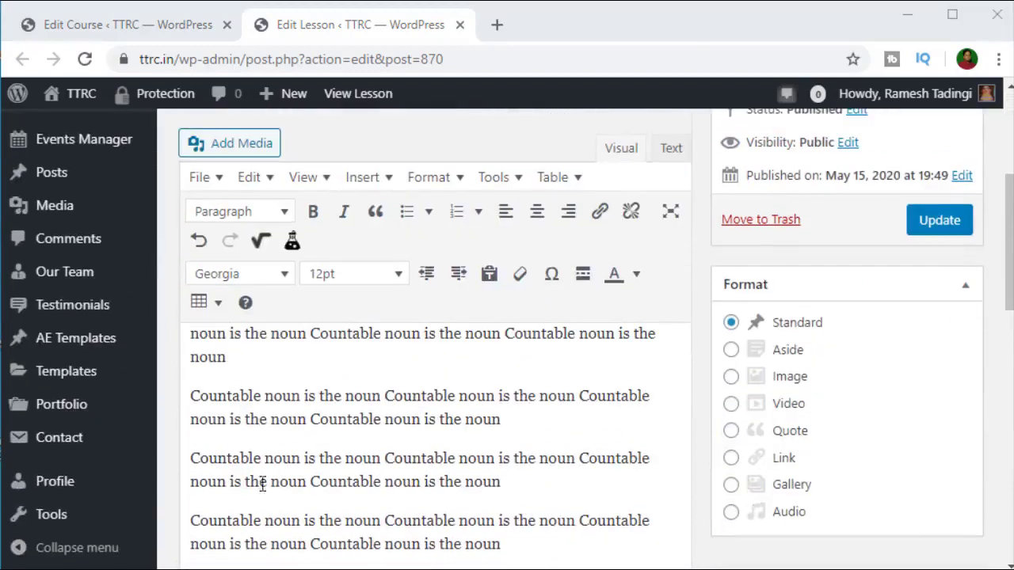
pyautogui.click(537, 493)
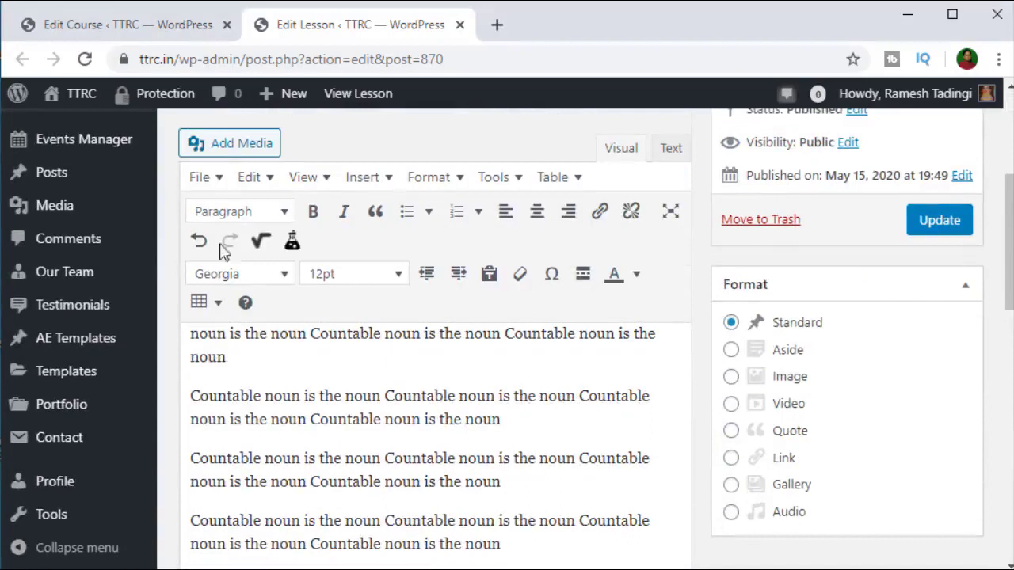
# Step: Insert learn-math-online.jpg from the Media Library into the Countable Noun lesson body
pyautogui.click(221, 145)
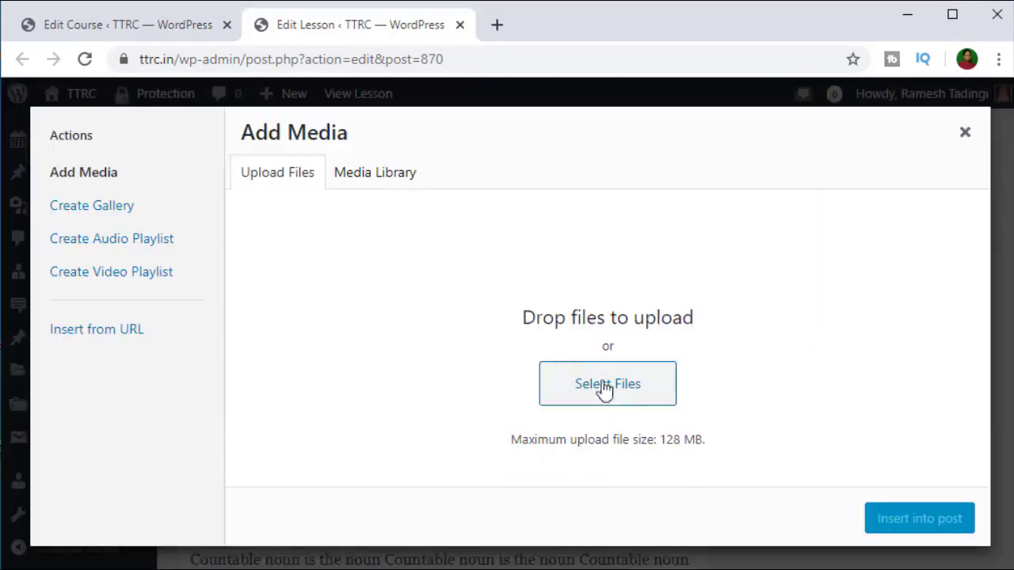
pyautogui.click(422, 174)
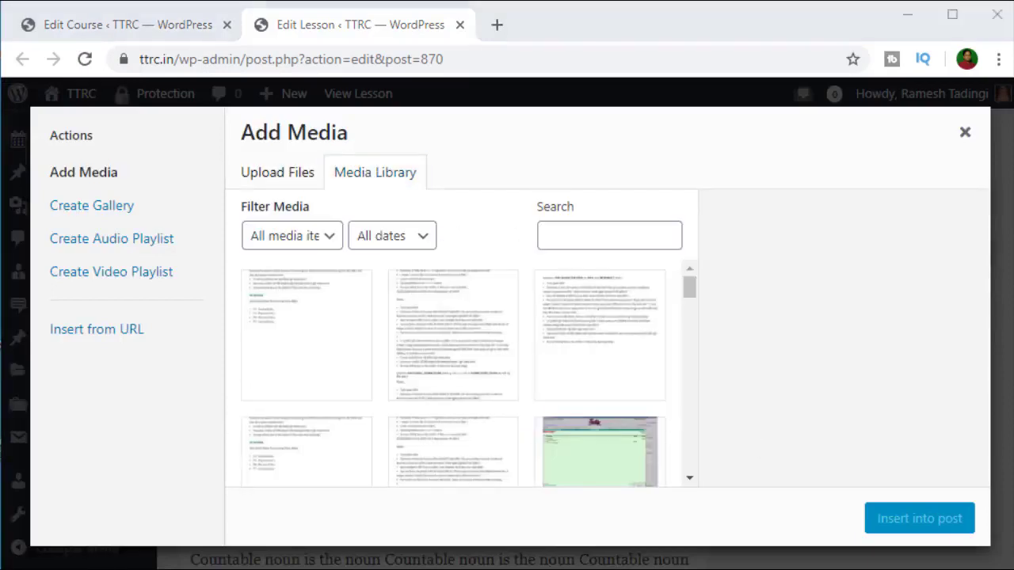
pyautogui.scroll(-10, 514, 383)
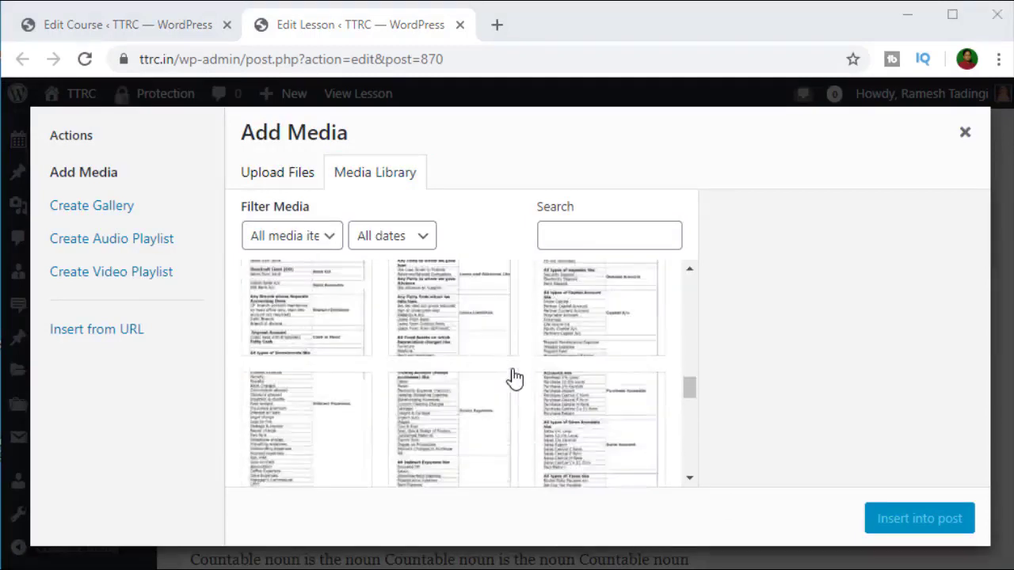
pyautogui.scroll(-3, 515, 378)
pyautogui.scroll(2, 515, 378)
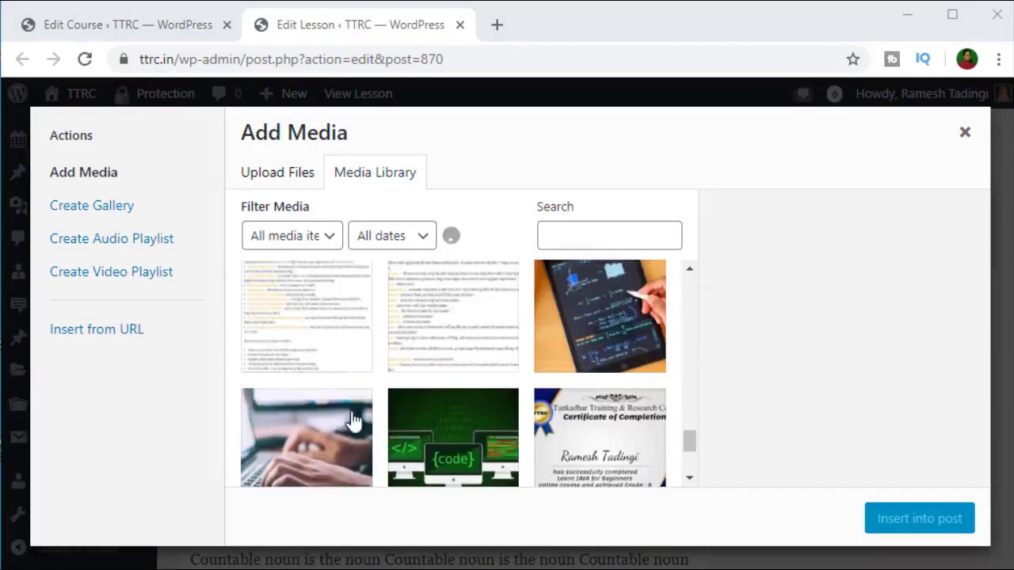
pyautogui.scroll(-1, 349, 420)
pyautogui.click(269, 172)
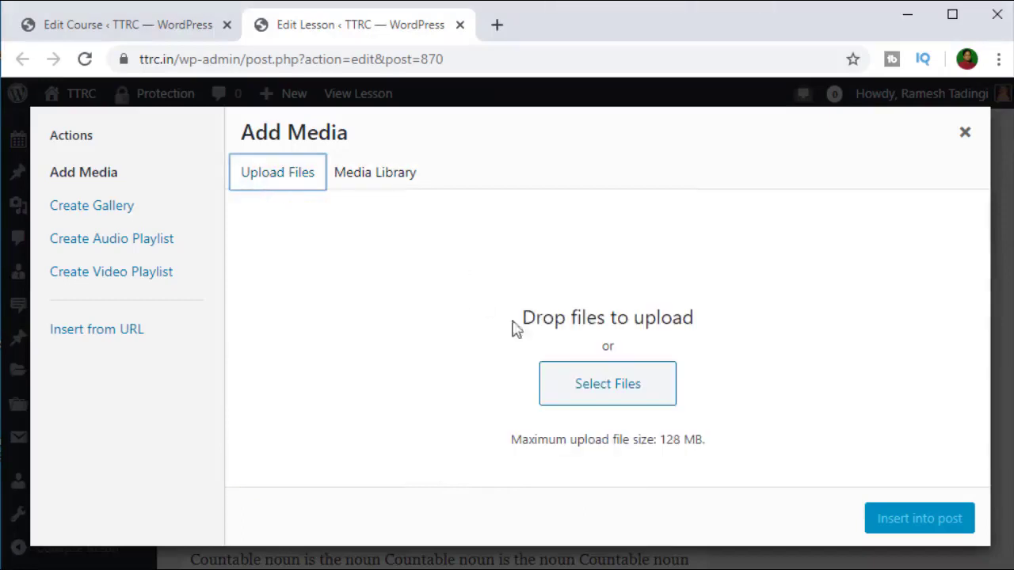
pyautogui.click(373, 173)
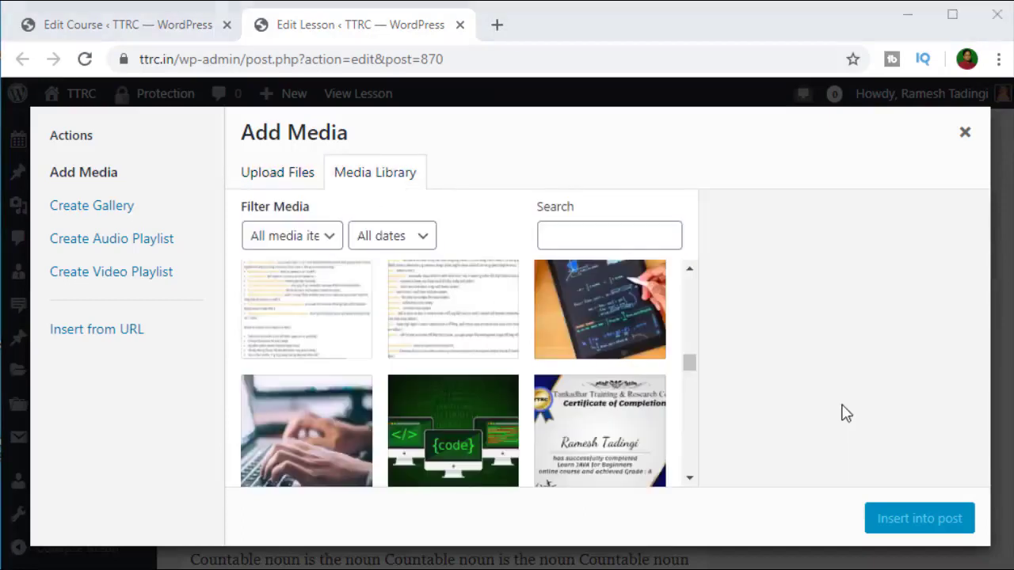
pyautogui.click(588, 309)
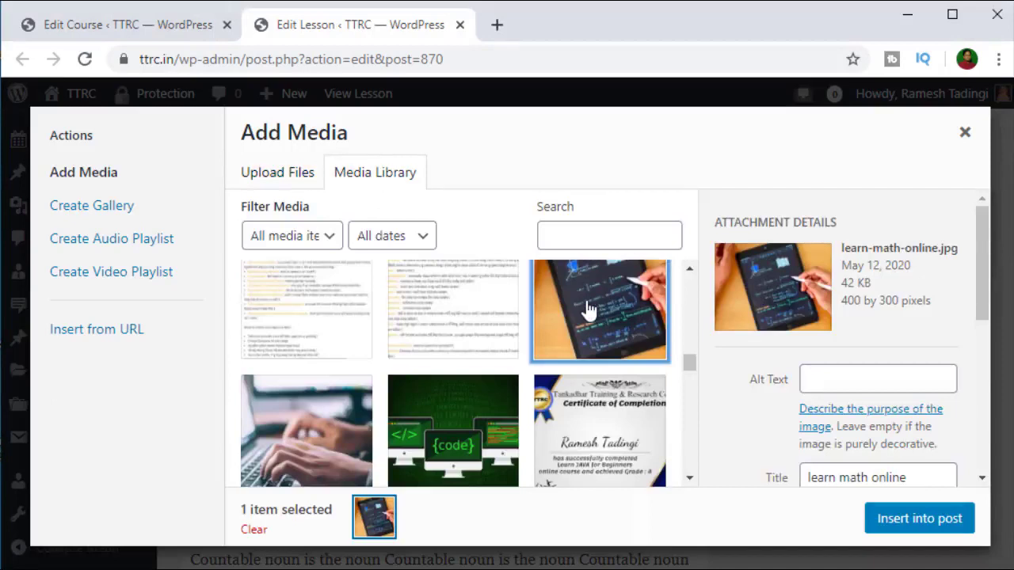
pyautogui.click(913, 520)
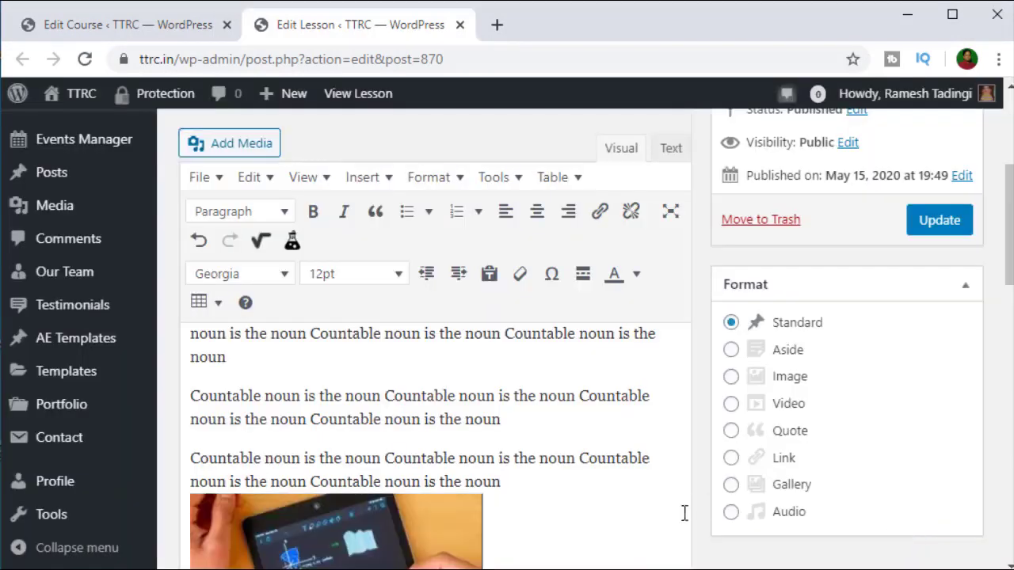
# Step: Center the inserted tablet image in the lesson
pyautogui.scroll(-4, 525, 459)
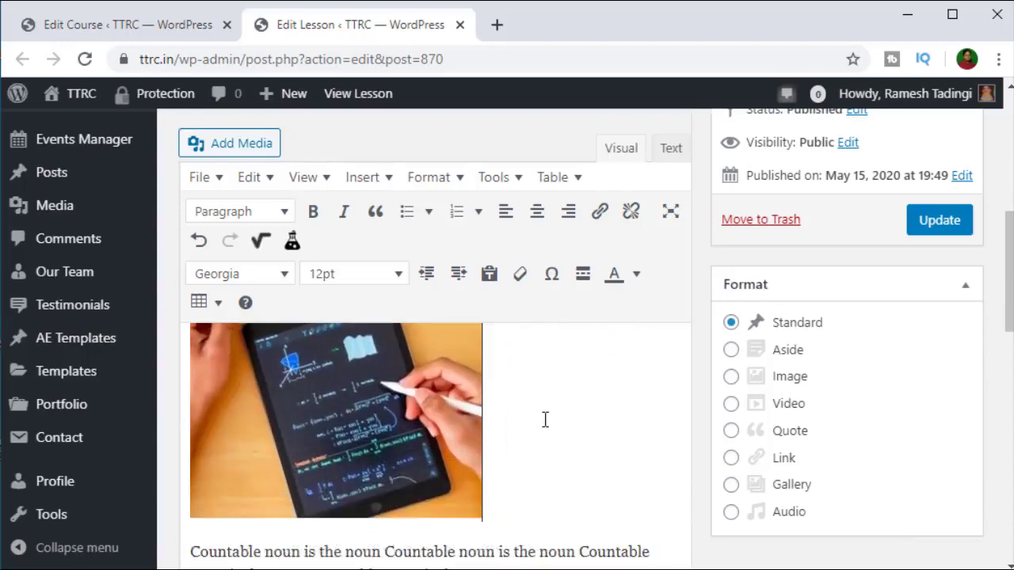
pyautogui.scroll(2, 545, 420)
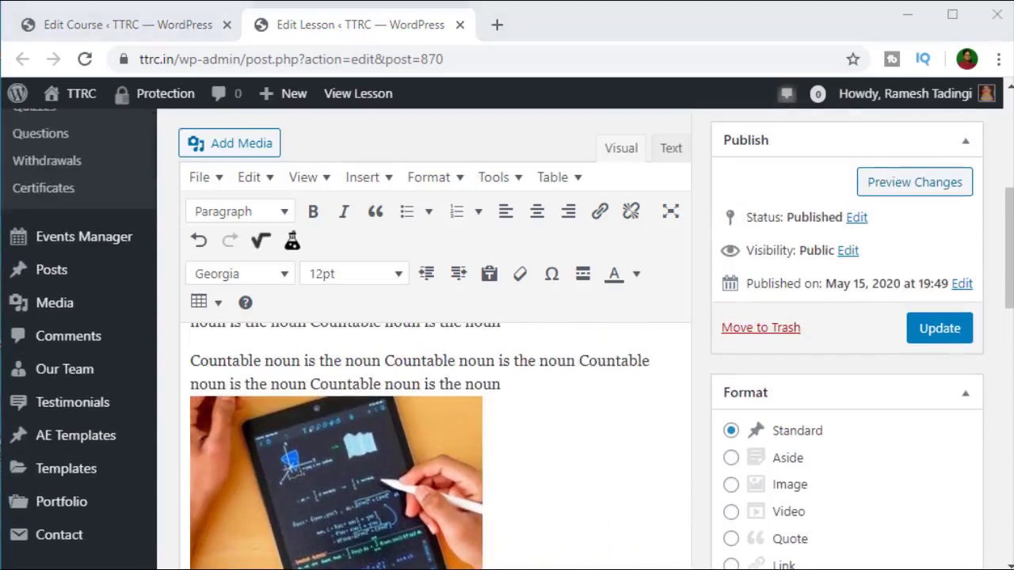
pyautogui.scroll(-3, 621, 396)
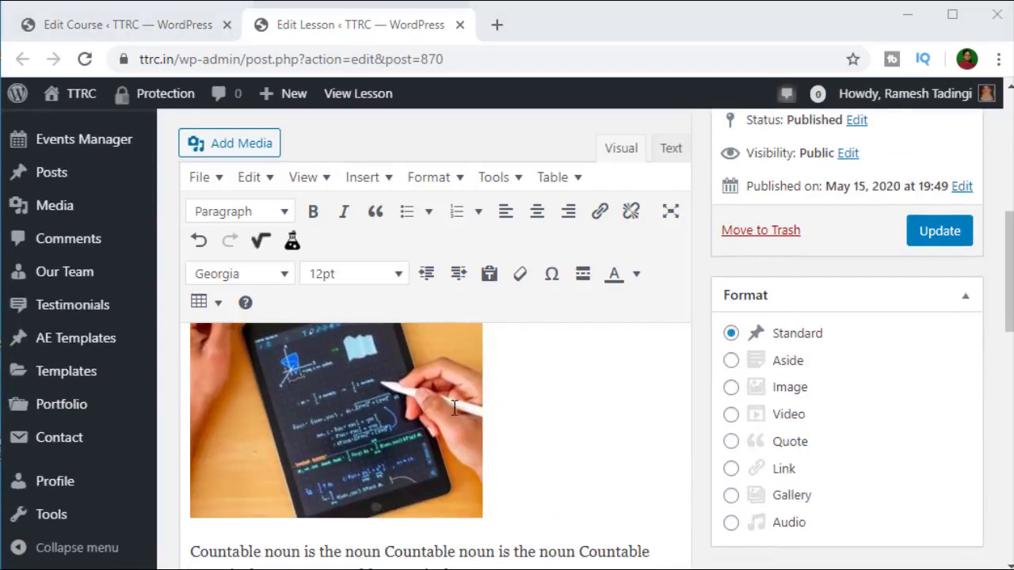
pyautogui.scroll(3, 475, 444)
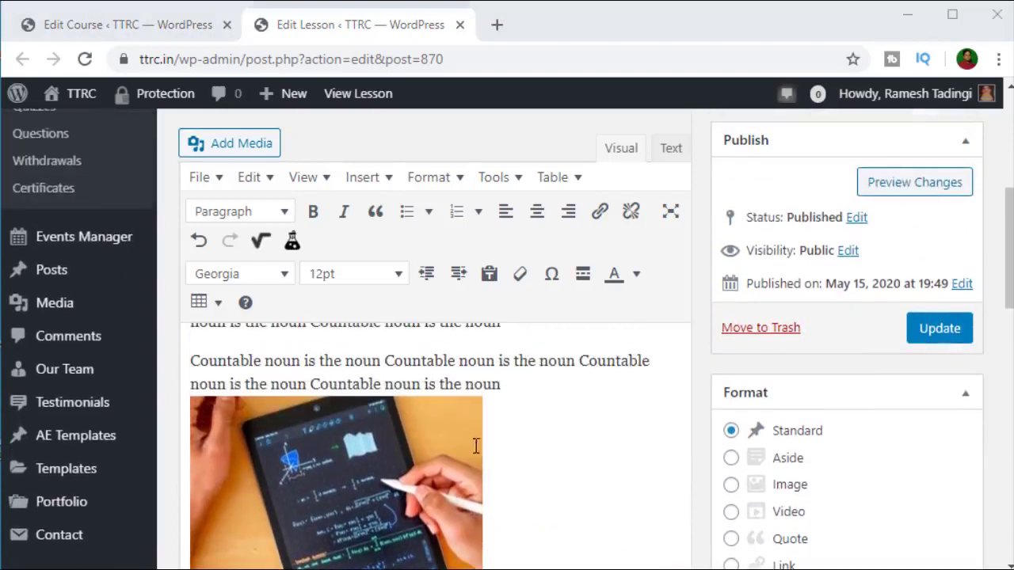
pyautogui.click(400, 480)
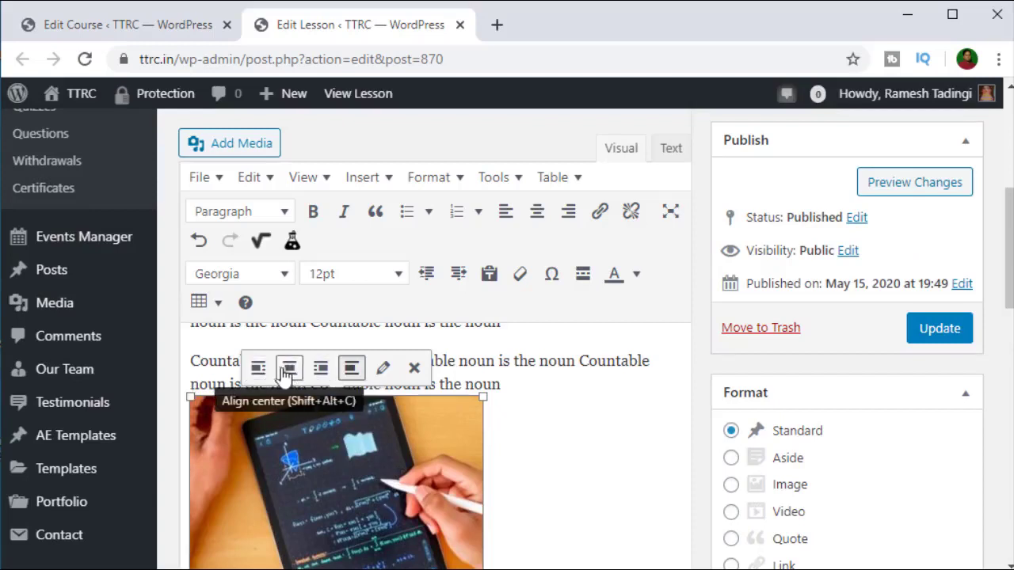
pyautogui.click(290, 369)
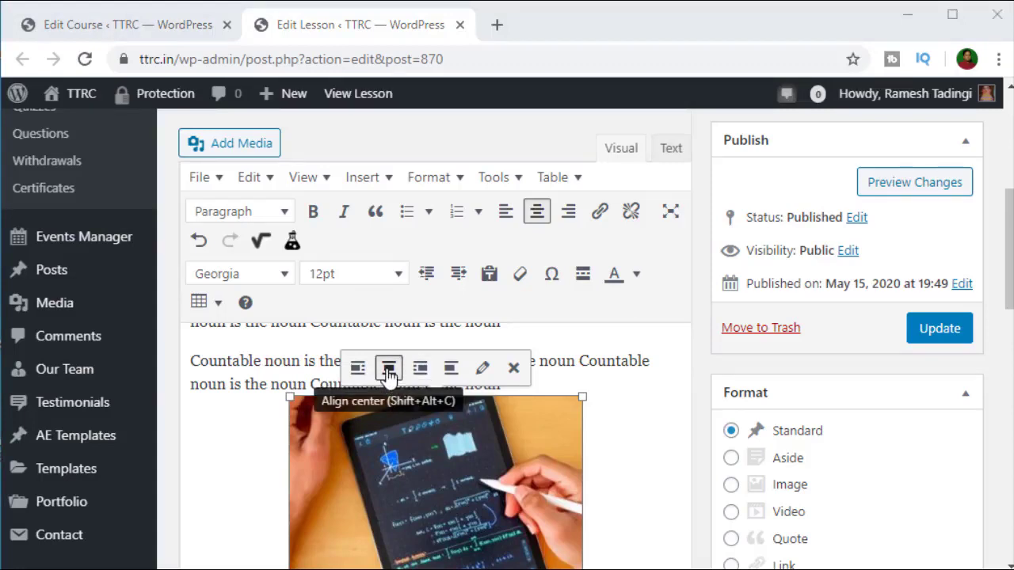
# Step: Scroll down to Lesson Settings and place the cursor in the Media textarea
pyautogui.scroll(-5, 604, 451)
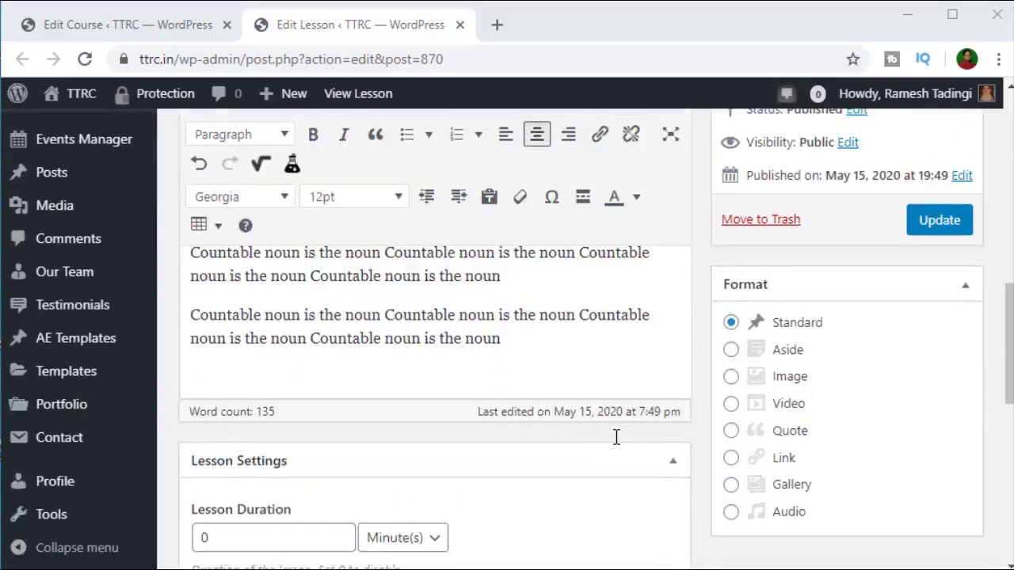
pyautogui.scroll(-2, 617, 437)
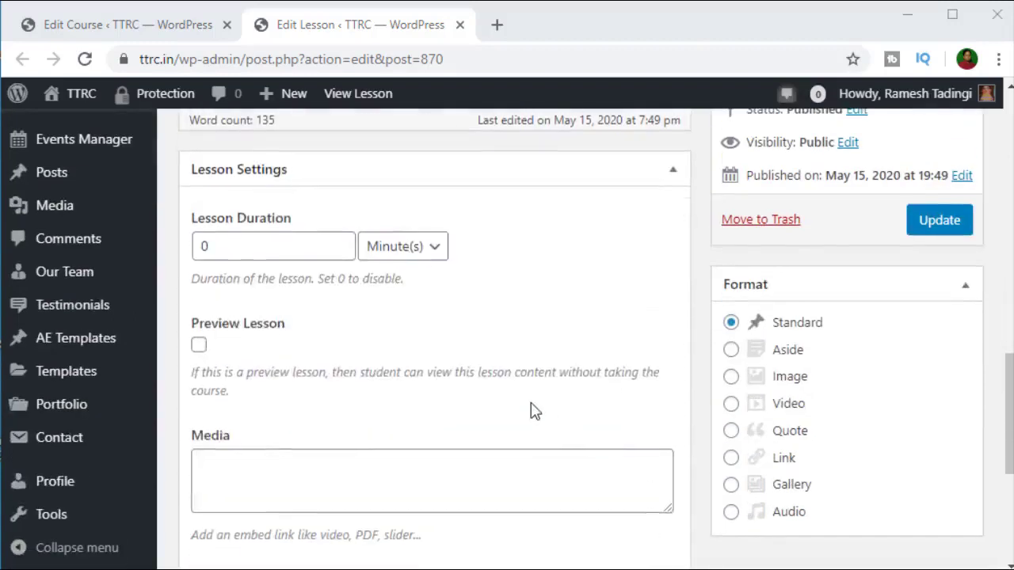
pyautogui.scroll(2, 507, 404)
pyautogui.scroll(1, 468, 205)
pyautogui.scroll(3, 467, 204)
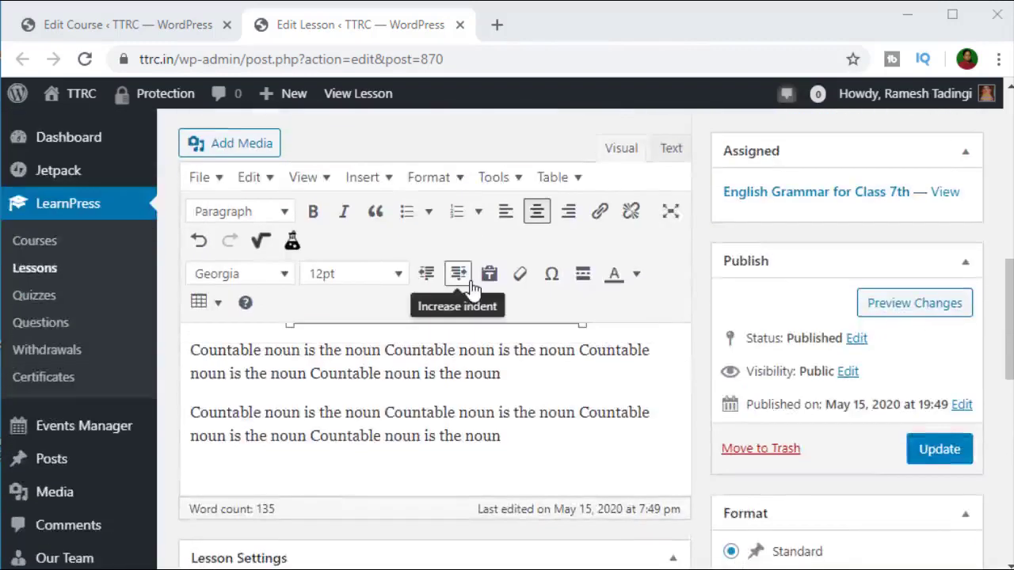
pyautogui.scroll(-6, 595, 367)
pyautogui.scroll(1, 560, 325)
pyautogui.scroll(1, 561, 325)
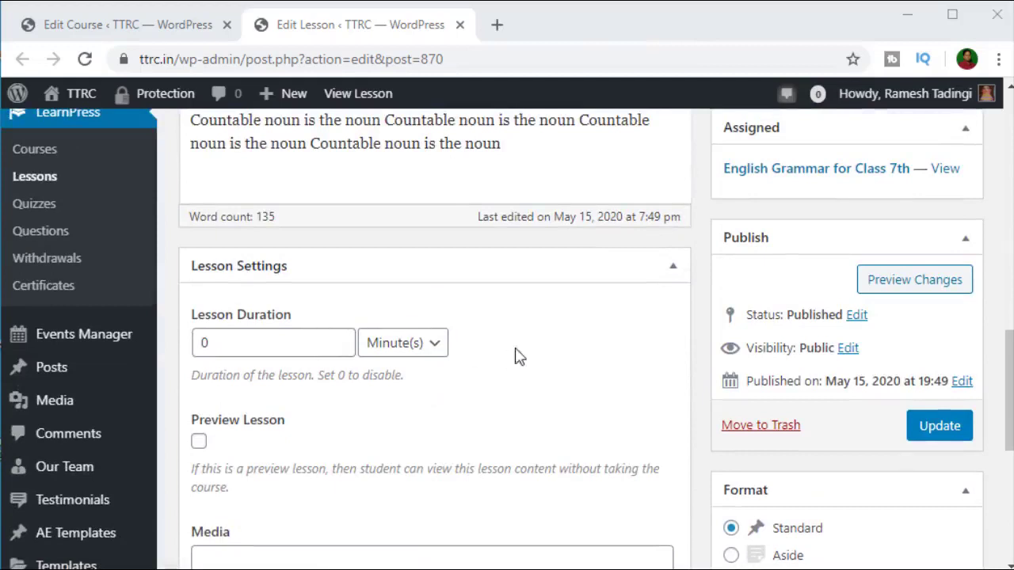
pyautogui.scroll(-2, 374, 410)
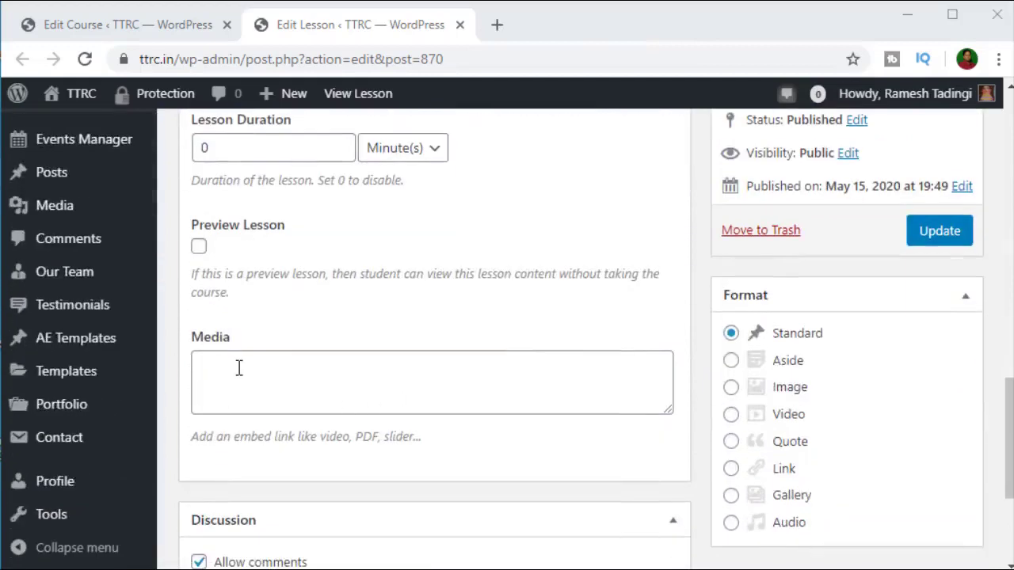
pyautogui.click(322, 378)
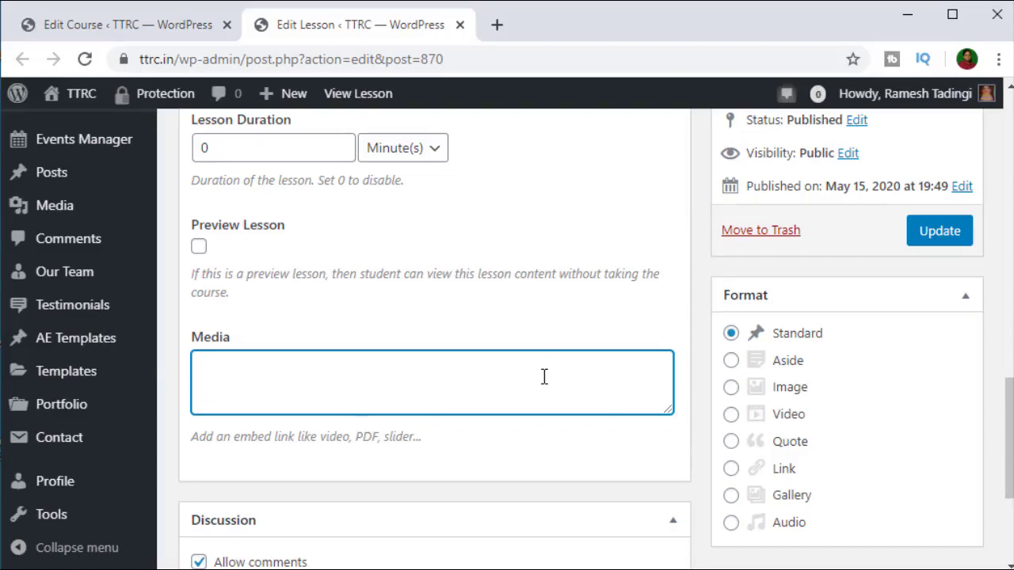
# Step: Go to youtube.com in a new browser tab
pyautogui.click(497, 24)
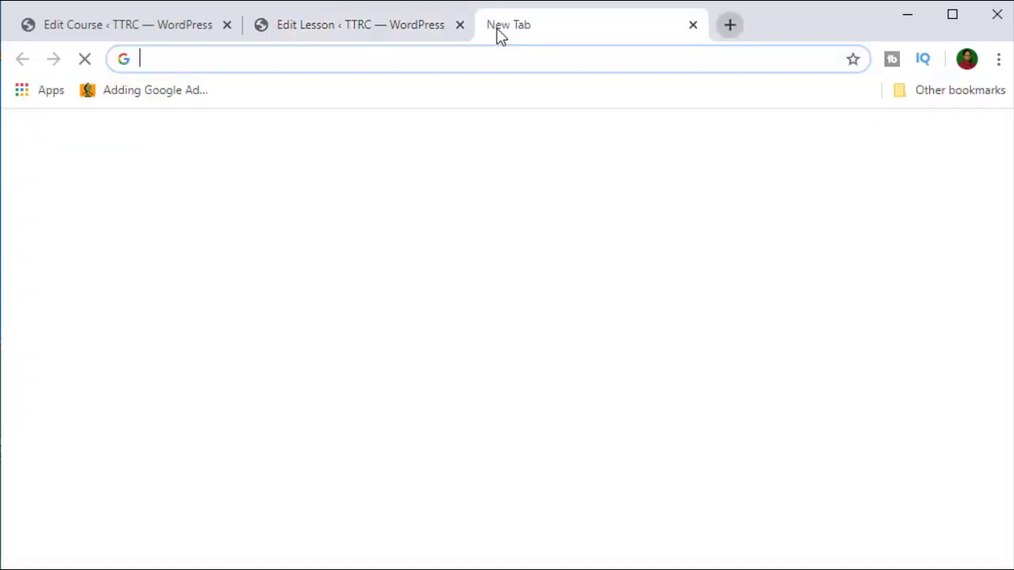
pyautogui.write('youtube.com')
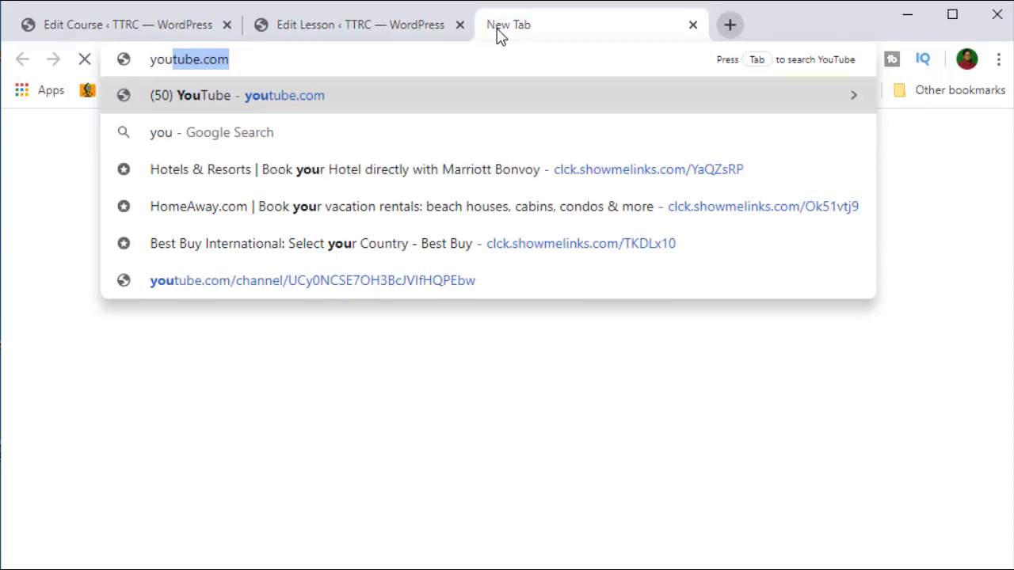
pyautogui.press('Return')
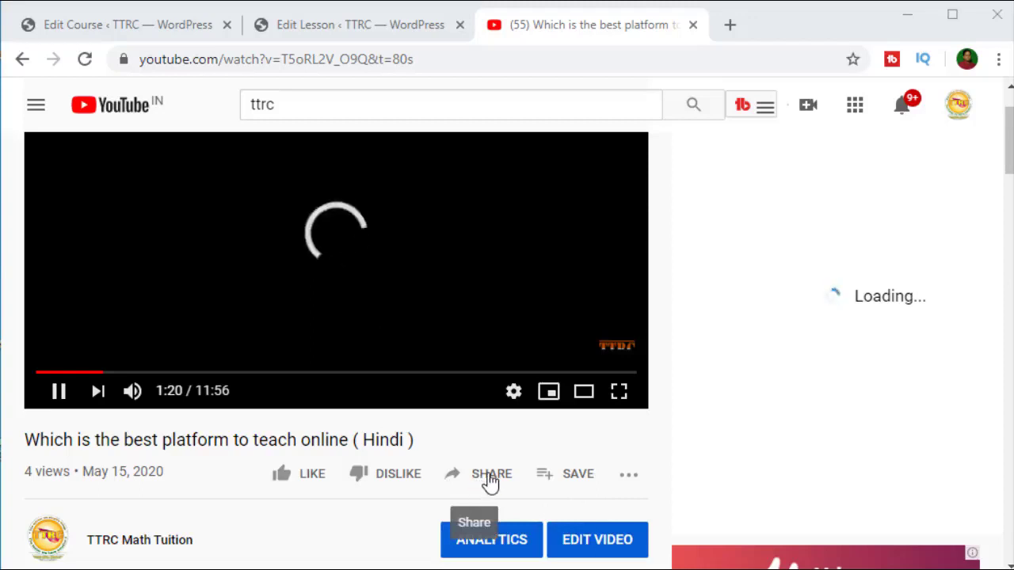
# Step: Copy the video's iframe embed code from Share > Embed
pyautogui.click(489, 479)
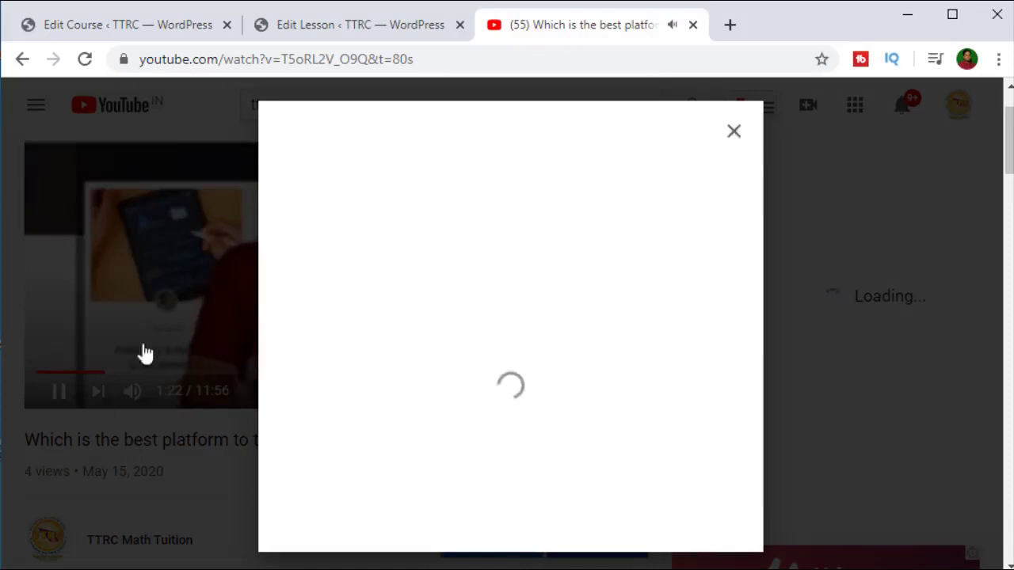
pyautogui.click(52, 384)
pyautogui.click(58, 390)
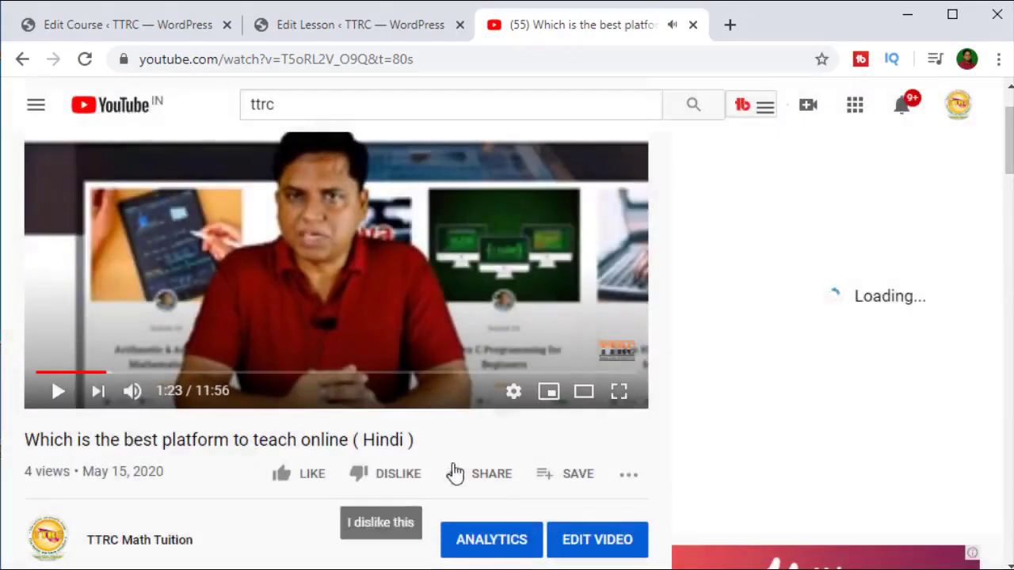
pyautogui.click(481, 475)
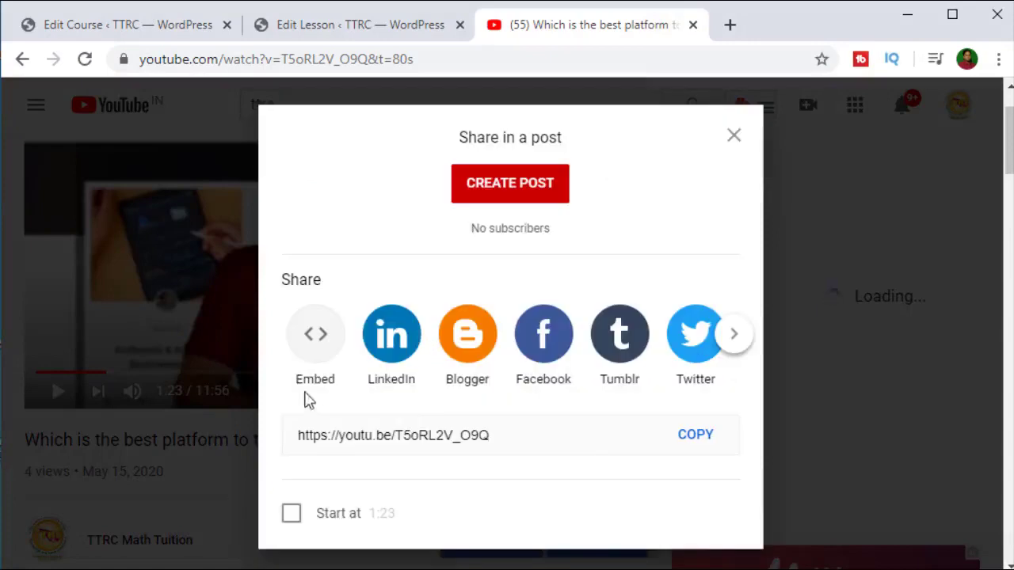
pyautogui.click(315, 334)
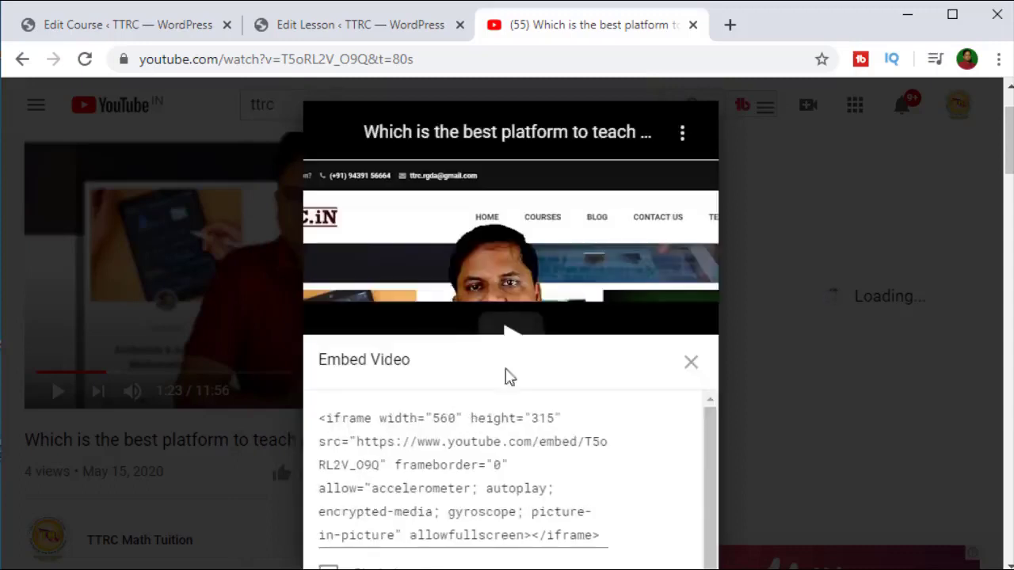
pyautogui.click(458, 491)
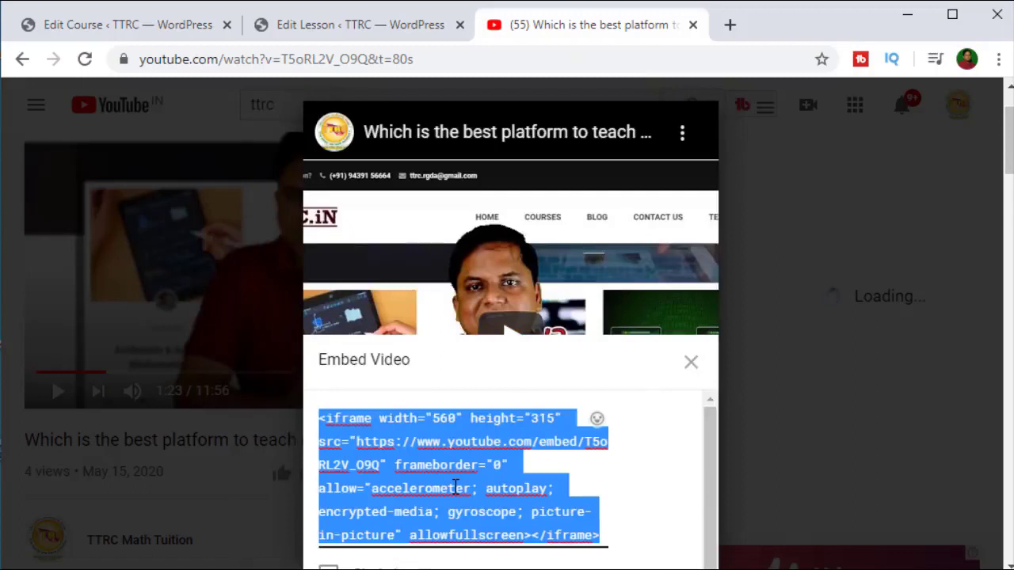
pyautogui.rightClick(457, 488)
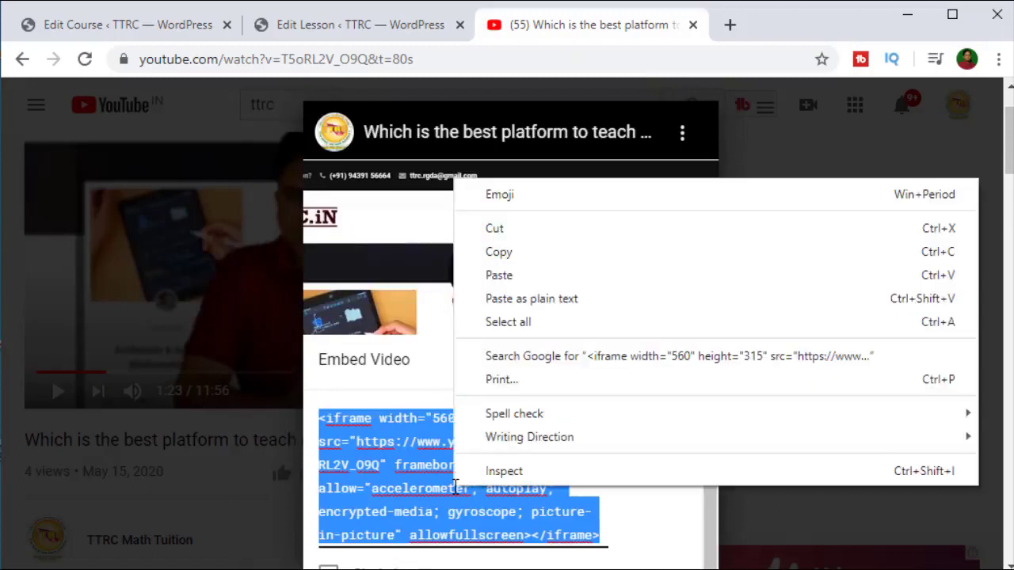
pyautogui.click(523, 248)
# Step: Paste the YouTube iframe code into the Countable Noun lesson's Media field and review the page
pyautogui.click(336, 31)
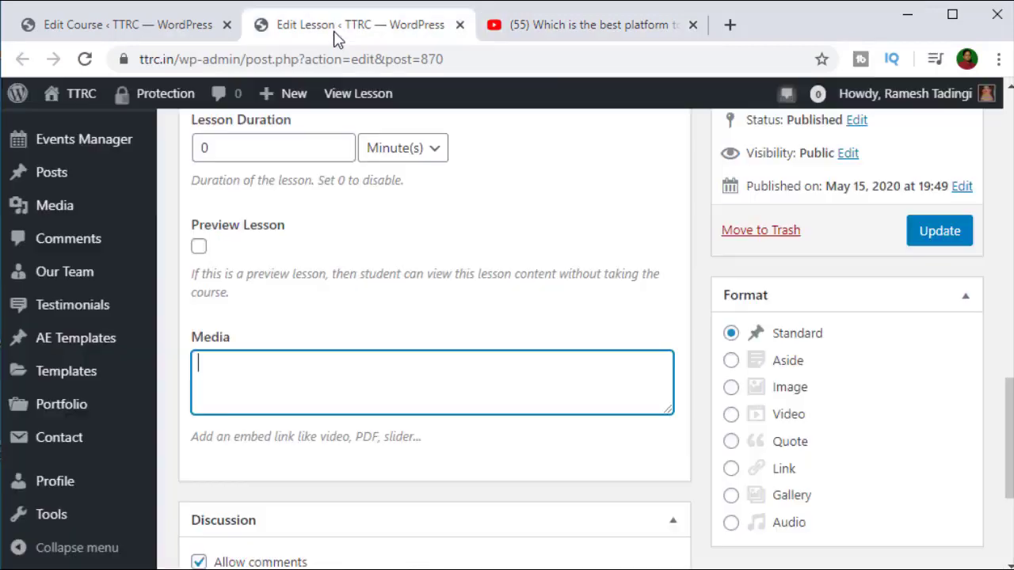
pyautogui.rightClick(241, 368)
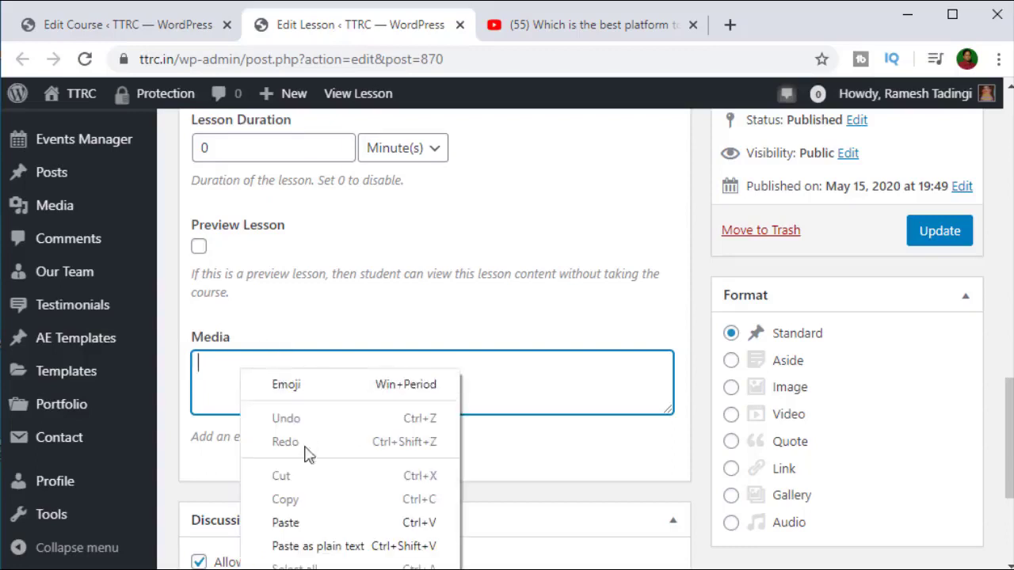
pyautogui.click(308, 526)
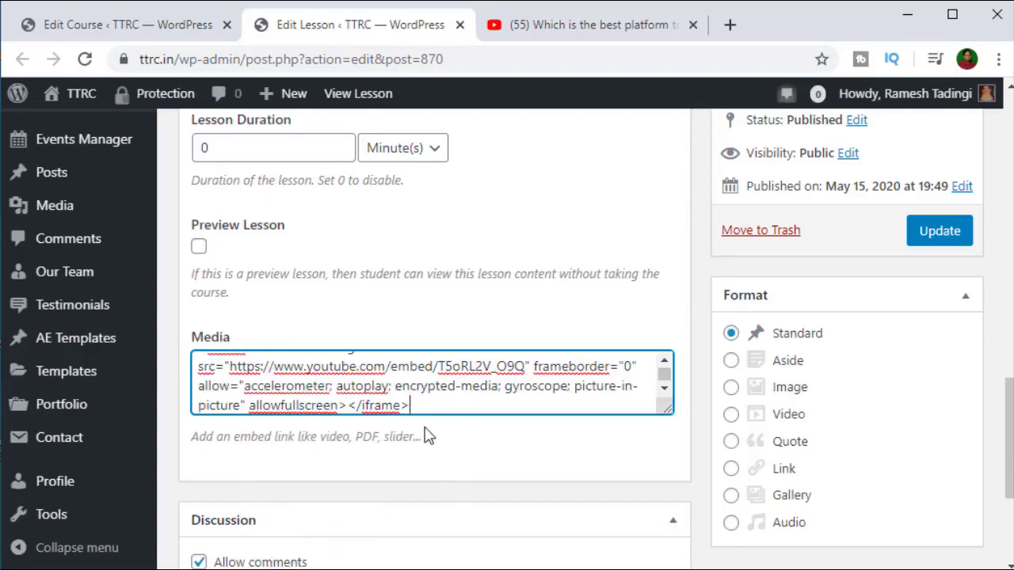
pyautogui.scroll(-2, 426, 432)
pyautogui.scroll(-1, 426, 434)
pyautogui.scroll(5, 425, 434)
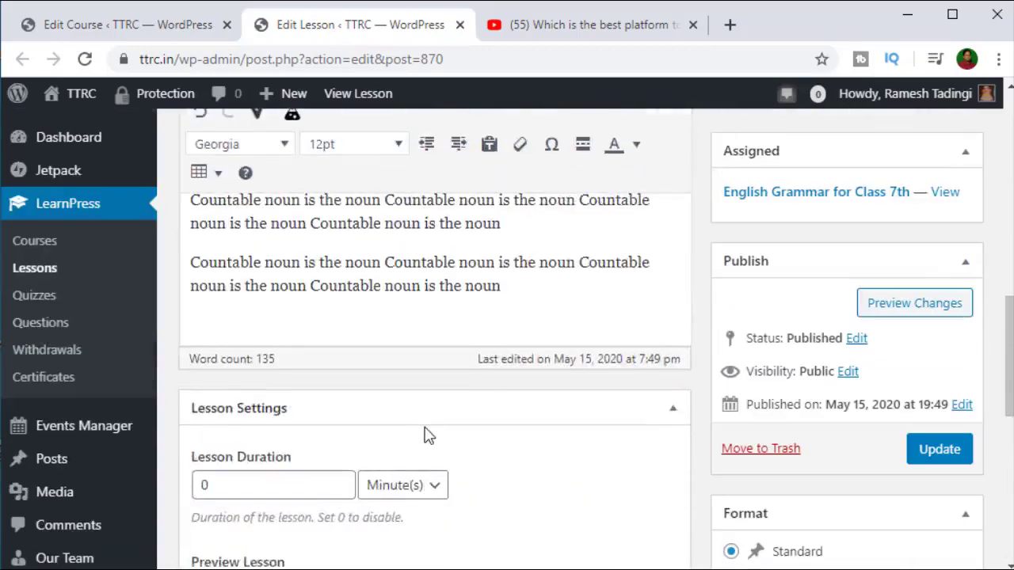
pyautogui.scroll(5, 425, 434)
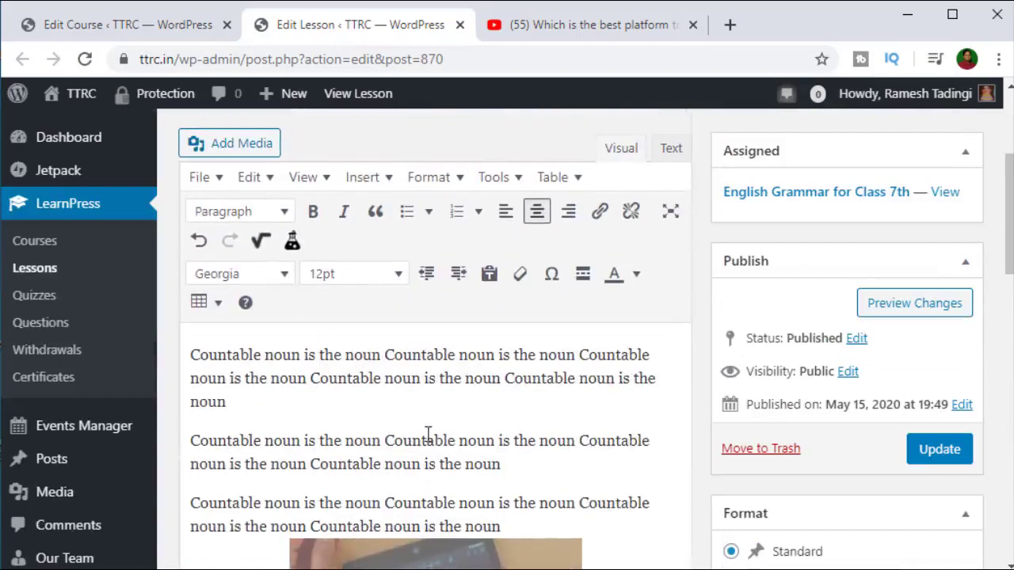
pyautogui.scroll(1, 360, 444)
pyautogui.scroll(-5, 278, 516)
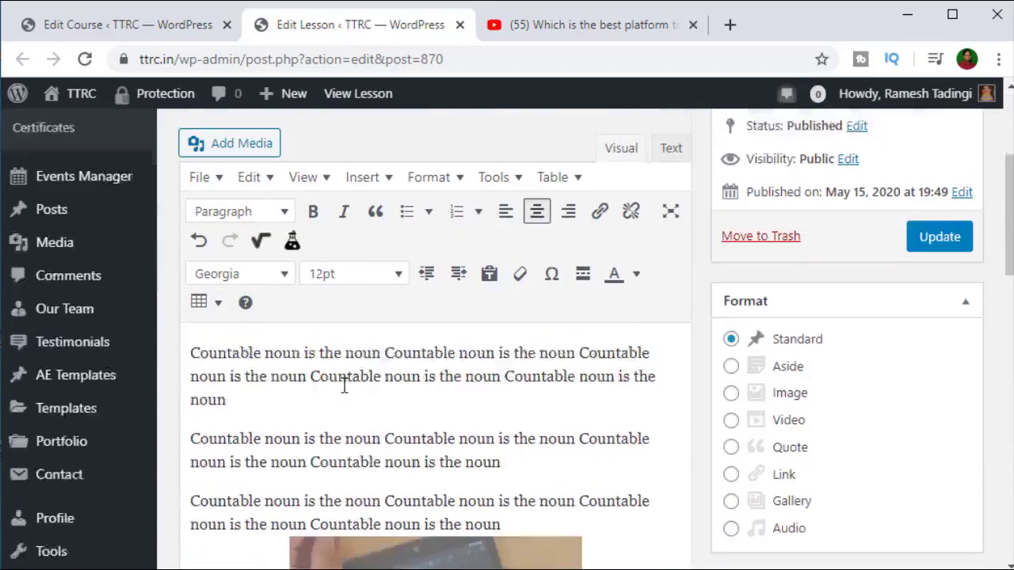
pyautogui.scroll(-10, 420, 380)
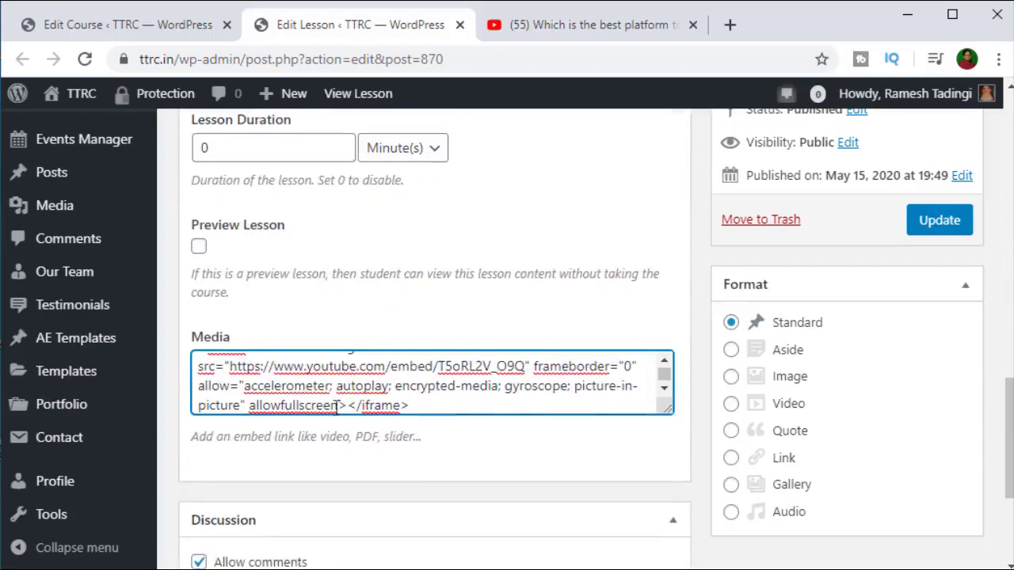
pyautogui.scroll(8, 392, 405)
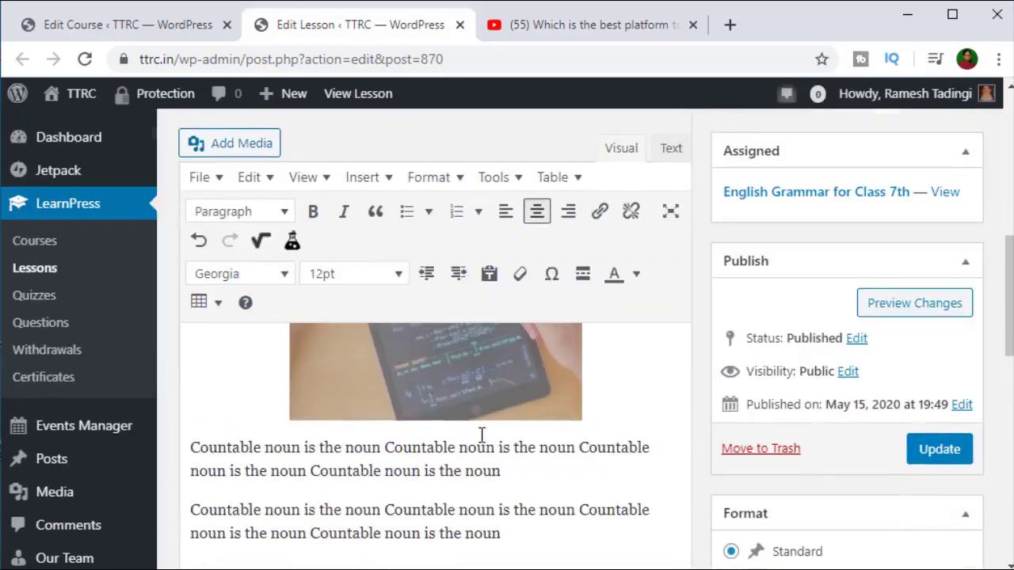
pyautogui.scroll(2, 481, 432)
pyautogui.scroll(-5, 463, 423)
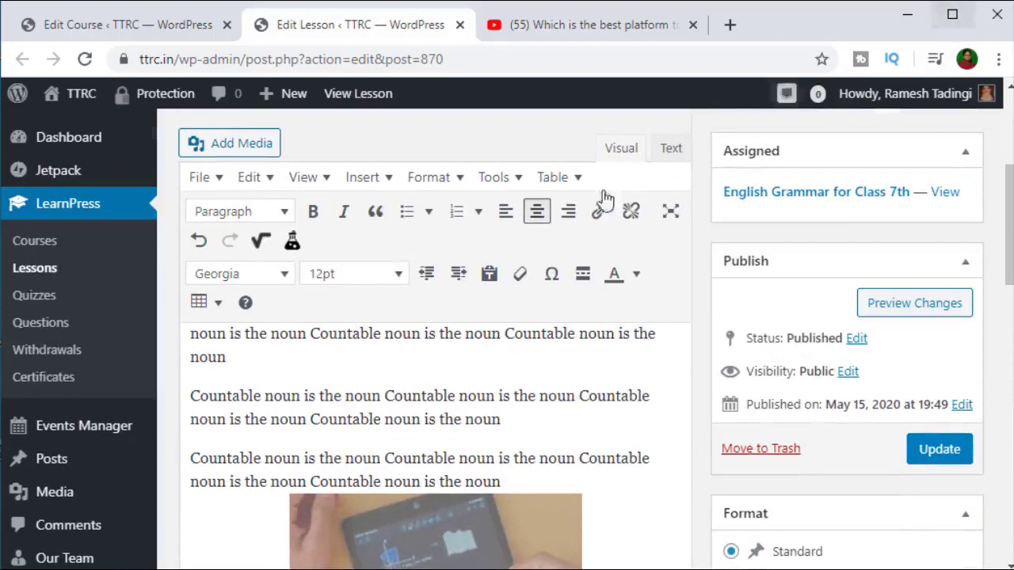
pyautogui.scroll(-2, 379, 418)
pyautogui.scroll(-5, 379, 418)
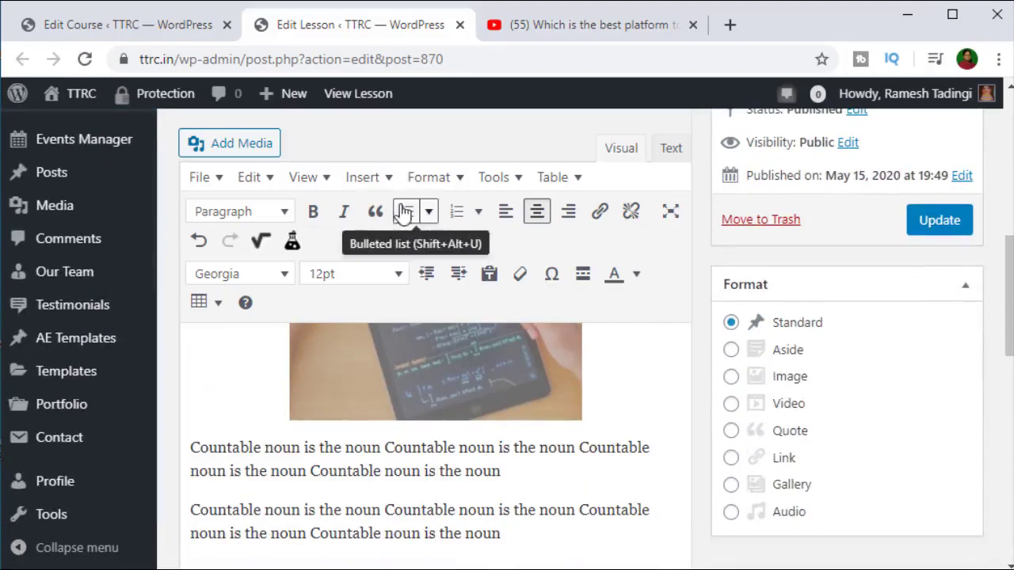
# Step: Add a bulleted list below the image, starting with 'option1'
pyautogui.click(529, 483)
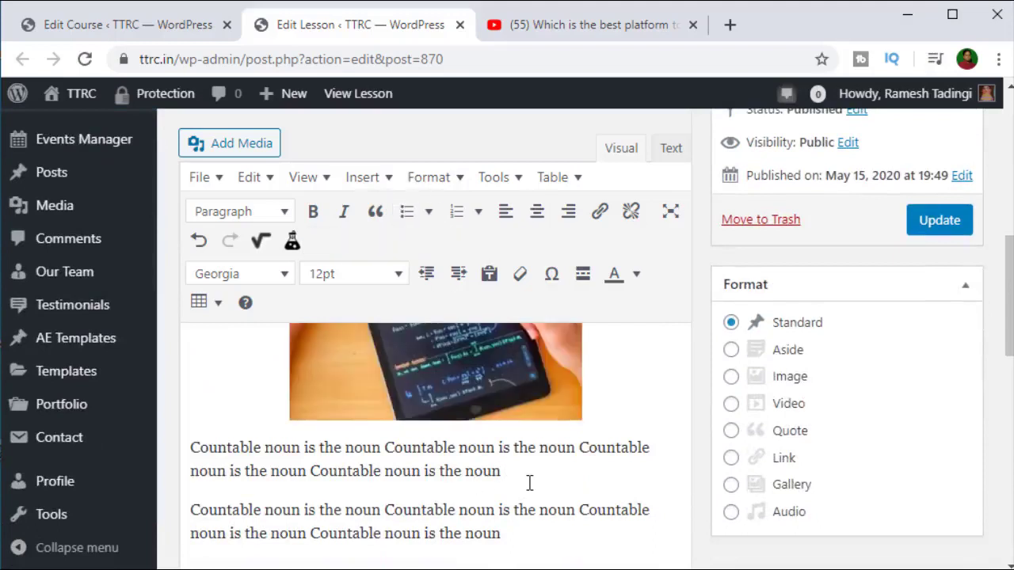
pyautogui.press('Return')
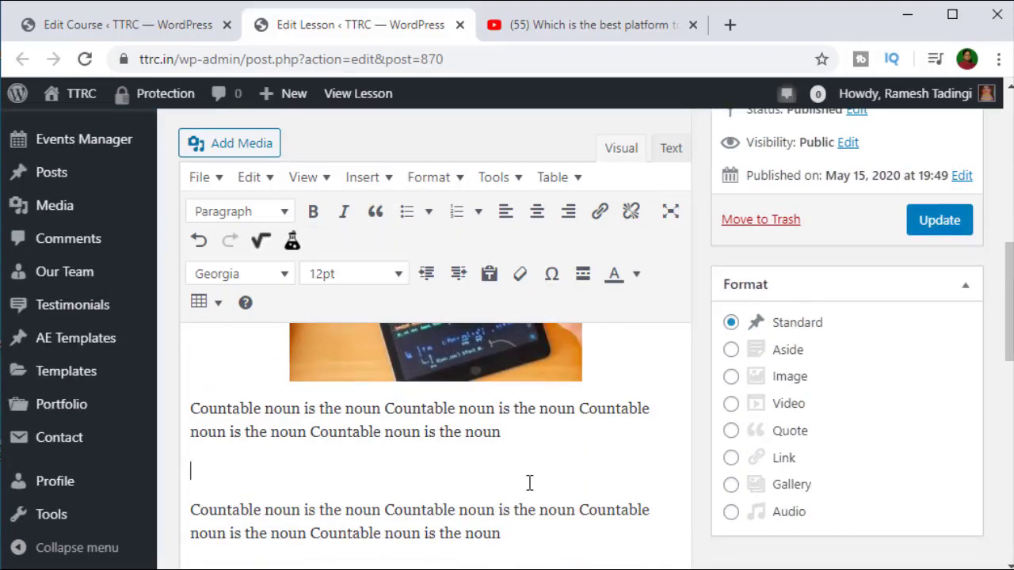
pyautogui.click(404, 212)
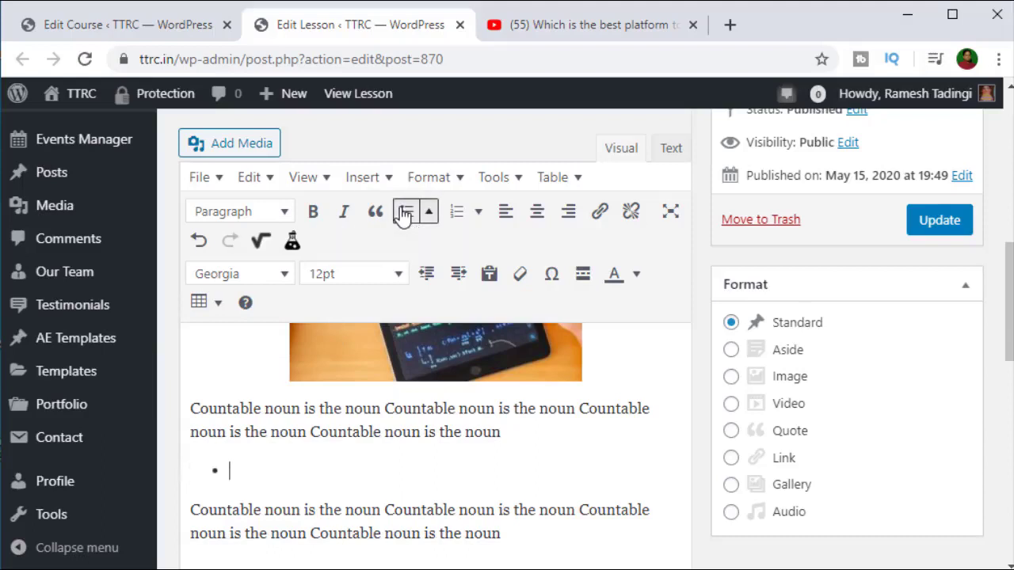
pyautogui.write('optio')
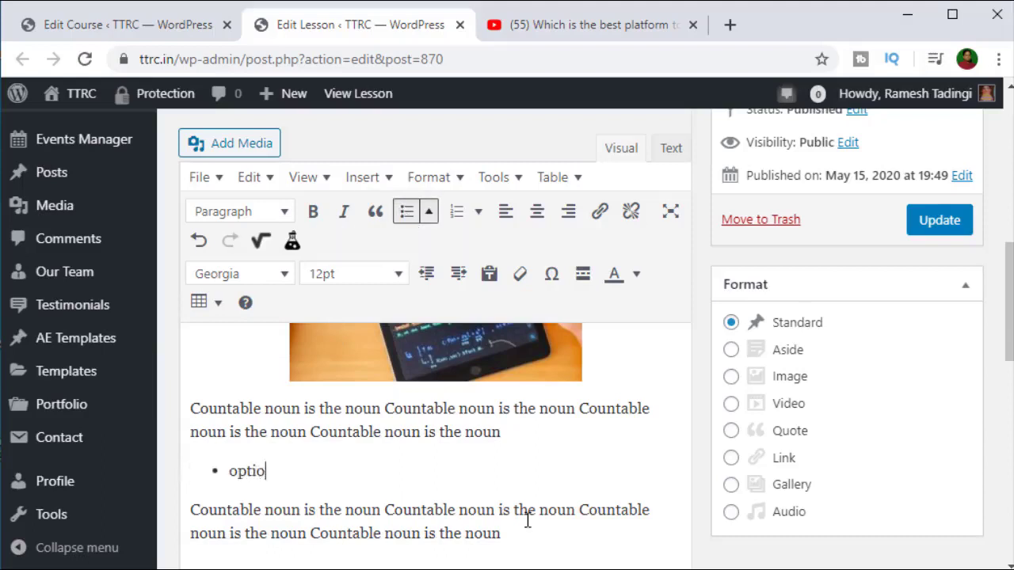
pyautogui.write('n1')
pyautogui.press('Return')
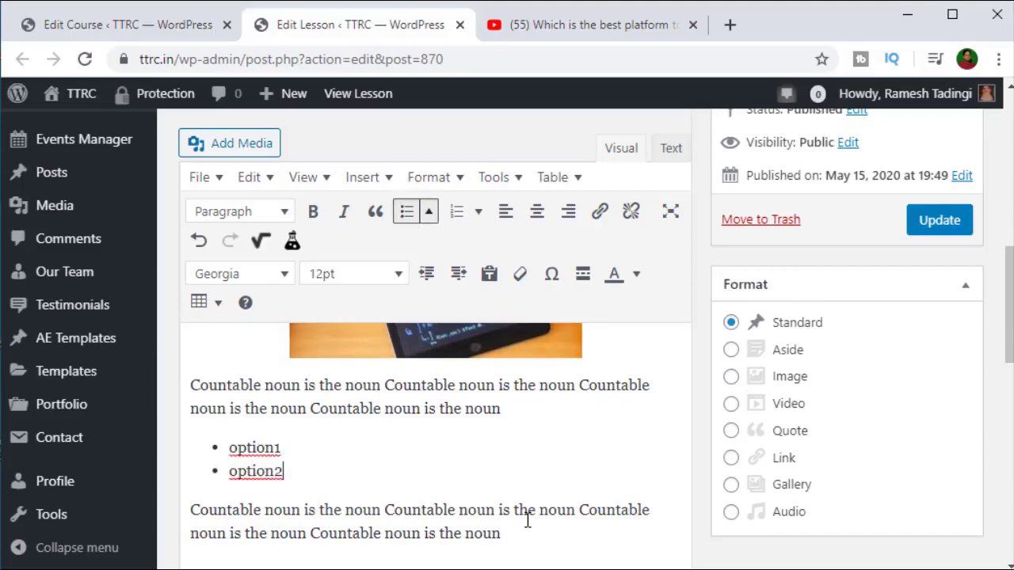
# Step: Save the Countable Noun lesson with Update
pyautogui.scroll(5, 564, 514)
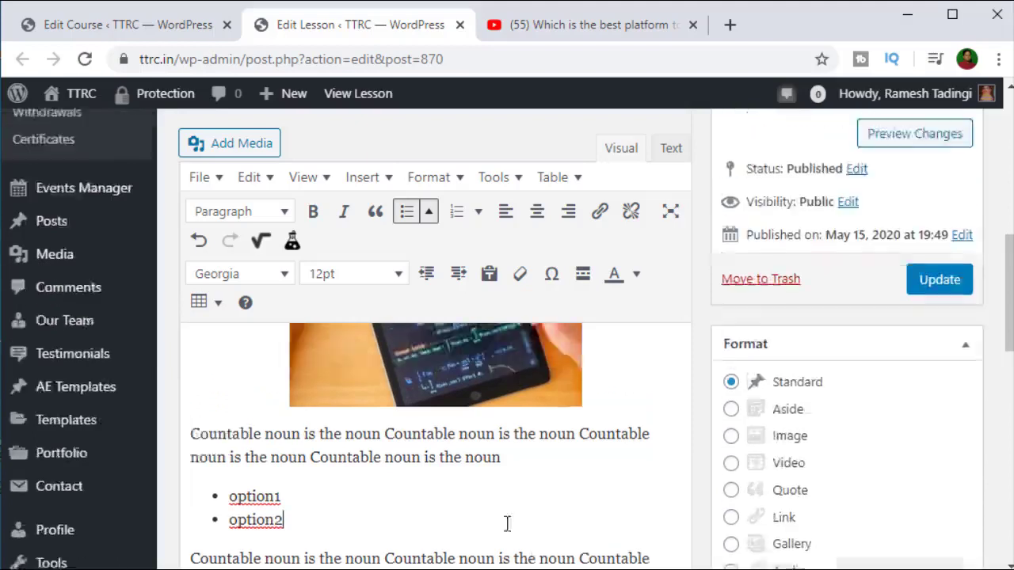
pyautogui.scroll(-5, 587, 451)
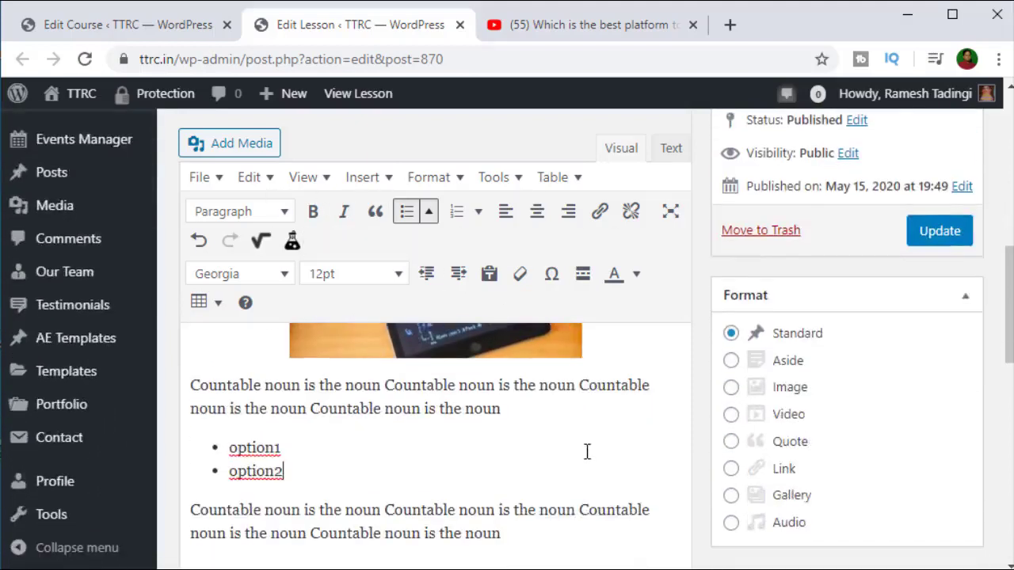
pyautogui.scroll(5, 907, 339)
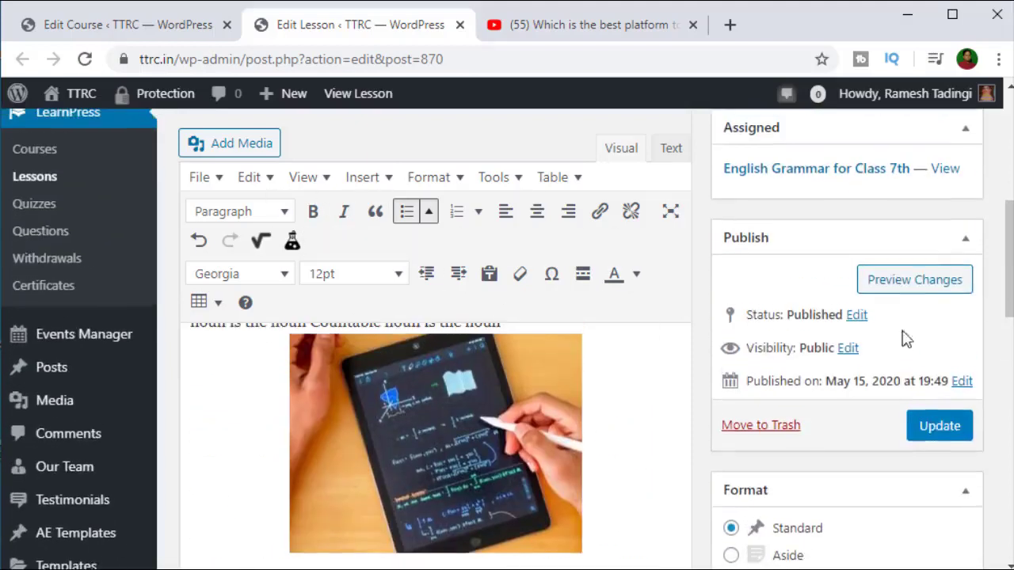
pyautogui.click(939, 428)
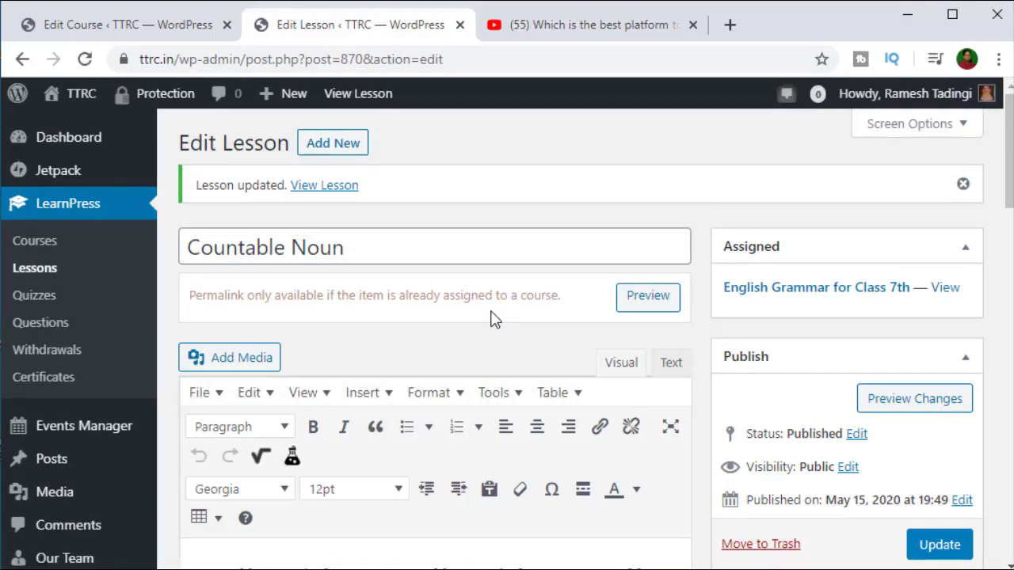
# Step: Close the Countable Noun lesson editor tab to return to the course
pyautogui.scroll(-3, 492, 319)
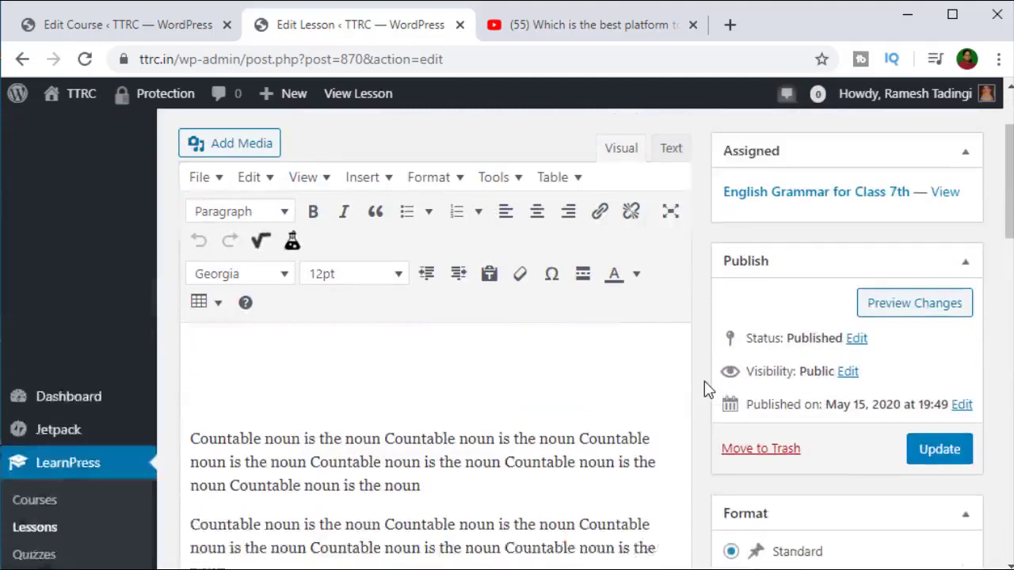
pyautogui.scroll(3, 708, 389)
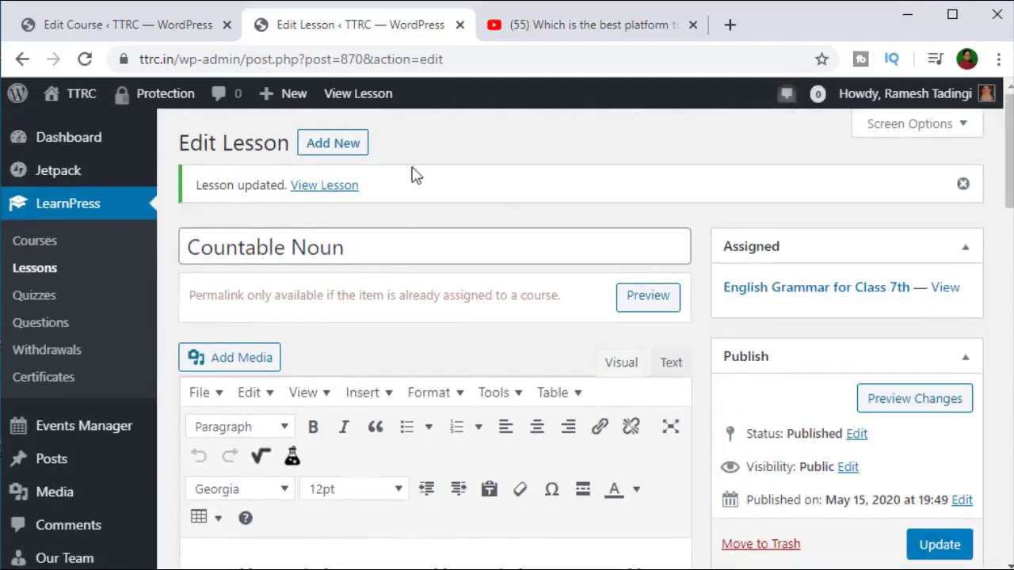
pyautogui.scroll(-3, 317, 272)
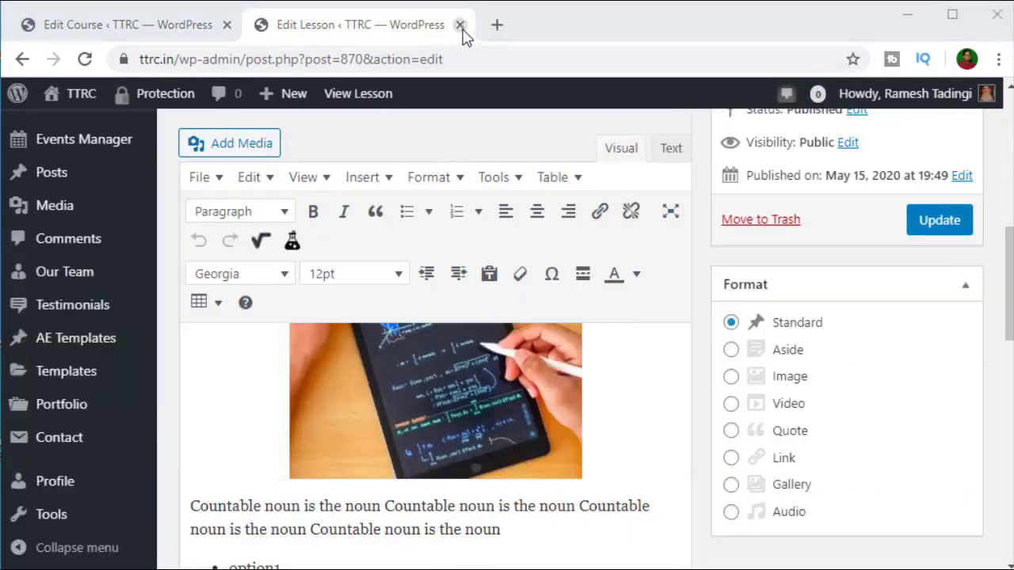
pyautogui.click(460, 26)
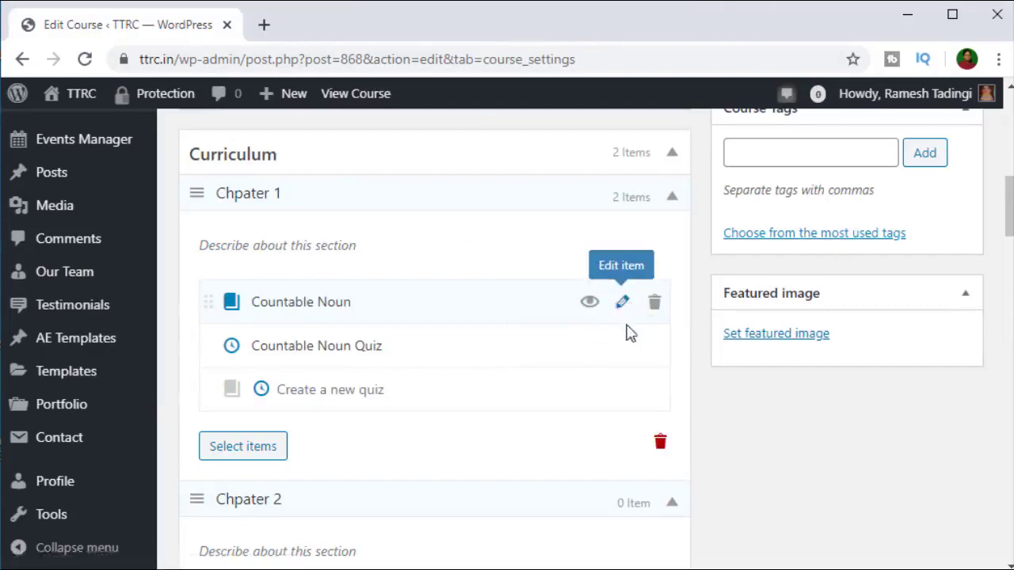
# Step: Reopen the Countable Noun lesson to check it, then close its tab again
pyautogui.click(623, 305)
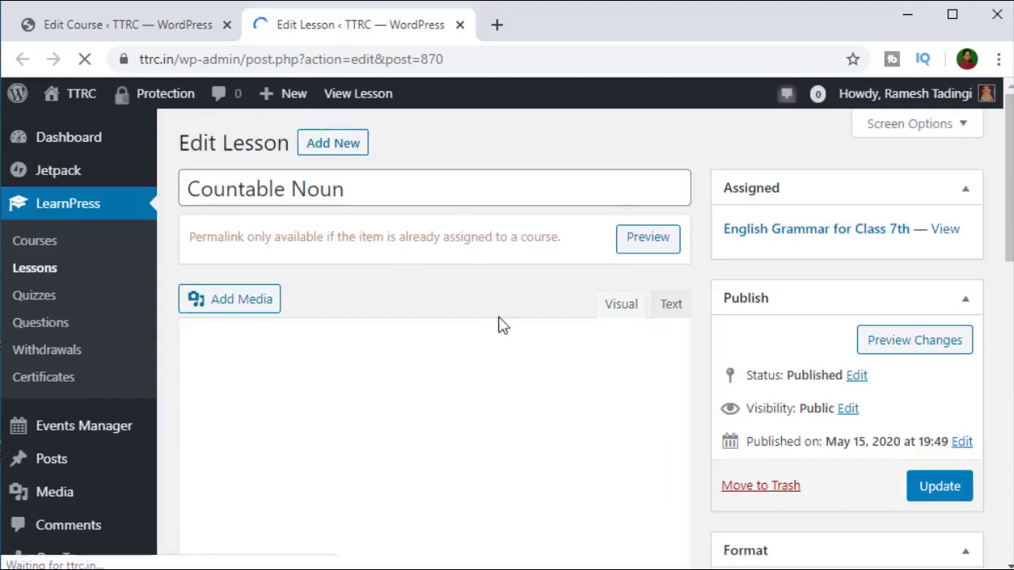
pyautogui.scroll(-15, 499, 324)
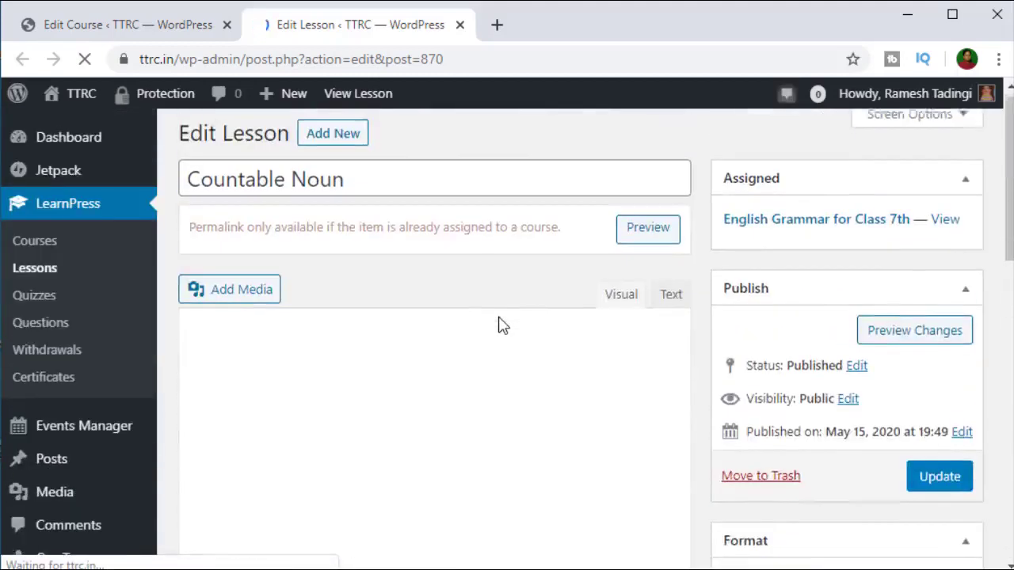
pyautogui.scroll(-2, 498, 317)
pyautogui.scroll(-5, 602, 373)
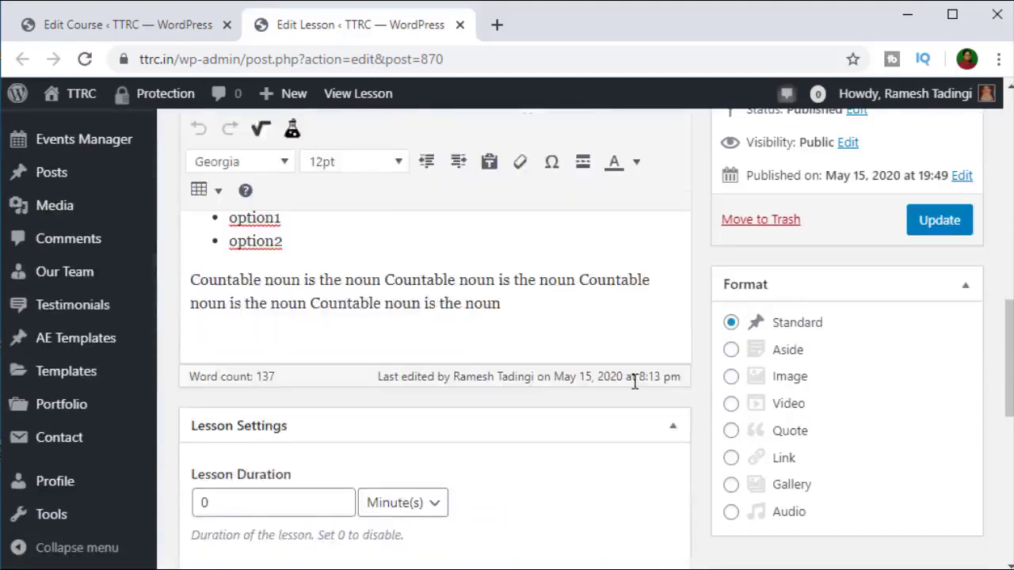
pyautogui.scroll(10, 633, 373)
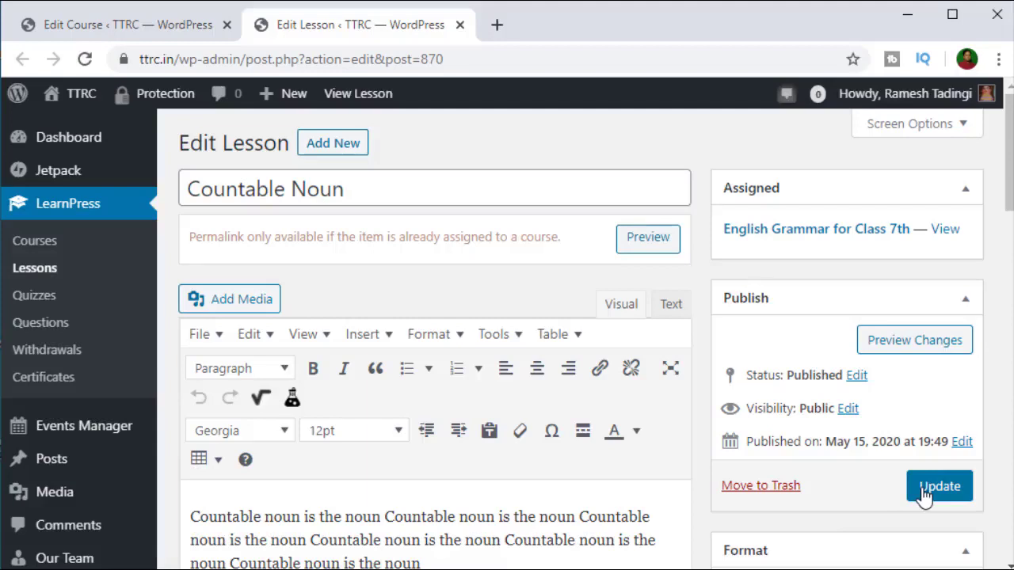
pyautogui.click(460, 25)
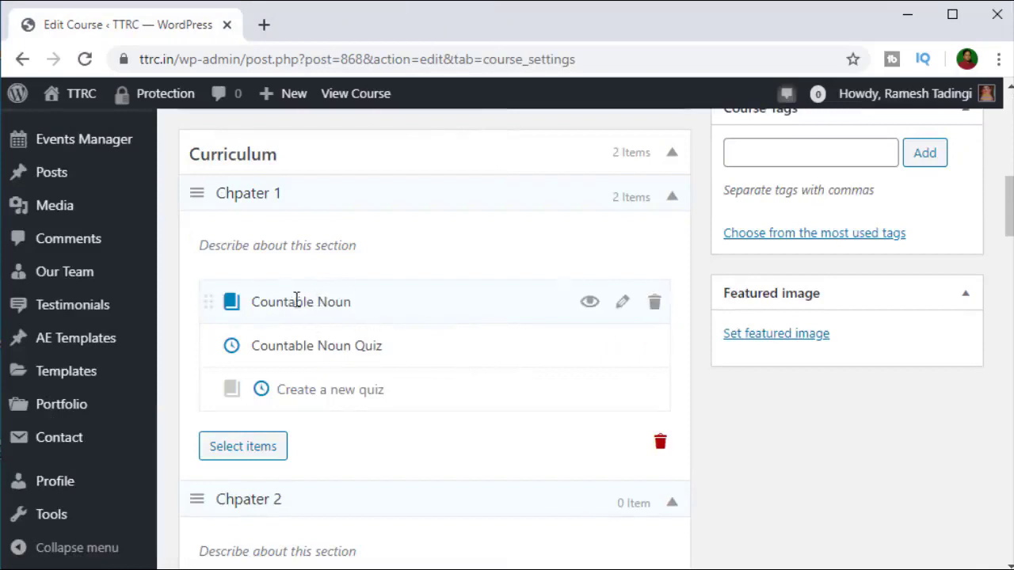
# Step: Toggle Countable Noun's preview on and off, then add lesson 'Uncountable Noun' to Chpater 1
pyautogui.click(594, 304)
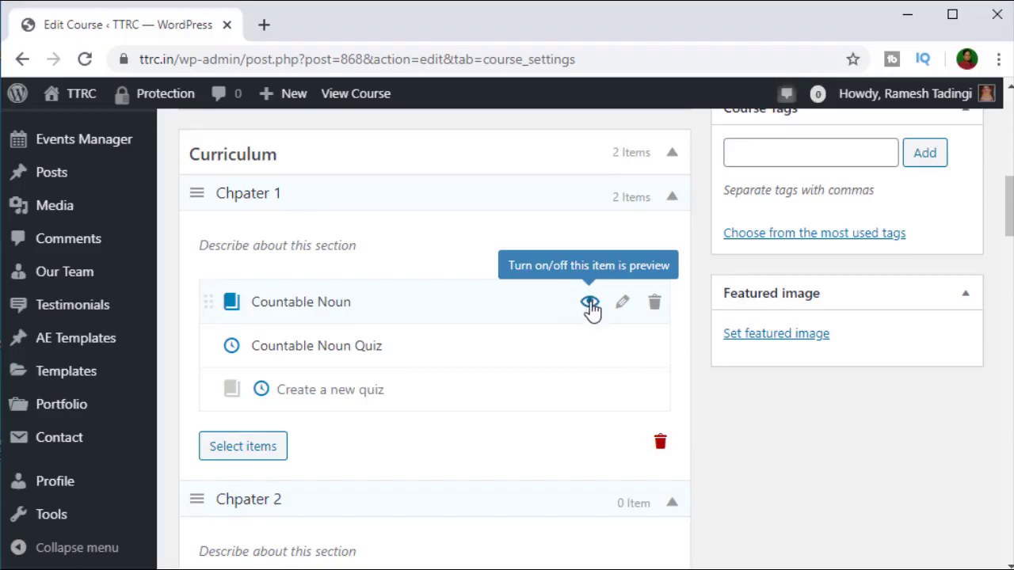
pyautogui.click(592, 308)
pyautogui.click(232, 390)
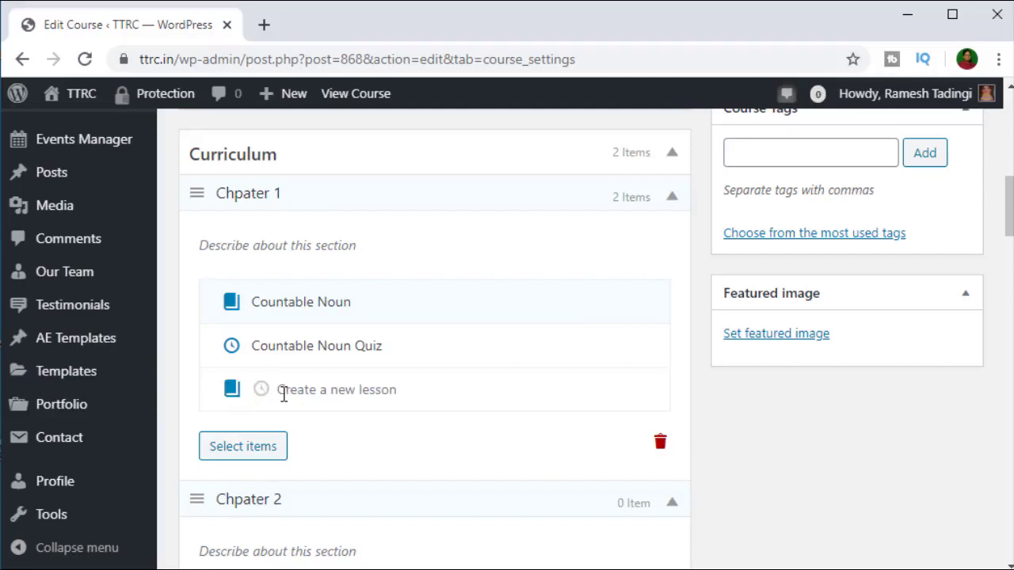
pyautogui.write('Uncountable Noun')
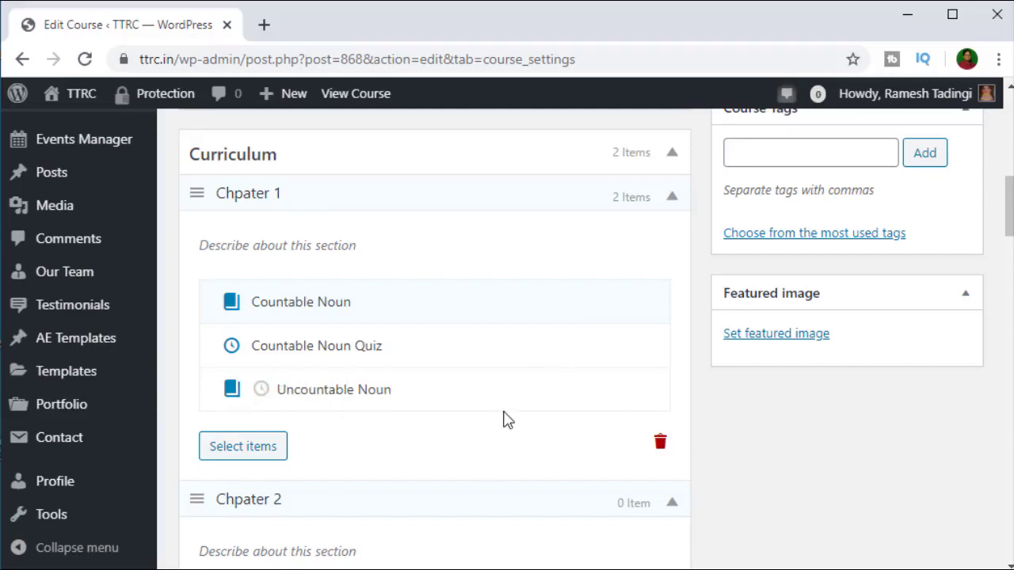
pyautogui.press('Return')
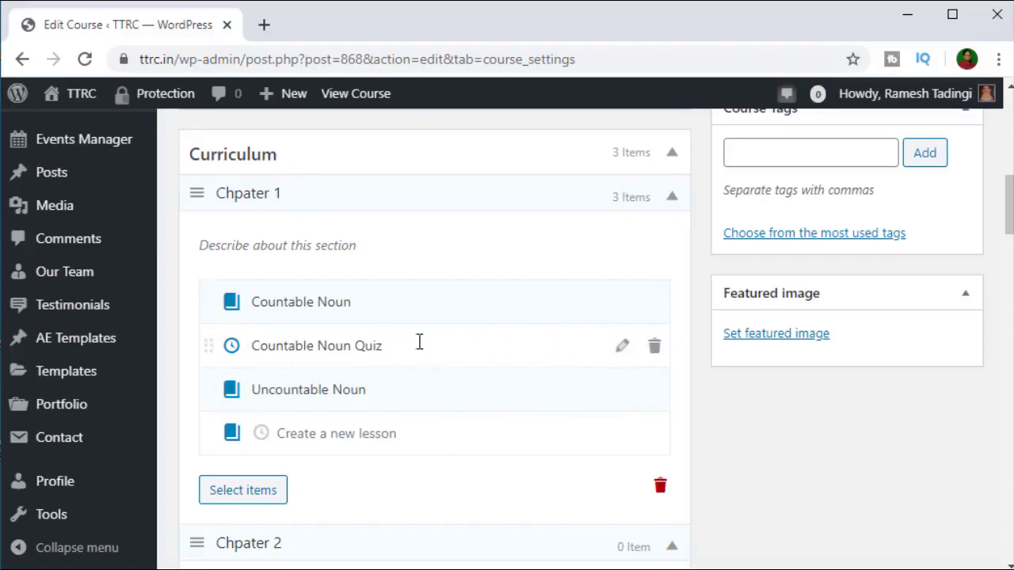
pyautogui.click(232, 347)
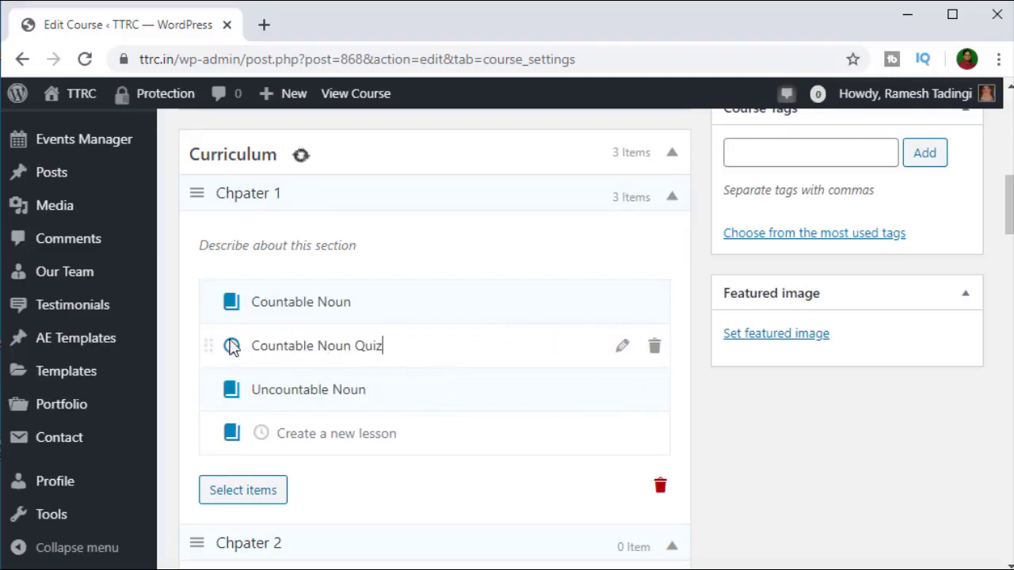
# Step: Open the Countable Noun Quiz for editing
pyautogui.click(624, 349)
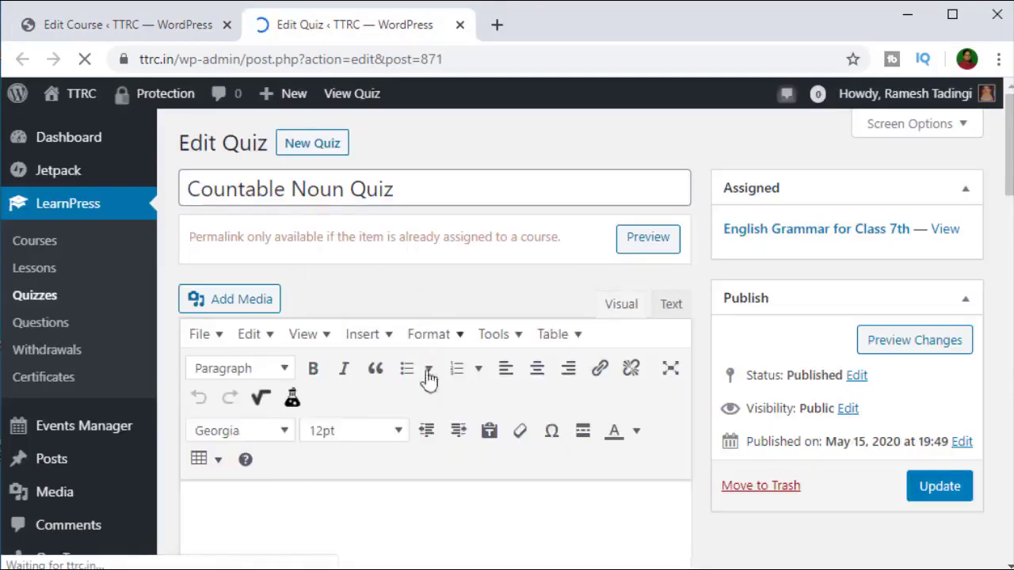
pyautogui.scroll(-4, 623, 396)
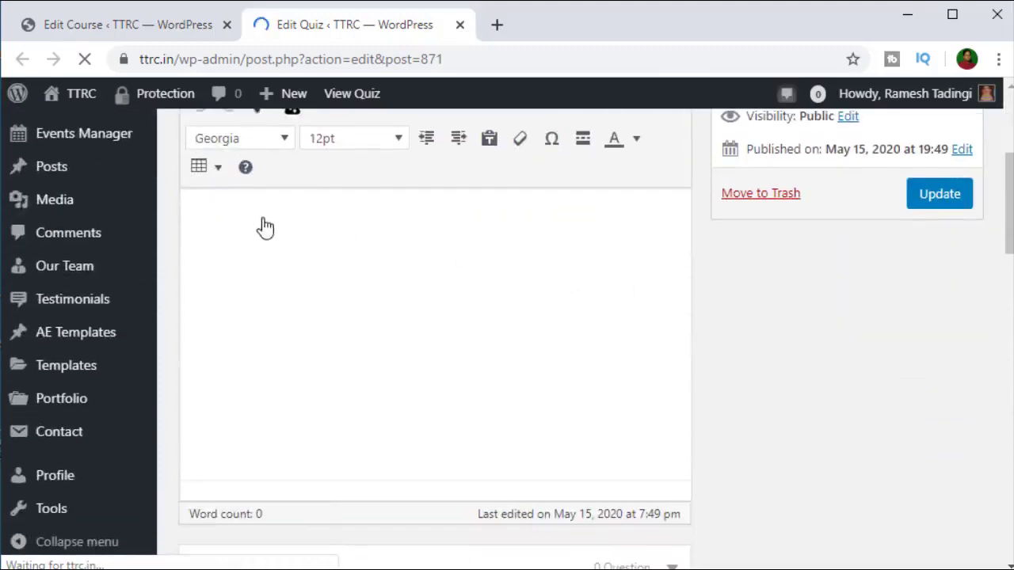
pyautogui.scroll(1, 362, 317)
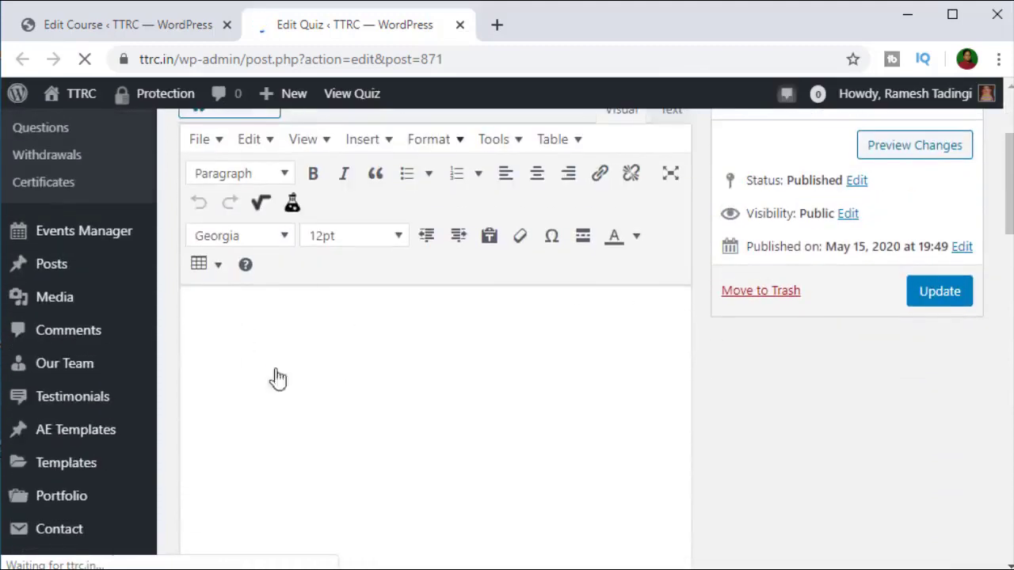
pyautogui.scroll(2, 277, 388)
pyautogui.scroll(-1, 316, 491)
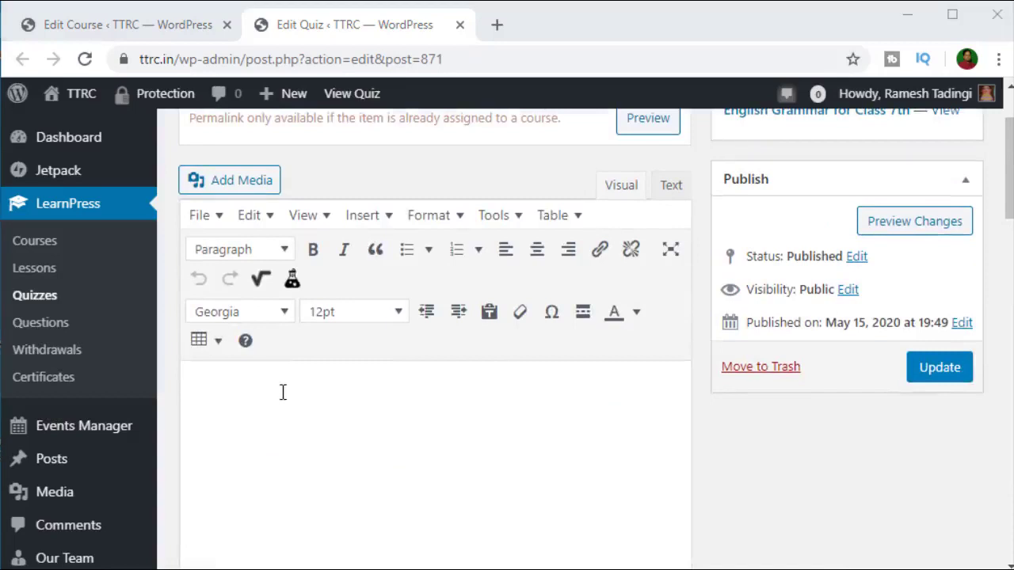
pyautogui.scroll(-2, 438, 446)
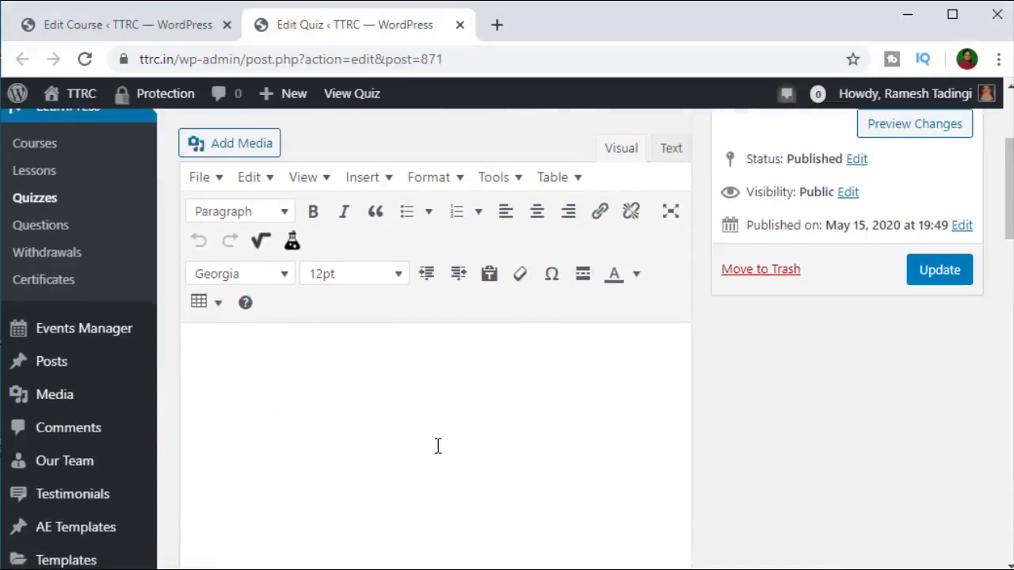
# Step: Write the quiz description: 10 questions, each 1 mark, all questions compulsory
pyautogui.click(312, 355)
pyautogui.write('This Qu')
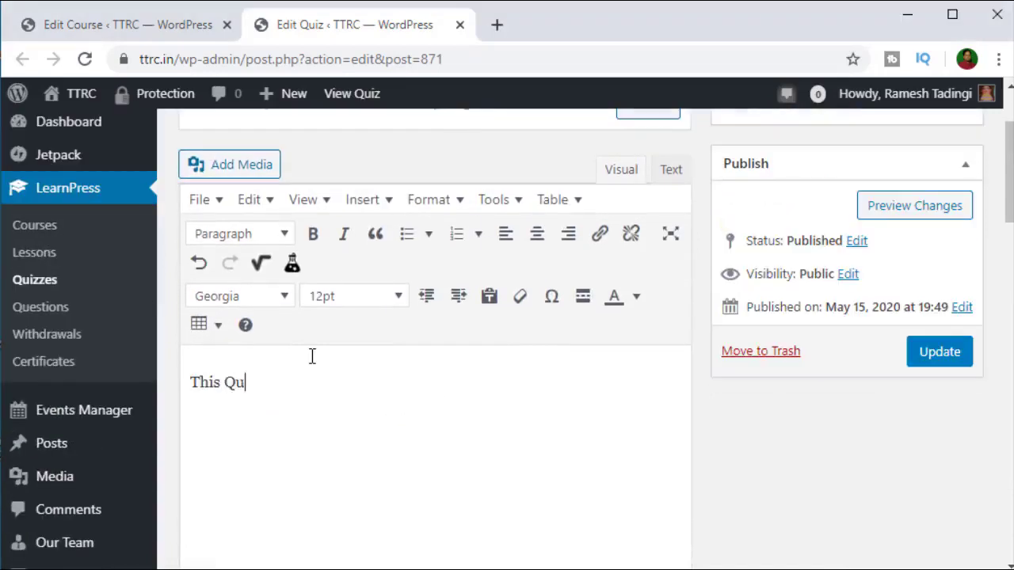
pyautogui.write('iz contains 10')
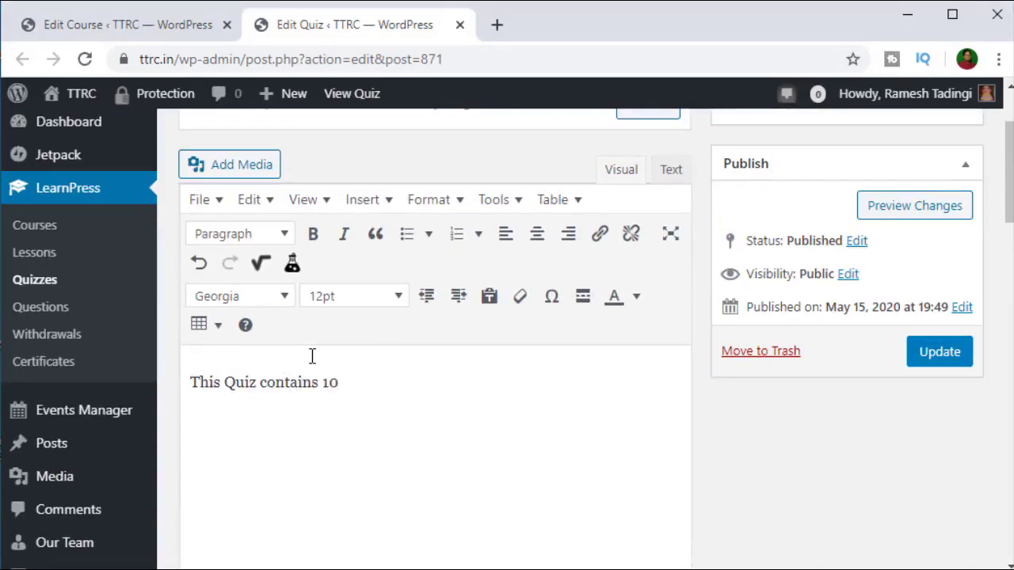
pyautogui.write(' questions')
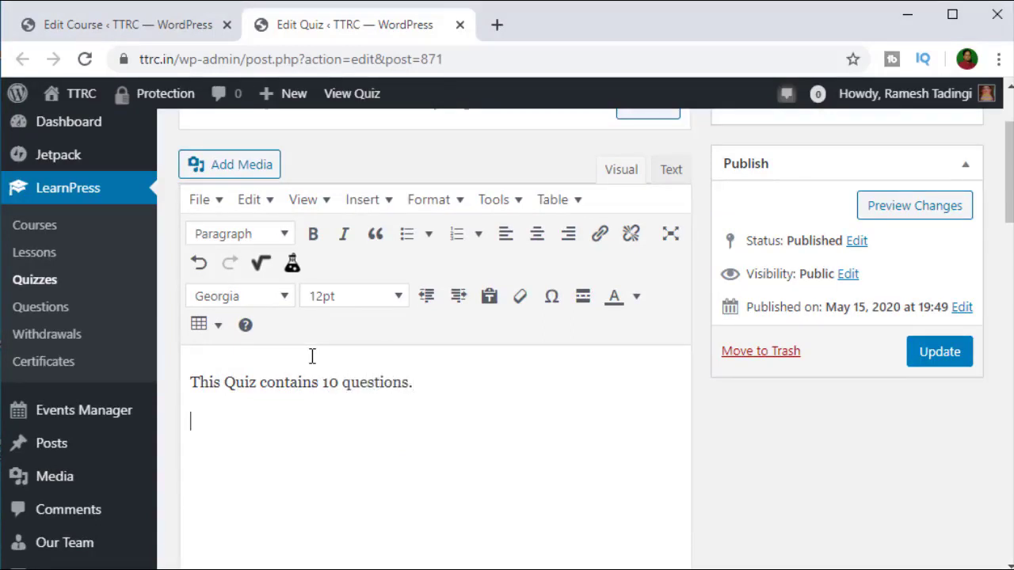
pyautogui.write('Each Question ca')
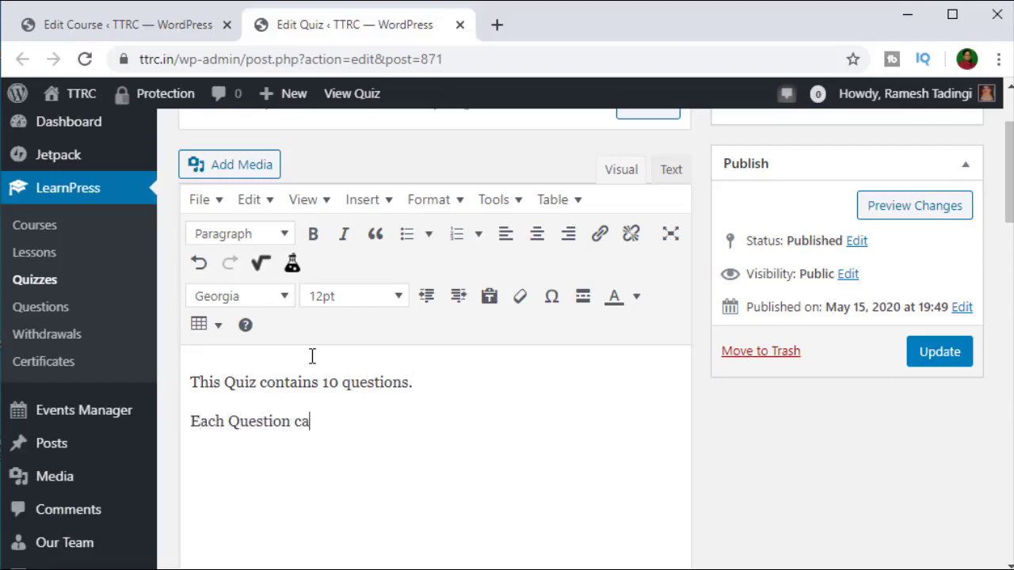
pyautogui.write('rries 1 mar')
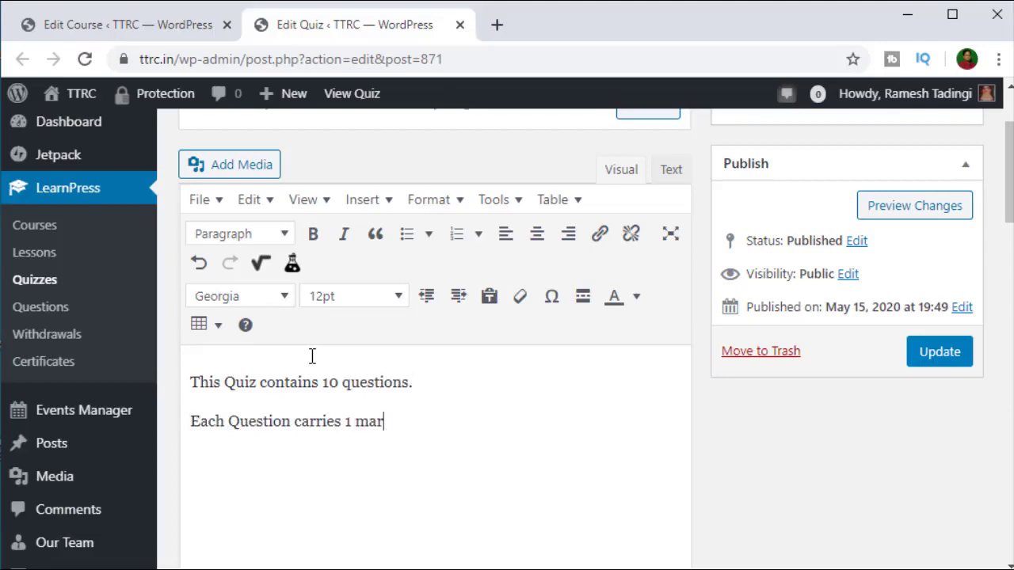
pyautogui.write('hk')
pyautogui.press('Return')
pyautogui.write('All questions a')
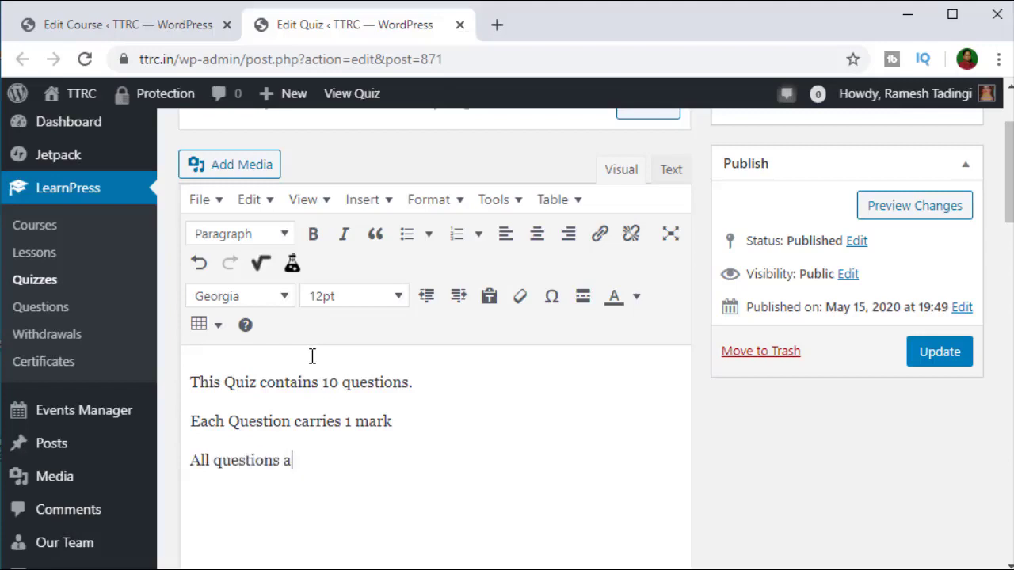
pyautogui.write('re compul')
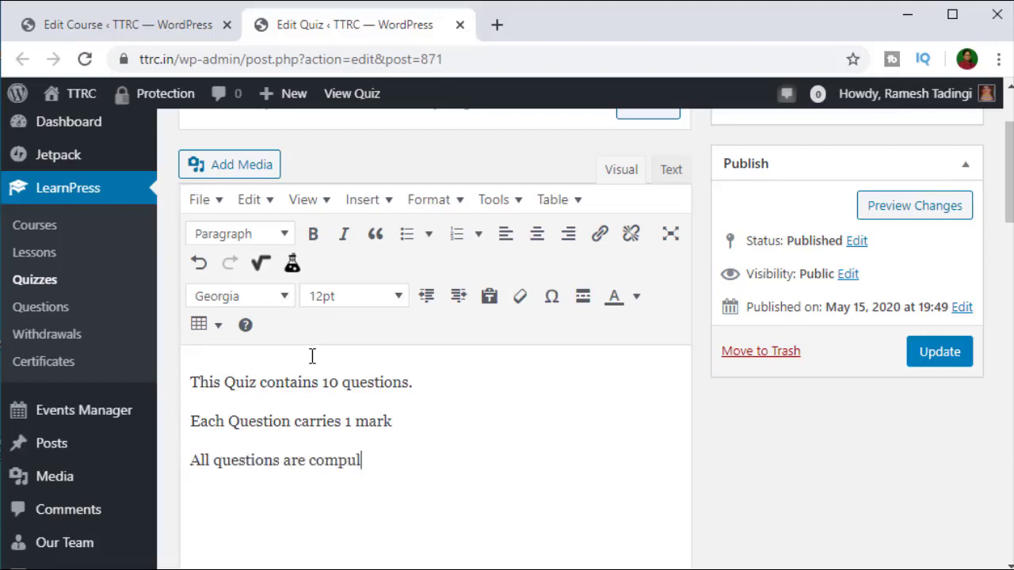
pyautogui.write('sury.')
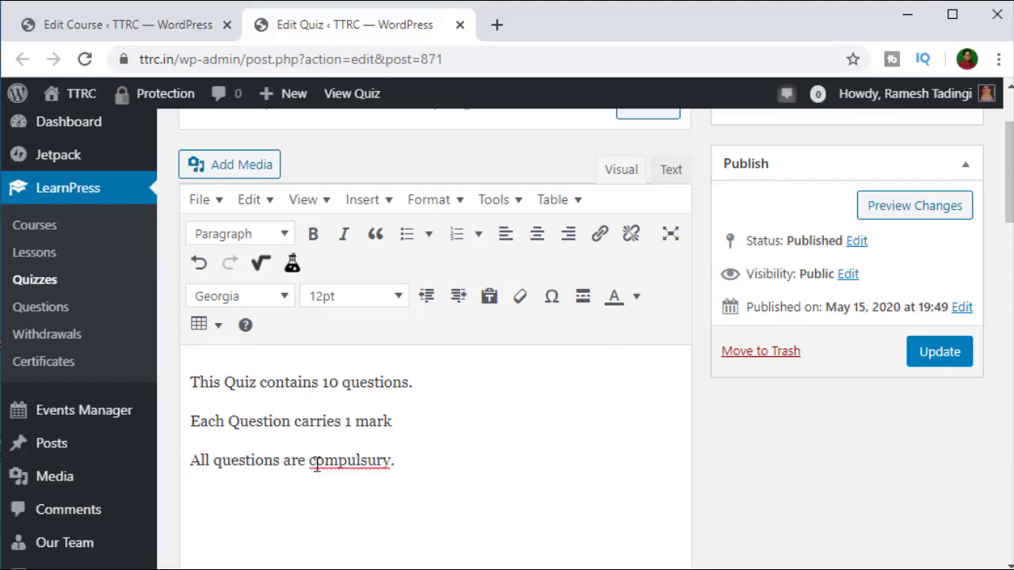
# Step: Correct 'compulsury' to 'compulsory' using the spell-check suggestion
pyautogui.rightClick(316, 464)
pyautogui.click(408, 231)
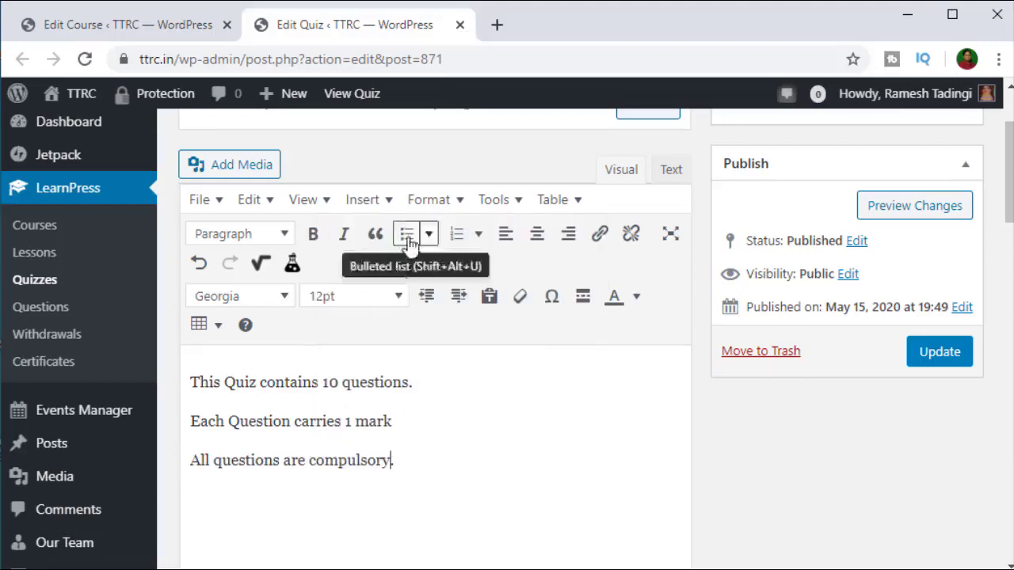
pyautogui.scroll(-3, 423, 443)
pyautogui.scroll(3, 421, 462)
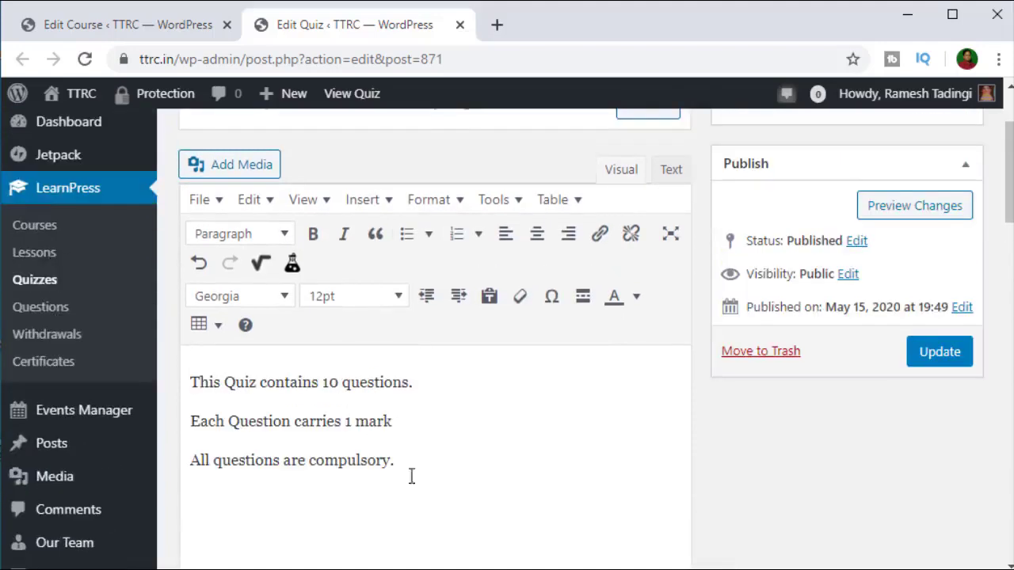
pyautogui.scroll(-5, 408, 468)
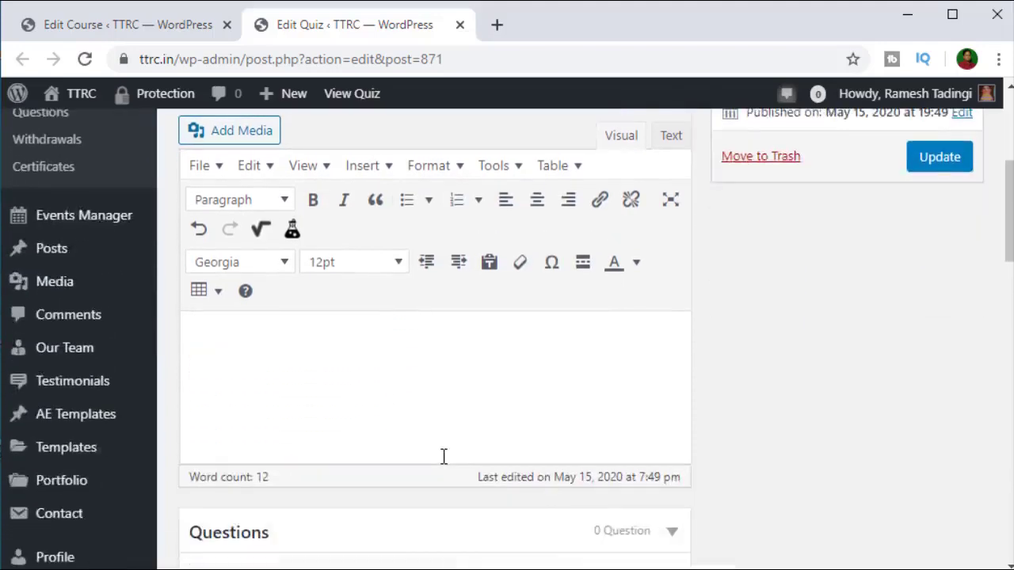
pyautogui.scroll(-2, 428, 460)
pyautogui.scroll(5, 404, 396)
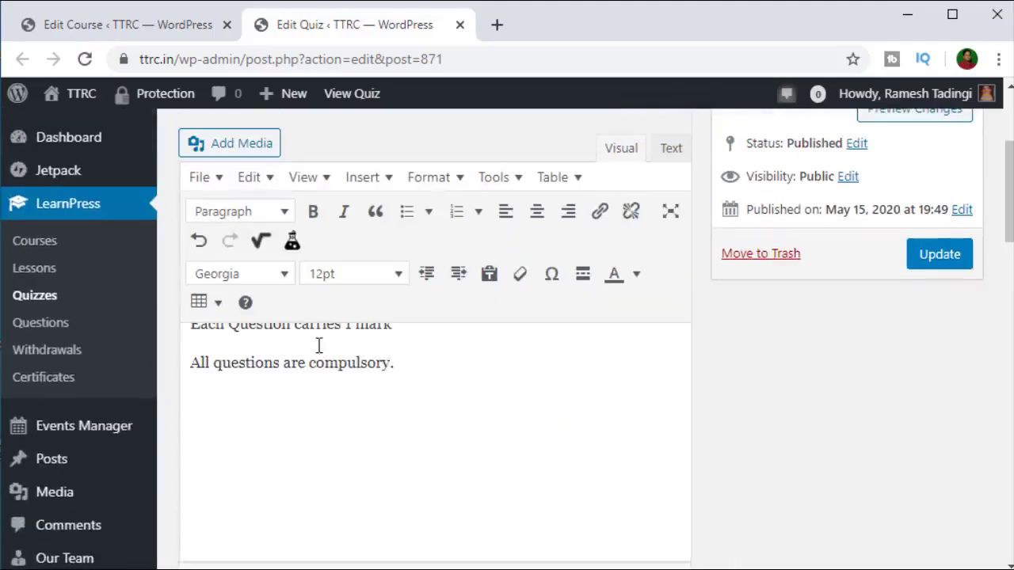
pyautogui.scroll(-1, 414, 331)
pyautogui.scroll(-2, 414, 332)
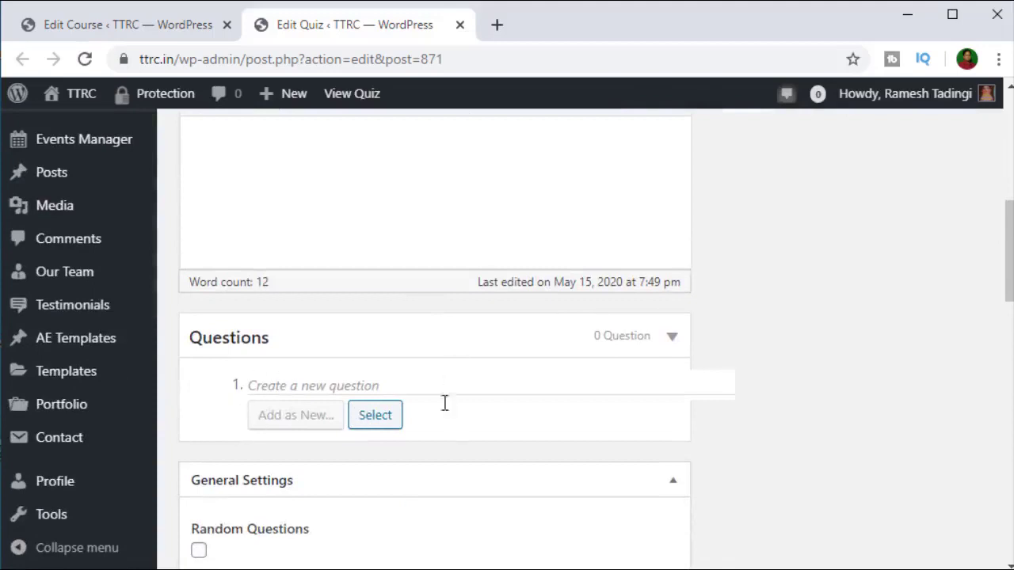
# Step: Enable Random Questions, Review Questions and Show Correct Answer in the quiz settings
pyautogui.scroll(-2, 443, 405)
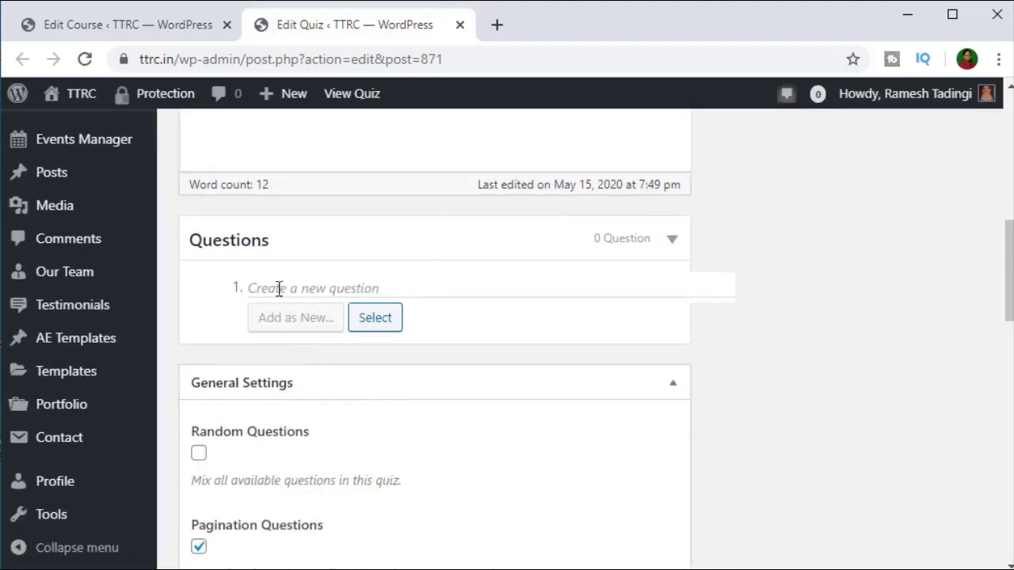
pyautogui.scroll(-2, 435, 312)
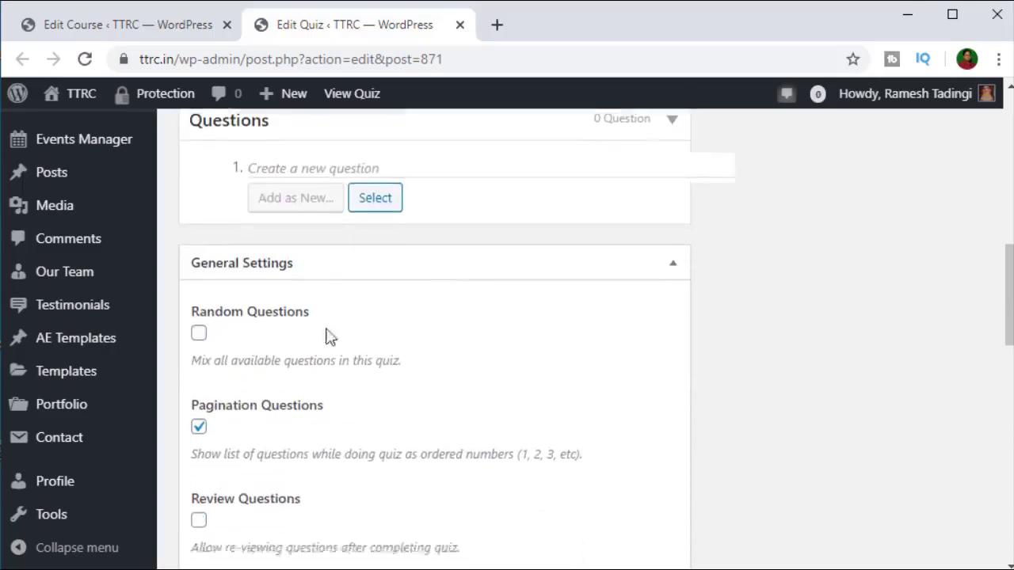
pyautogui.scroll(-2, 326, 335)
pyautogui.click(198, 264)
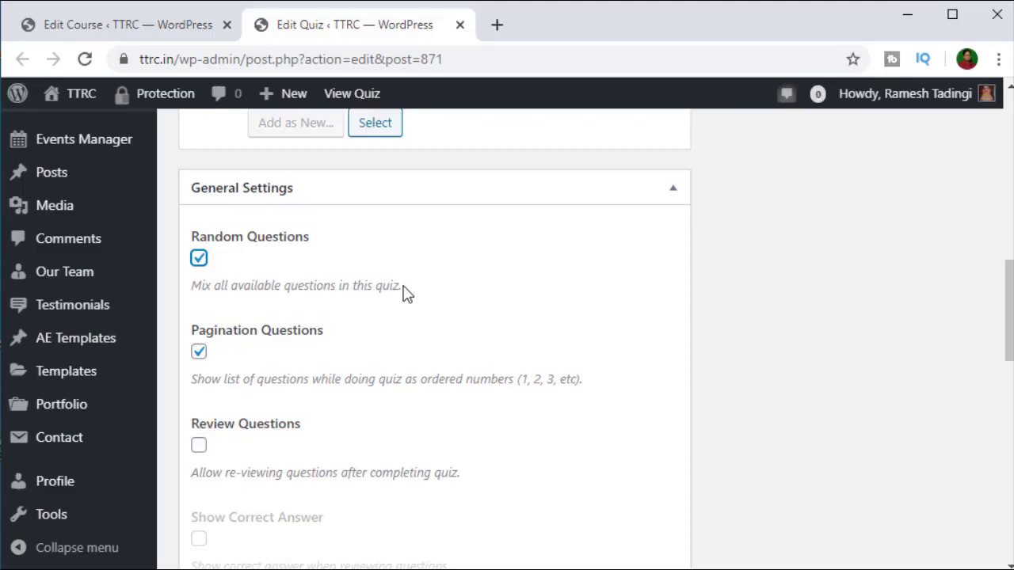
pyautogui.click(199, 445)
pyautogui.scroll(-2, 409, 388)
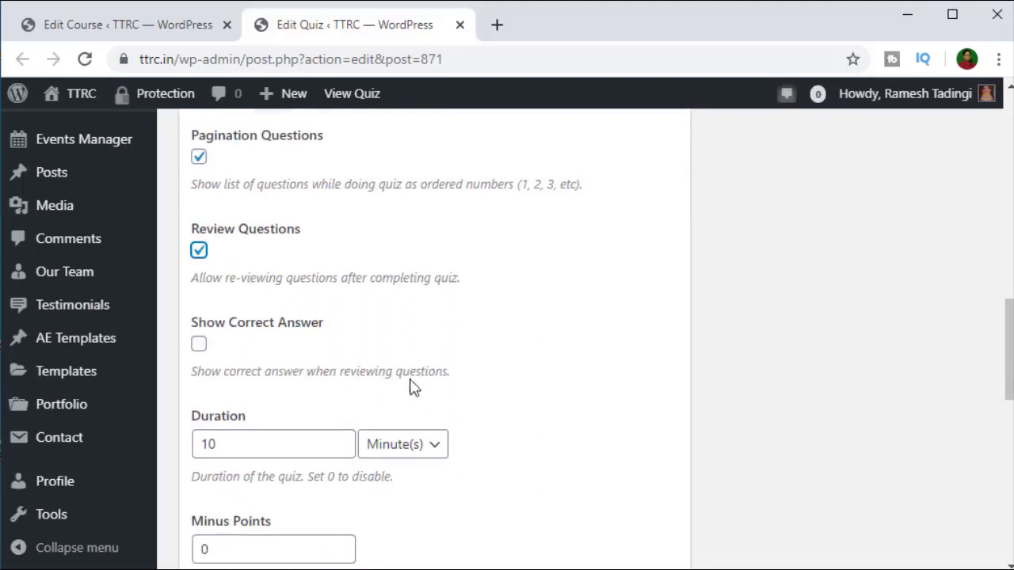
pyautogui.click(199, 343)
# Step: Set the quiz Re-Take count to 5
pyautogui.scroll(-2, 467, 339)
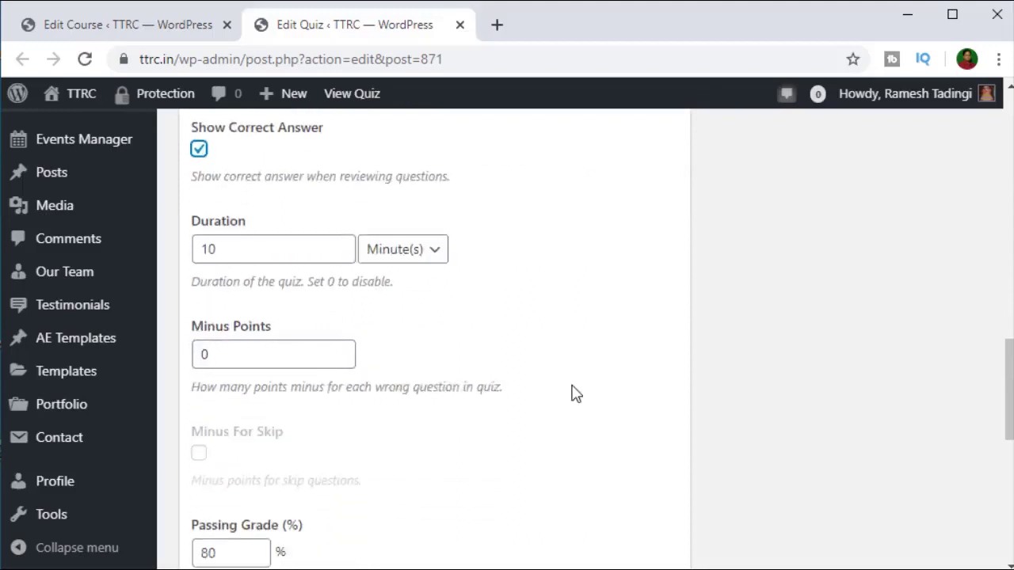
pyautogui.scroll(-1, 493, 388)
pyautogui.scroll(-2, 410, 373)
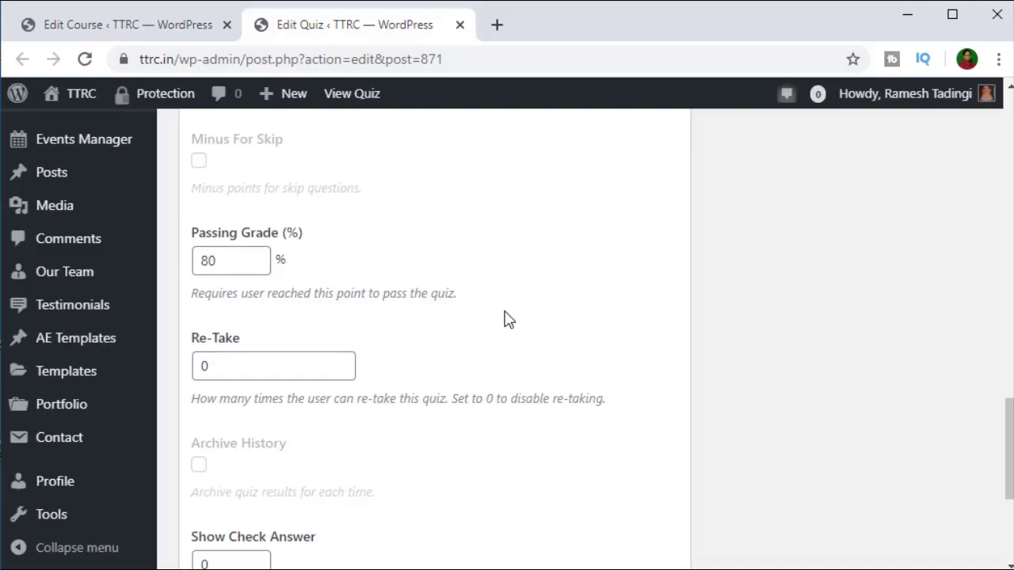
pyautogui.scroll(-1, 507, 320)
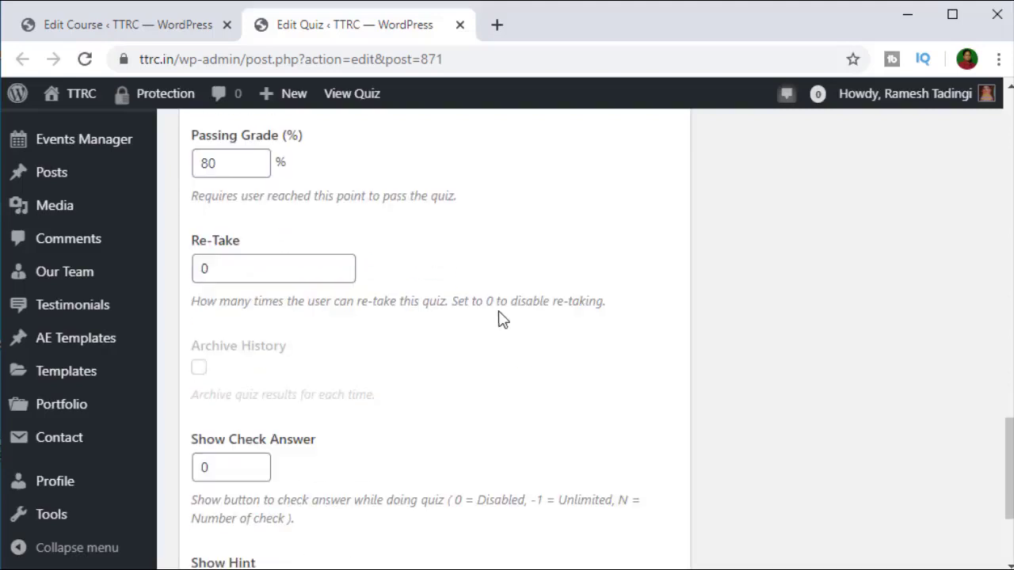
pyautogui.click(204, 270)
pyautogui.doubleClick(204, 270)
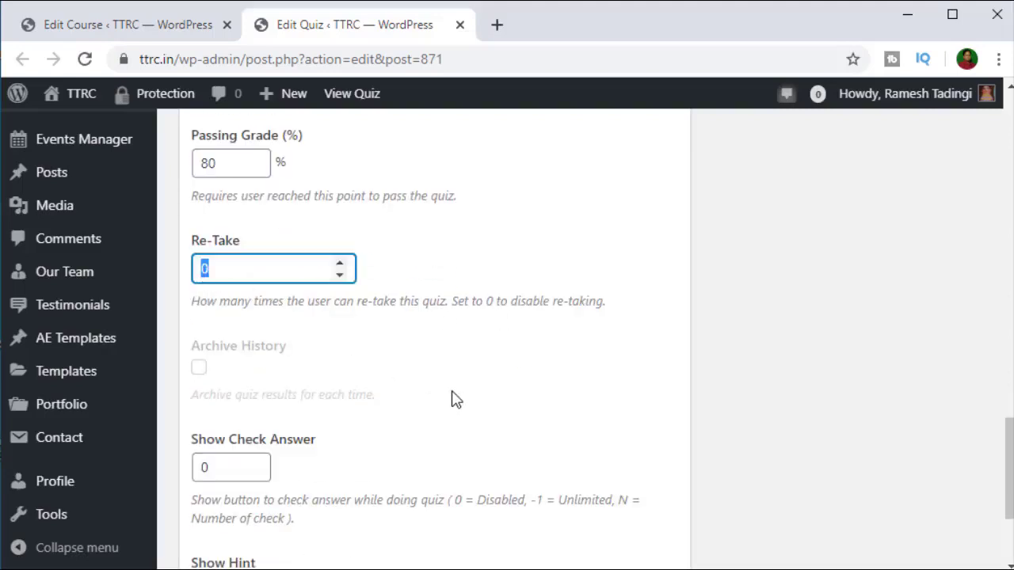
pyautogui.write('5')
pyautogui.scroll(-2, 245, 388)
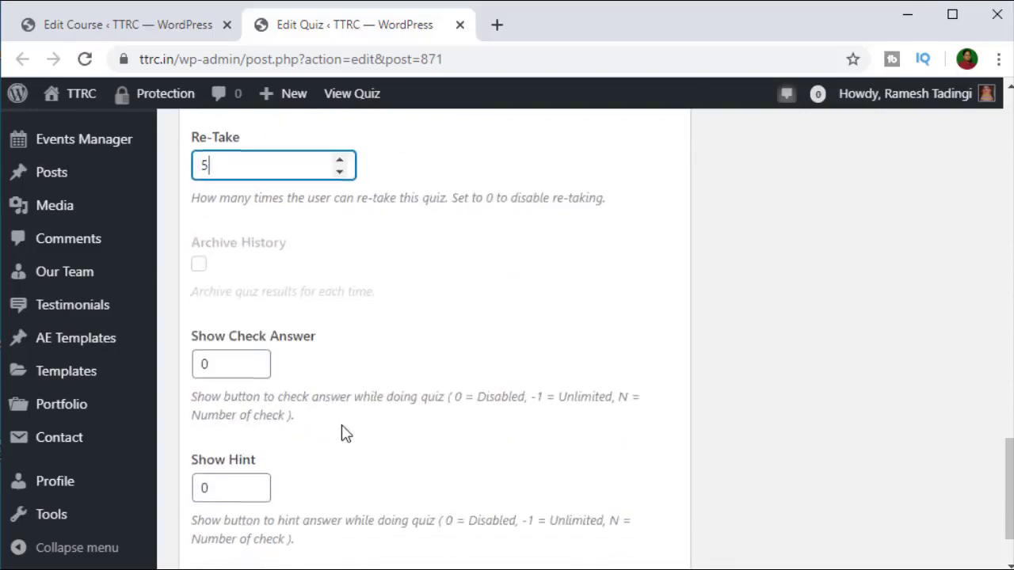
pyautogui.scroll(-2, 343, 428)
pyautogui.scroll(8, 342, 428)
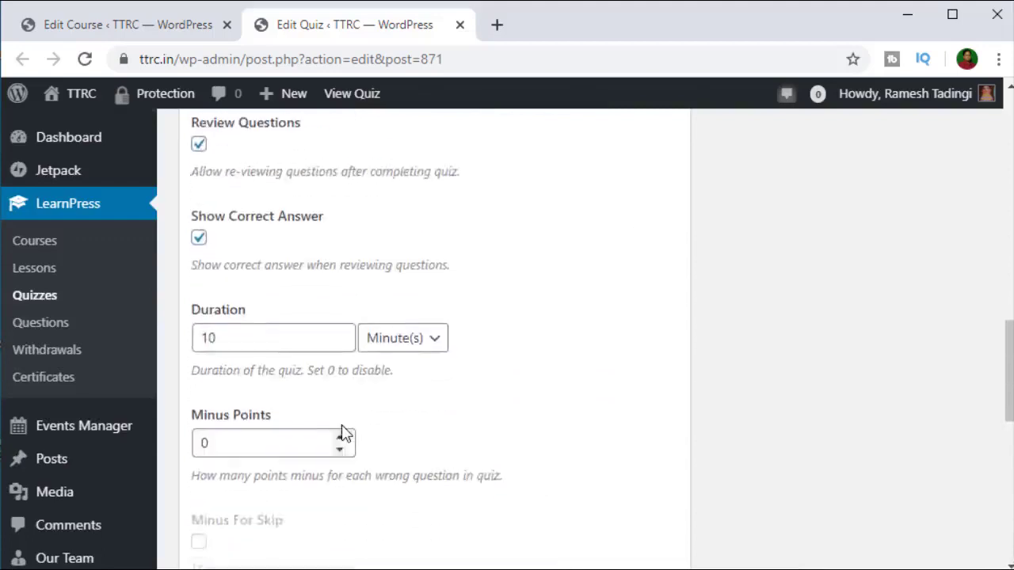
pyautogui.scroll(9, 344, 431)
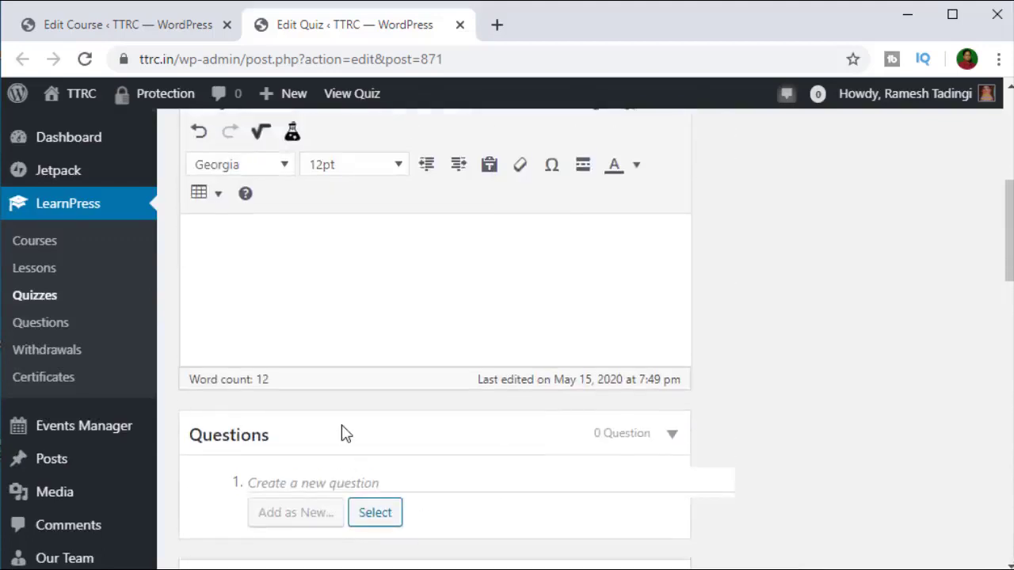
pyautogui.scroll(2, 342, 433)
pyautogui.scroll(-1, 720, 238)
pyautogui.scroll(1, 923, 252)
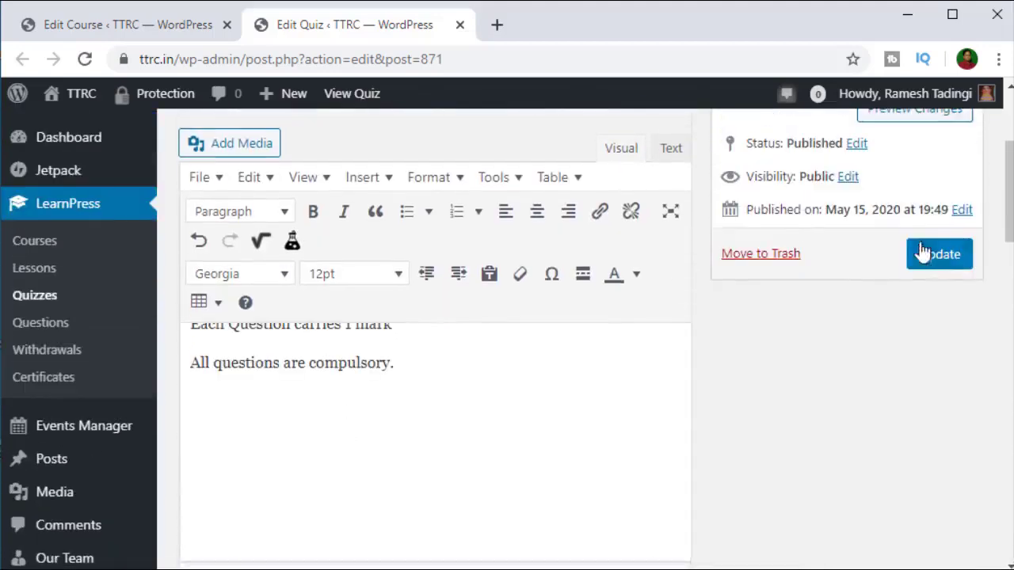
pyautogui.scroll(3, 935, 261)
# Step: Update the Countable Noun Quiz and wait for the 'Quiz updated' confirmation
pyautogui.click(941, 450)
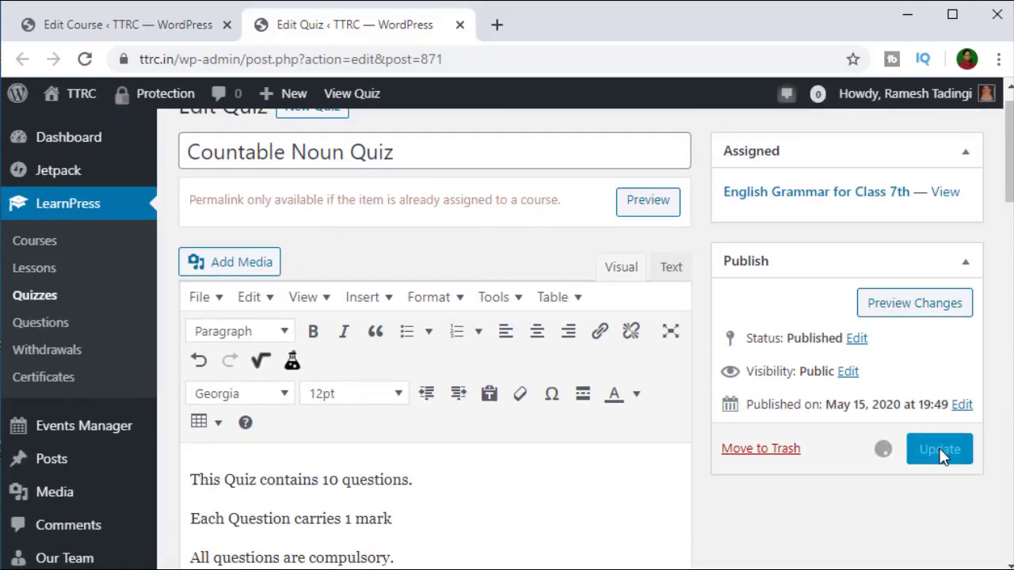
pyautogui.click(939, 450)
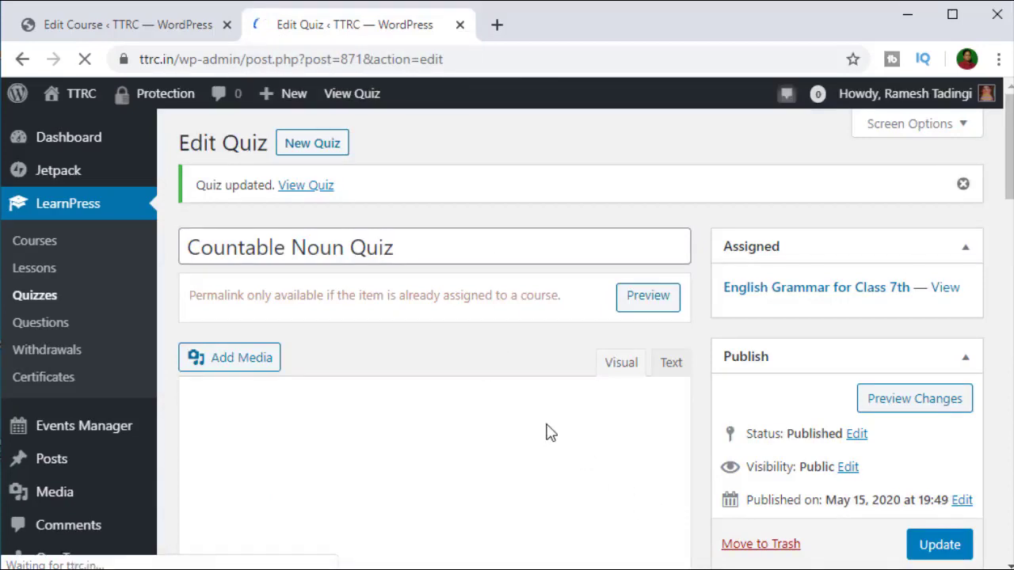
pyautogui.scroll(-4, 539, 432)
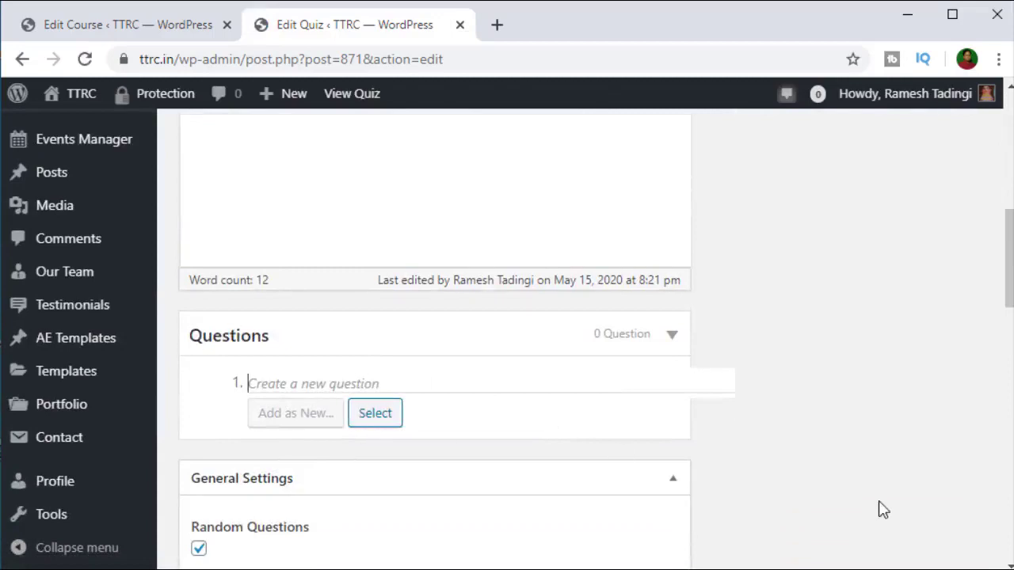
# Step: Create the quiz question 'Choose correct answer', added as a True Or False question
pyautogui.write('Fi')
pyautogui.press('BackSpace')
pyautogui.write('SIngle Cho')
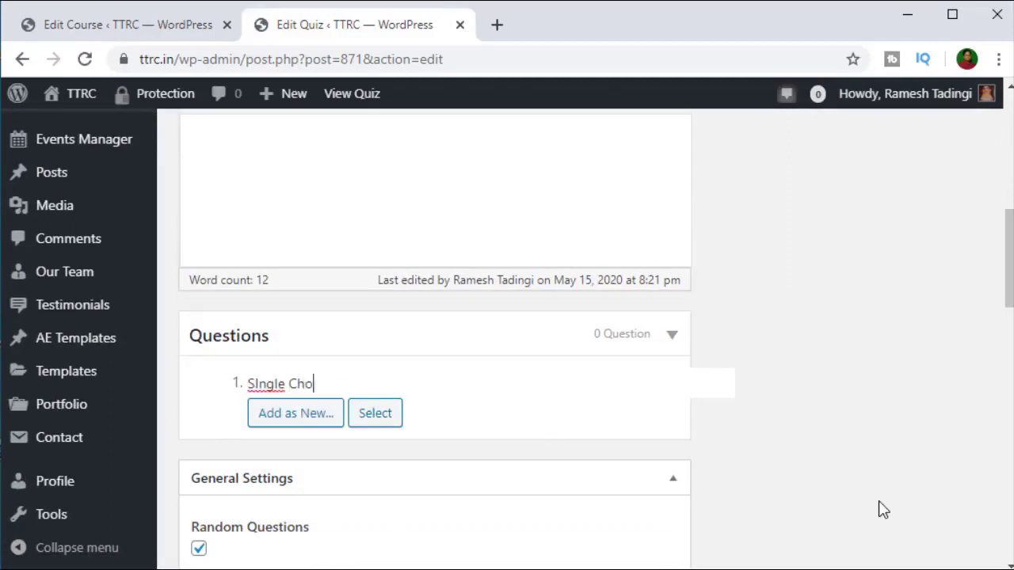
pyautogui.write('u')
pyautogui.press('BackSpace')
pyautogui.press('BackSpace')
pyautogui.press('BackSpace')
pyautogui.press('BackSpace')
pyautogui.press('BackSpace')
pyautogui.press('BackSpace')
pyautogui.press('BackSpace')
pyautogui.press('BackSpace')
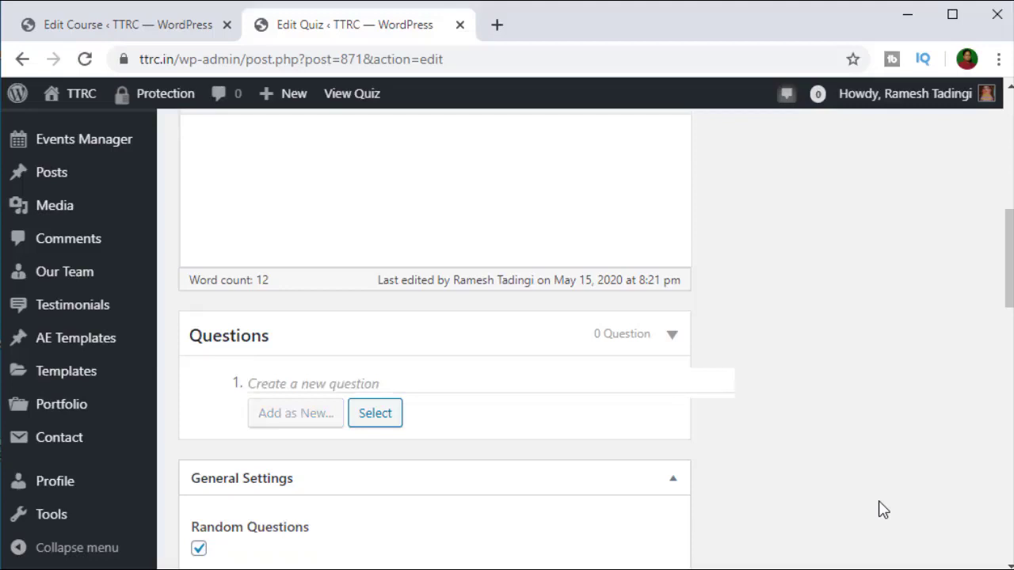
pyautogui.write('Chooe')
pyautogui.write('e co')
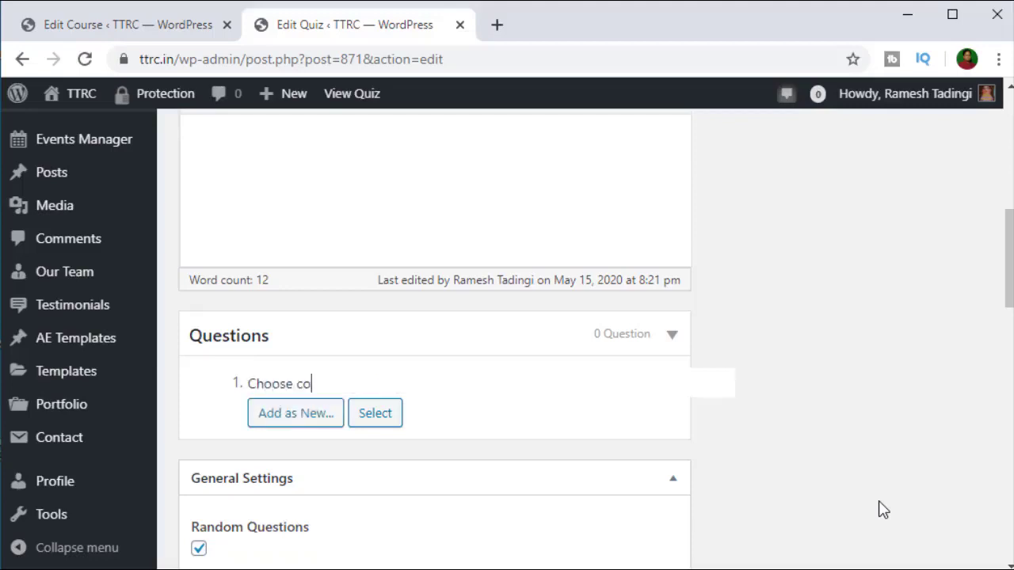
pyautogui.write('rrect answer')
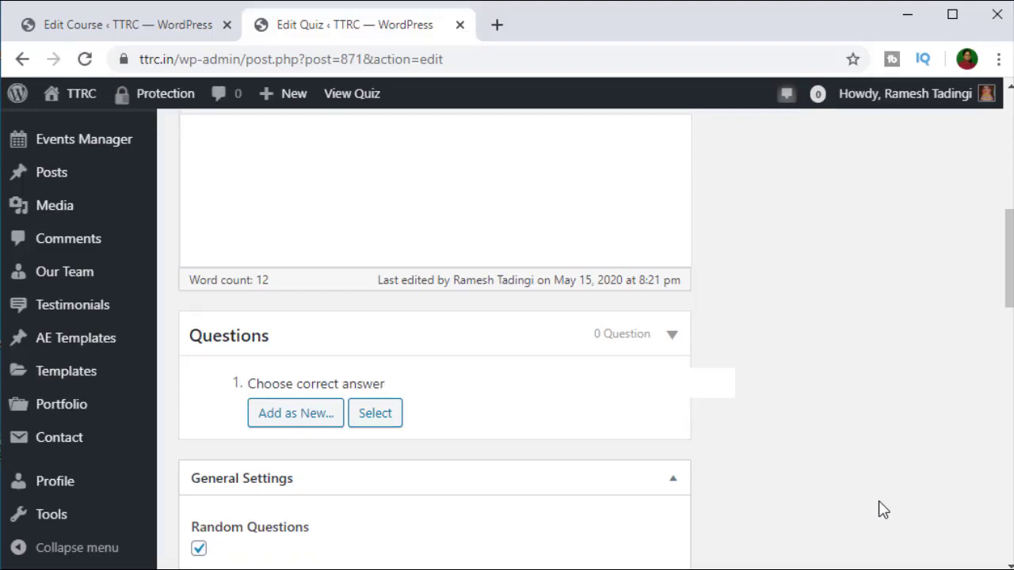
pyautogui.press('Return')
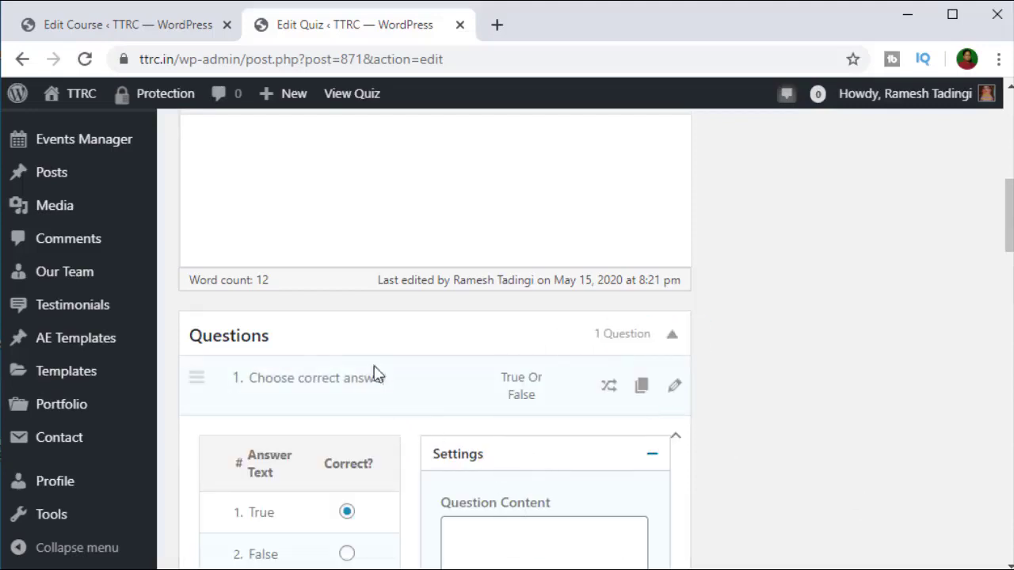
pyautogui.scroll(-3, 377, 442)
pyautogui.scroll(-10, 377, 442)
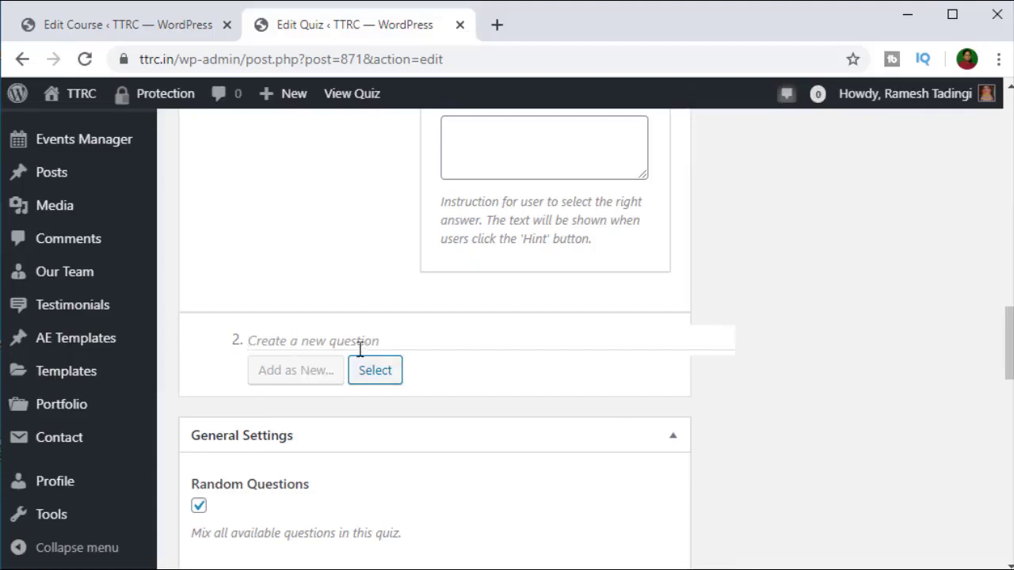
pyautogui.scroll(7, 502, 399)
pyautogui.scroll(4, 369, 349)
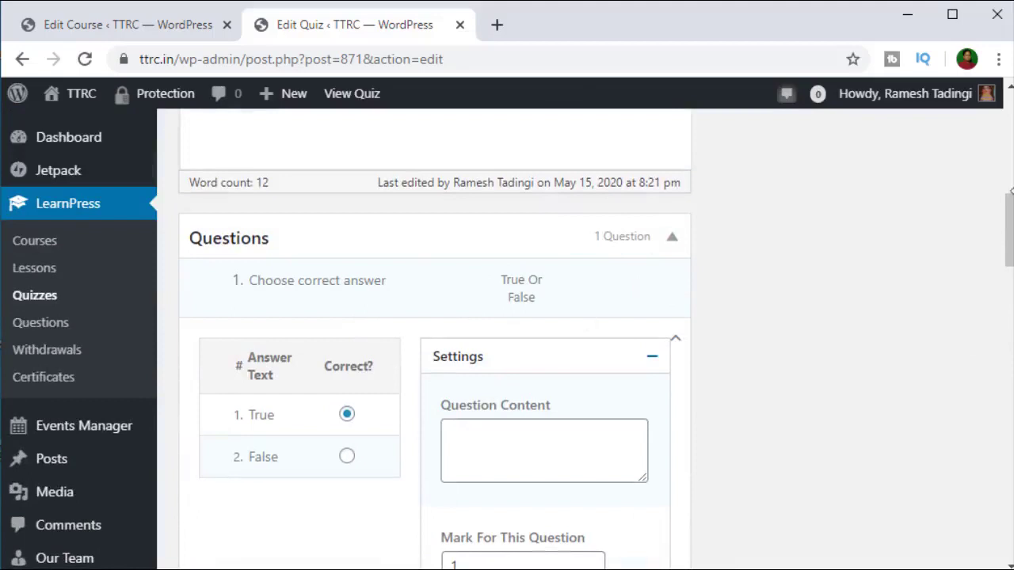
pyautogui.moveTo(1012, 191); pyautogui.dragTo(1013, 190)
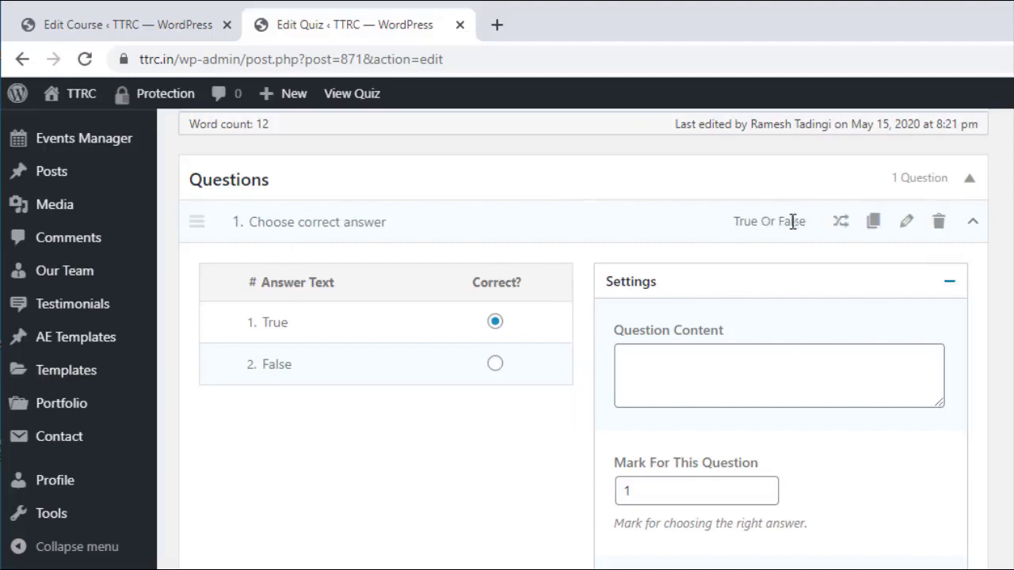
pyautogui.moveTo(838, 224)
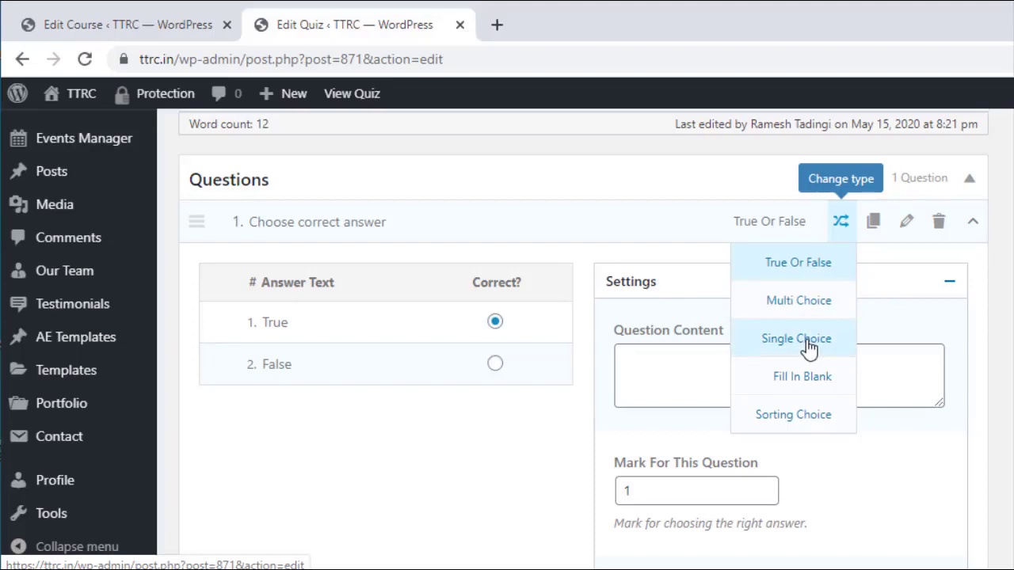
# Step: Switch the question to Single Choice and write its content 'who is father of computer ?'
pyautogui.click(808, 349)
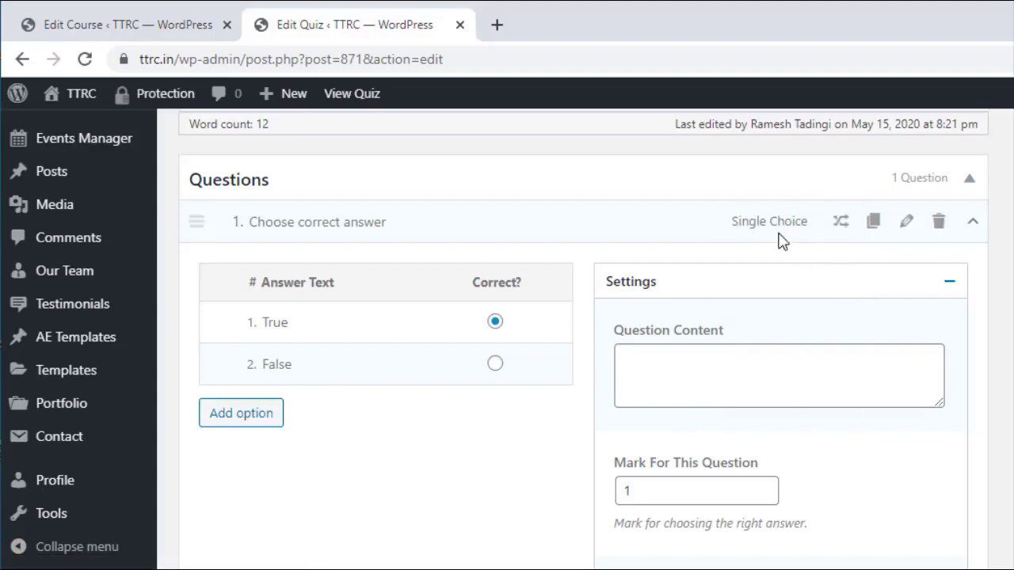
pyautogui.click(723, 366)
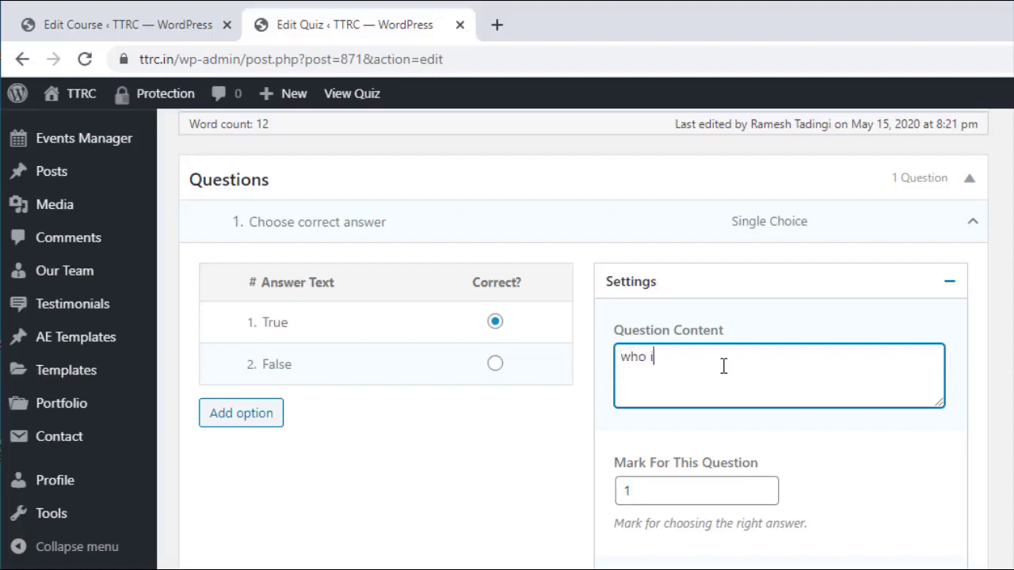
pyautogui.write('is father of computer ?')
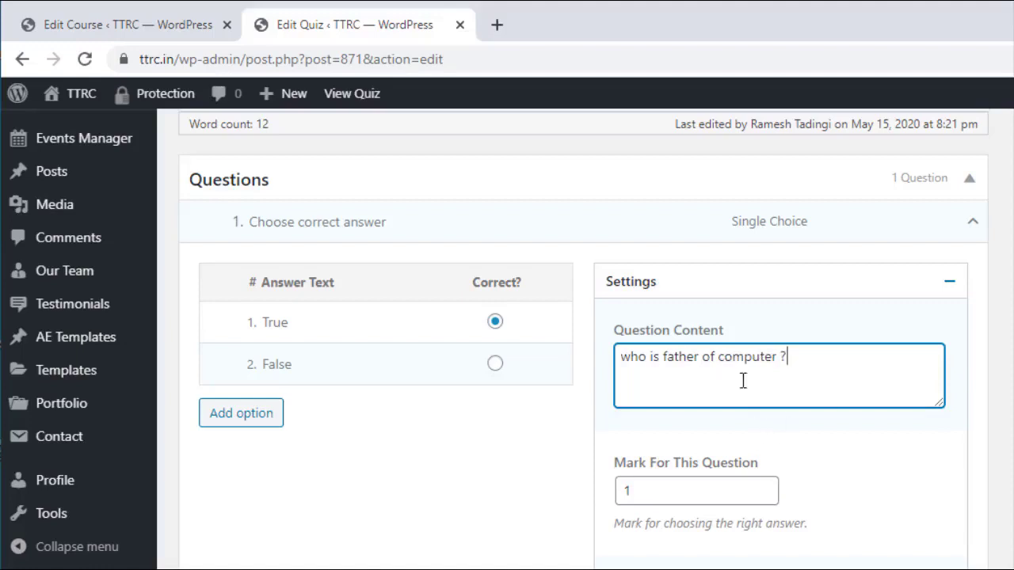
pyautogui.scroll(6, 837, 446)
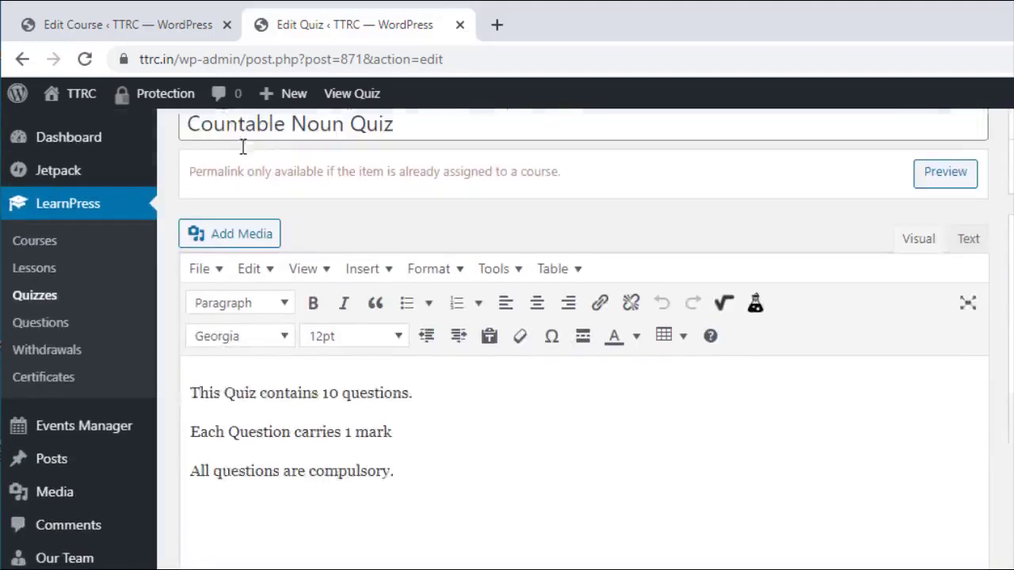
pyautogui.scroll(-5, 623, 362)
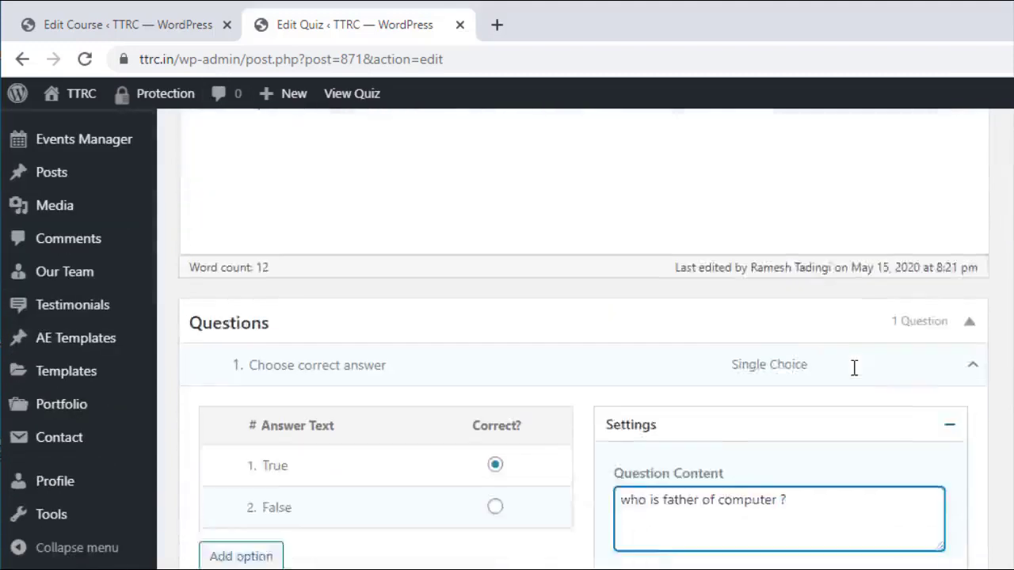
pyautogui.scroll(-3, 854, 368)
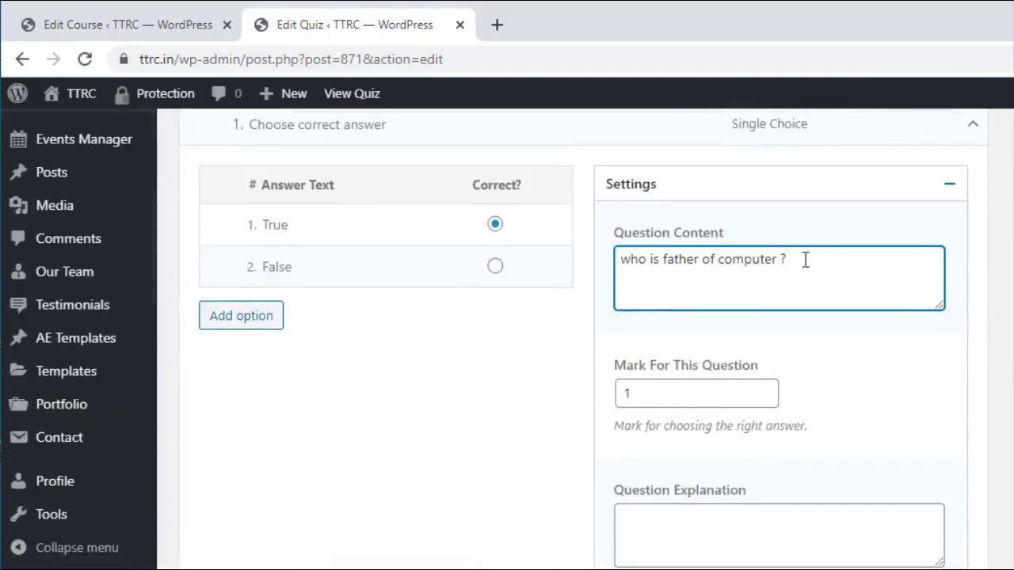
# Step: Replace the first answer 'True' with 'Charles babbage'
pyautogui.click(334, 222)
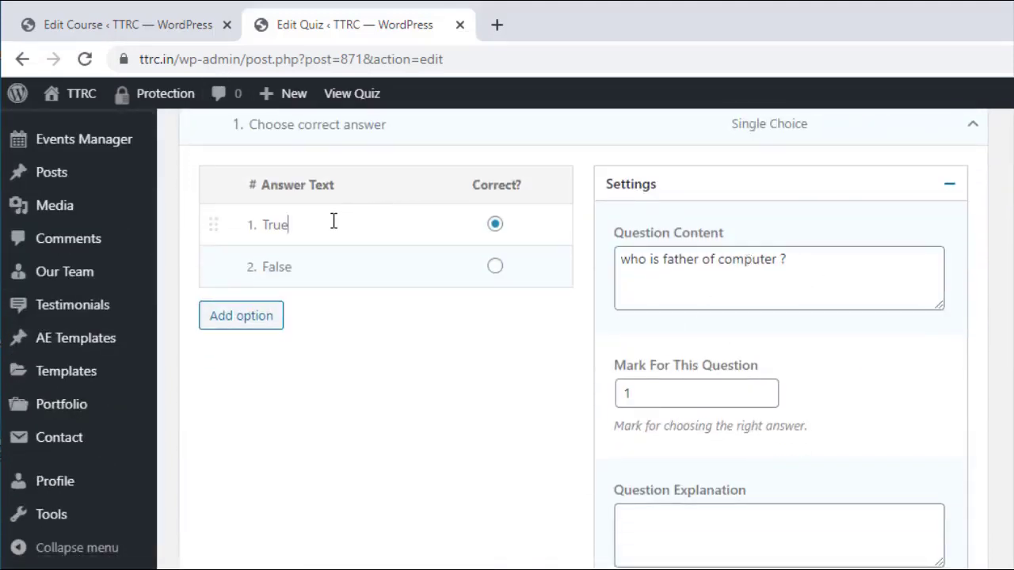
pyautogui.moveTo(334, 222); pyautogui.dragTo(255, 242)
pyautogui.write('Charles babbage')
pyautogui.moveTo(295, 269); pyautogui.dragTo(260, 269)
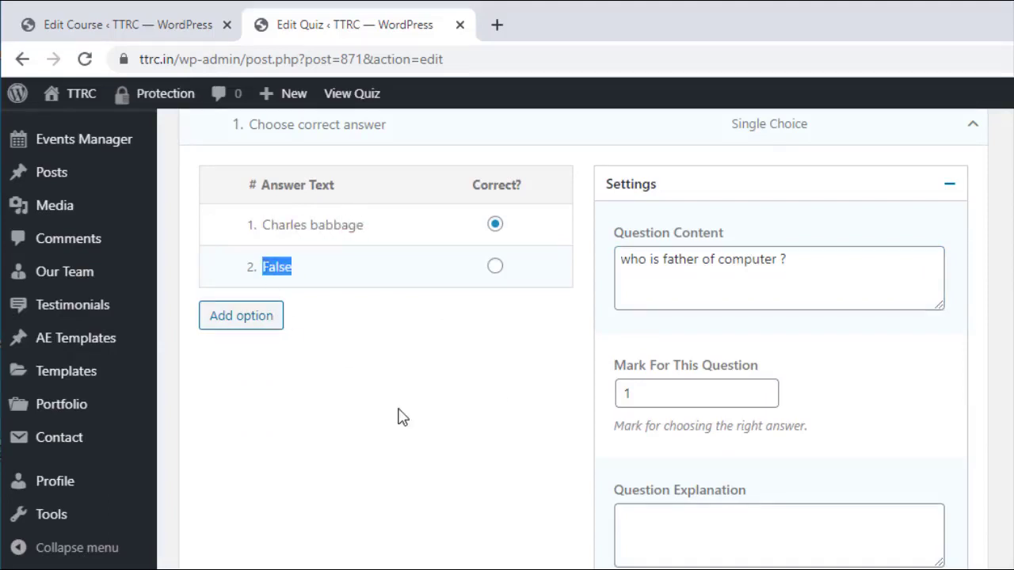
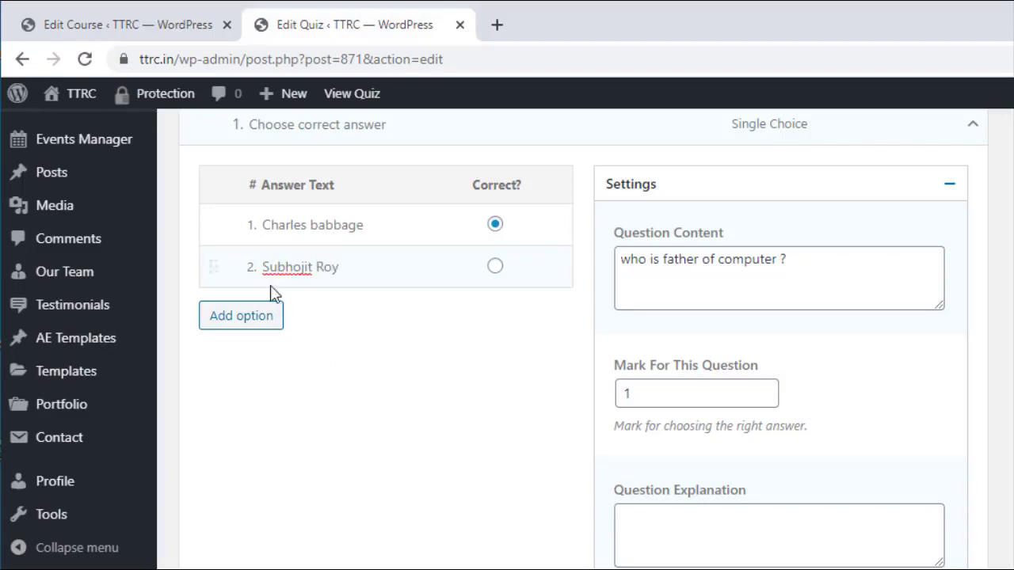
pyautogui.click(265, 316)
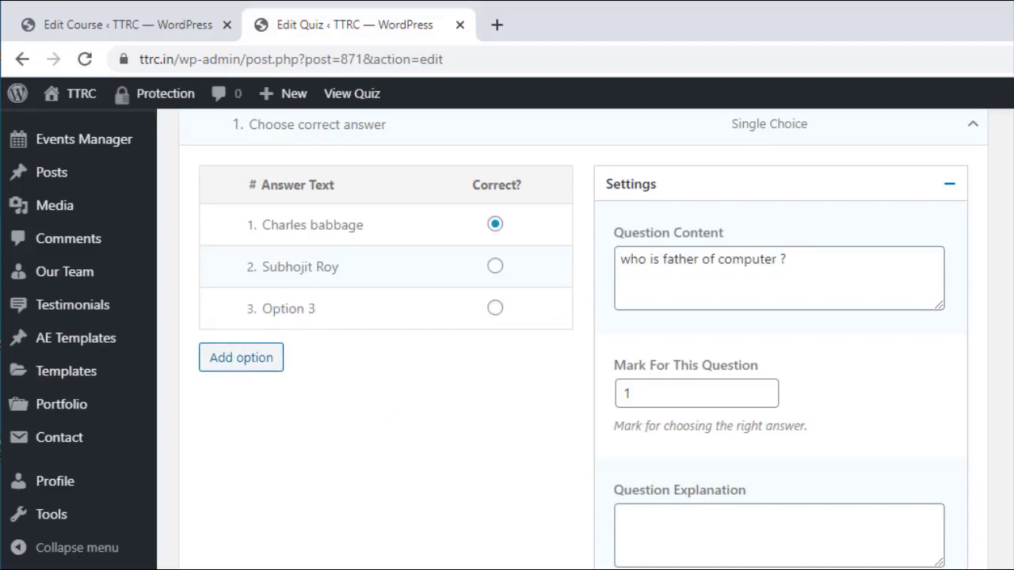
pyautogui.click(257, 363)
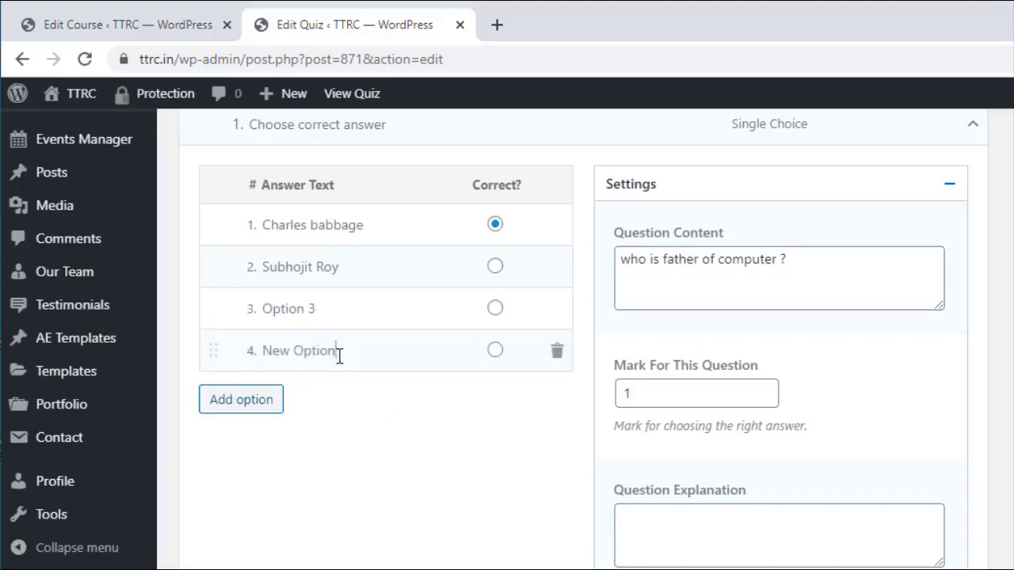
pyautogui.moveTo(335, 353); pyautogui.dragTo(256, 362)
pyautogui.write('Option 4')
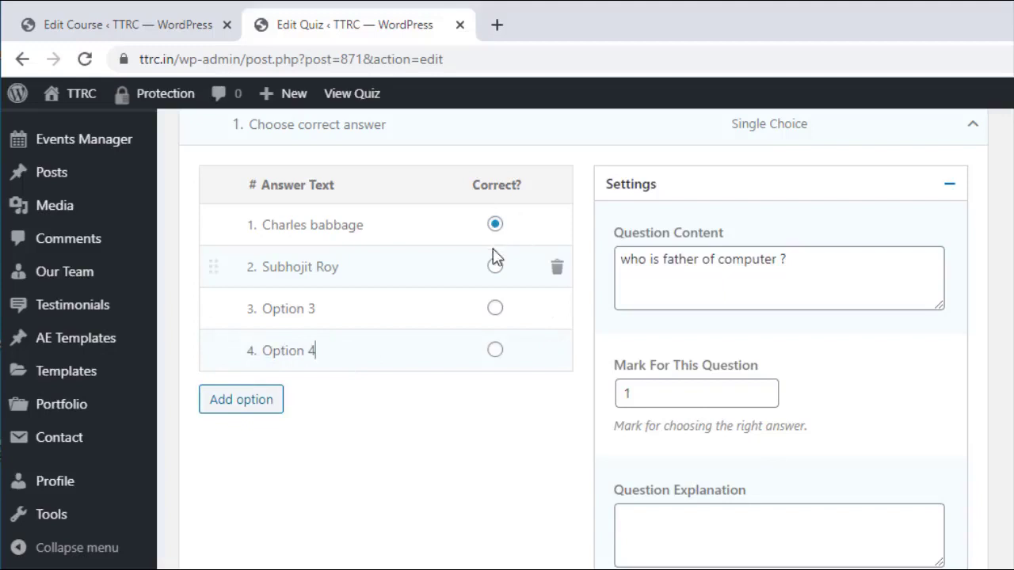
pyautogui.click(495, 266)
pyautogui.click(495, 226)
# Step: Drag the Charles babbage answer lower in the list and re-mark it as correct
pyautogui.moveTo(214, 226); pyautogui.dragTo(212, 313)
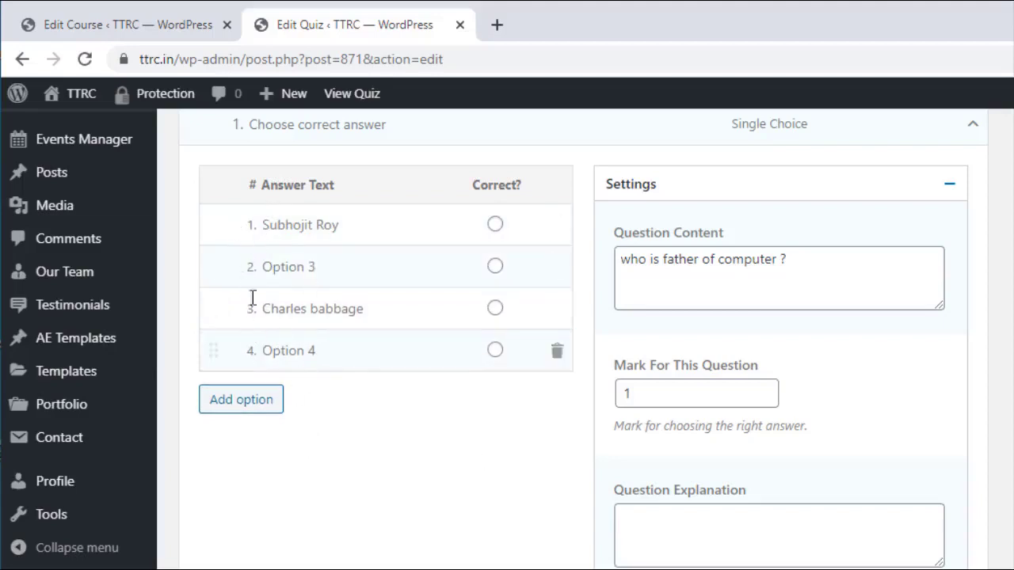
pyautogui.scroll(3, 412, 315)
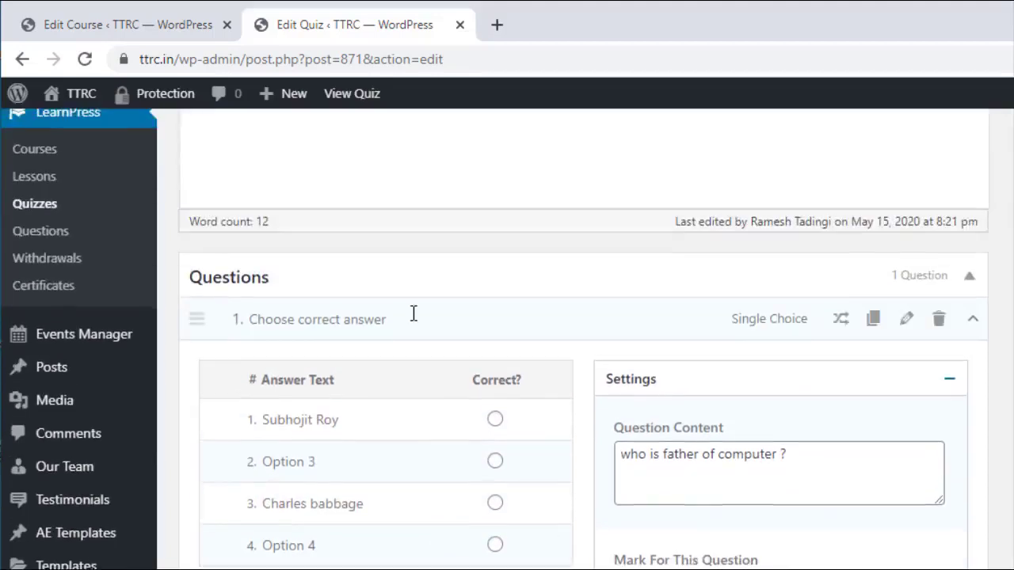
pyautogui.scroll(-2, 412, 321)
pyautogui.scroll(-1, 412, 321)
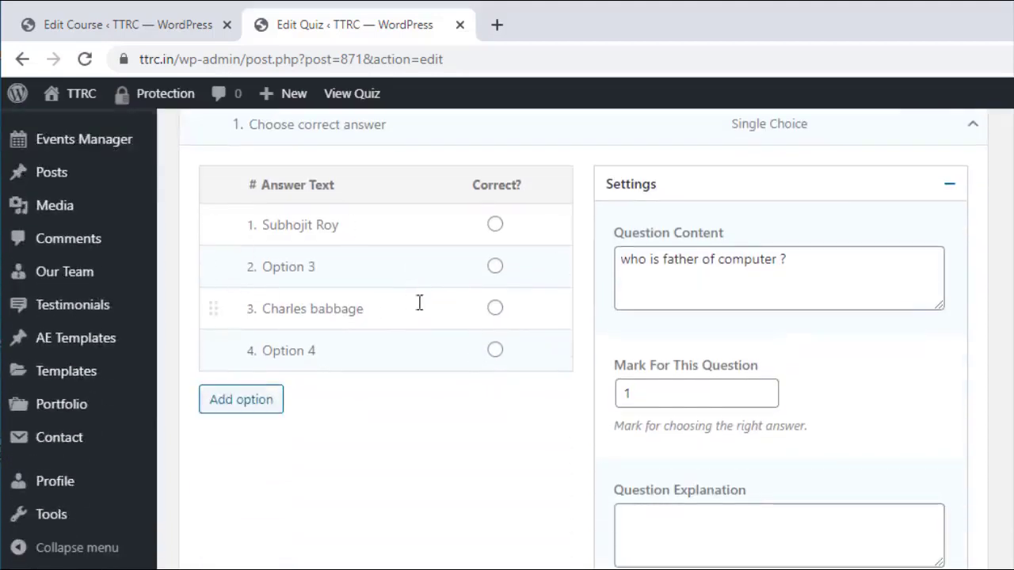
pyautogui.click(496, 309)
pyautogui.scroll(3, 481, 440)
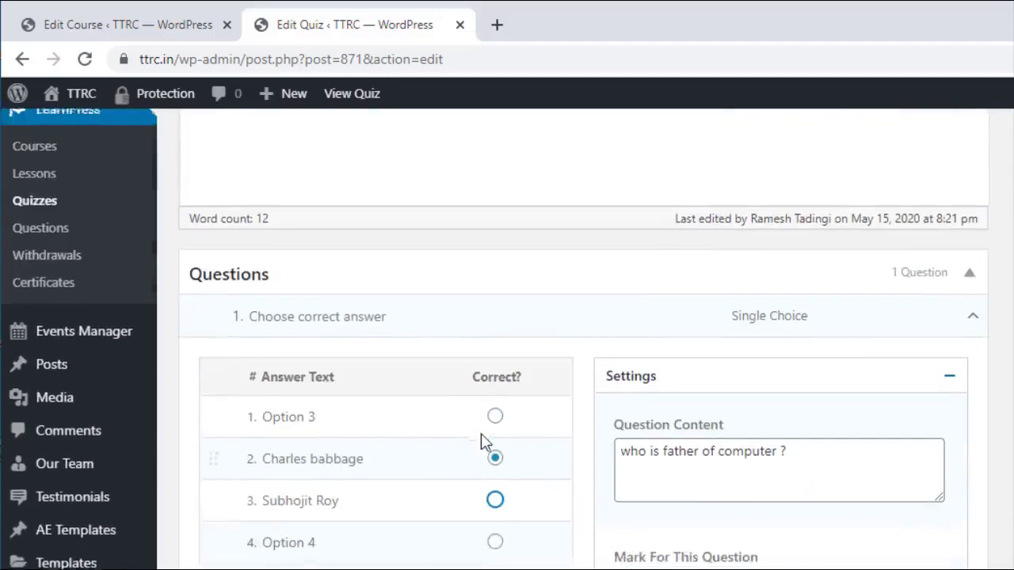
pyautogui.scroll(-1, 463, 404)
pyautogui.scroll(-1, 459, 360)
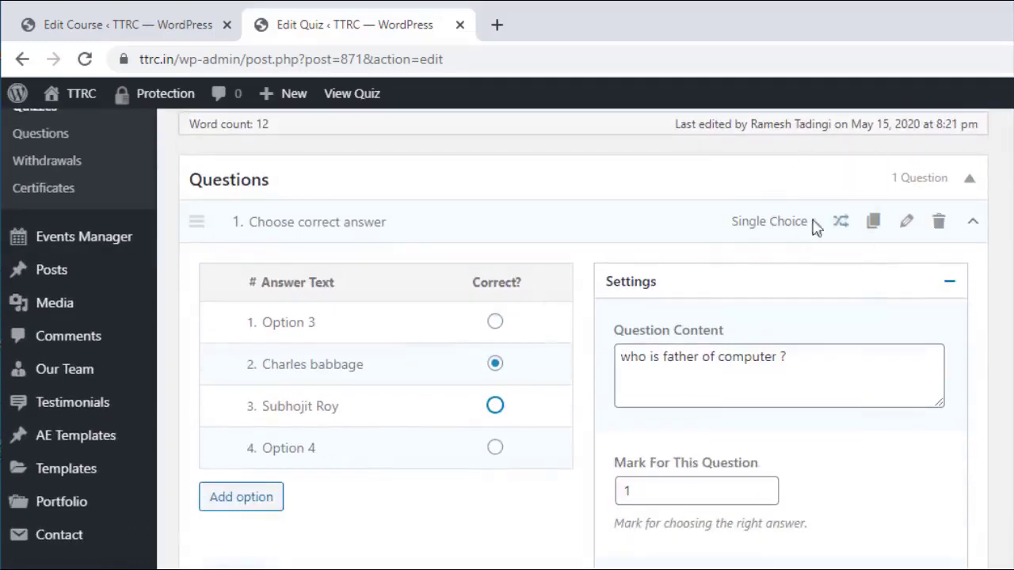
# Step: Switch the question to Multi Choice, then back to Single Choice
pyautogui.moveTo(845, 229)
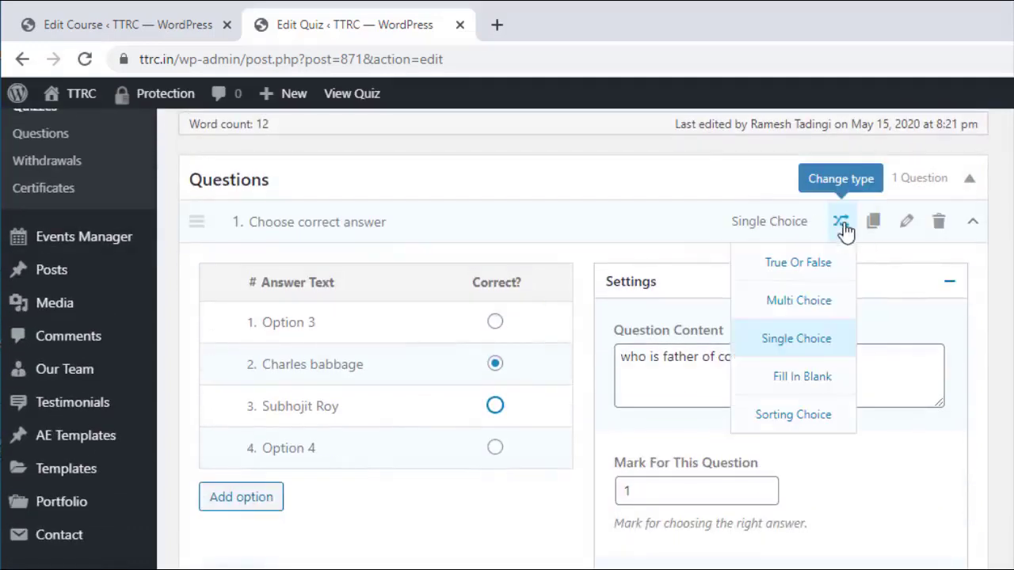
pyautogui.click(823, 302)
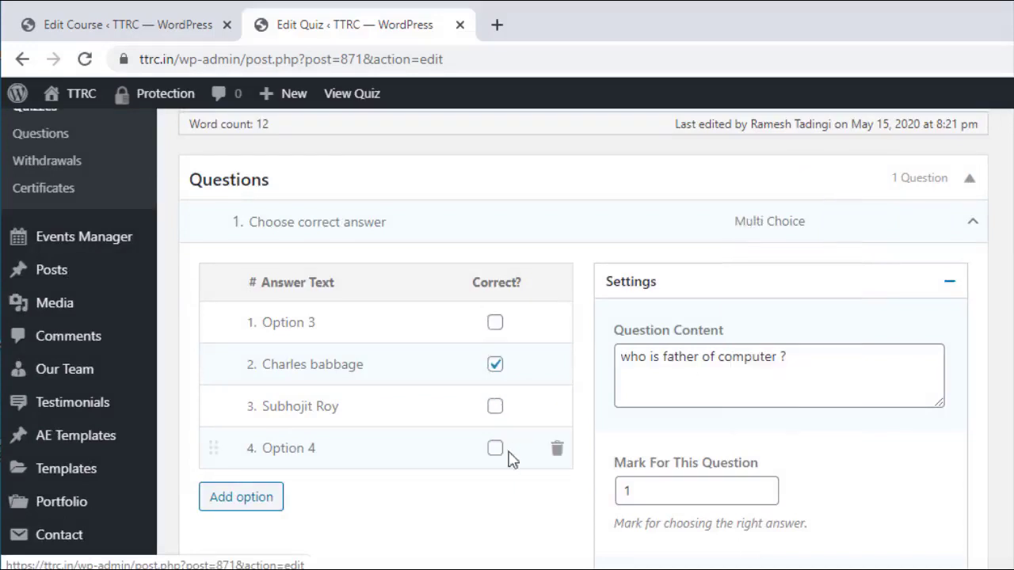
pyautogui.click(498, 408)
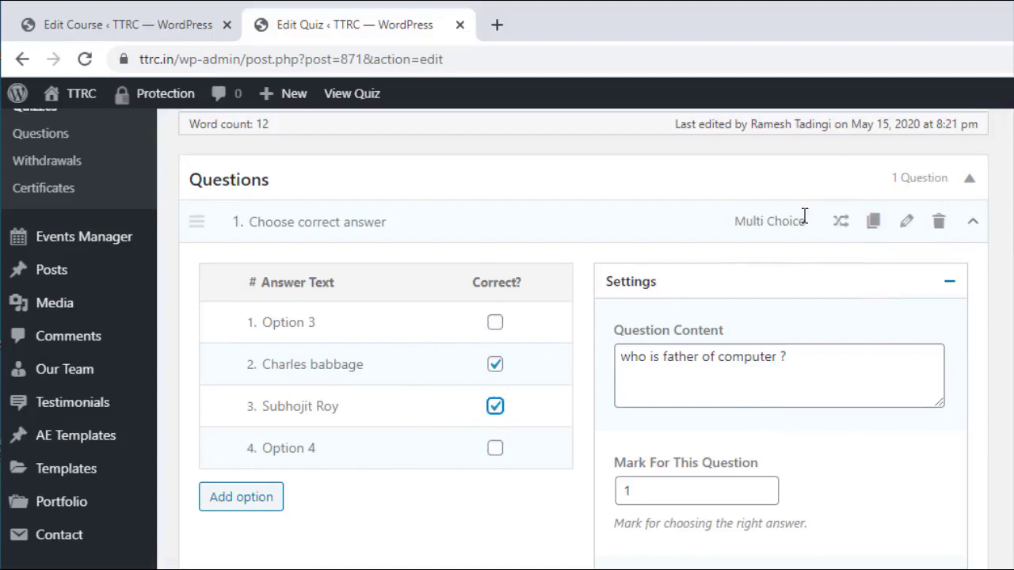
pyautogui.moveTo(834, 233)
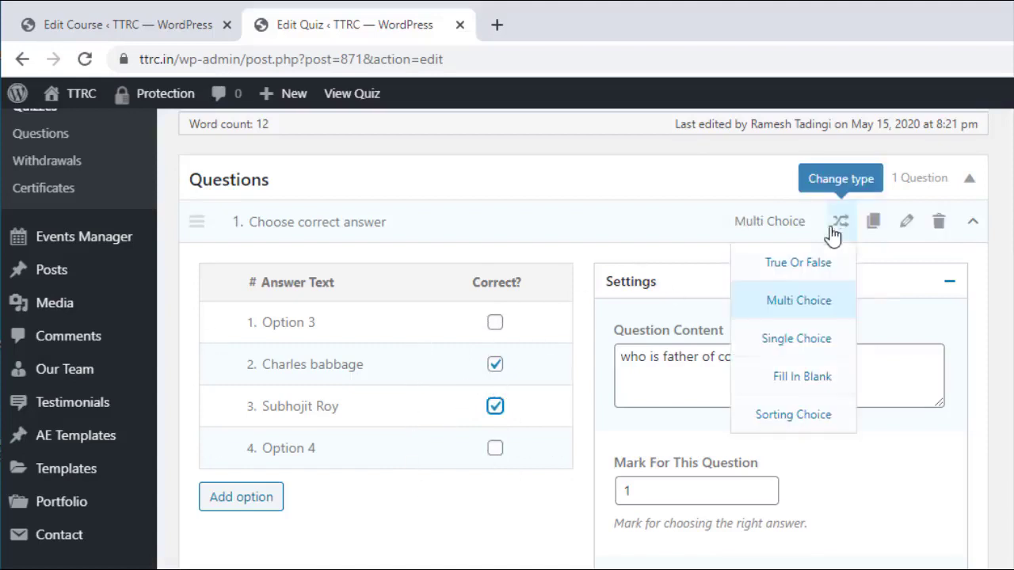
pyautogui.click(816, 341)
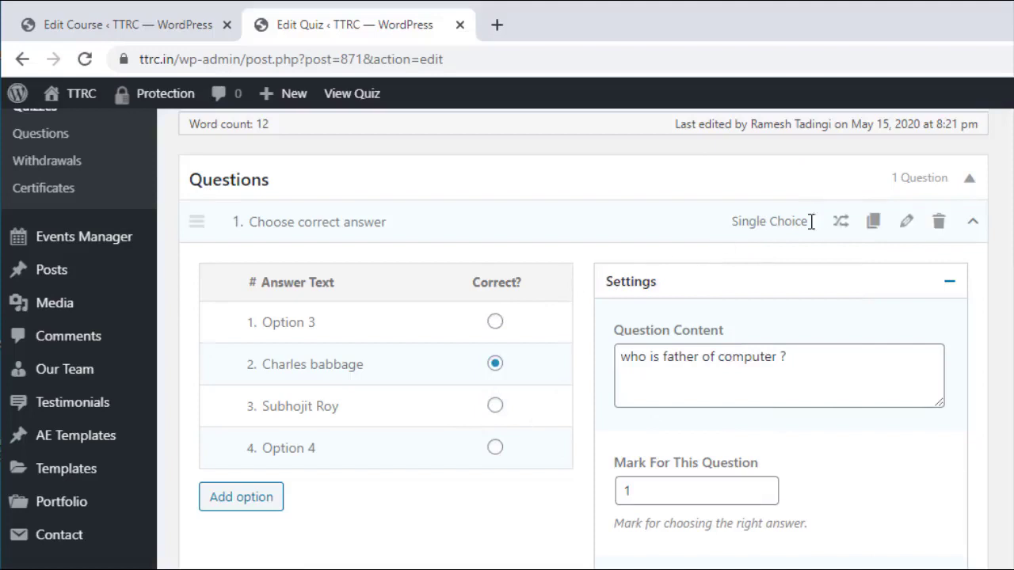
pyautogui.click(818, 332)
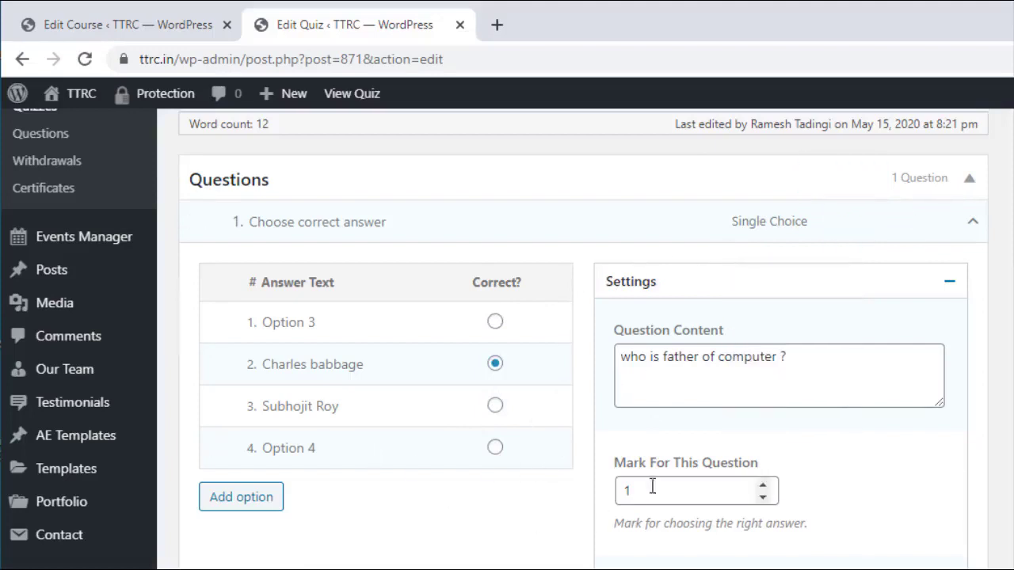
# Step: Write question 1's explanation: 'Charles babbage is called father of computer because' plus filler text
pyautogui.scroll(-3, 673, 474)
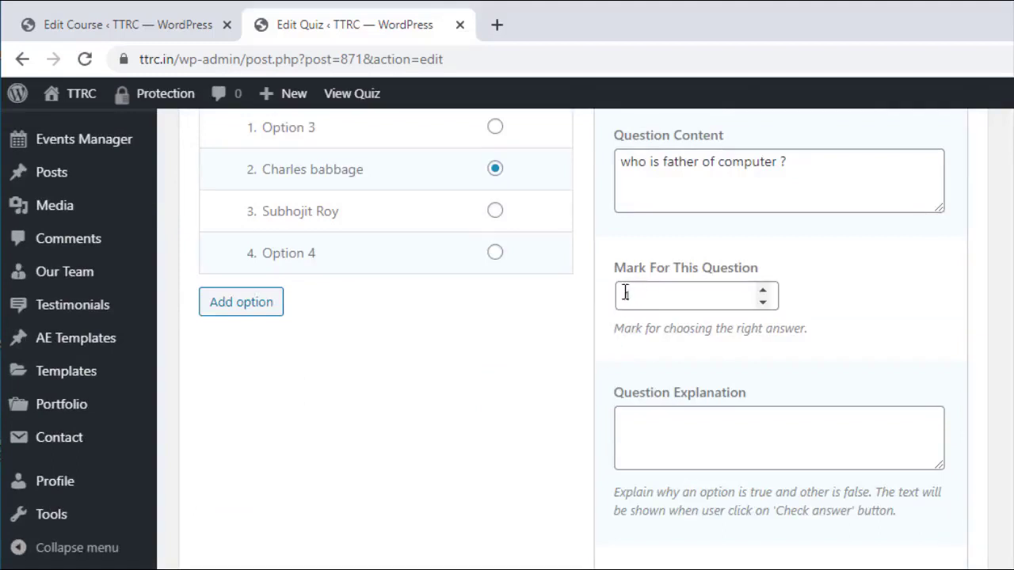
pyautogui.click(651, 420)
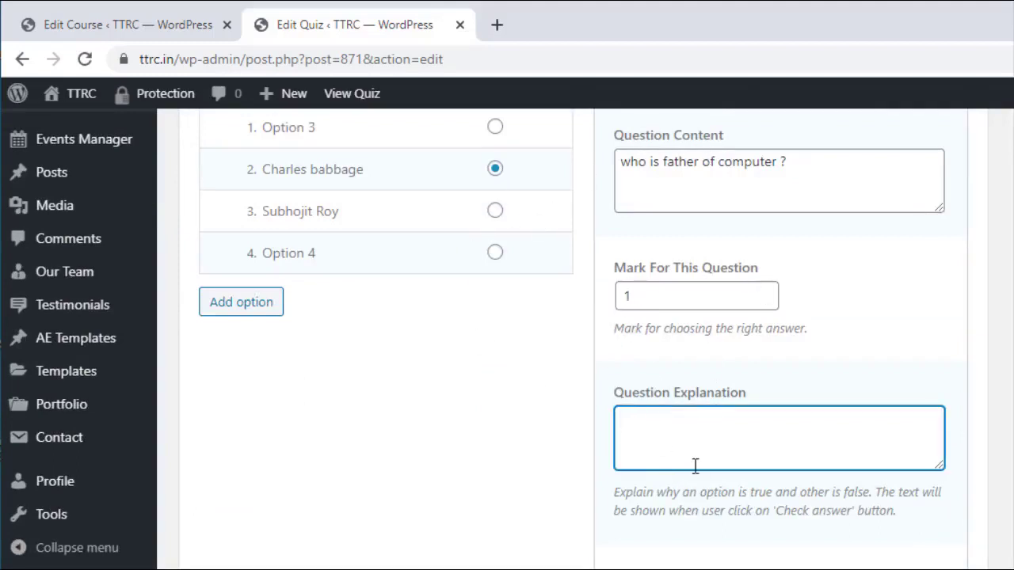
pyautogui.write('Charles babbage is ca')
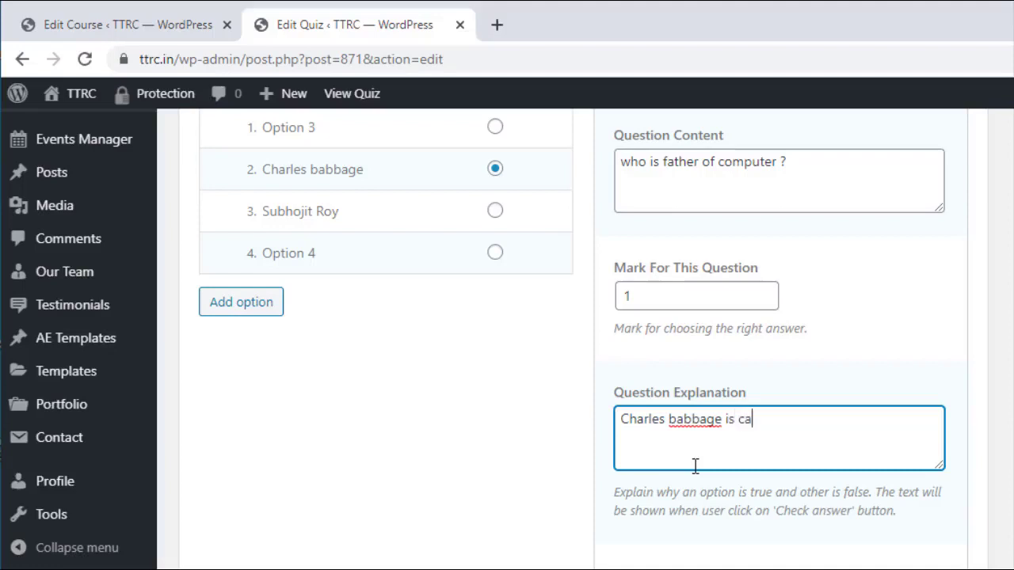
pyautogui.write('lled father of computer bec')
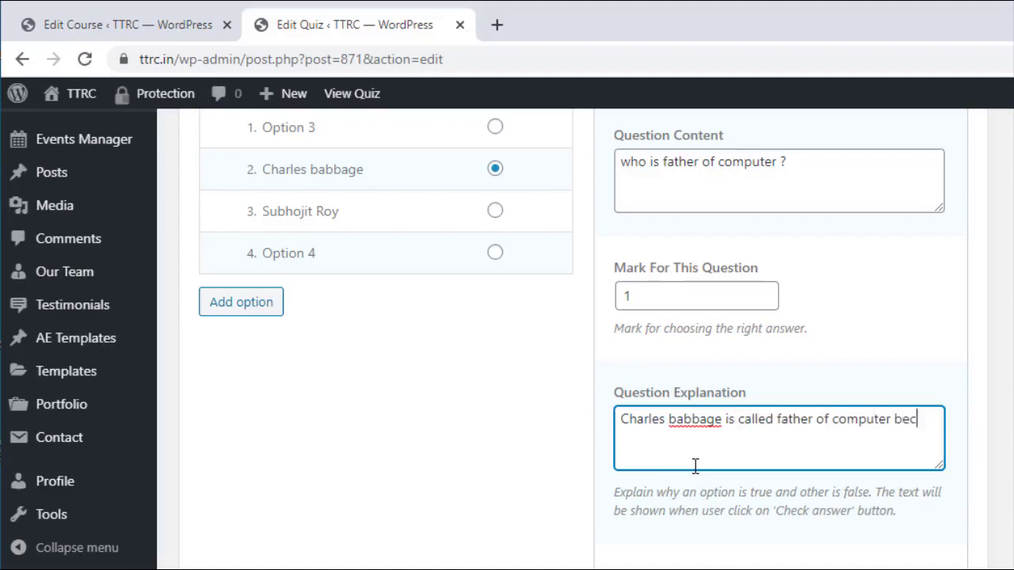
pyautogui.write('ause jlajdf la lak')
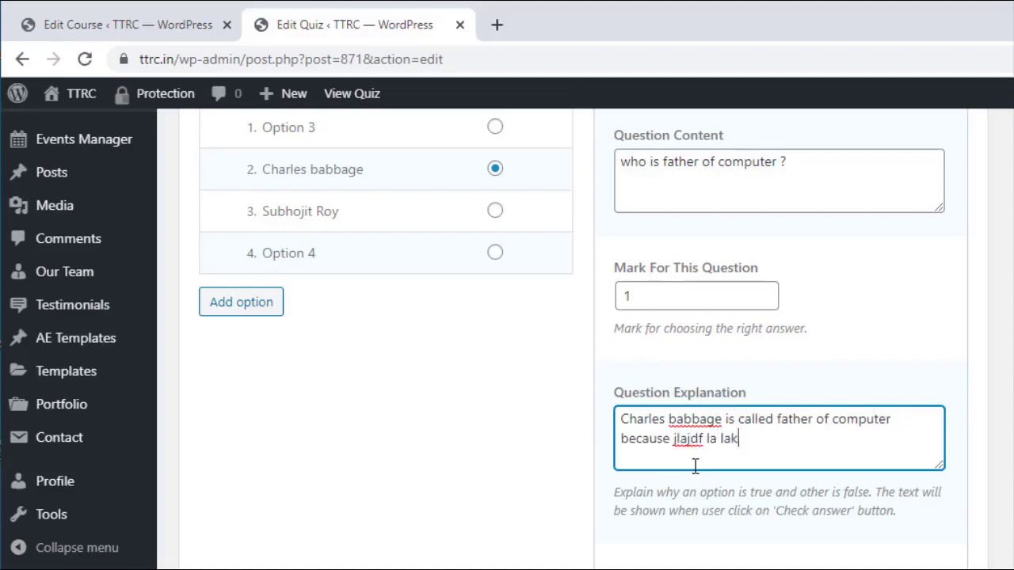
pyautogui.write('j ajfl:ajfadf')
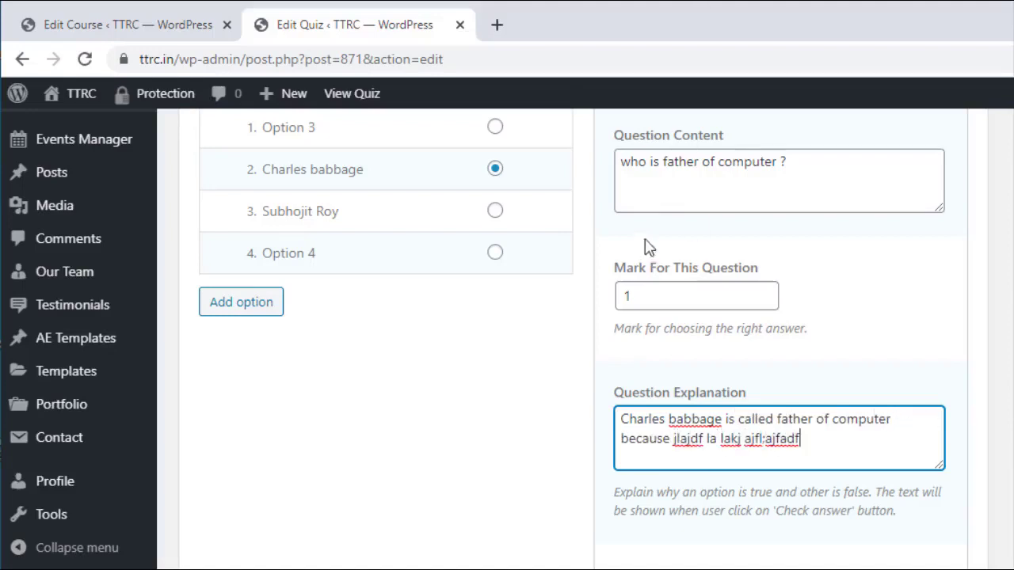
pyautogui.scroll(2, 548, 308)
pyautogui.scroll(-2, 547, 308)
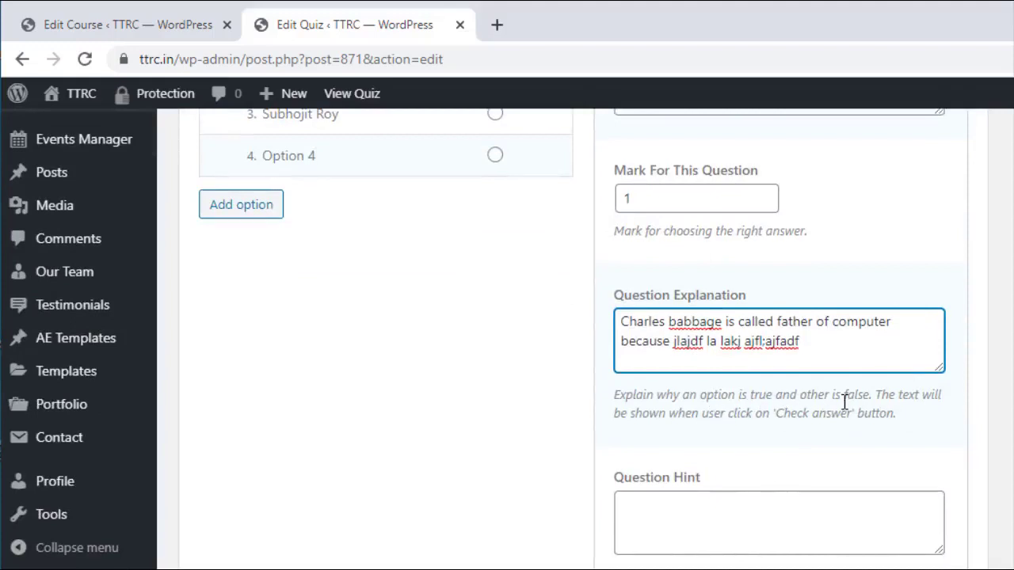
pyautogui.scroll(2, 423, 183)
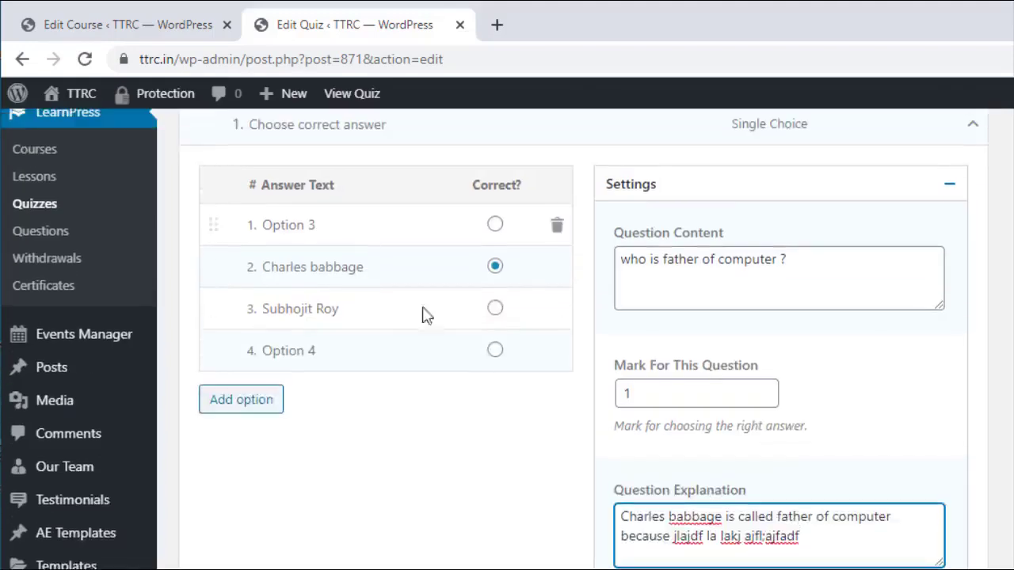
pyautogui.scroll(-2, 423, 336)
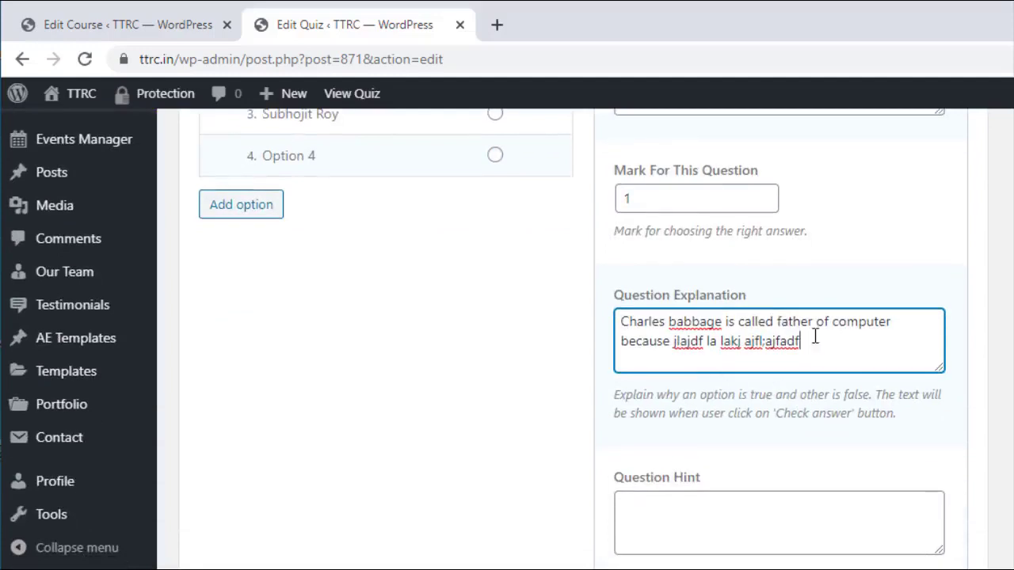
pyautogui.scroll(-2, 792, 305)
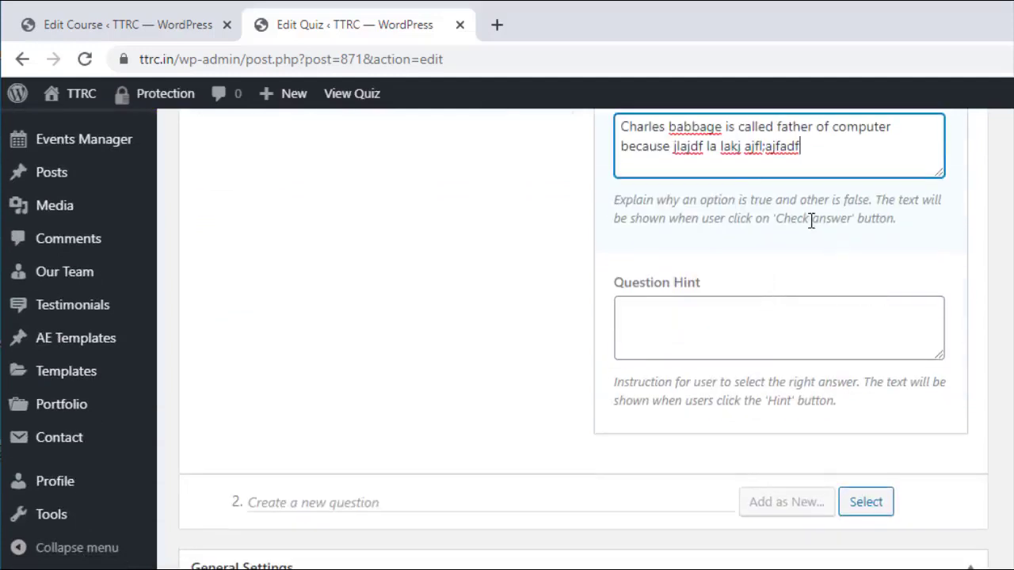
pyautogui.scroll(-1, 811, 220)
pyautogui.scroll(7, 615, 356)
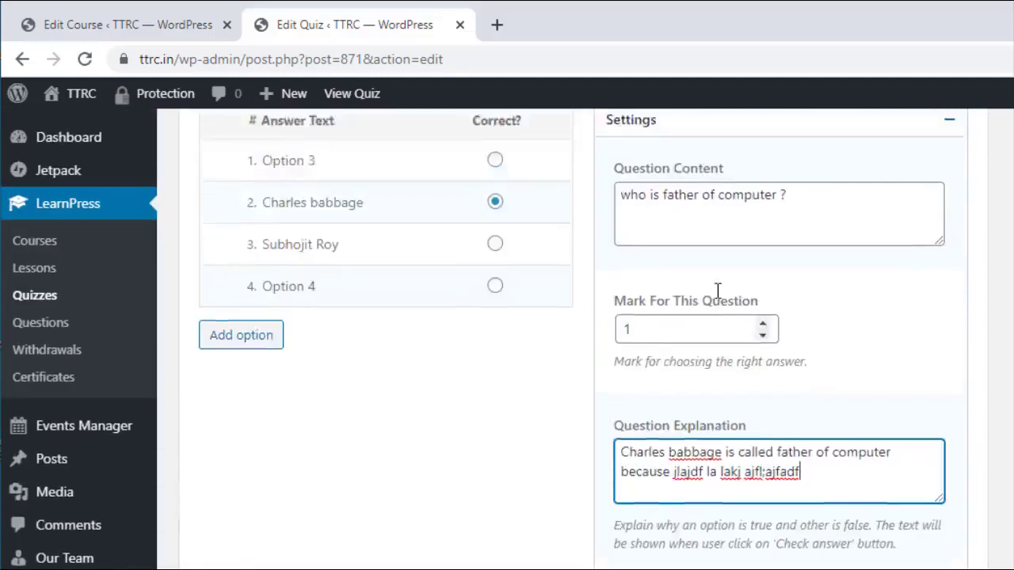
# Step: Collapse the first question's editor
pyautogui.moveTo(985, 317)
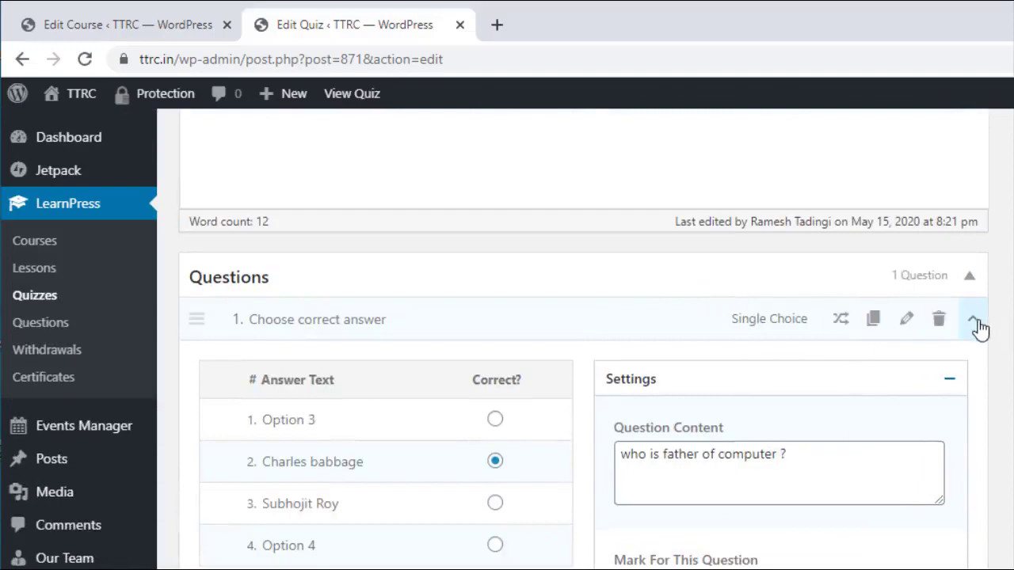
pyautogui.click(977, 323)
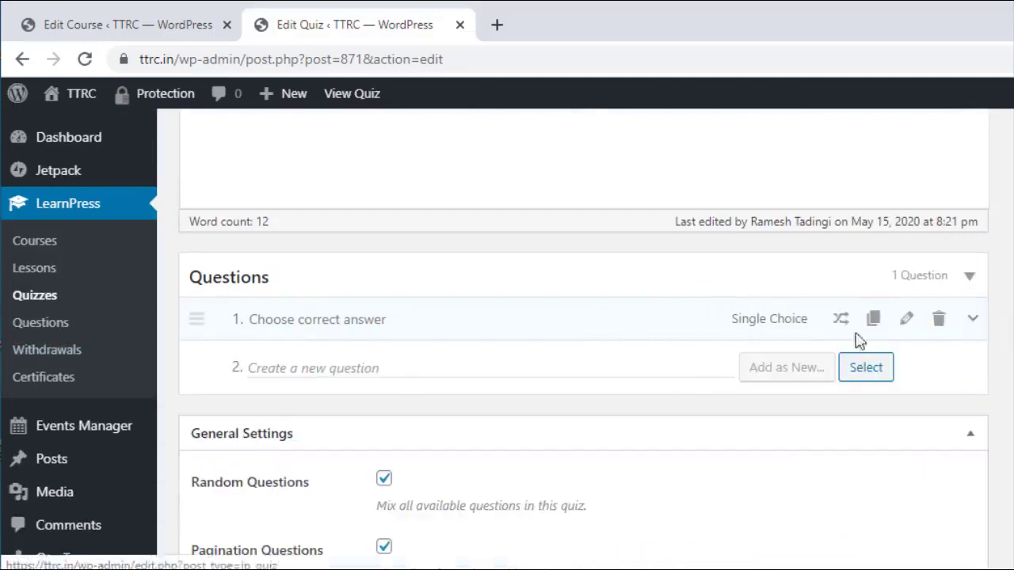
pyautogui.click(974, 326)
pyautogui.click(973, 319)
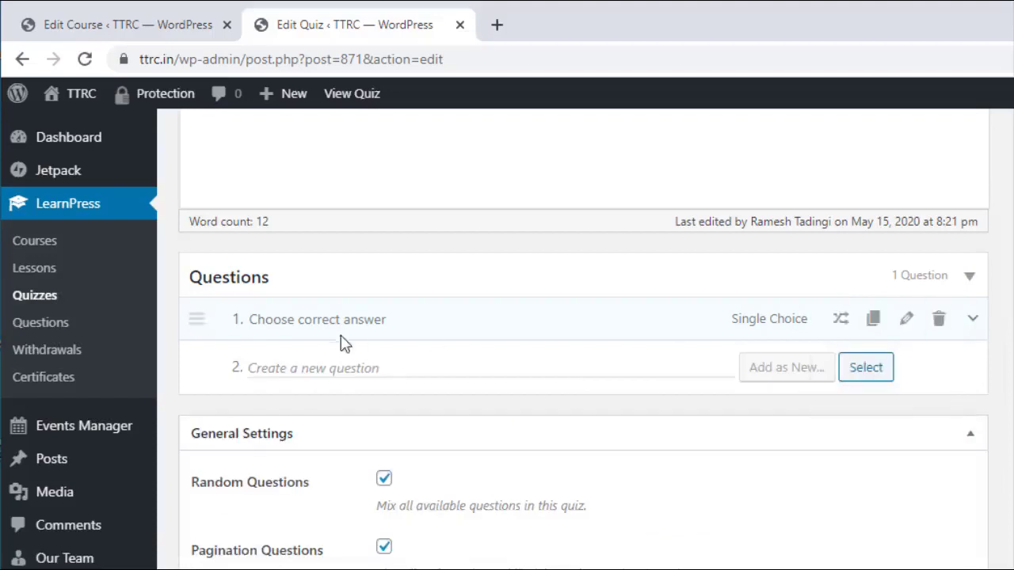
# Step: Add 'State True or Flase' as a new True Or False question
pyautogui.click(294, 363)
pyautogui.write('Tr')
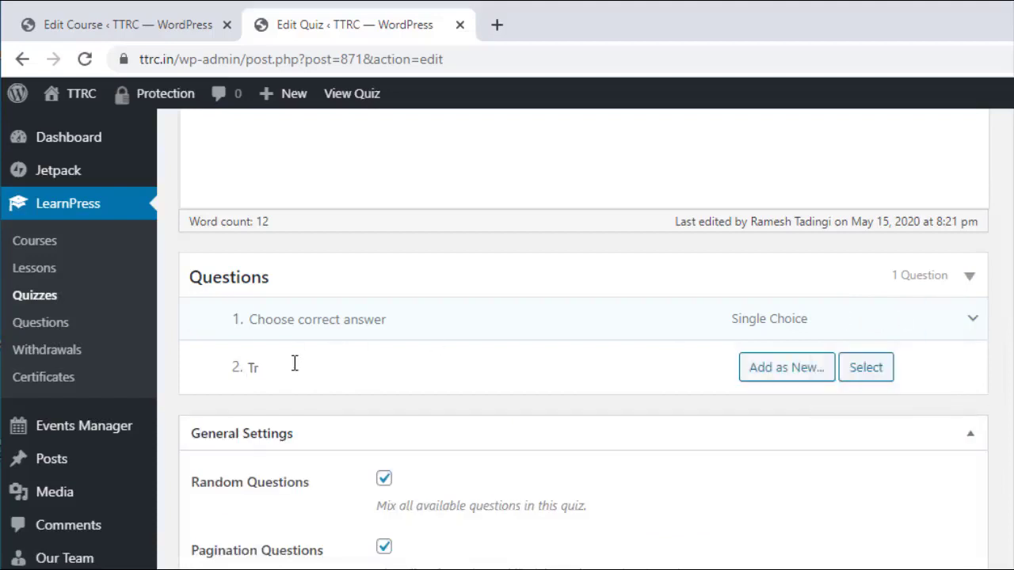
pyautogui.press('BackSpace')
pyautogui.press('BackSpace')
pyautogui.write('St')
pyautogui.moveTo(799, 369)
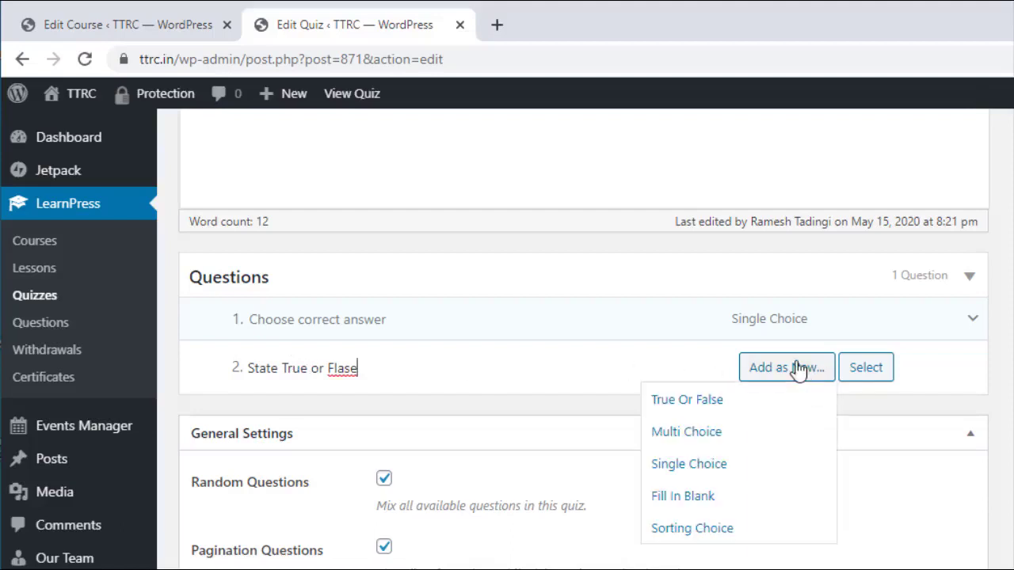
pyautogui.click(701, 402)
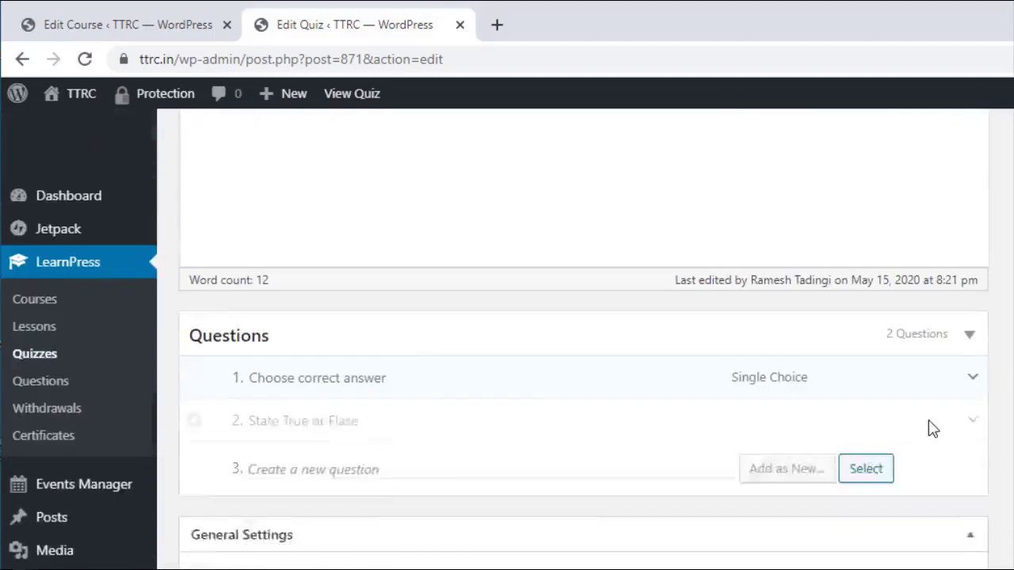
pyautogui.scroll(-1, 554, 386)
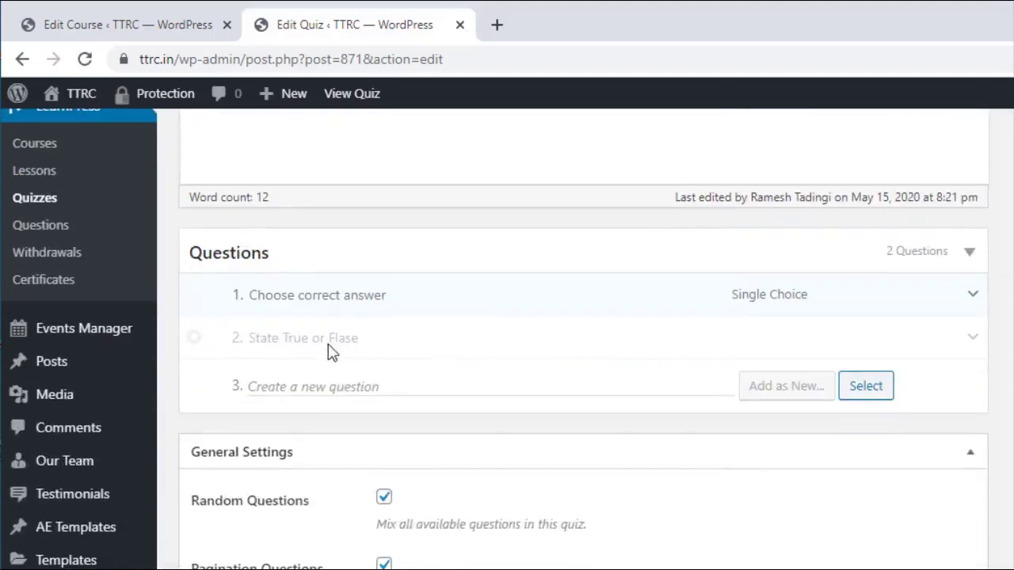
pyautogui.scroll(-1, 339, 347)
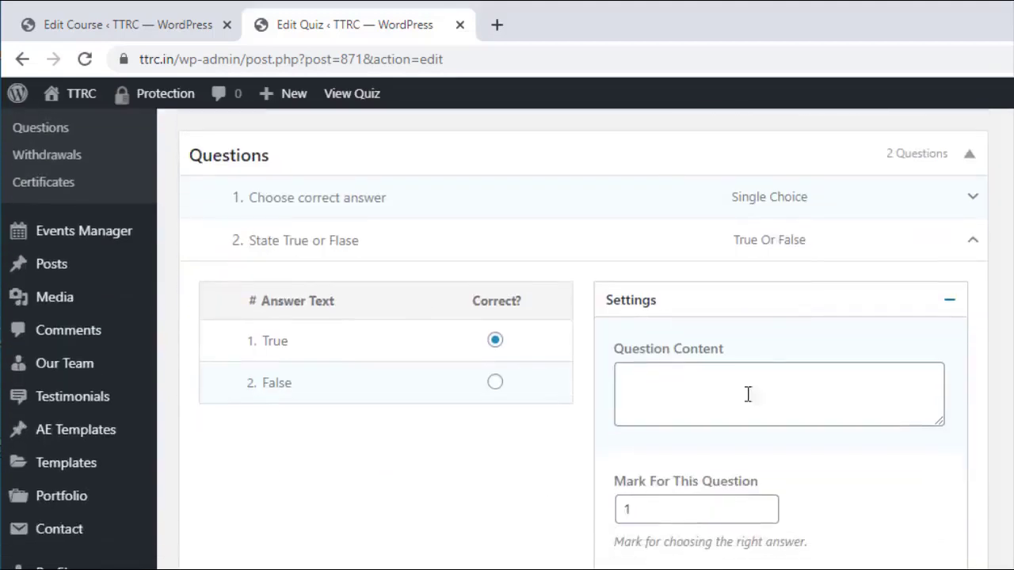
# Step: Give question 2 filler content, mark False as correct, and collapse it
pyautogui.moveTo(750, 236)
pyautogui.click(630, 405)
pyautogui.write('k k a')
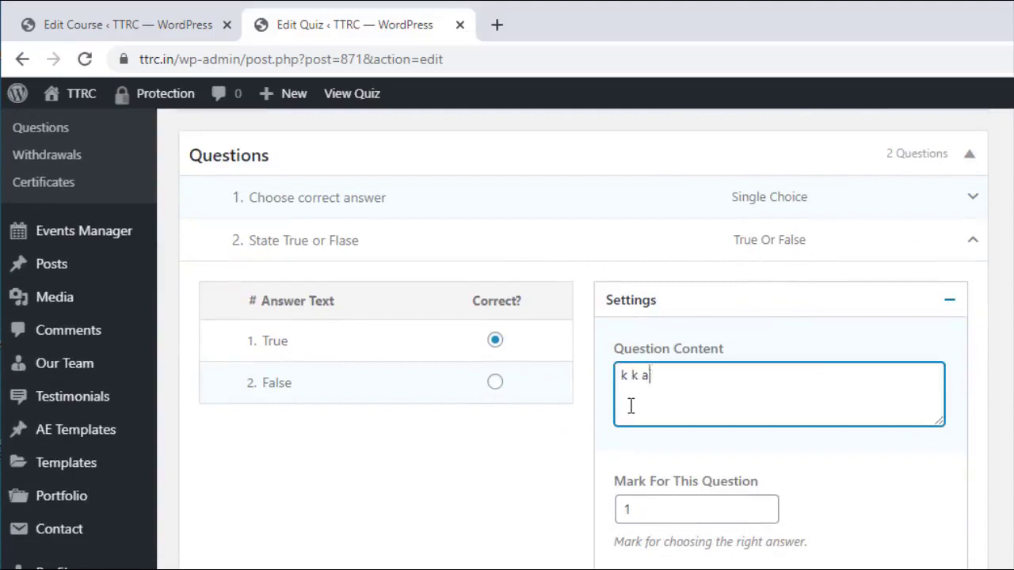
pyautogui.write('jkf l;as;djk ladfjka ldfja dfjafd?')
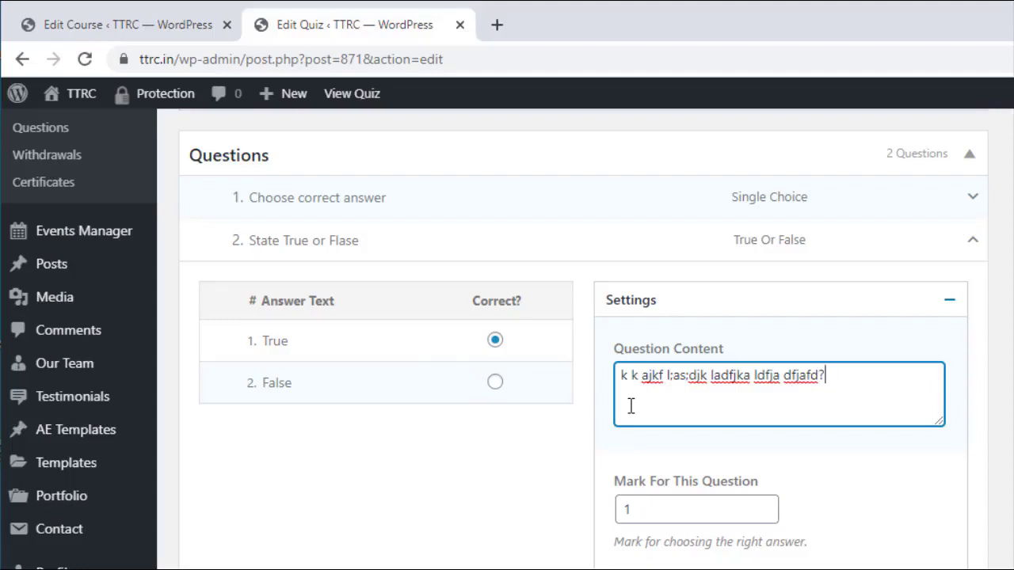
pyautogui.click(494, 388)
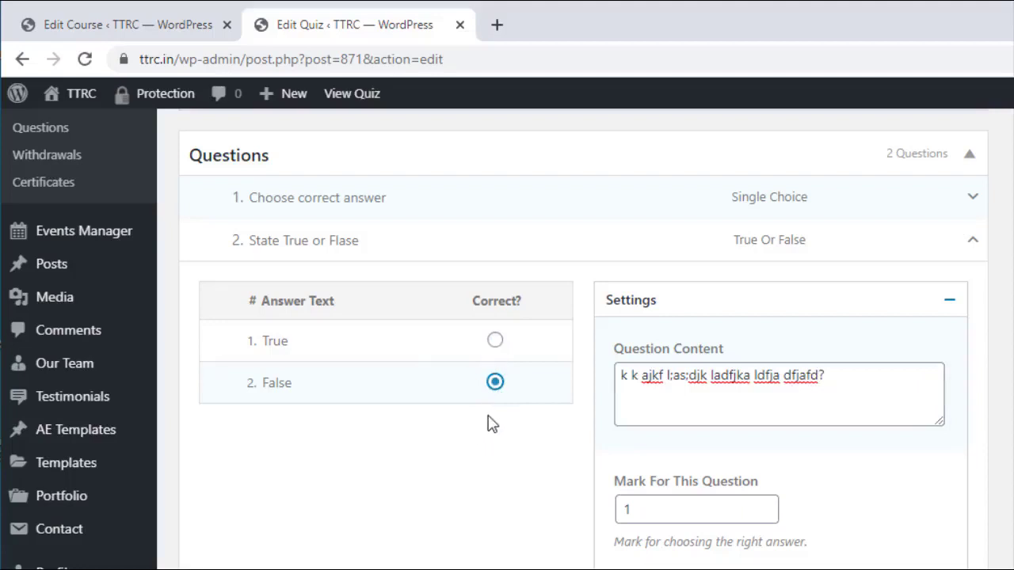
pyautogui.scroll(-3, 590, 420)
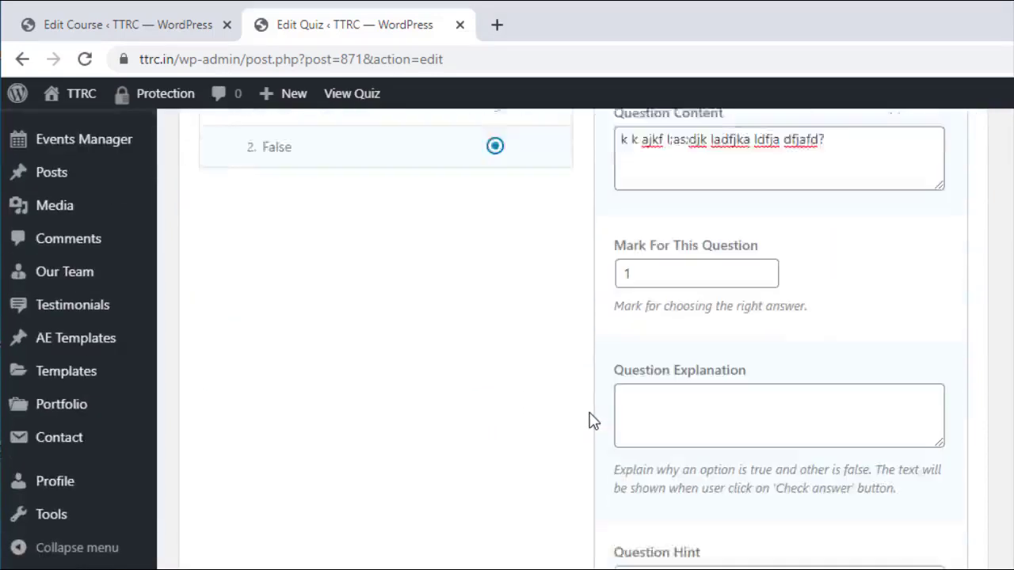
pyautogui.scroll(3, 590, 420)
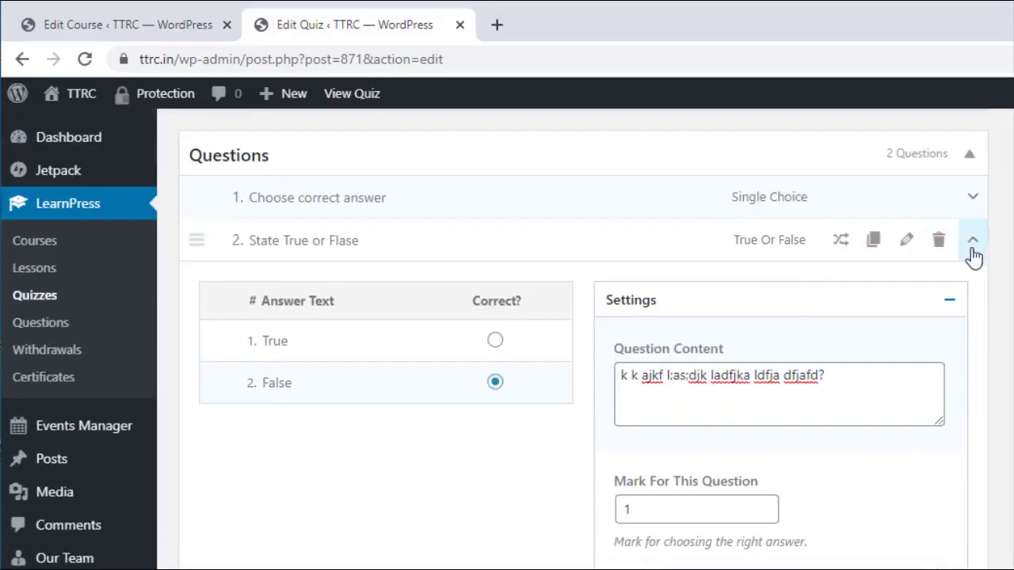
pyautogui.click(973, 242)
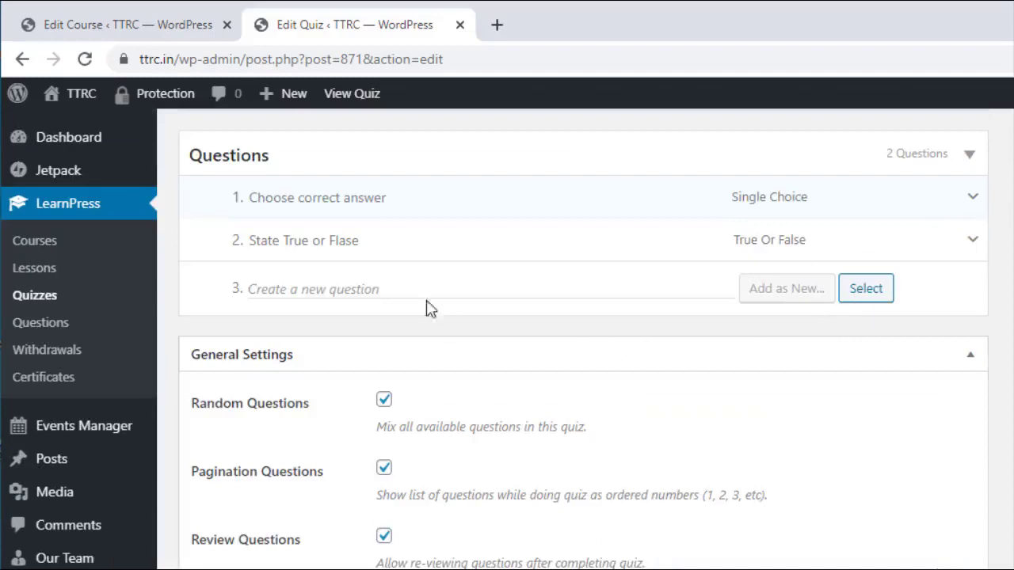
# Step: Add 'Fill in the blanks' as question 3 and expand it for editing
pyautogui.click(308, 287)
pyautogui.write('Fill in the blanks')
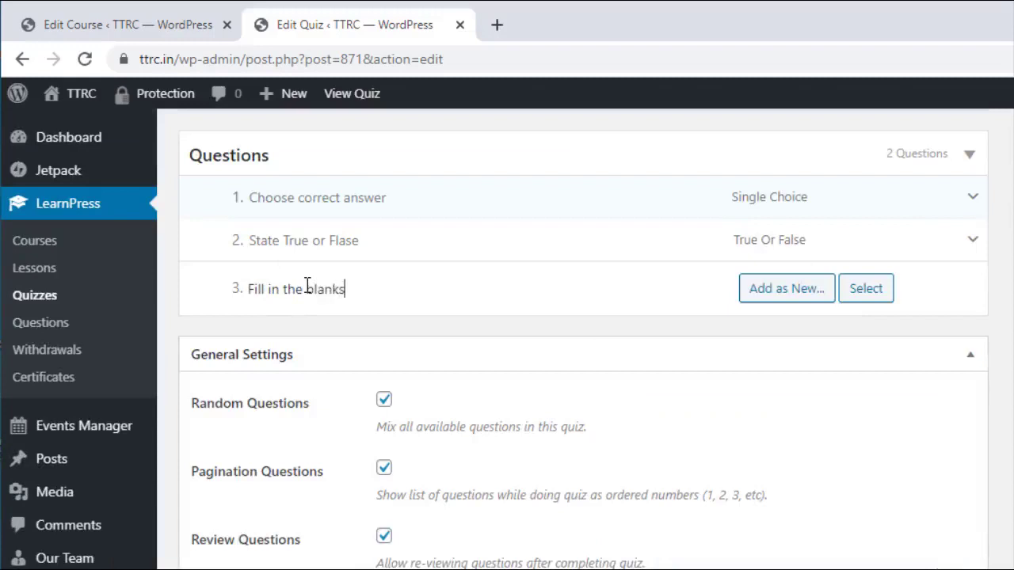
pyautogui.press('Return')
pyautogui.scroll(-2, 308, 285)
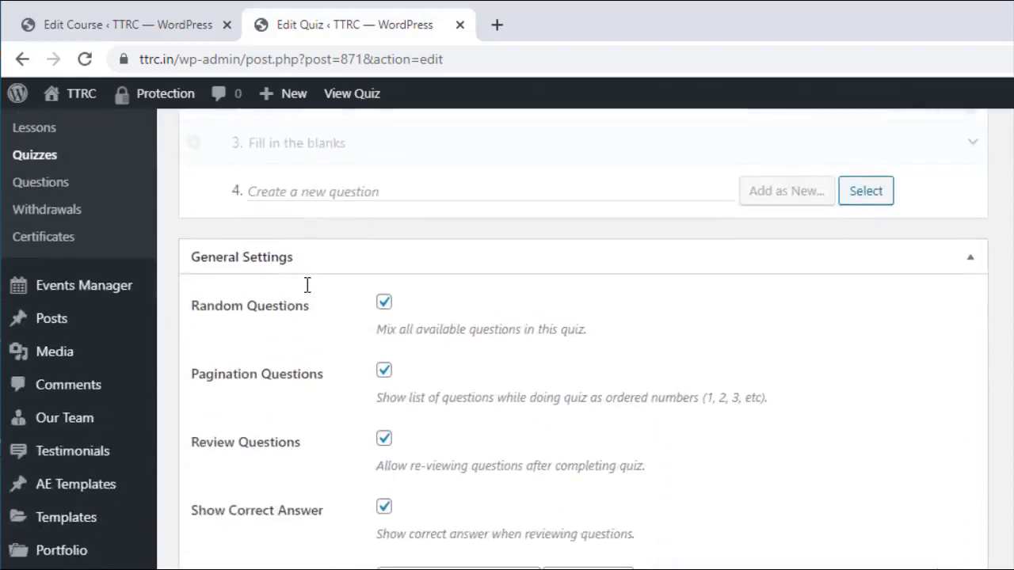
pyautogui.scroll(3, 307, 285)
pyautogui.click(326, 344)
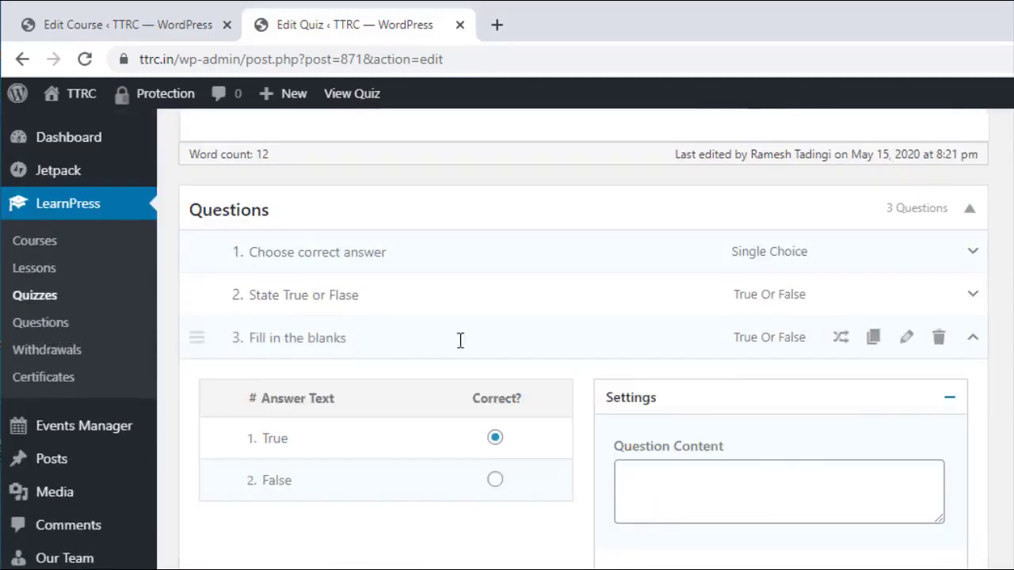
pyautogui.moveTo(836, 348)
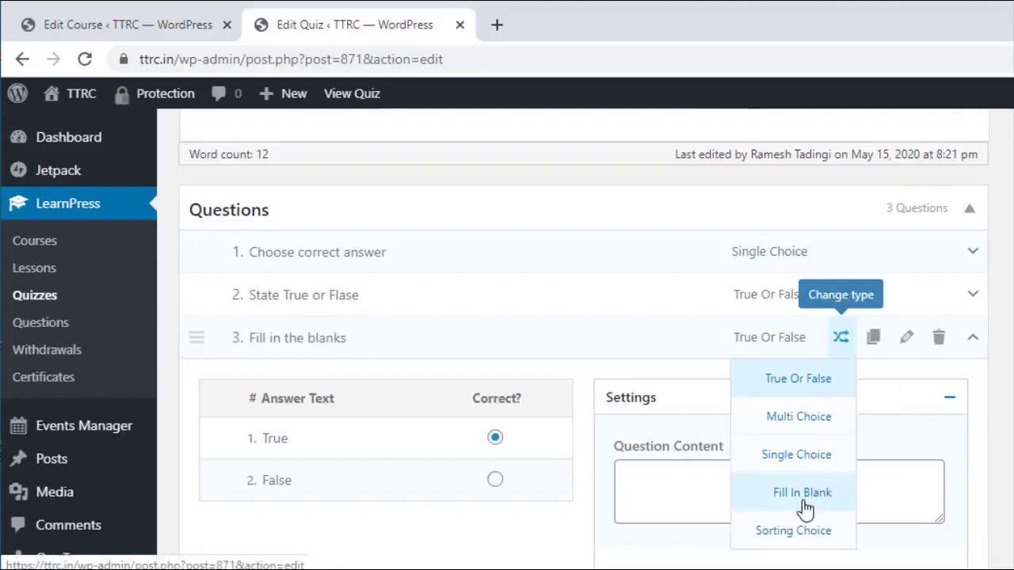
# Step: Make question 3 Fill In Blank with content '___ is father of computer' and lines 1.–4
pyautogui.click(802, 493)
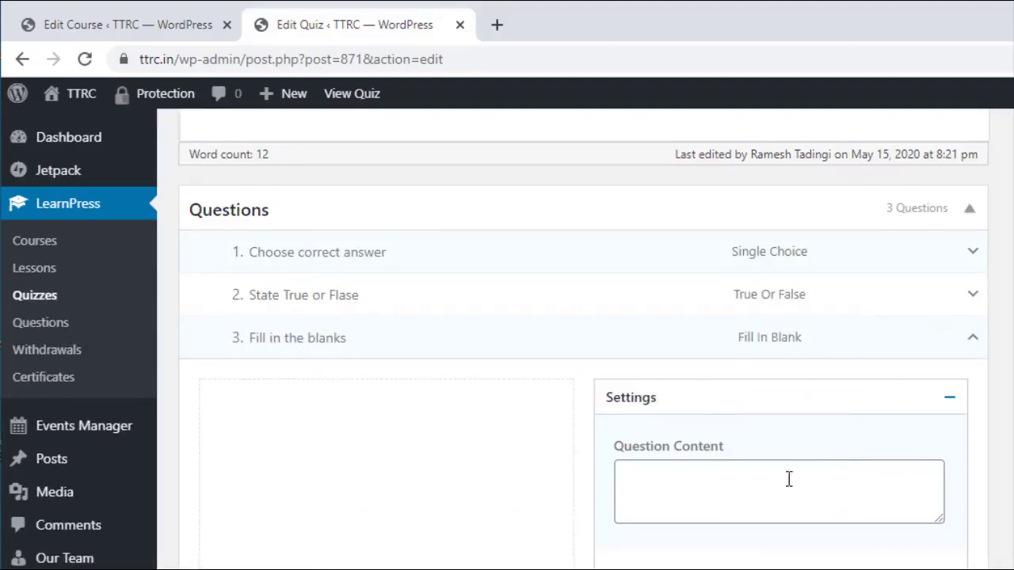
pyautogui.click(671, 480)
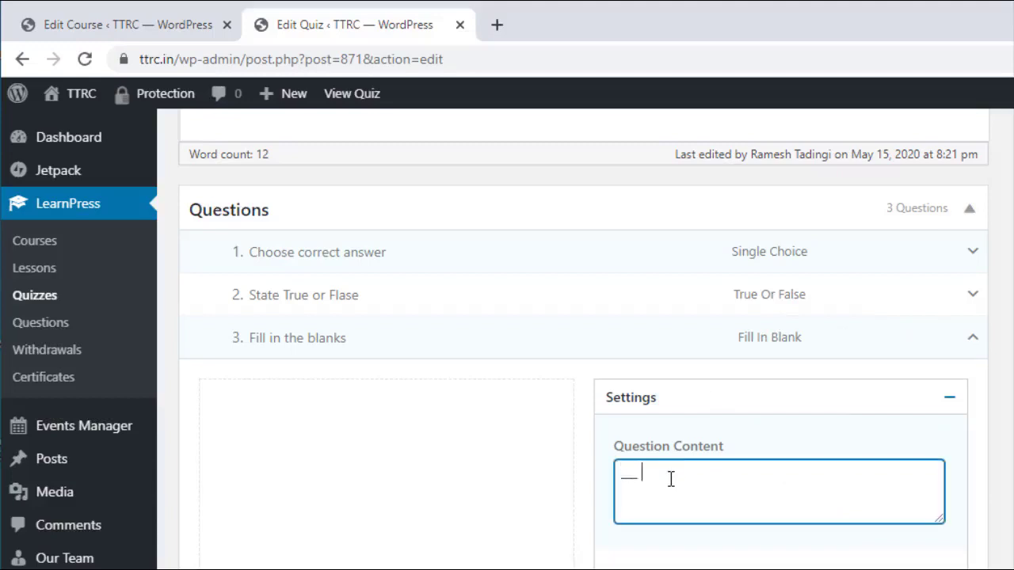
pyautogui.write('___ is father of computer')
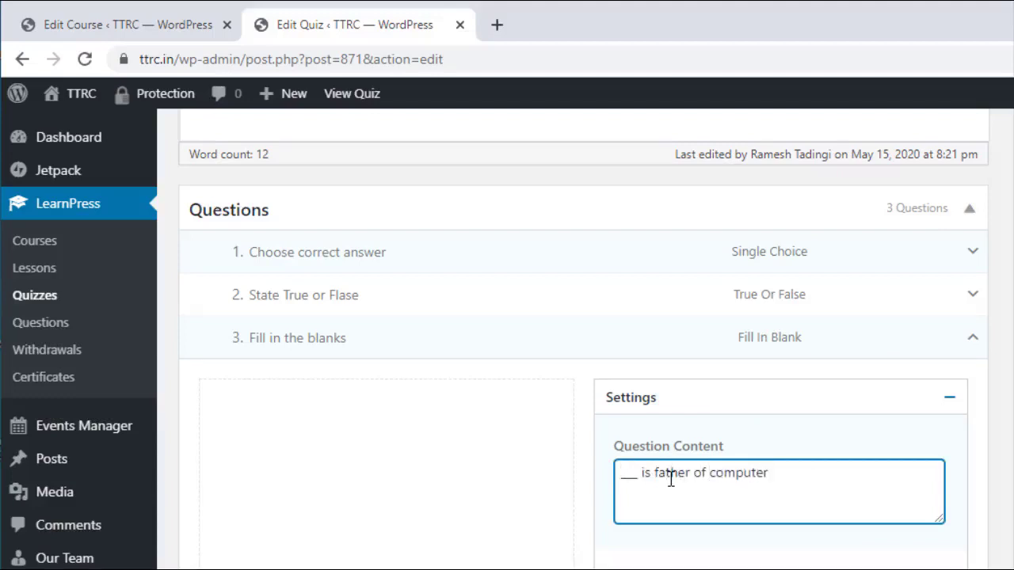
pyautogui.scroll(-2, 671, 480)
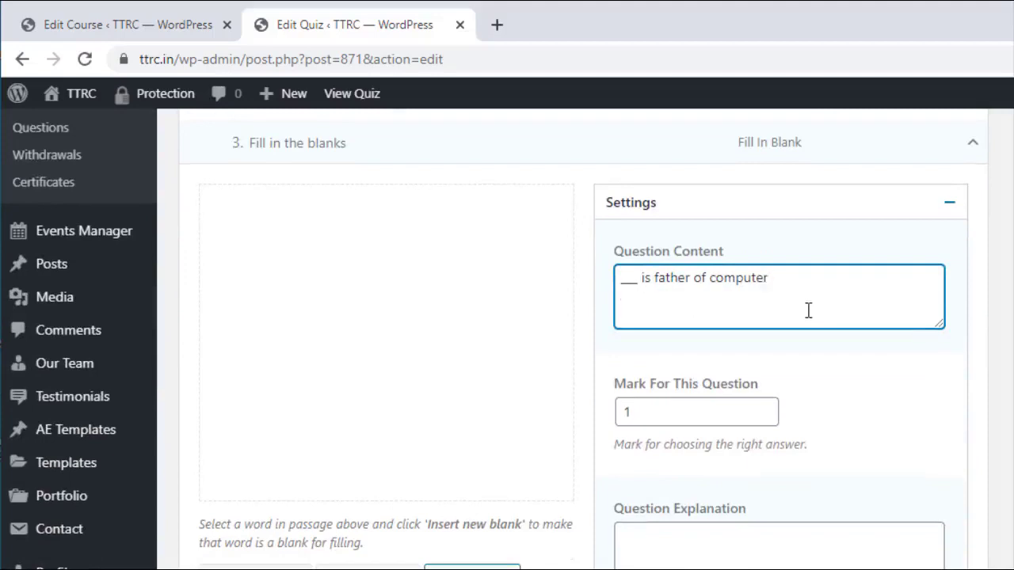
pyautogui.press('Return')
pyautogui.press('Return')
pyautogui.write('1.')
pyautogui.press('Return')
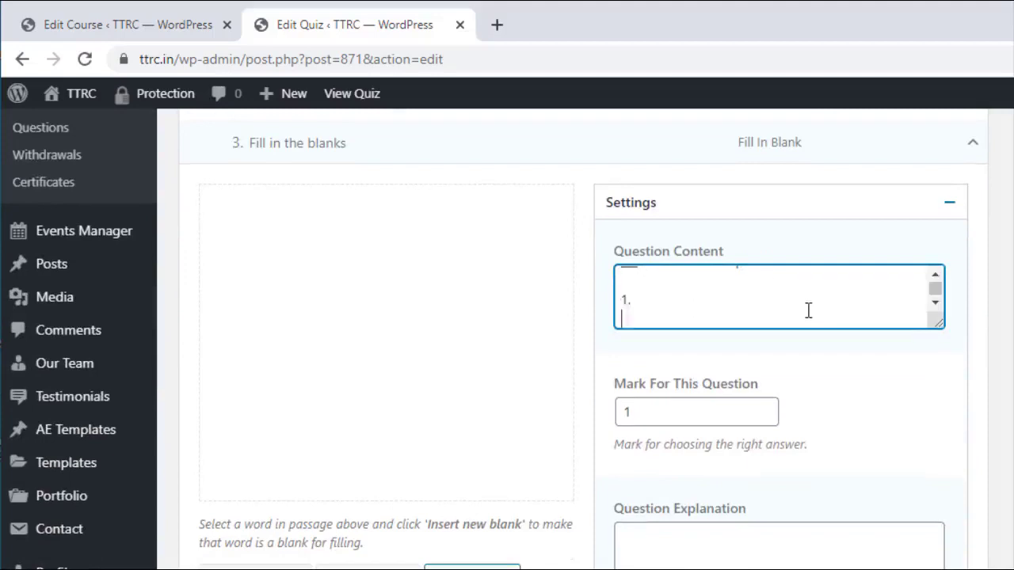
pyautogui.write('2.')
pyautogui.press('Return')
pyautogui.write('3.')
pyautogui.press('Return')
pyautogui.write('4.')
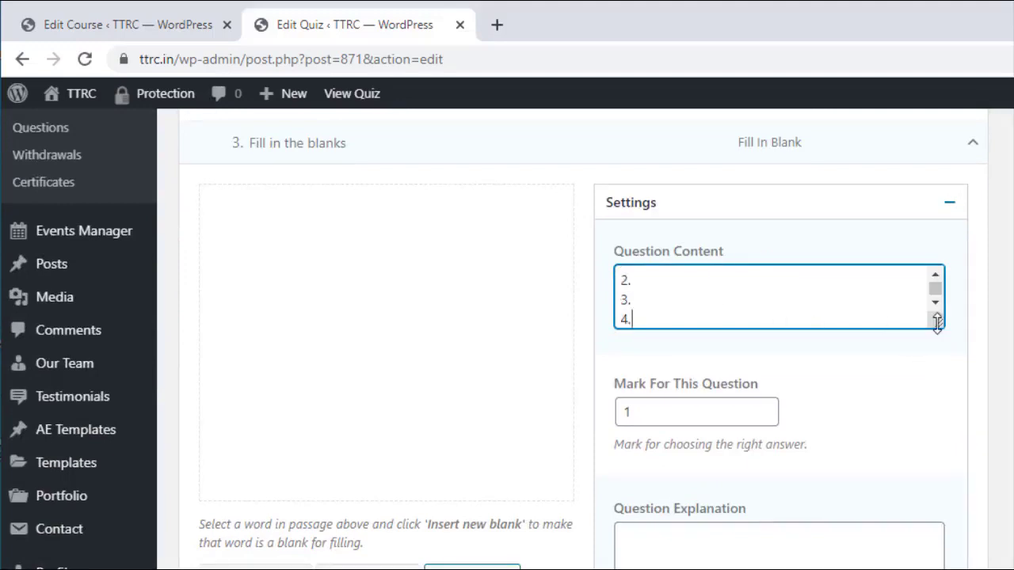
# Step: Enlarge the content box and fill in the answer options, including 'charles babbage'
pyautogui.moveTo(939, 323); pyautogui.dragTo(940, 436)
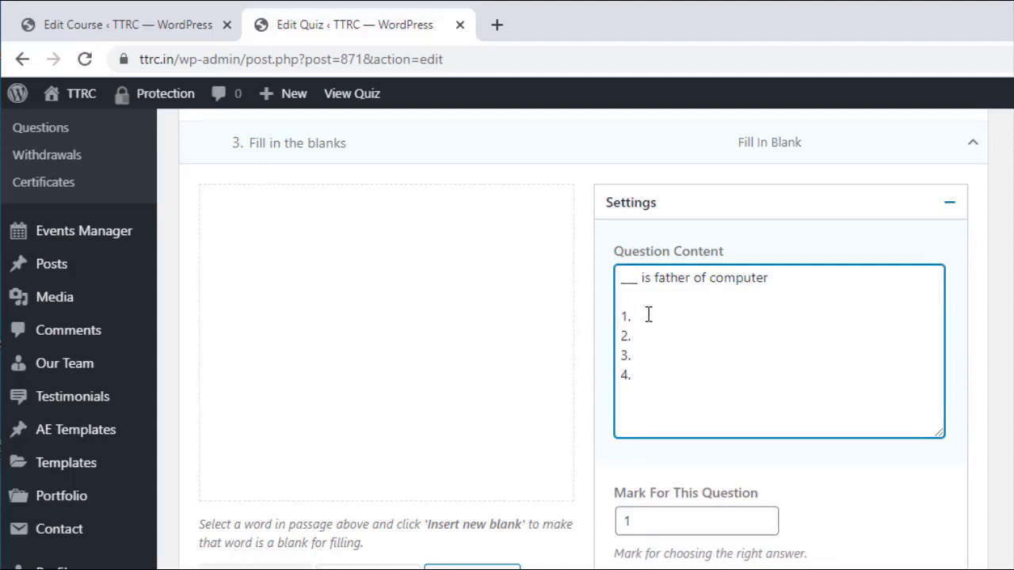
pyautogui.press('Right')
pyautogui.write('charles ')
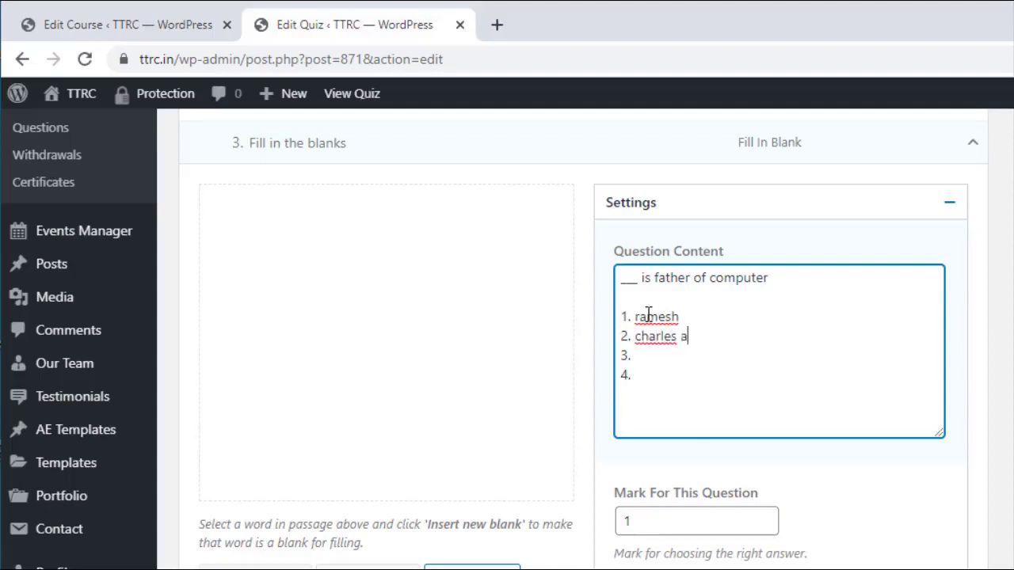
pyautogui.write('babbage')
pyautogui.press('Down')
pyautogui.write('; ')
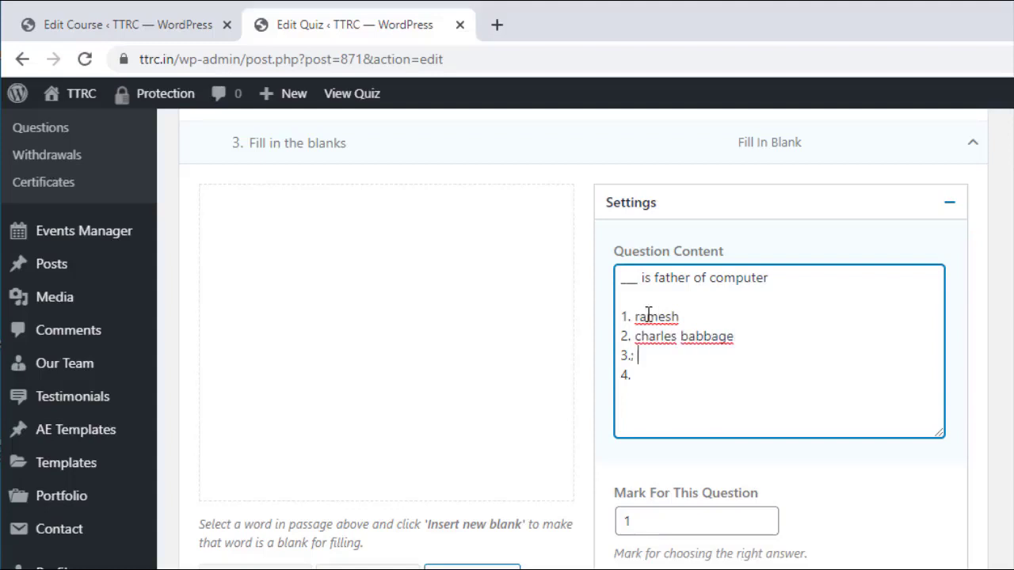
pyautogui.write('l lakj laf ')
pyautogui.write('4. ')
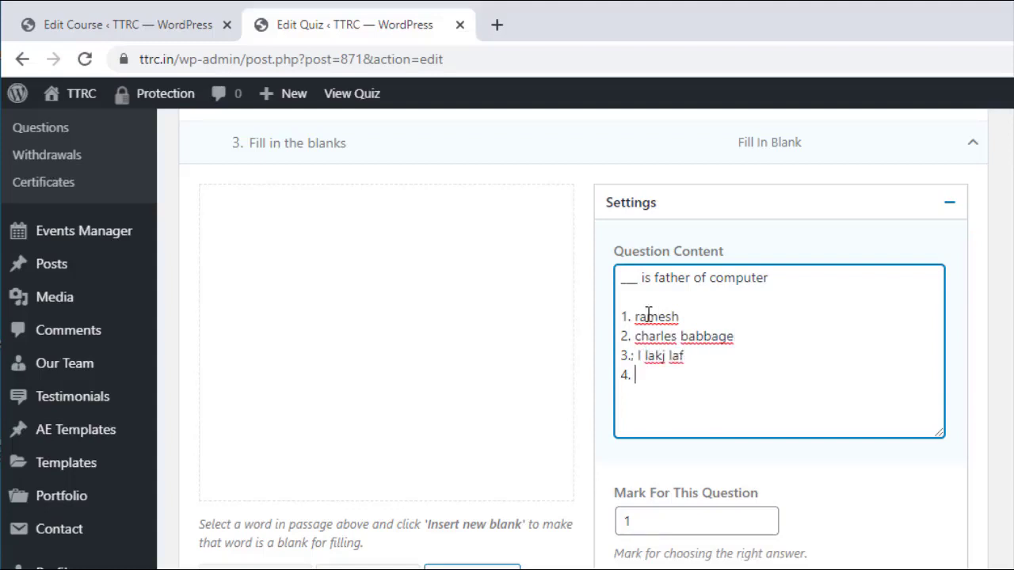
pyautogui.write('akdsjlajfd')
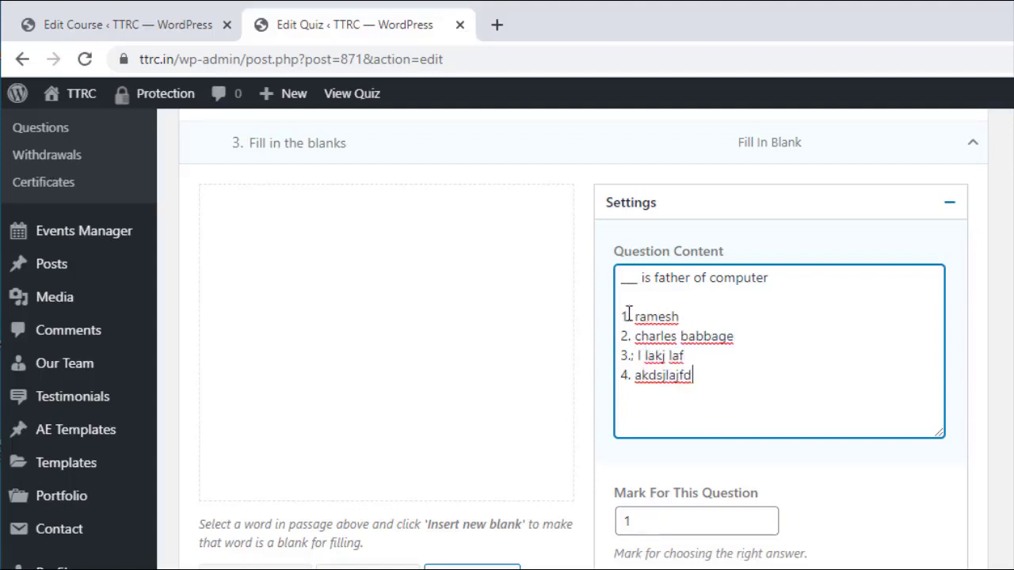
# Step: Write 'charles babbage' in question 3's passage and make it blank #1
pyautogui.click(287, 229)
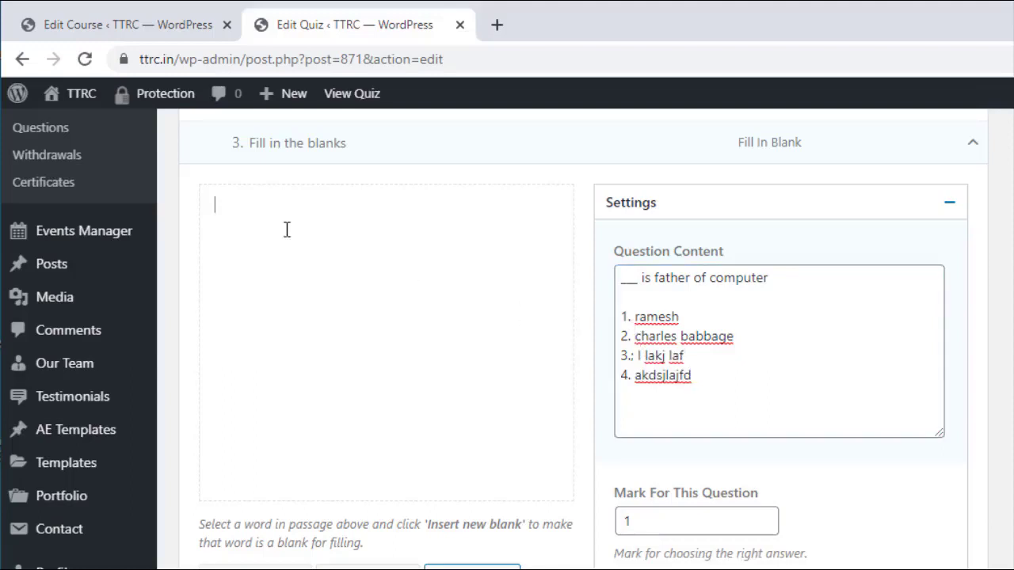
pyautogui.write('charles babbage')
pyautogui.hotkey('ctrl', 'a')
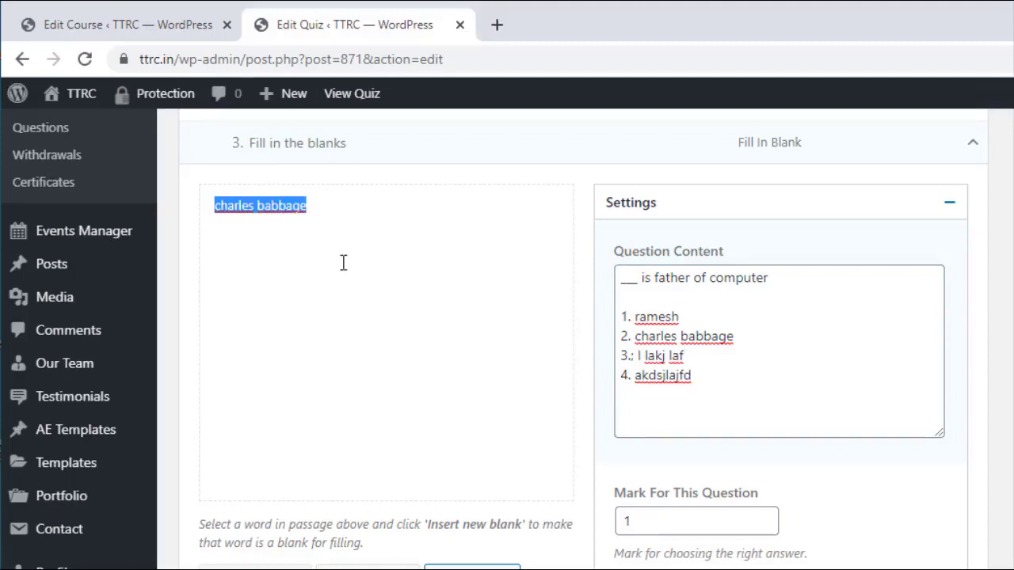
pyautogui.moveTo(306, 206); pyautogui.dragTo(243, 221)
pyautogui.scroll(-1, 359, 324)
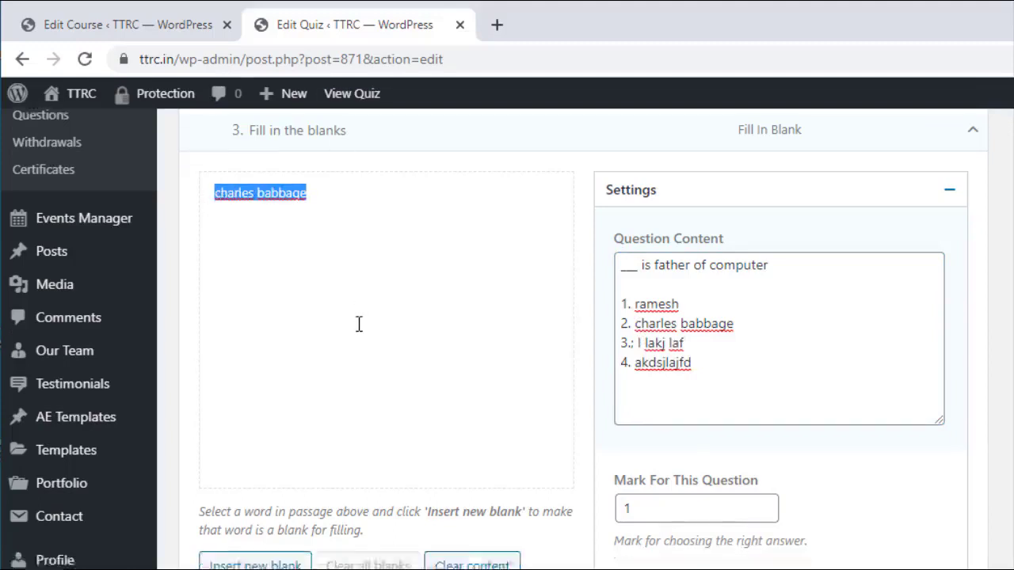
pyautogui.scroll(-2, 359, 324)
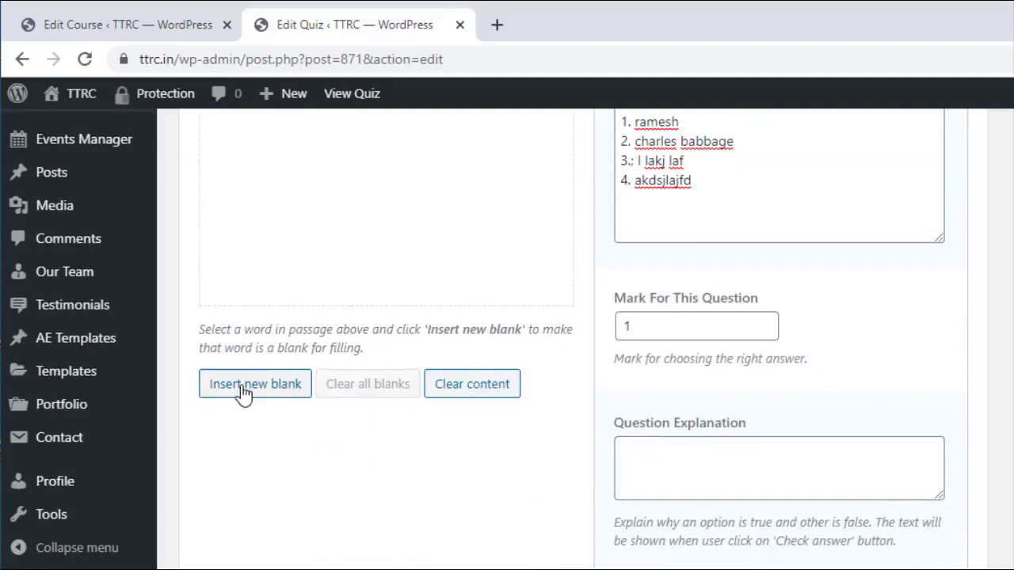
pyautogui.click(243, 388)
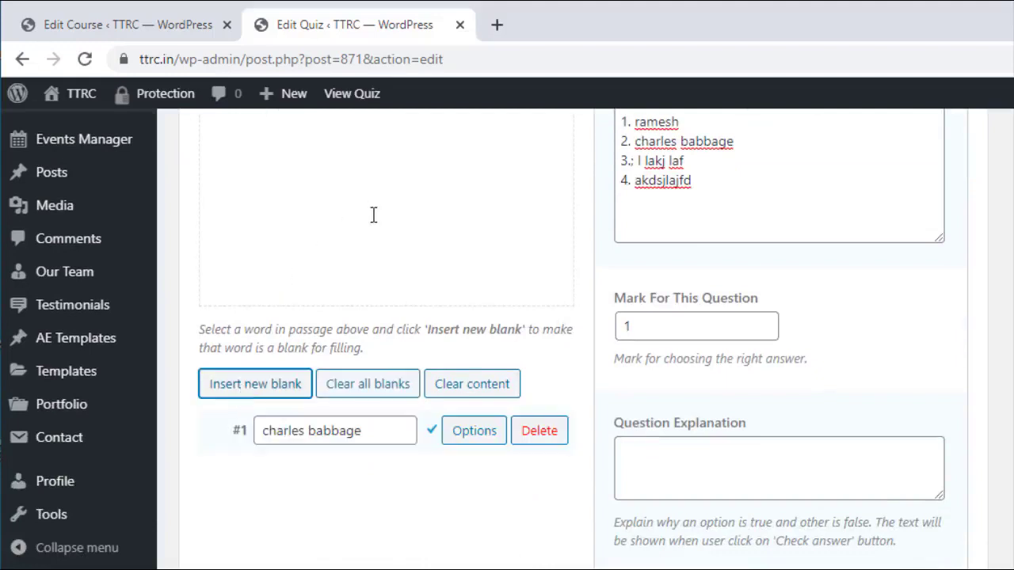
pyautogui.scroll(2, 373, 215)
pyautogui.scroll(-2, 363, 447)
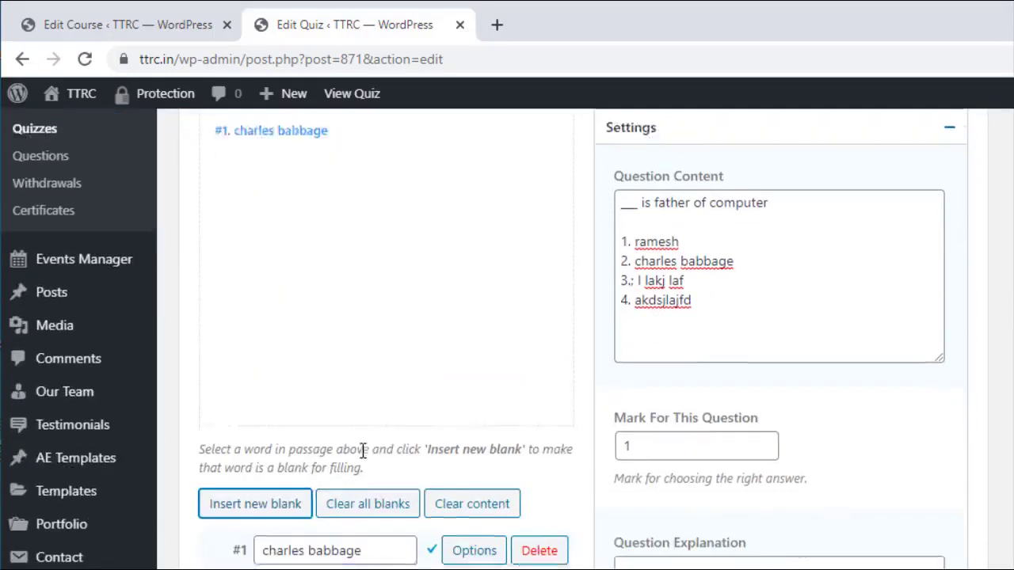
pyautogui.scroll(3, 399, 452)
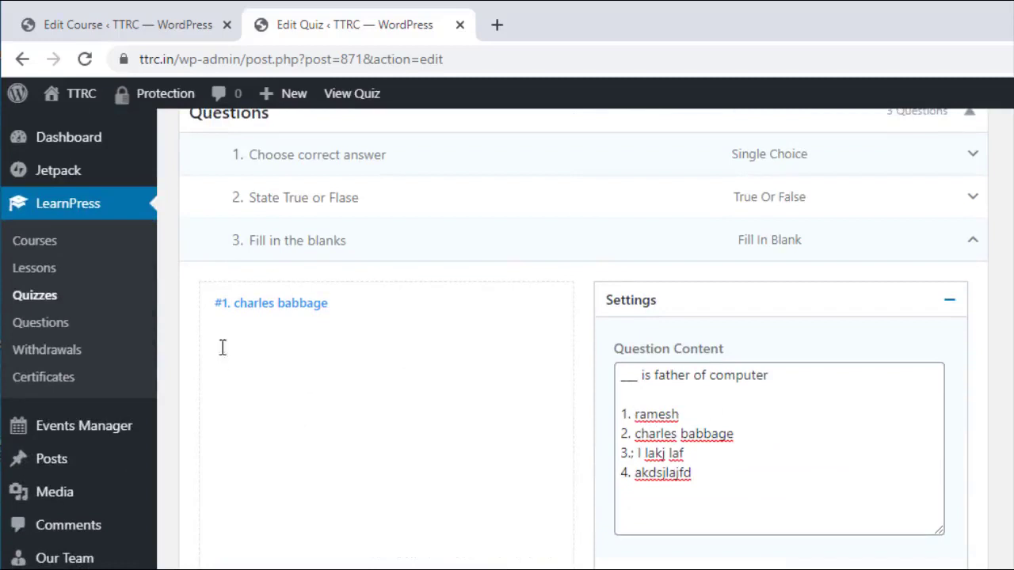
pyautogui.scroll(-3, 335, 434)
pyautogui.scroll(2, 607, 240)
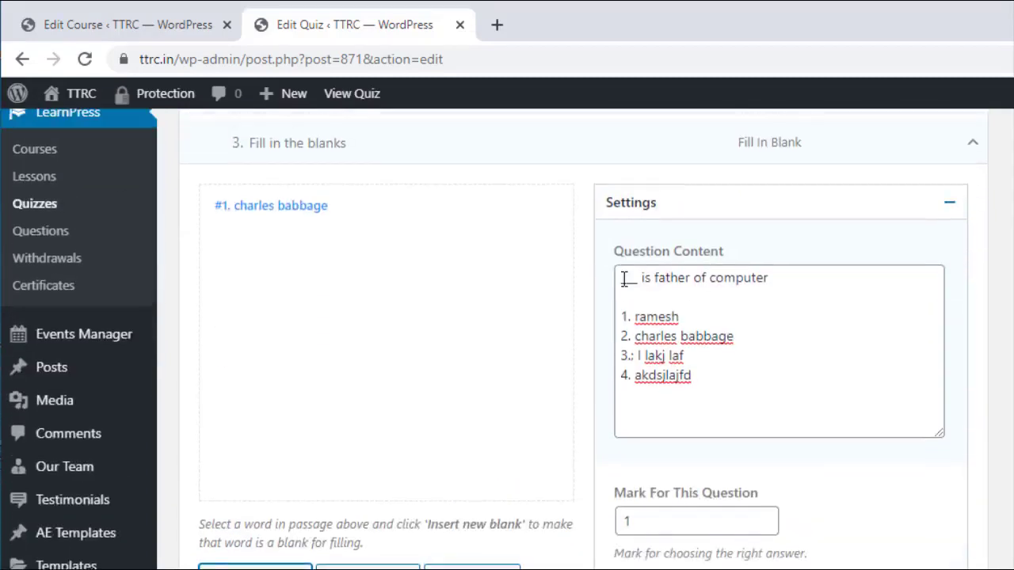
pyautogui.scroll(-4, 489, 425)
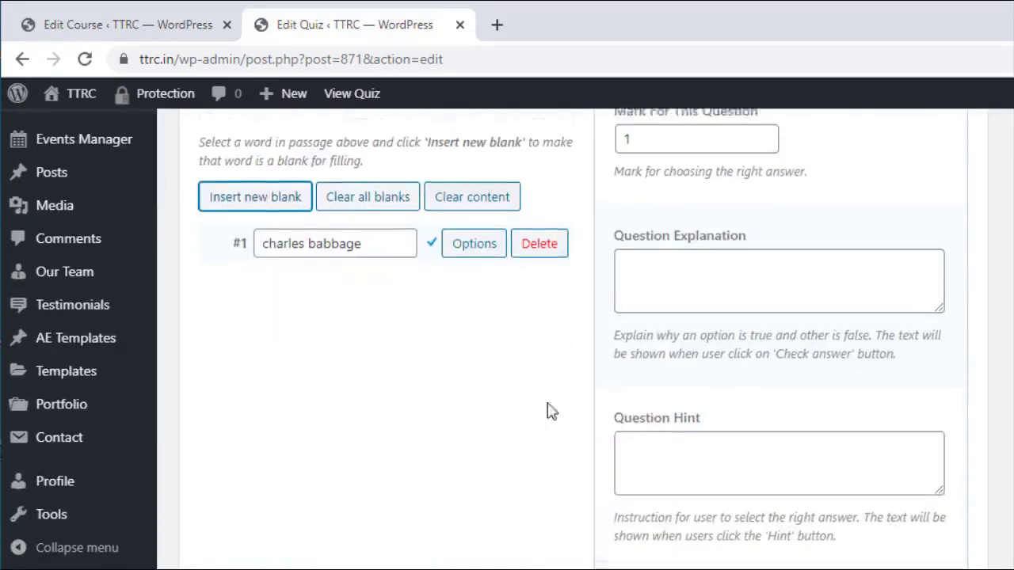
pyautogui.scroll(7, 626, 396)
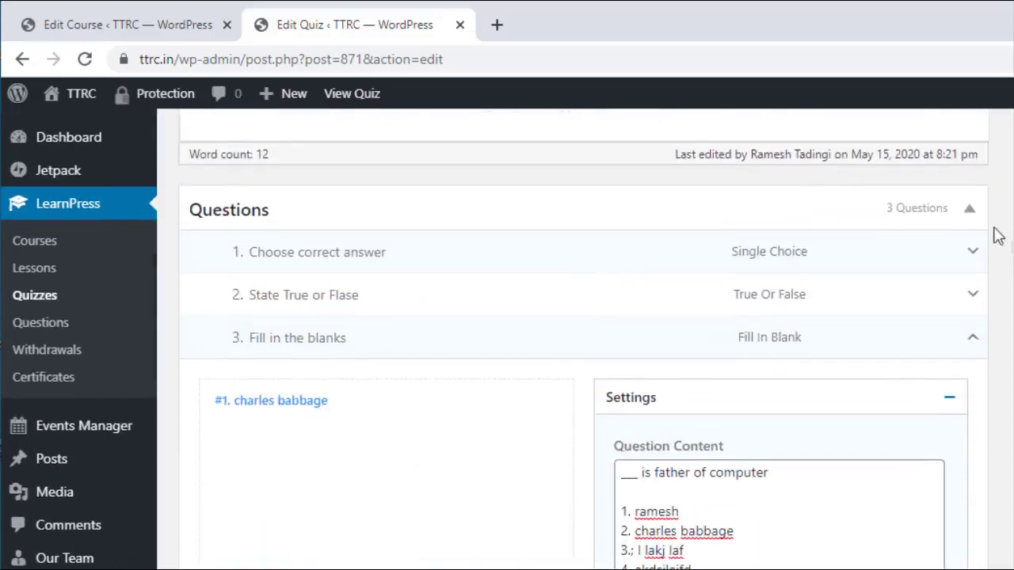
# Step: Collapse question 3 and reload the Countable Noun Quiz edit page with F5
pyautogui.click(974, 342)
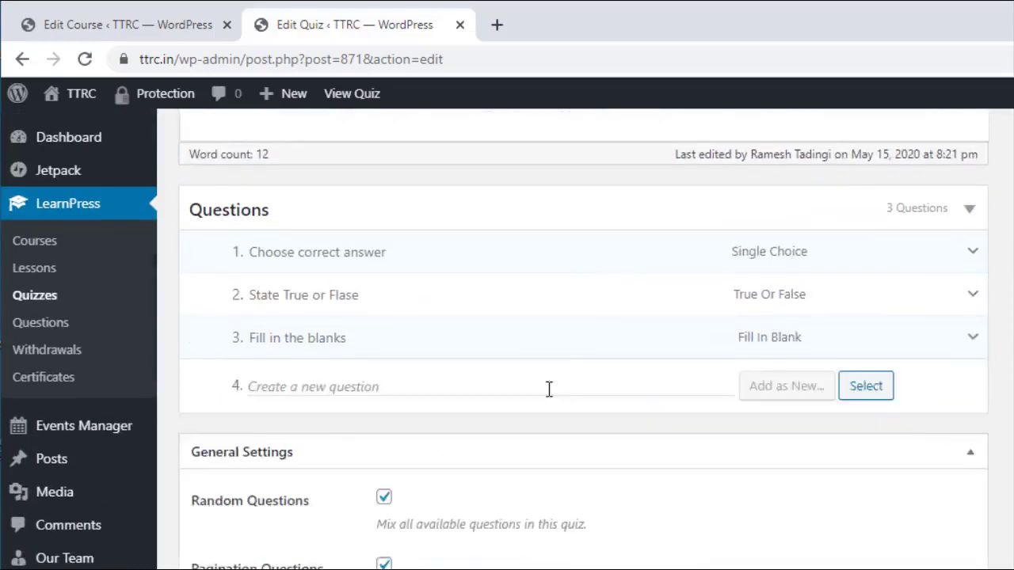
pyautogui.scroll(-8, 713, 380)
pyautogui.scroll(15, 709, 408)
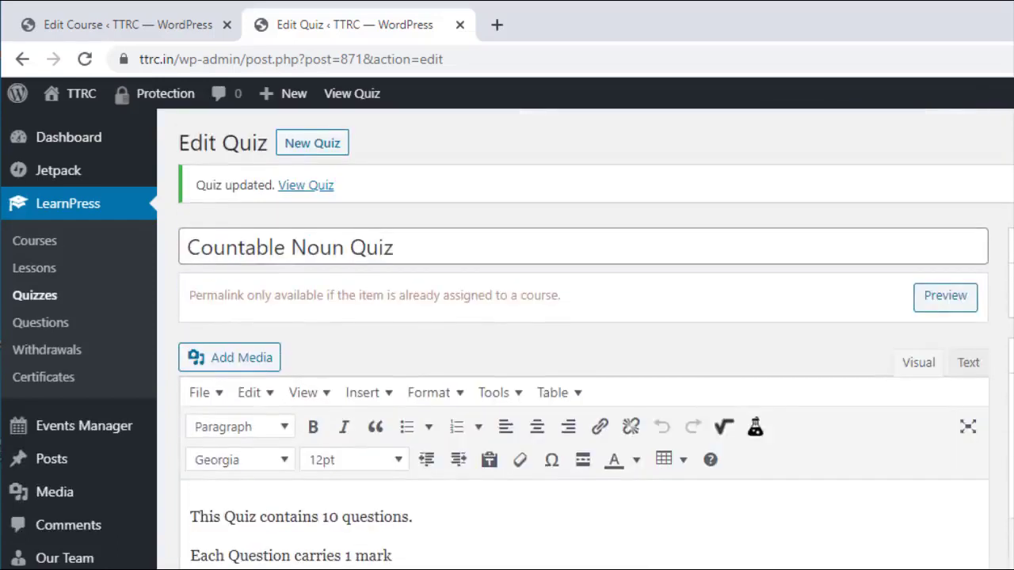
pyautogui.press('F5')
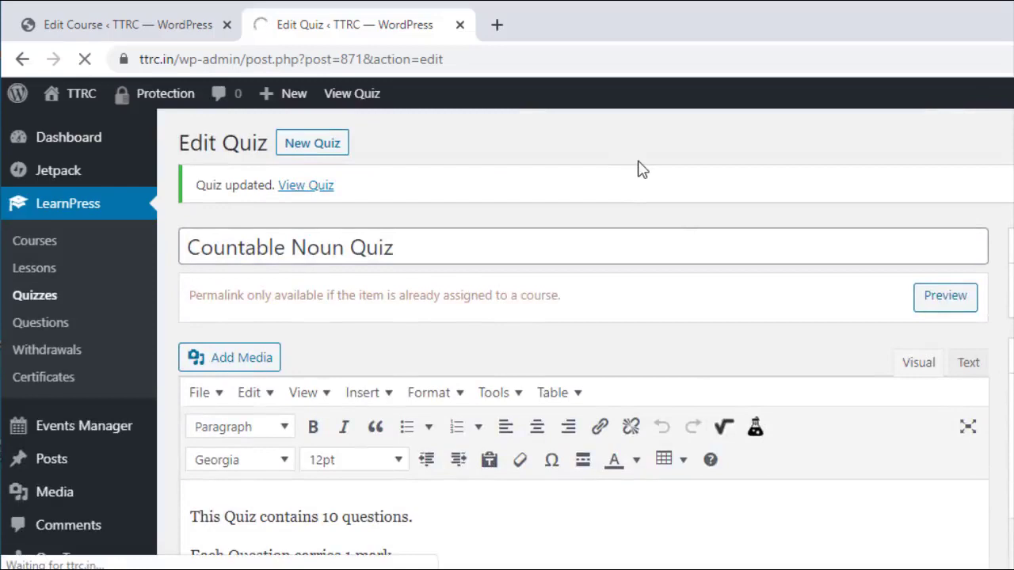
pyautogui.scroll(-1, 606, 386)
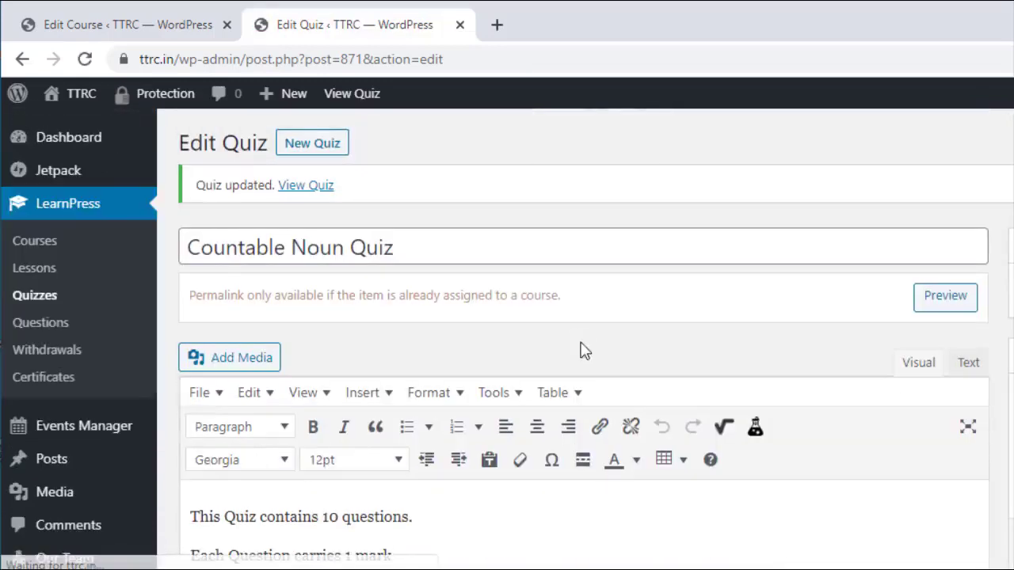
# Step: Confirm Countable Noun Quiz appears under Chpater 1 of English Grammar for Class 7th, then view the course
pyautogui.click(459, 24)
pyautogui.scroll(5, 914, 319)
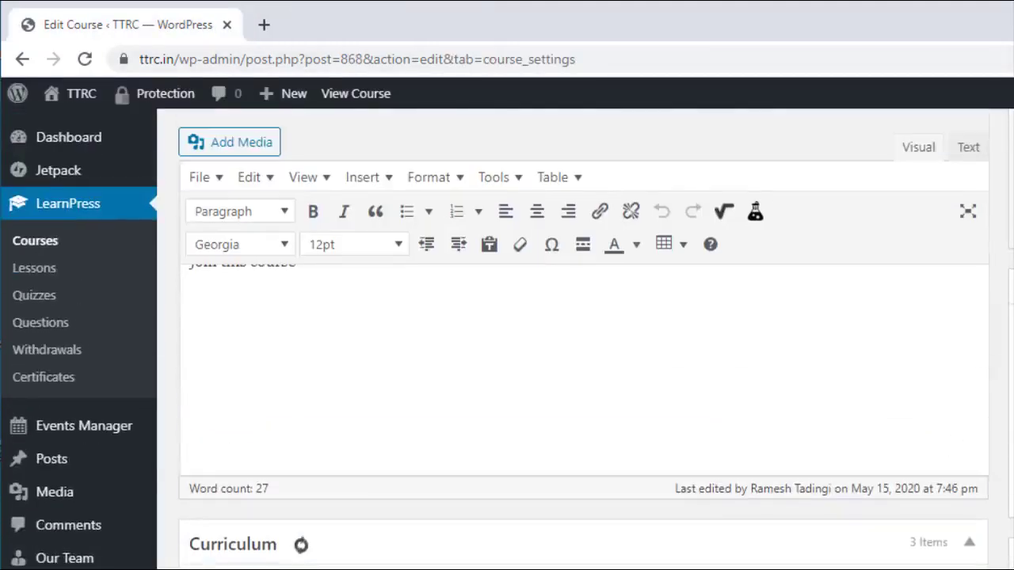
pyautogui.scroll(1, 584, 333)
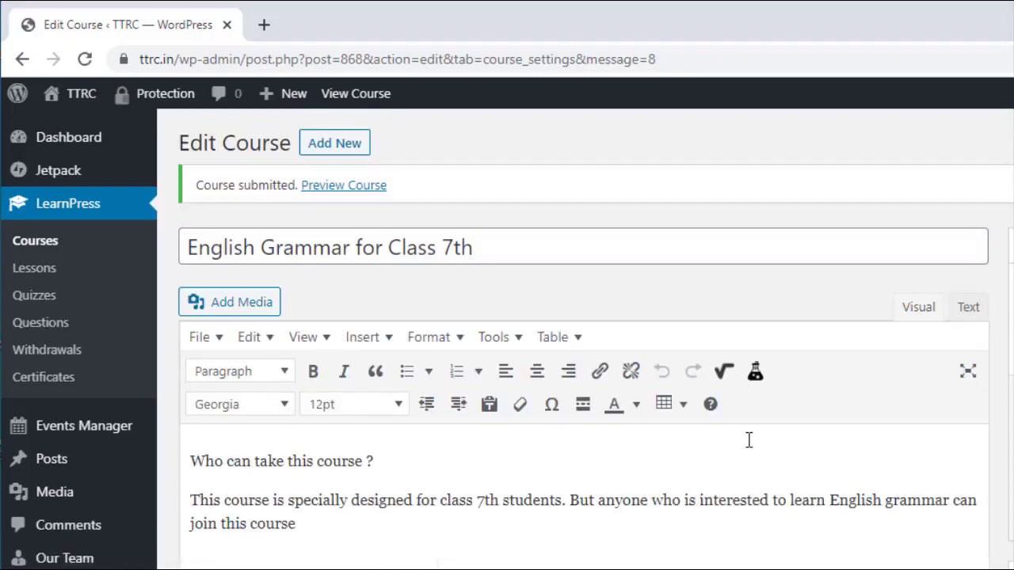
pyautogui.scroll(-8, 748, 441)
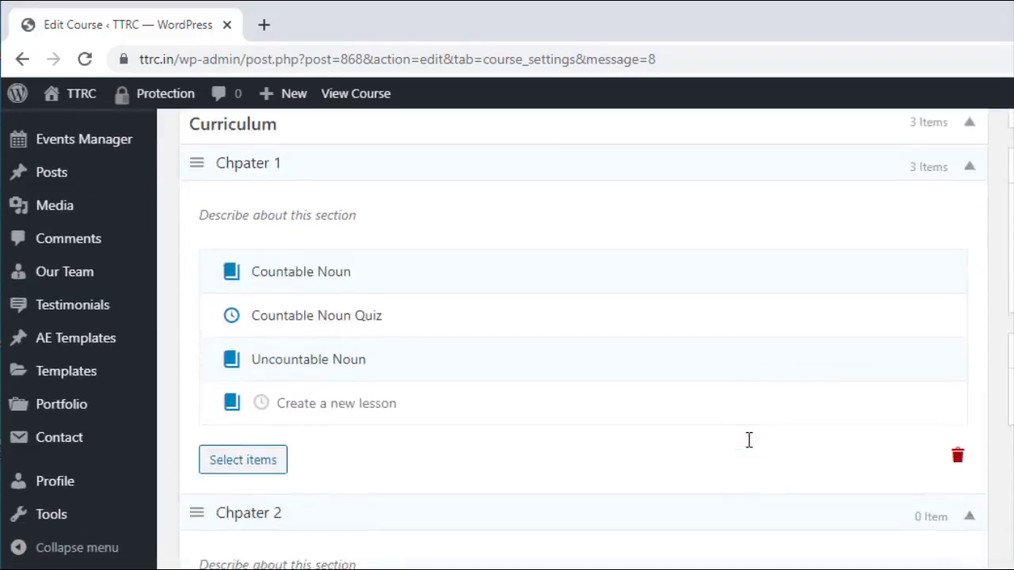
pyautogui.scroll(-2, 749, 440)
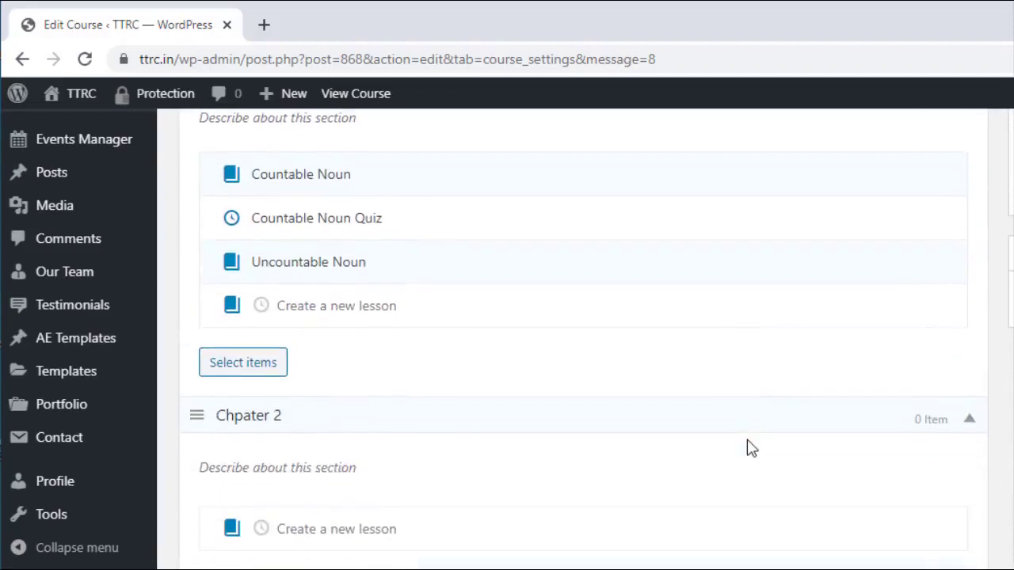
pyautogui.scroll(10, 751, 448)
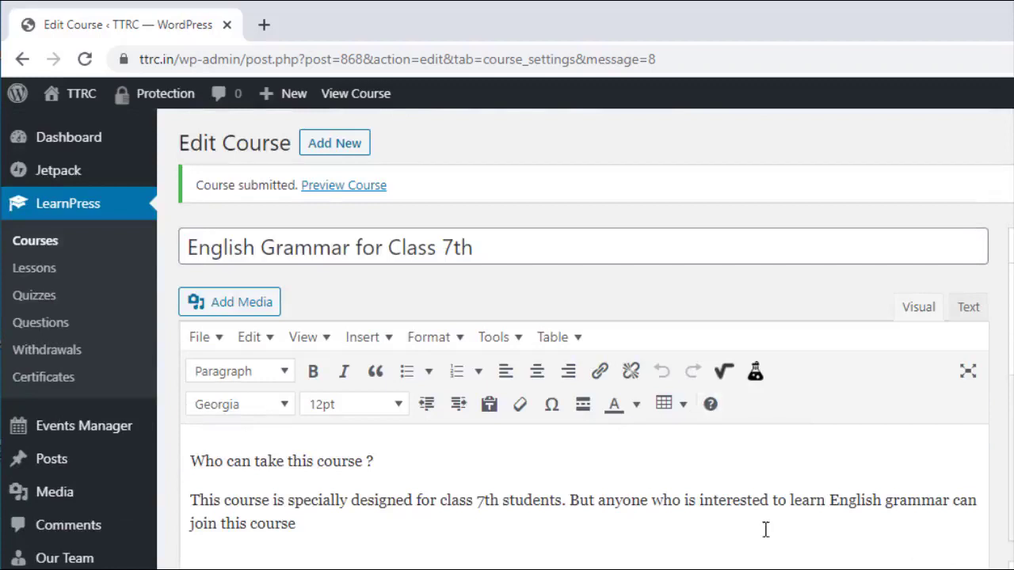
pyautogui.scroll(-1, 865, 469)
pyautogui.scroll(-2, 865, 469)
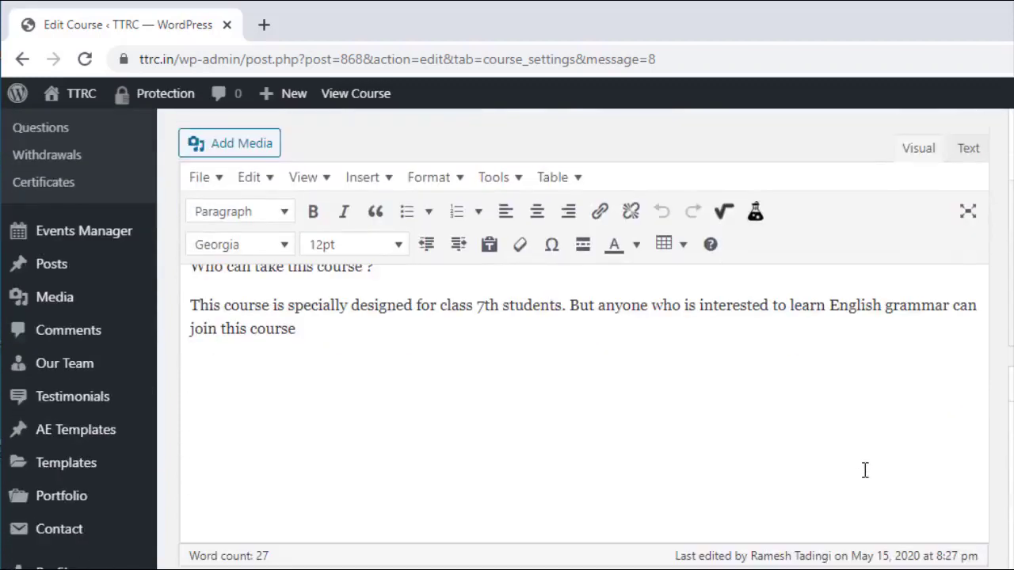
pyautogui.scroll(2, 865, 471)
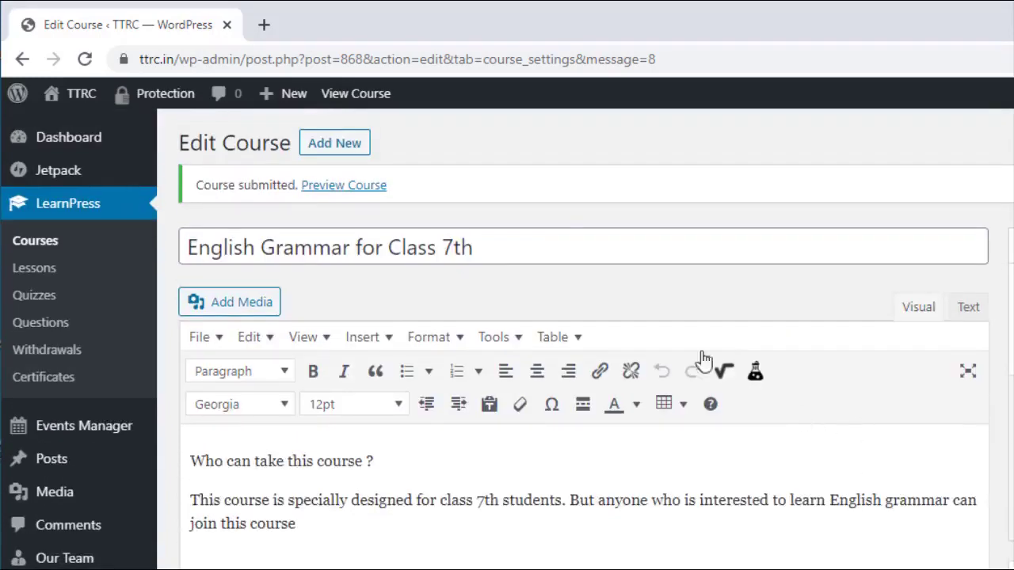
pyautogui.click(348, 95)
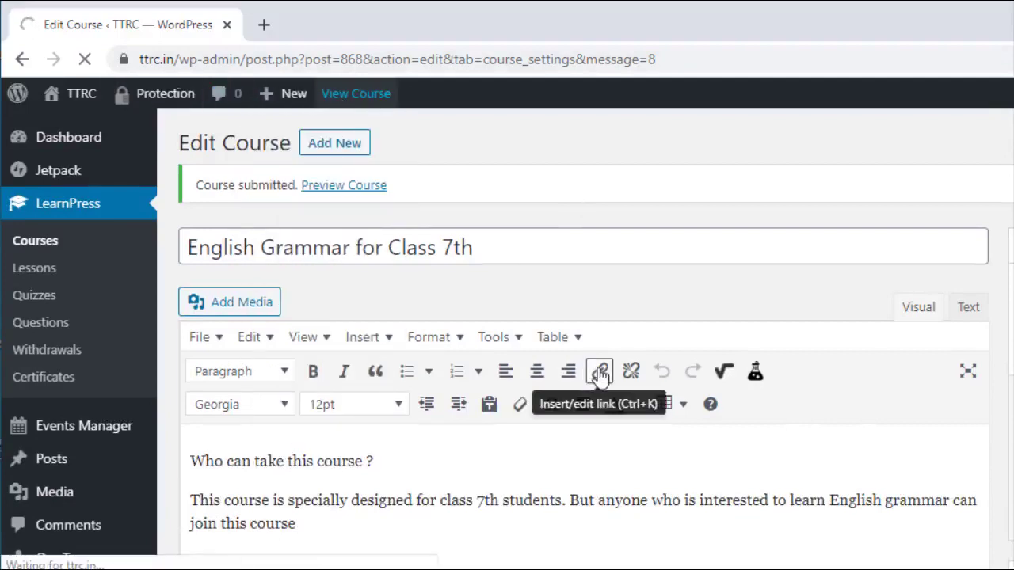
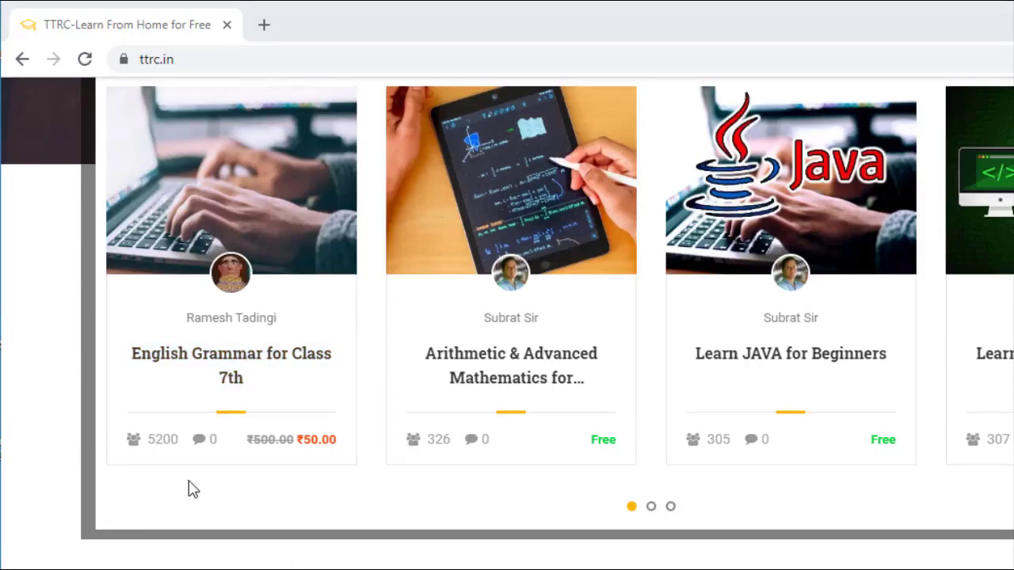
# Step: Open the English Grammar for Class 7th course (₹50.00, 2 lectures, 1 quiz) and scroll to its Course Features
pyautogui.click(251, 361)
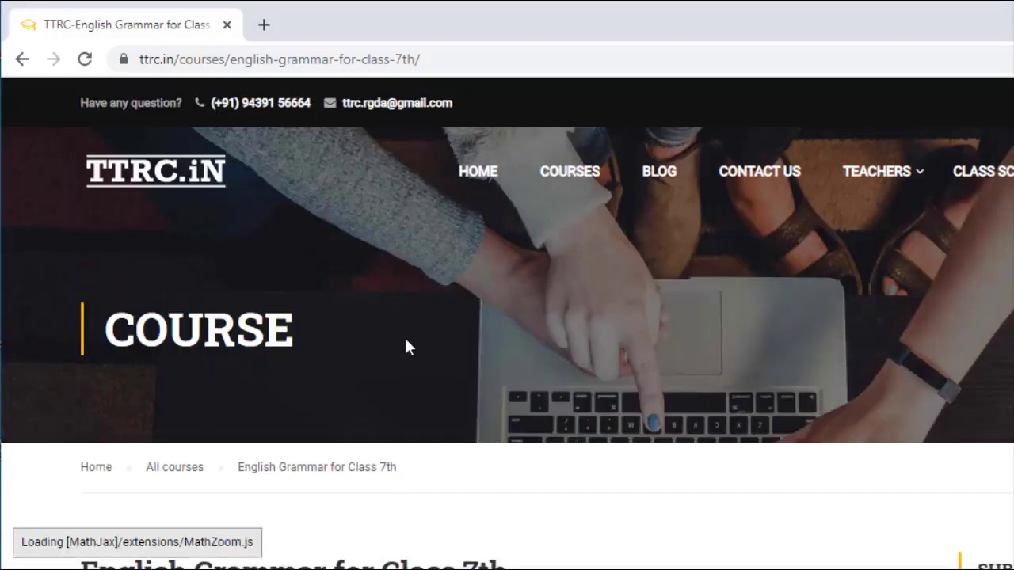
pyautogui.scroll(-3, 405, 347)
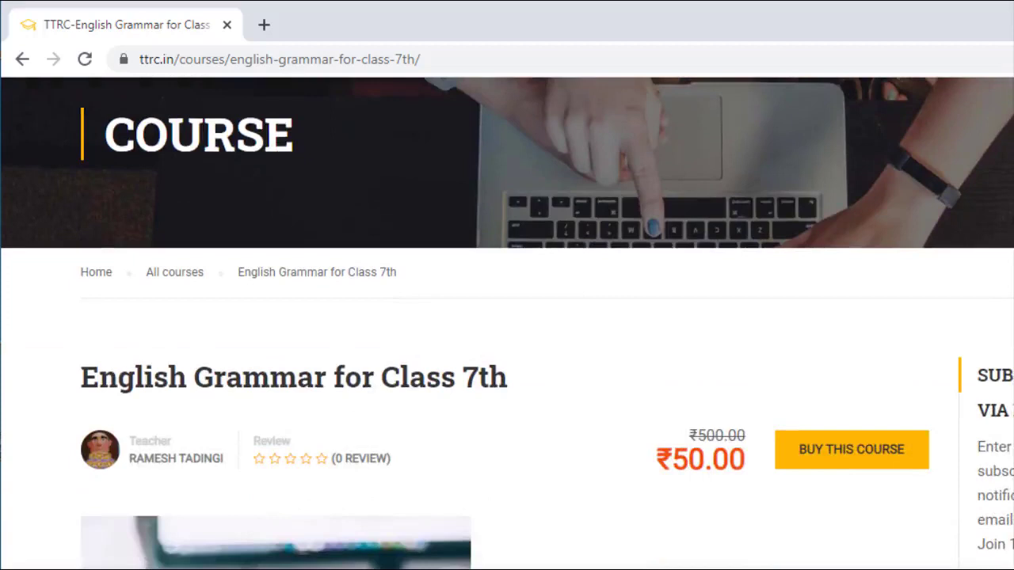
pyautogui.scroll(-2, 488, 343)
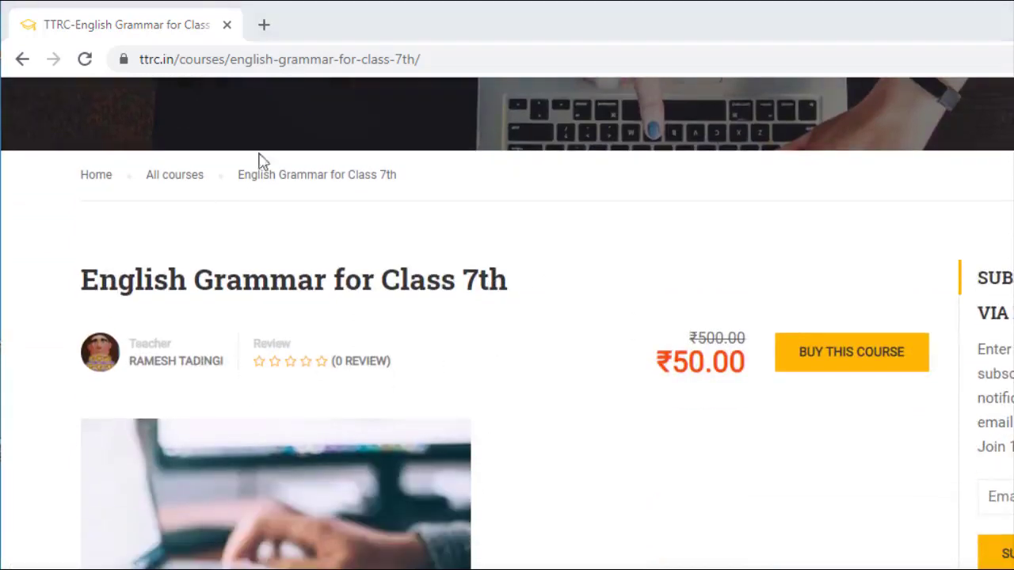
pyautogui.scroll(-2, 315, 351)
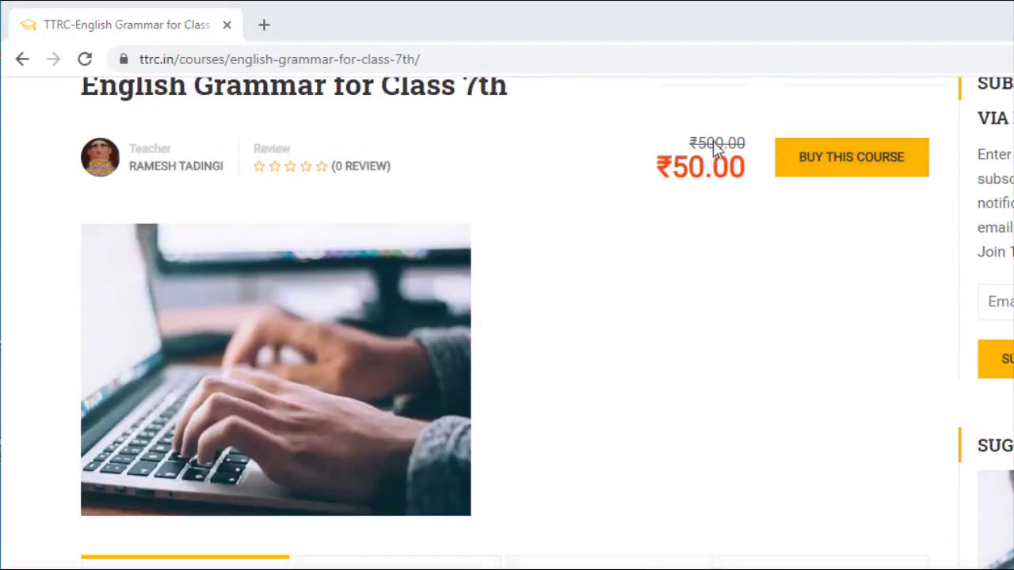
pyautogui.scroll(-4, 581, 251)
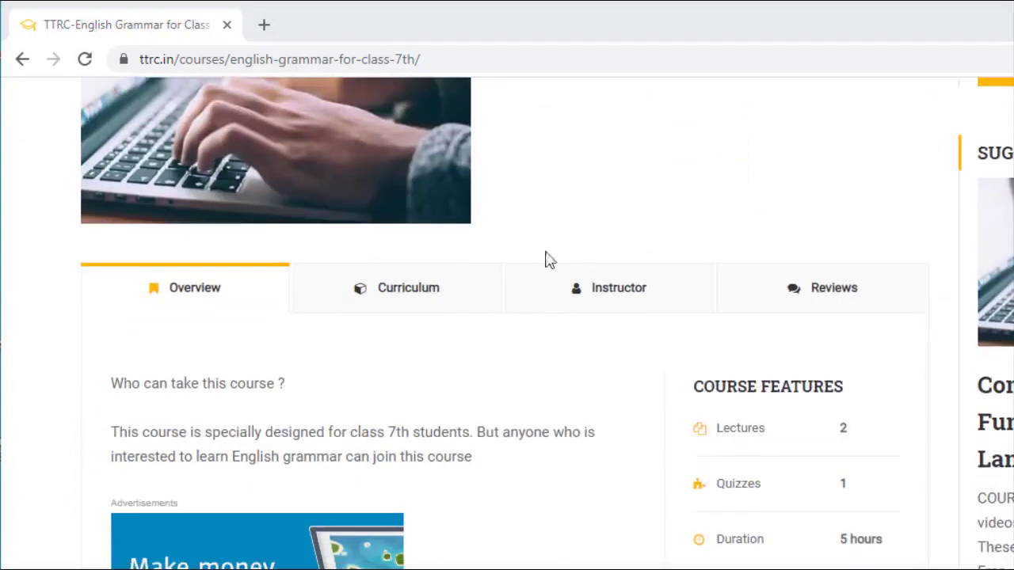
pyautogui.scroll(-2, 355, 368)
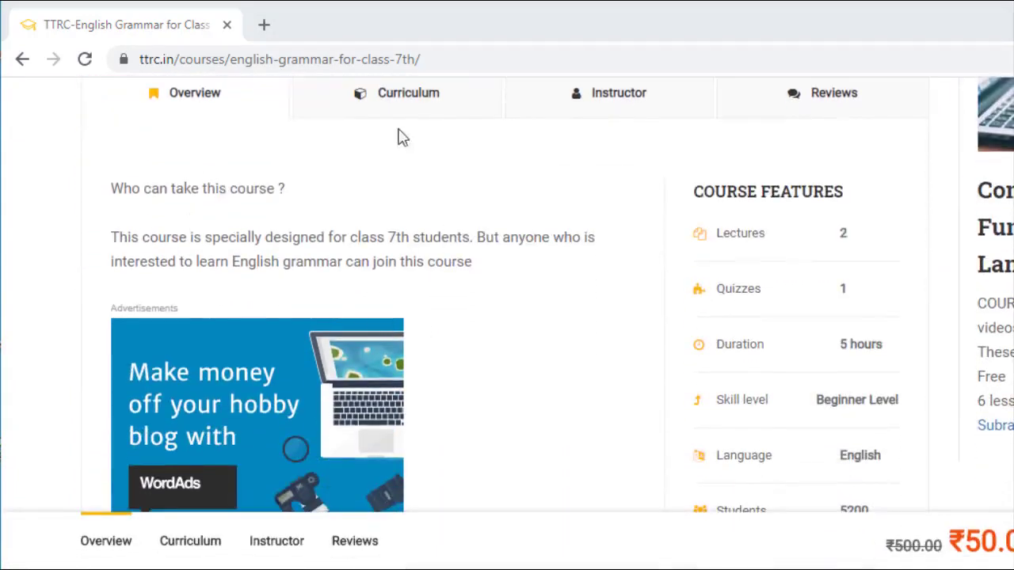
# Step: Show the Curriculum tab, listing Countable Noun, a 3-question quiz and Uncountable Noun, and select Countable Noun
pyautogui.click(414, 100)
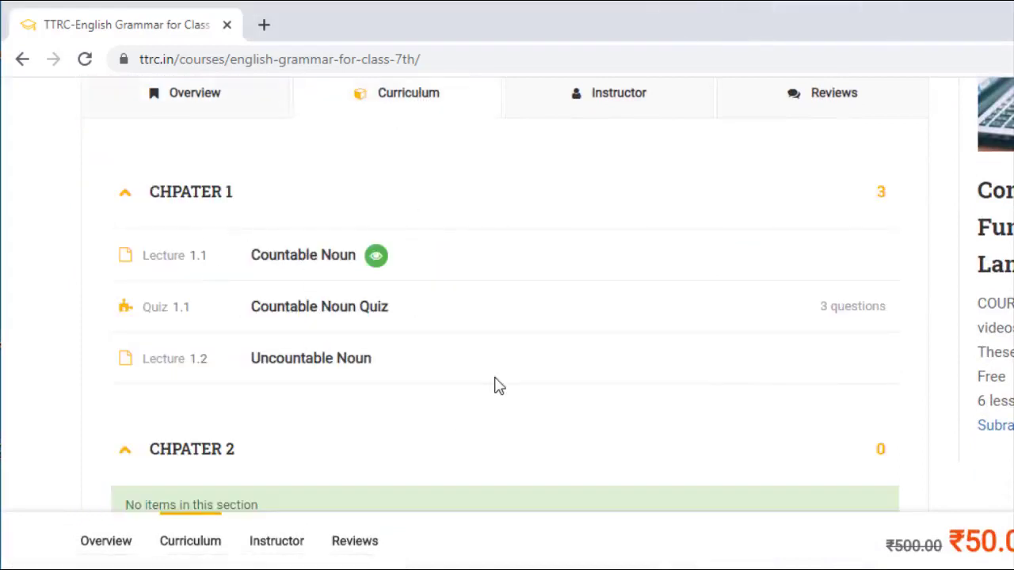
pyautogui.scroll(4, 498, 385)
pyautogui.scroll(-2, 502, 369)
pyautogui.scroll(5, 737, 330)
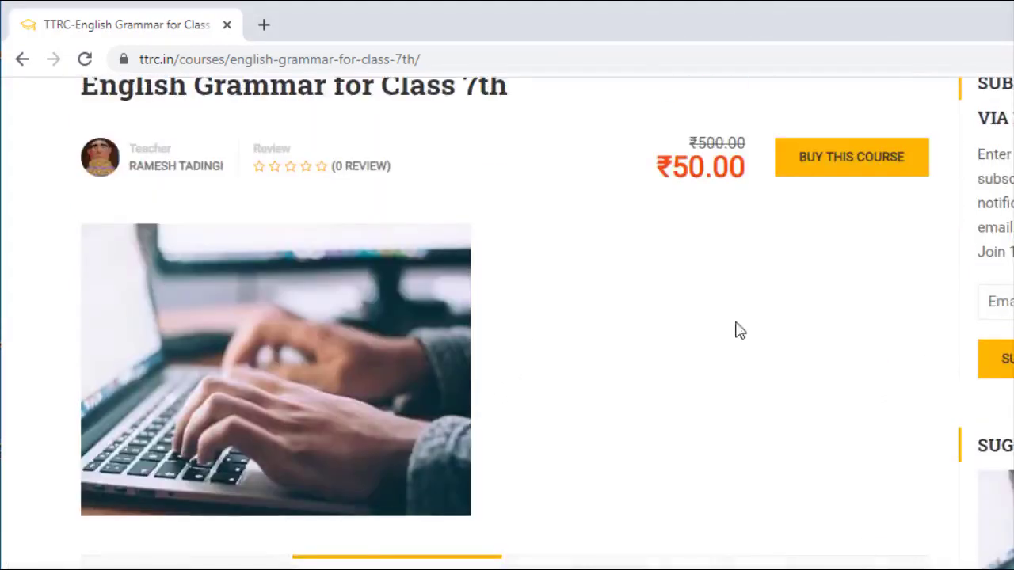
pyautogui.scroll(-5, 812, 303)
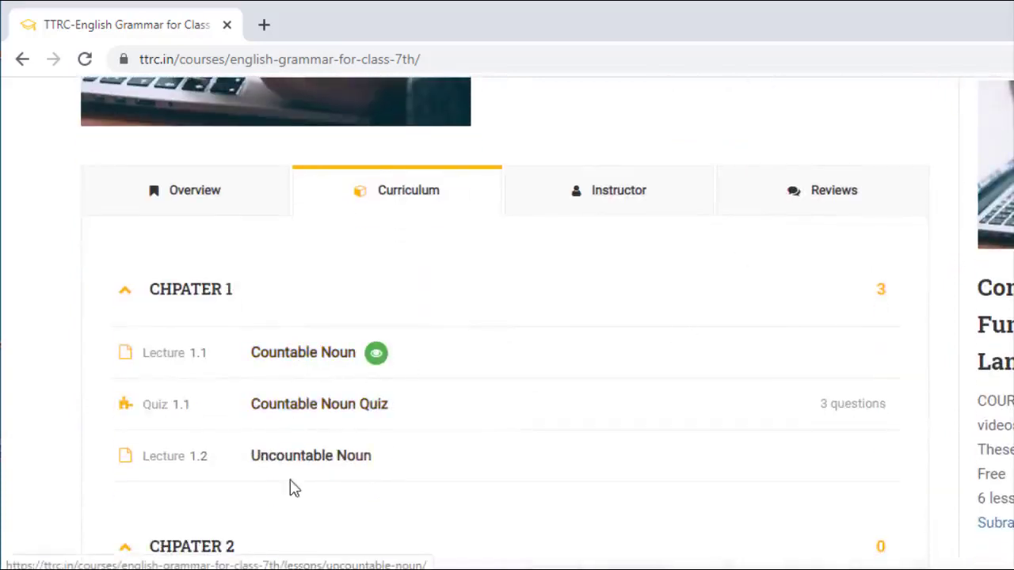
pyautogui.scroll(-1, 292, 476)
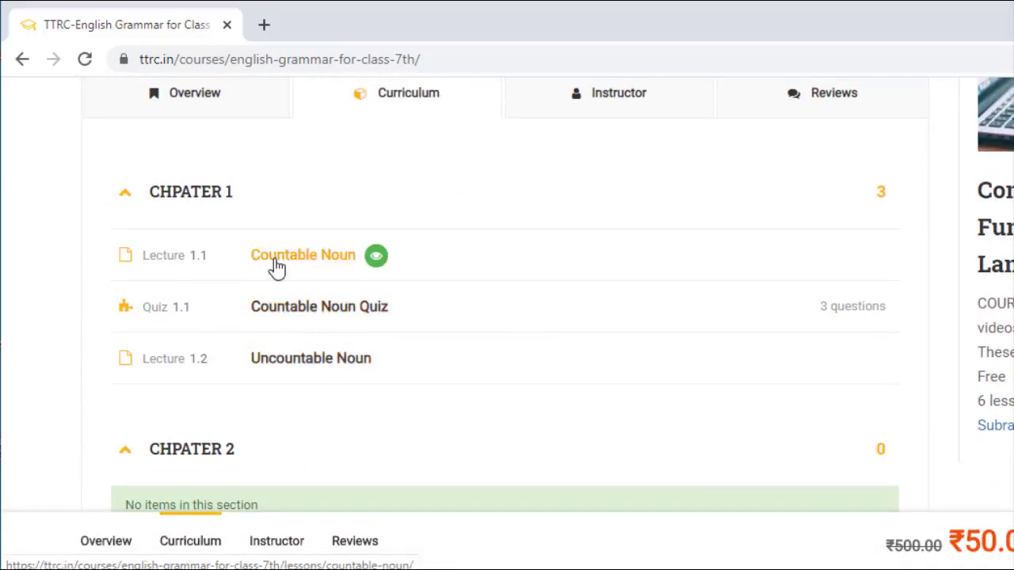
pyautogui.click(375, 258)
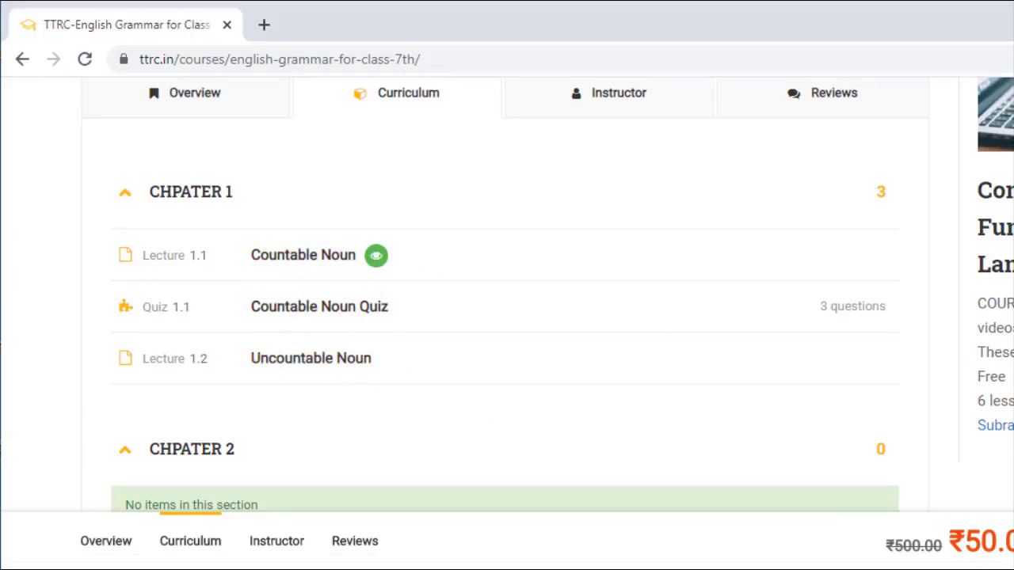
pyautogui.moveTo(1013, 341); pyautogui.dragTo(1008, 342)
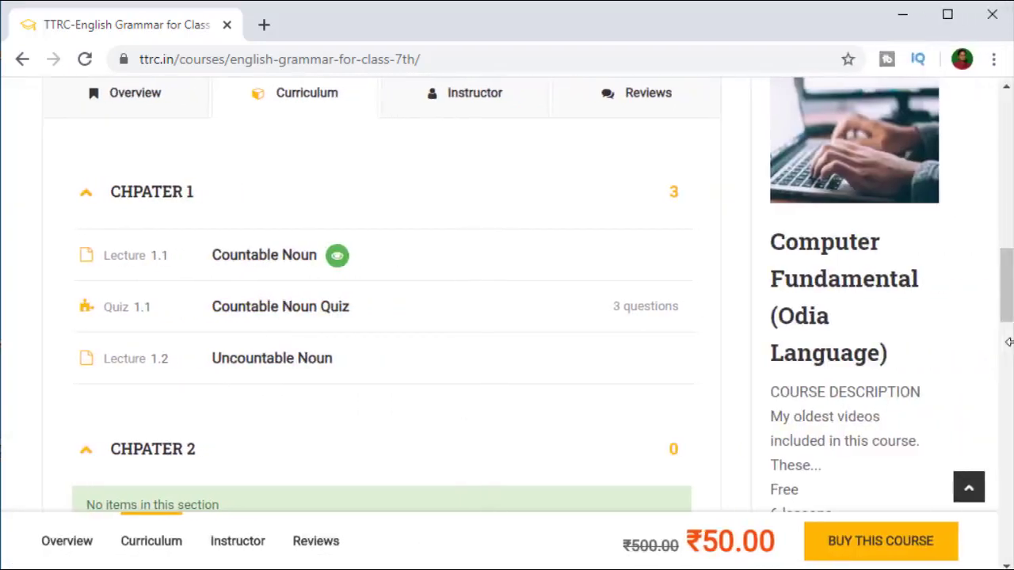
# Step: Open the Countable Noun lecture preview and scroll through its video, body text, image and option list
pyautogui.click(300, 262)
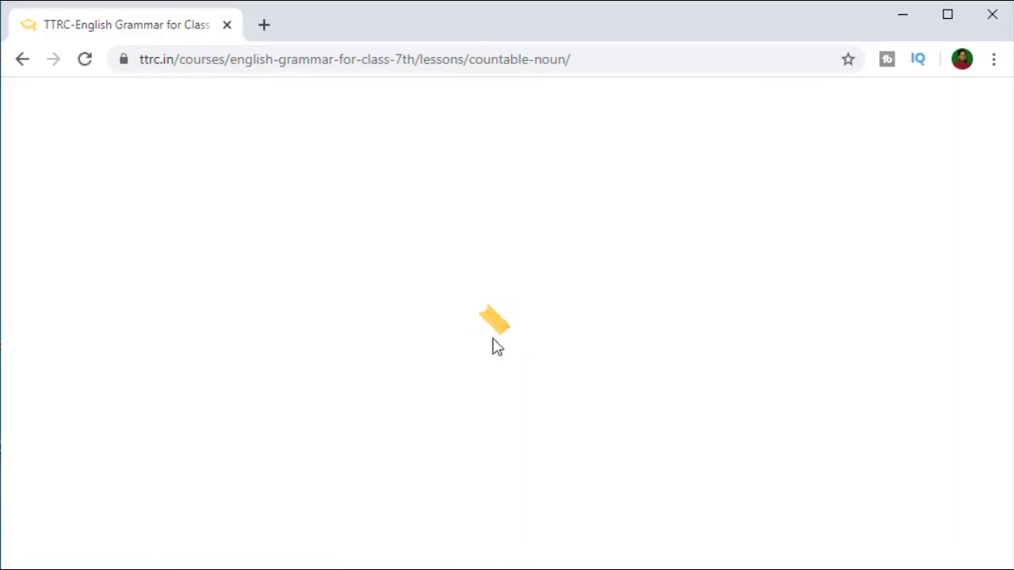
pyautogui.scroll(-3, 893, 431)
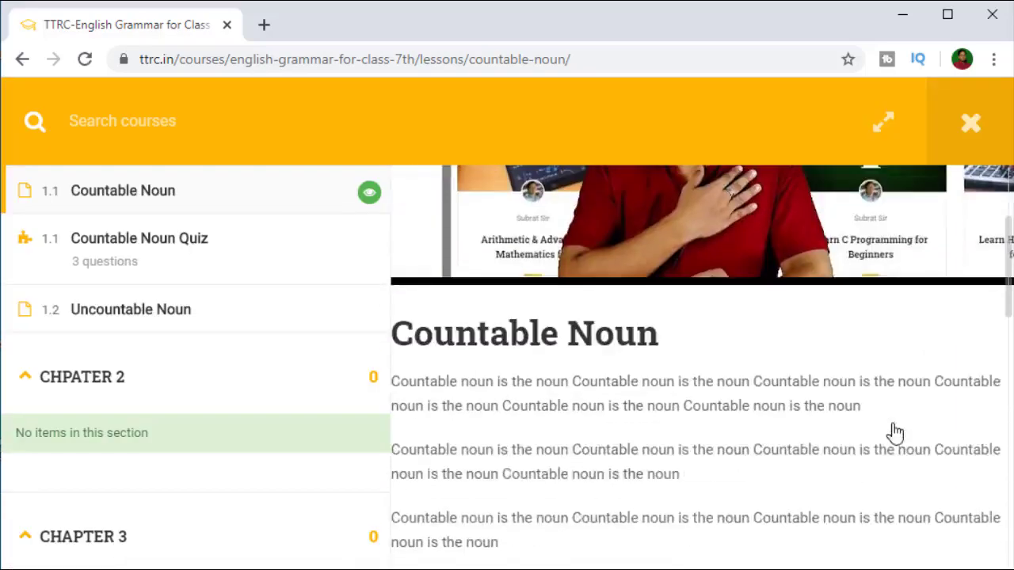
pyautogui.scroll(3, 893, 430)
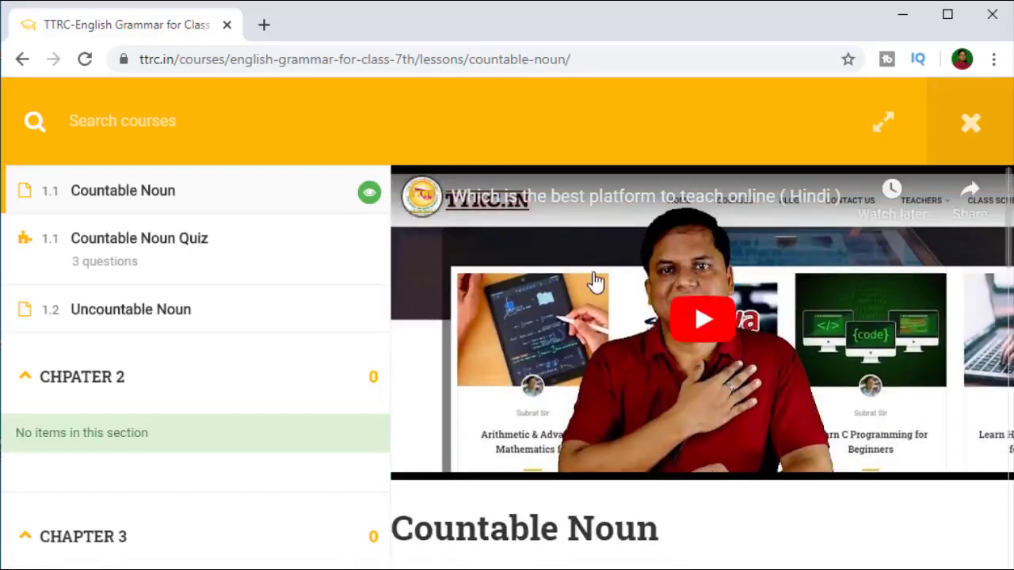
pyautogui.scroll(-1, 648, 340)
pyautogui.scroll(-5, 648, 341)
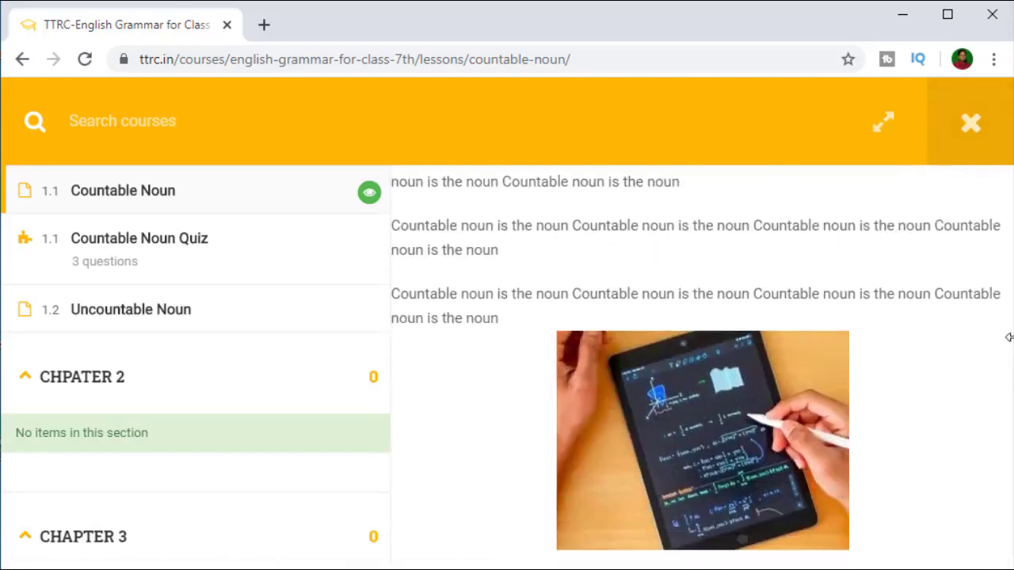
pyautogui.moveTo(1008, 331); pyautogui.dragTo(998, 330)
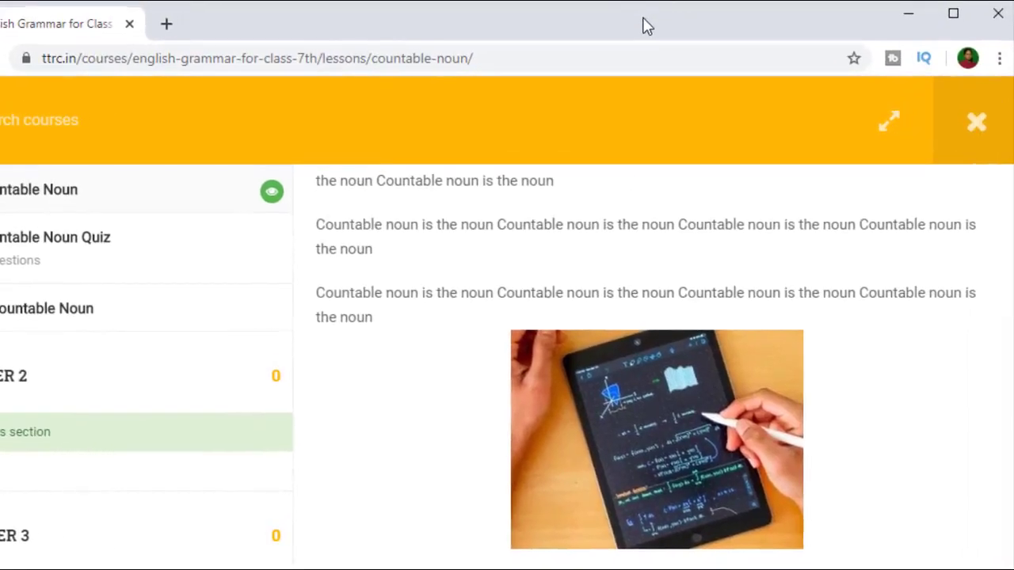
pyautogui.scroll(8, 725, 273)
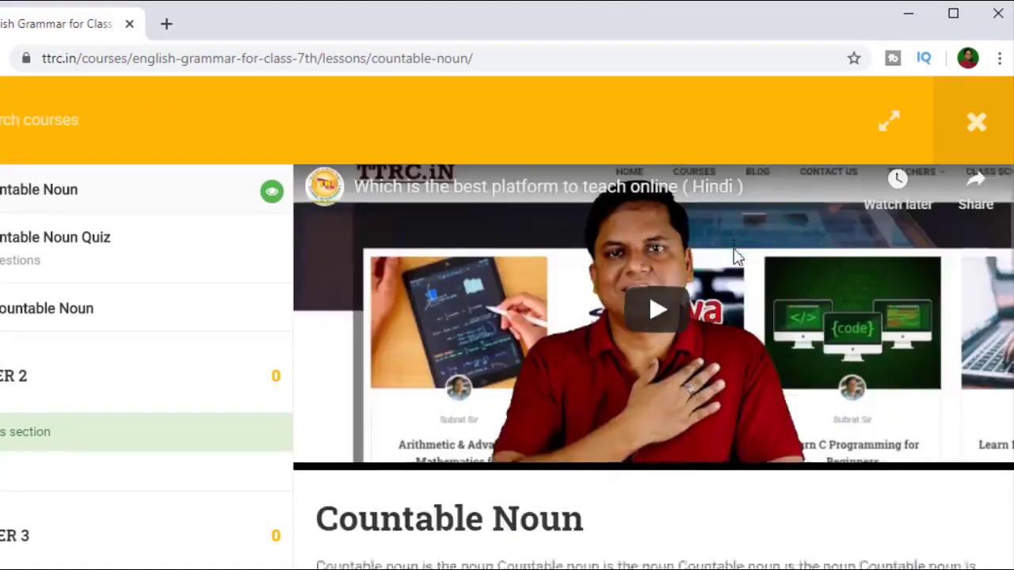
pyautogui.scroll(-10, 736, 339)
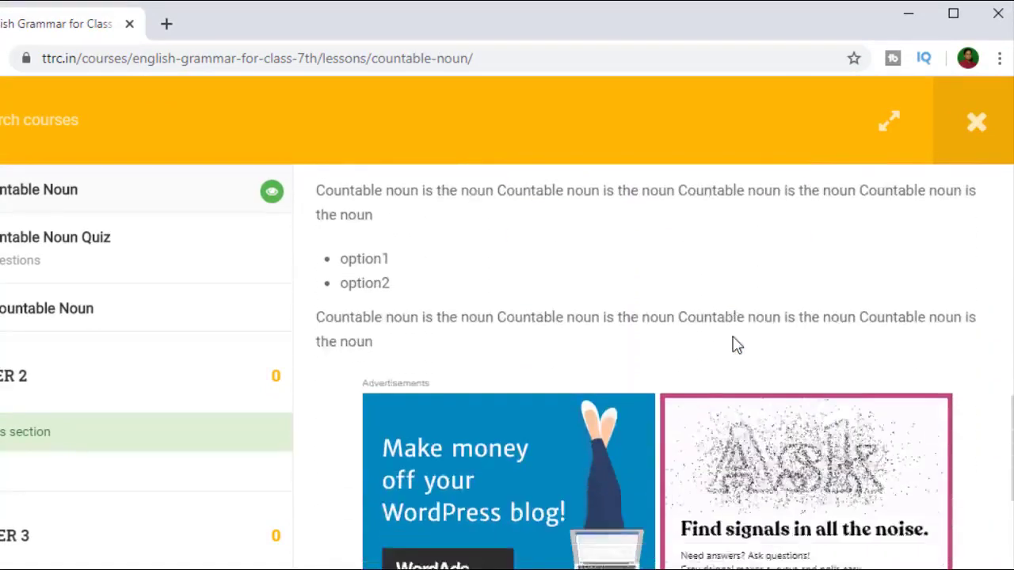
pyautogui.scroll(6, 733, 344)
pyautogui.scroll(-4, 572, 392)
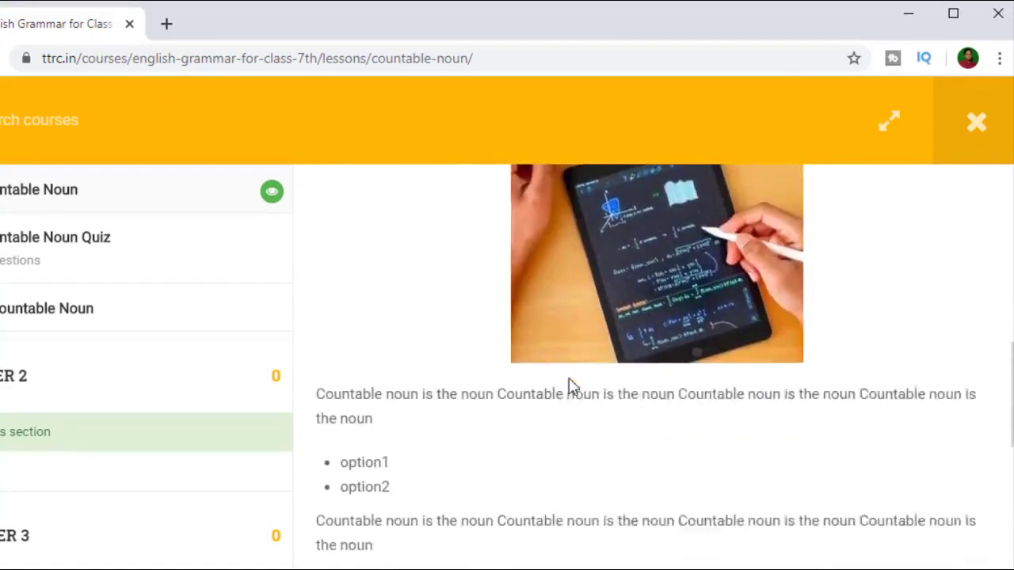
pyautogui.scroll(-2, 515, 356)
pyautogui.scroll(5, 478, 329)
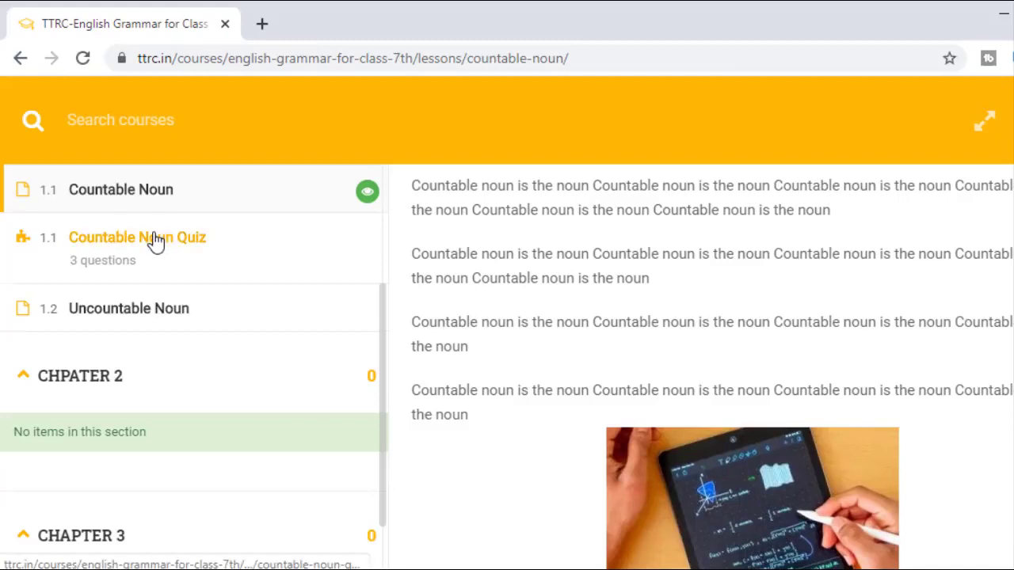
# Step: Visit the Uncountable Noun lecture, then open the Countable Noun Quiz, which demands login and enrollment
pyautogui.click(150, 317)
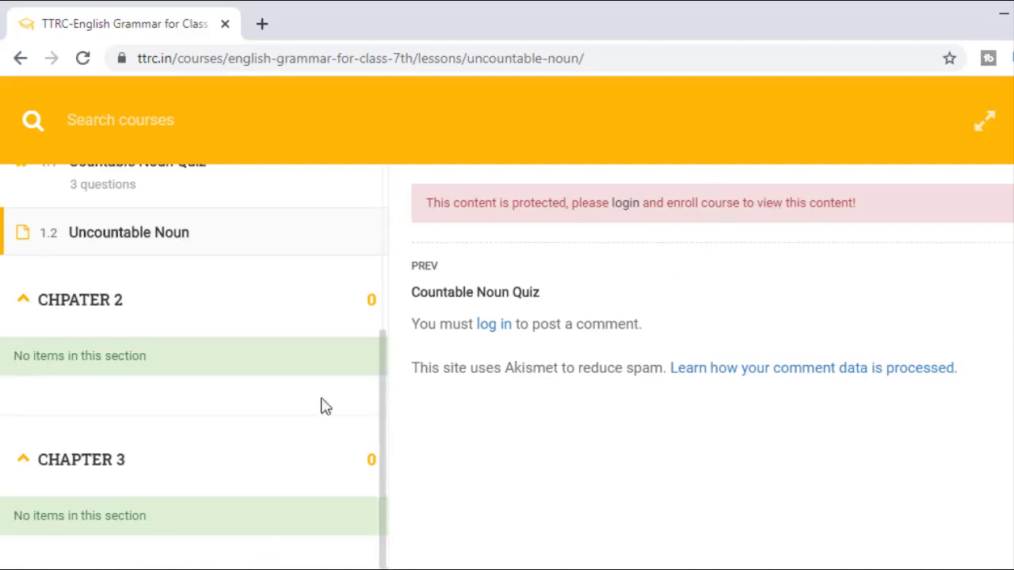
pyautogui.scroll(3, 312, 428)
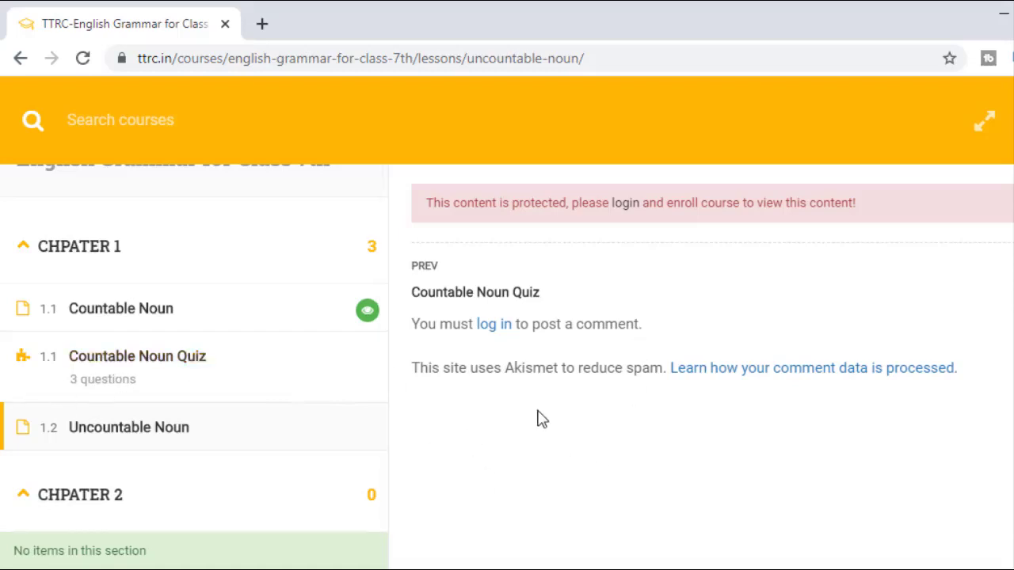
pyautogui.click(117, 361)
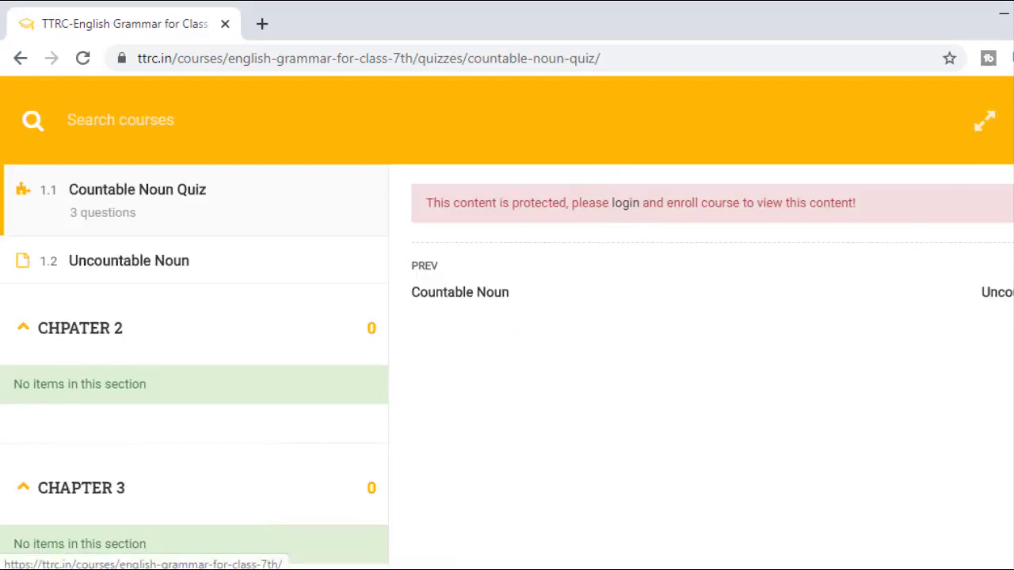
# Step: Return to the English Grammar for Class 7th course page and scroll over it
pyautogui.click(625, 203)
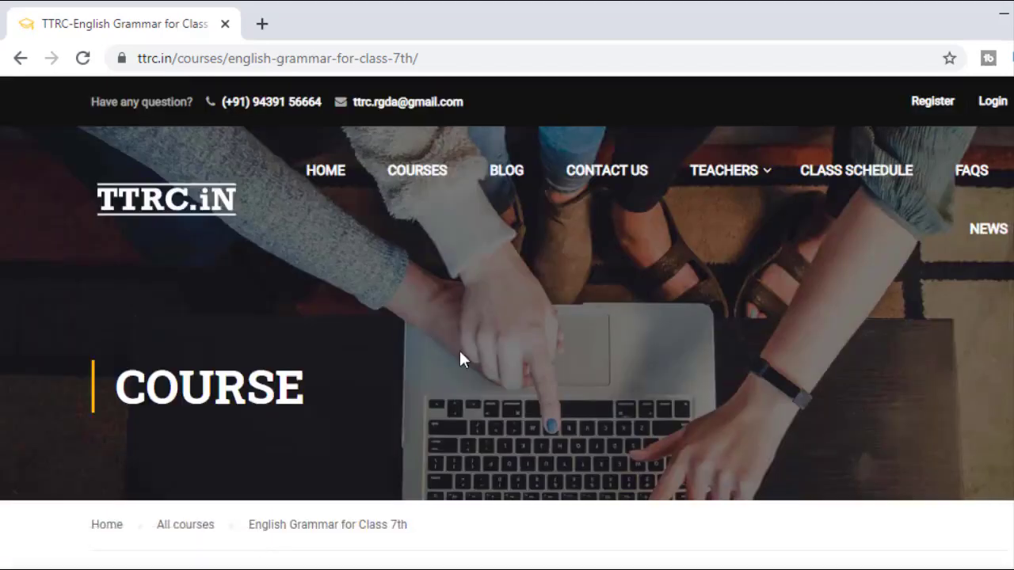
pyautogui.scroll(-3, 467, 353)
pyautogui.scroll(-2, 475, 344)
pyautogui.scroll(3, 421, 274)
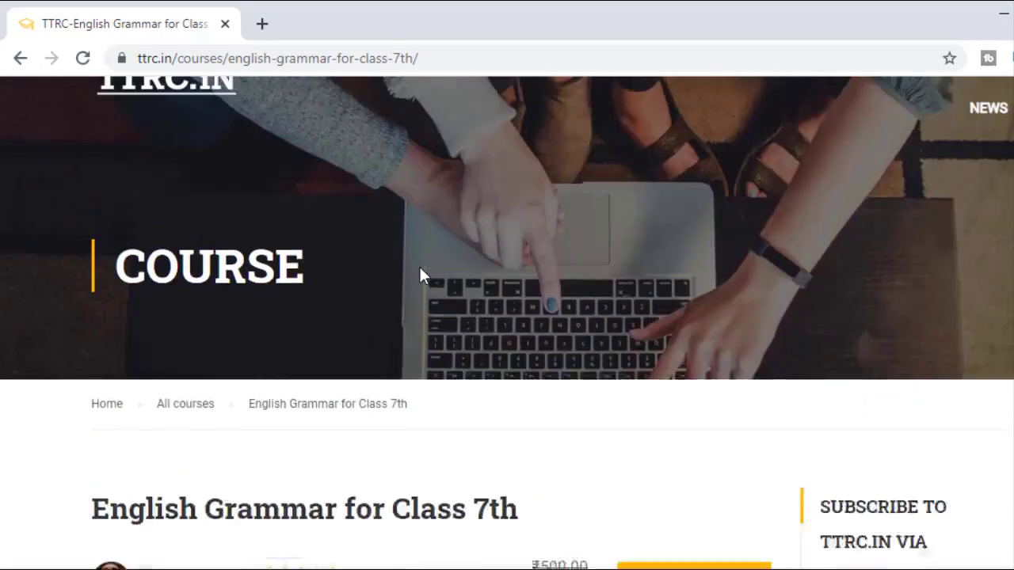
pyautogui.scroll(2, 441, 213)
# Step: Browse all courses to Learn HTML Programming for Beginners and scroll to its curriculum with HTML Quiz Day 1
pyautogui.click(403, 176)
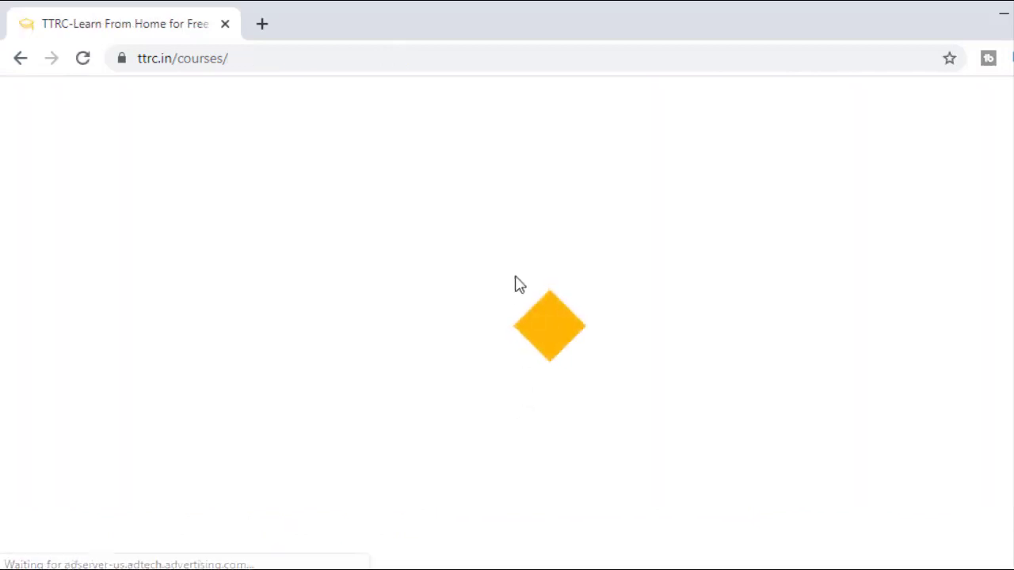
pyautogui.scroll(-2, 531, 381)
pyautogui.scroll(-2, 515, 357)
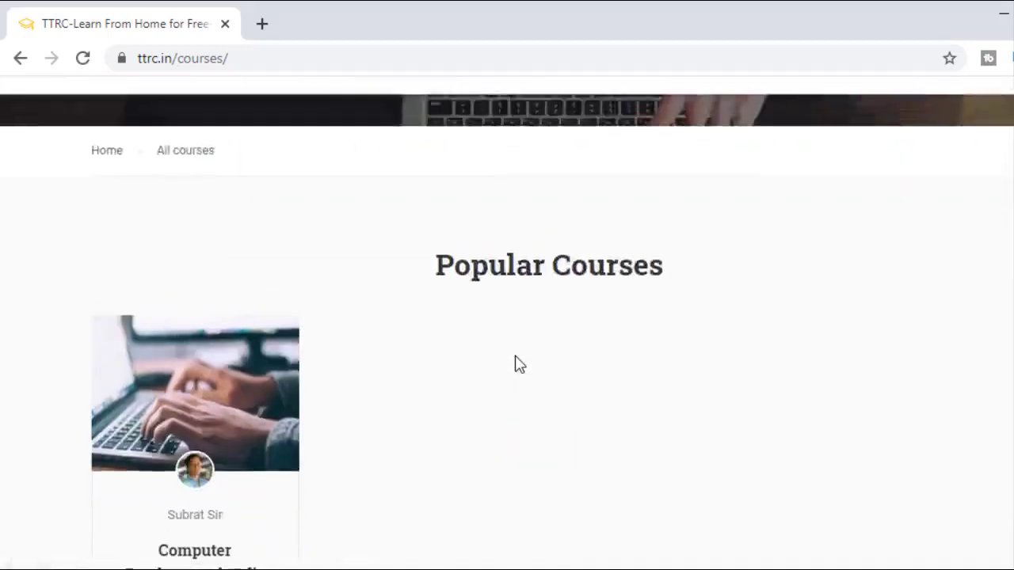
pyautogui.scroll(4, 514, 356)
pyautogui.scroll(-5, 518, 357)
pyautogui.scroll(-9, 522, 364)
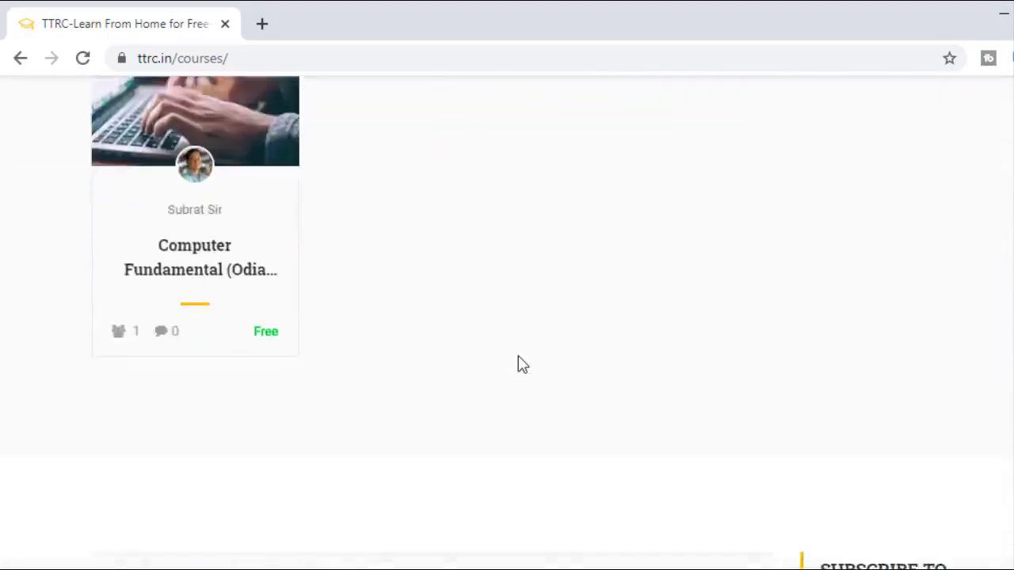
pyautogui.scroll(1, 522, 365)
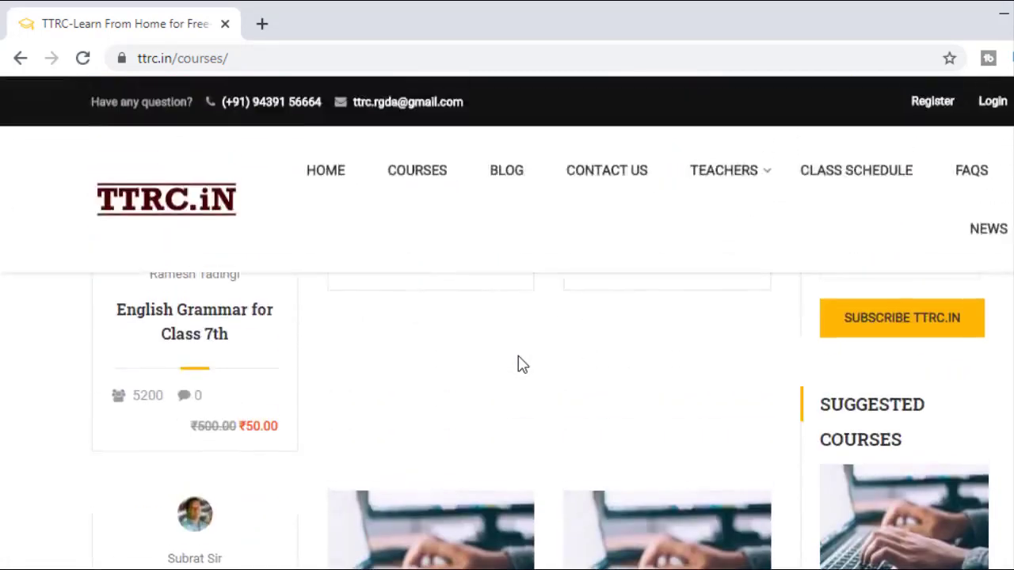
pyautogui.scroll(-5, 521, 365)
pyautogui.scroll(-1, 482, 378)
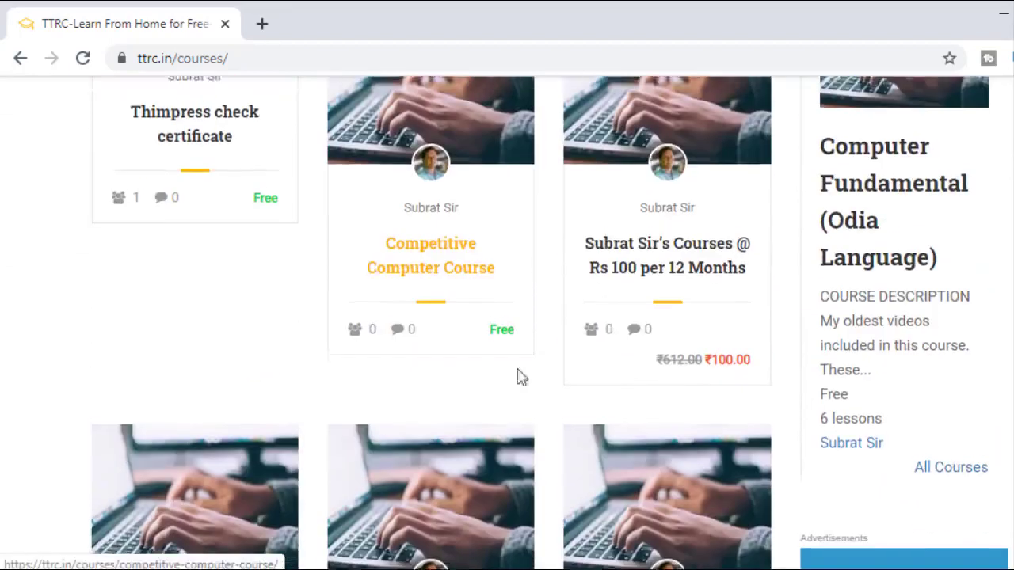
pyautogui.scroll(-2, 726, 256)
pyautogui.scroll(-2, 708, 340)
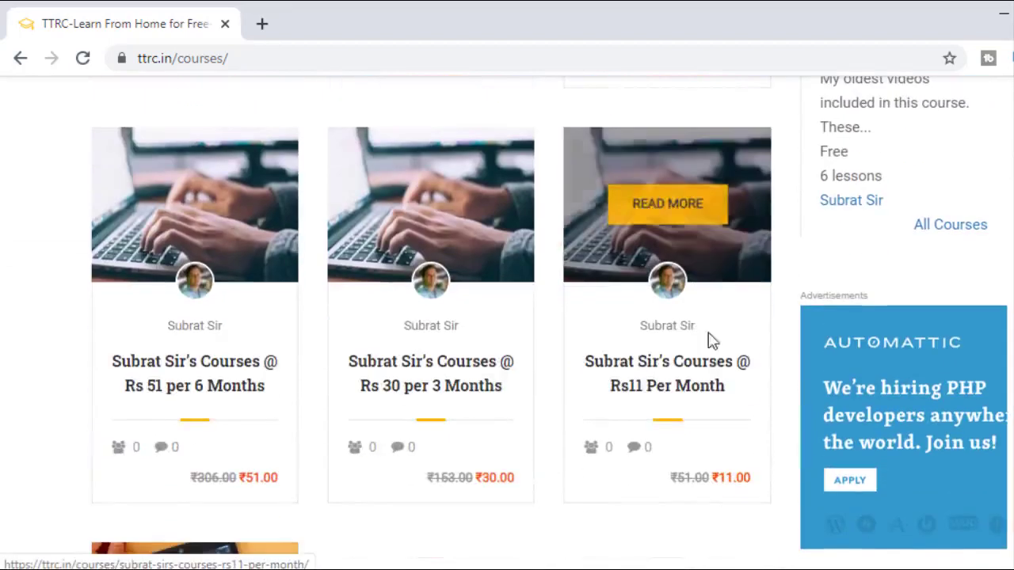
pyautogui.scroll(-7, 581, 381)
pyautogui.scroll(-2, 584, 384)
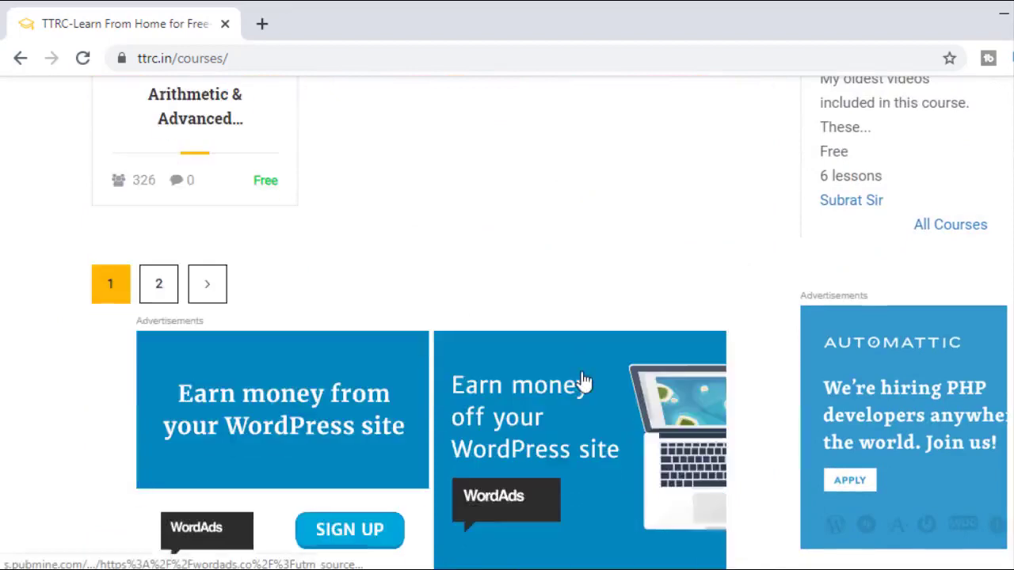
pyautogui.scroll(7, 570, 387)
pyautogui.scroll(-5, 559, 389)
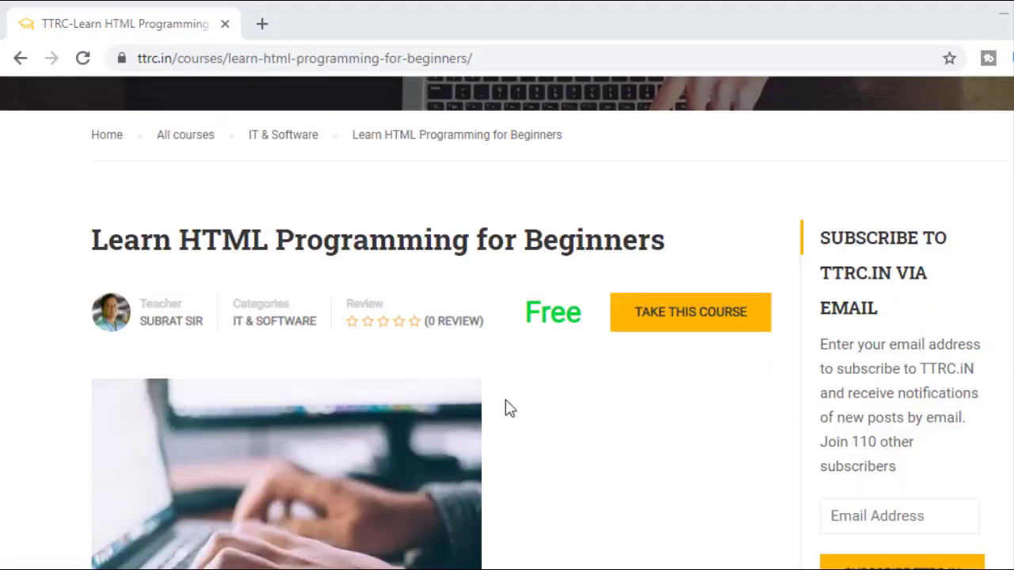
pyautogui.scroll(-2, 507, 407)
pyautogui.scroll(2, 504, 407)
pyautogui.scroll(-7, 504, 407)
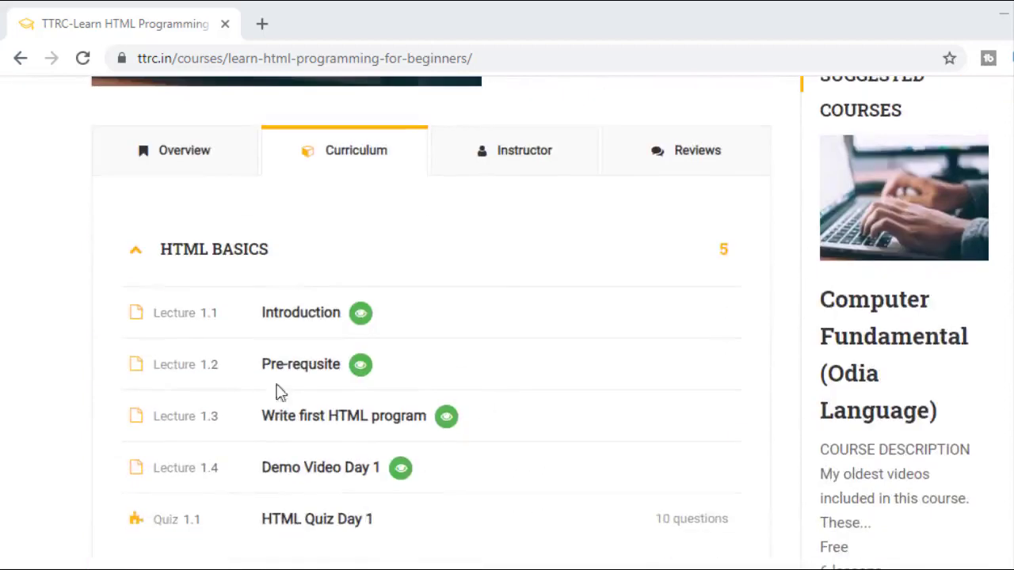
pyautogui.scroll(-1, 182, 380)
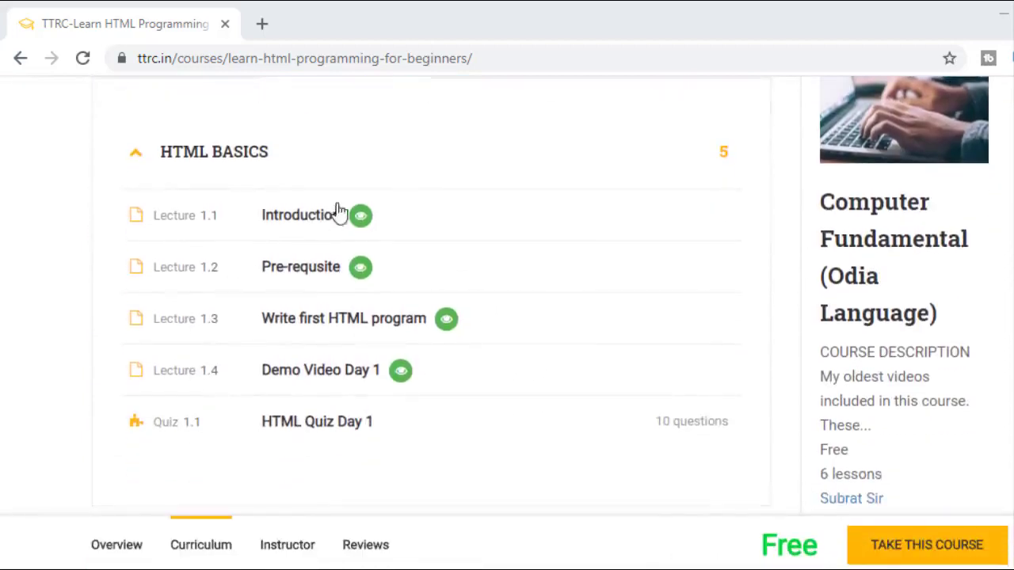
# Step: Open HTML Quiz Day 1 from the curriculum, which is protected until login and enrollment
pyautogui.click(313, 431)
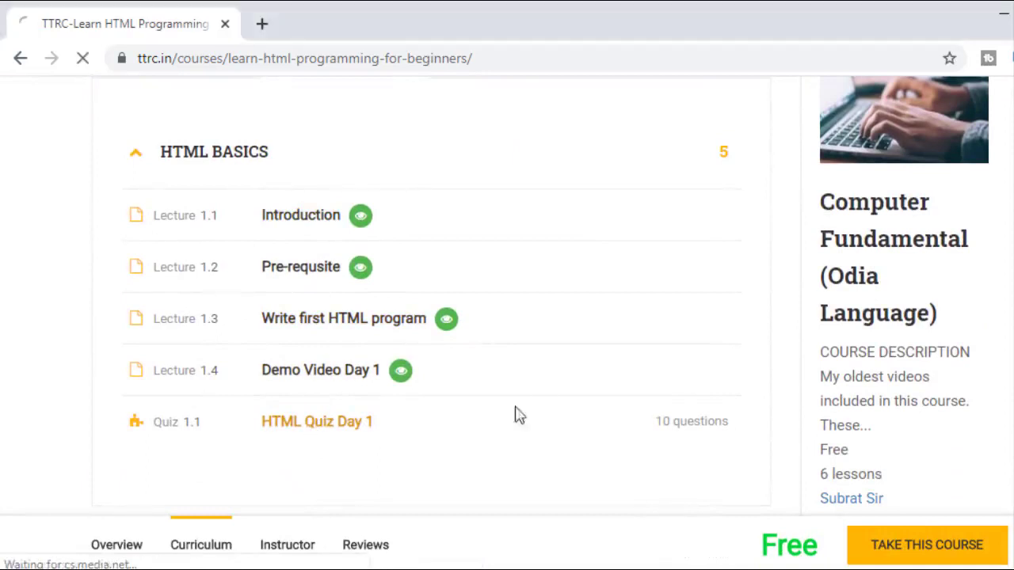
pyautogui.scroll(6, 539, 392)
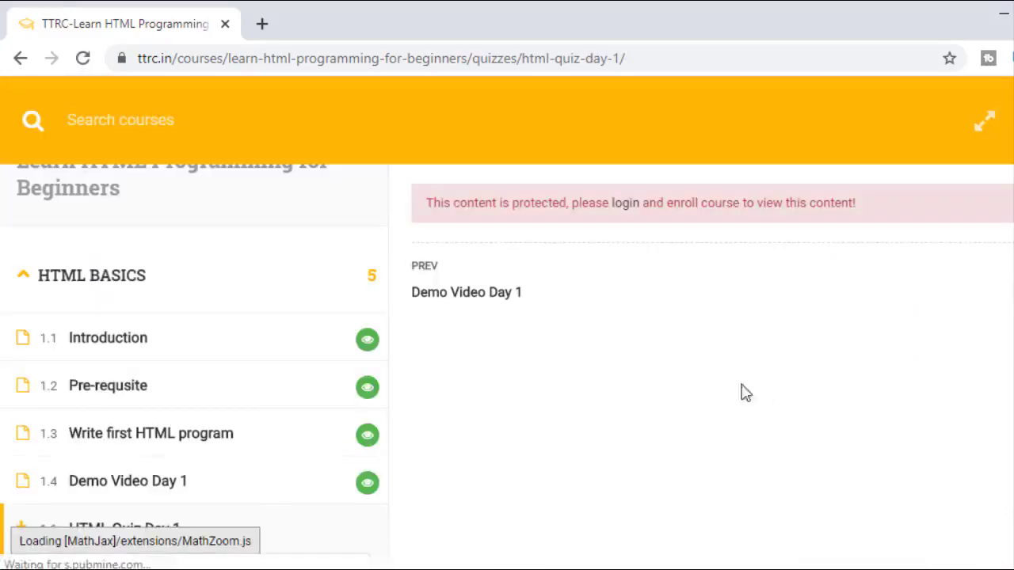
# Step: Log in on the site's login page with the account e-mail and password
pyautogui.click(625, 204)
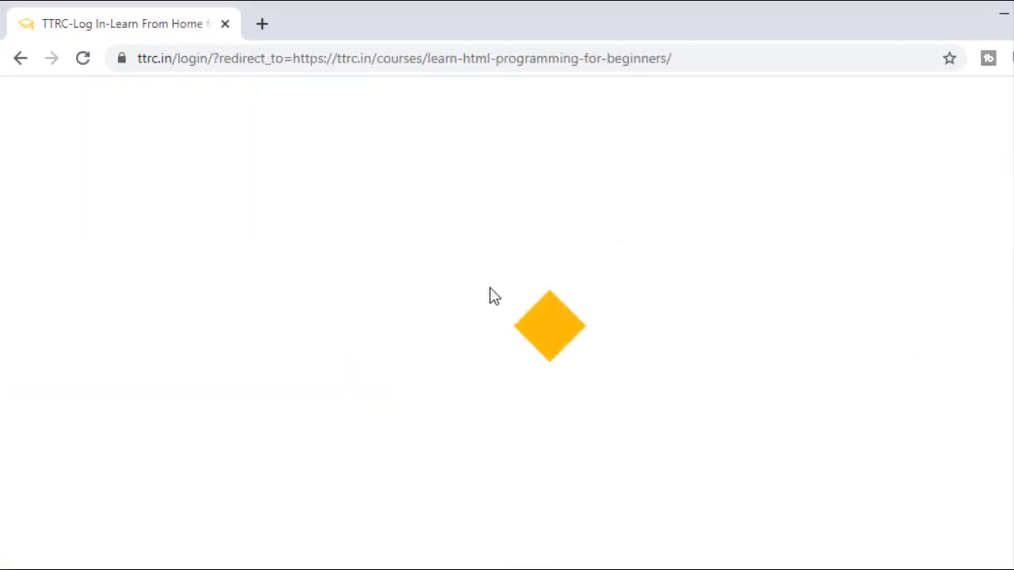
pyautogui.scroll(-1, 420, 375)
pyautogui.write('s')
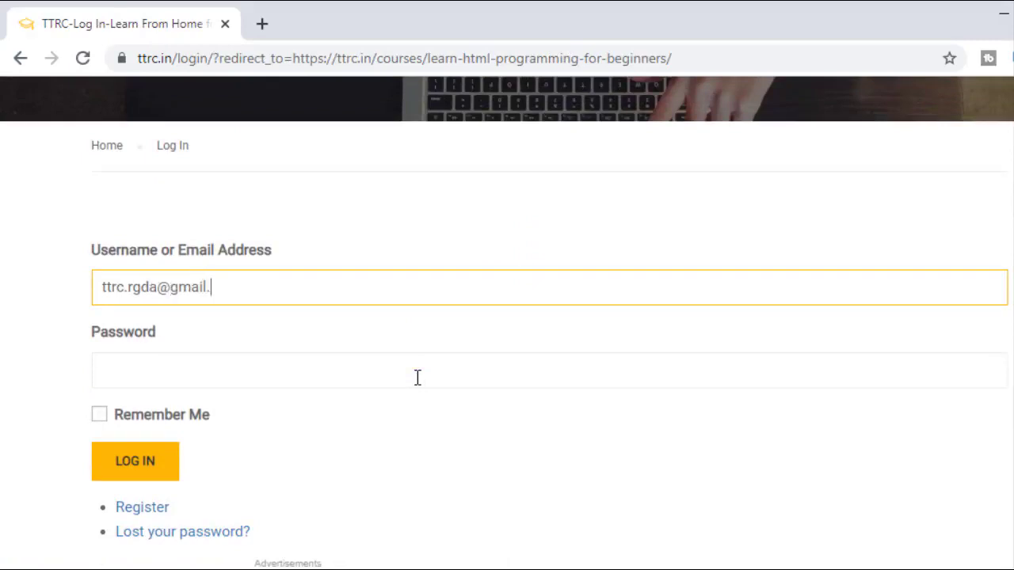
pyautogui.click(418, 377)
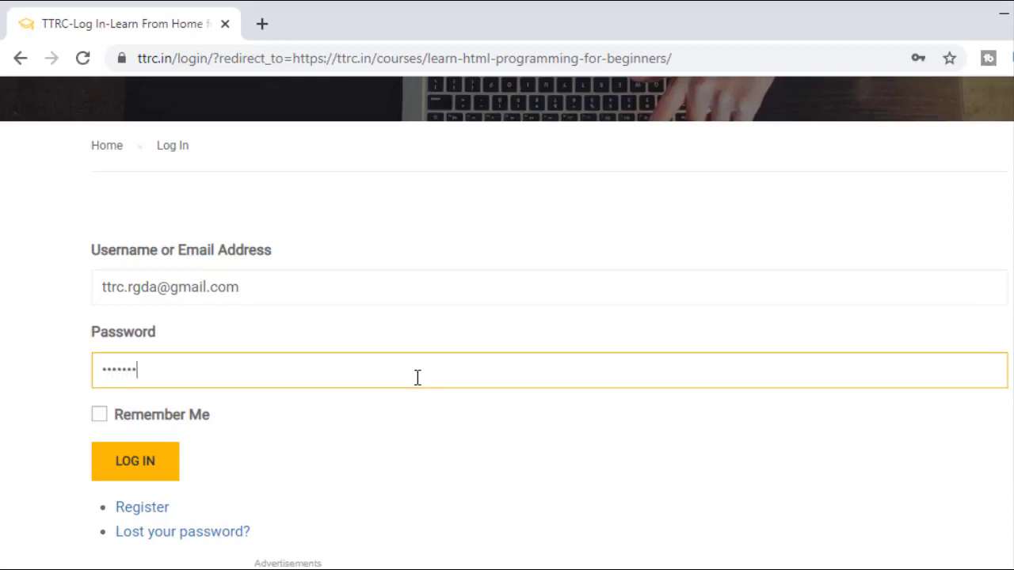
pyautogui.press('Return')
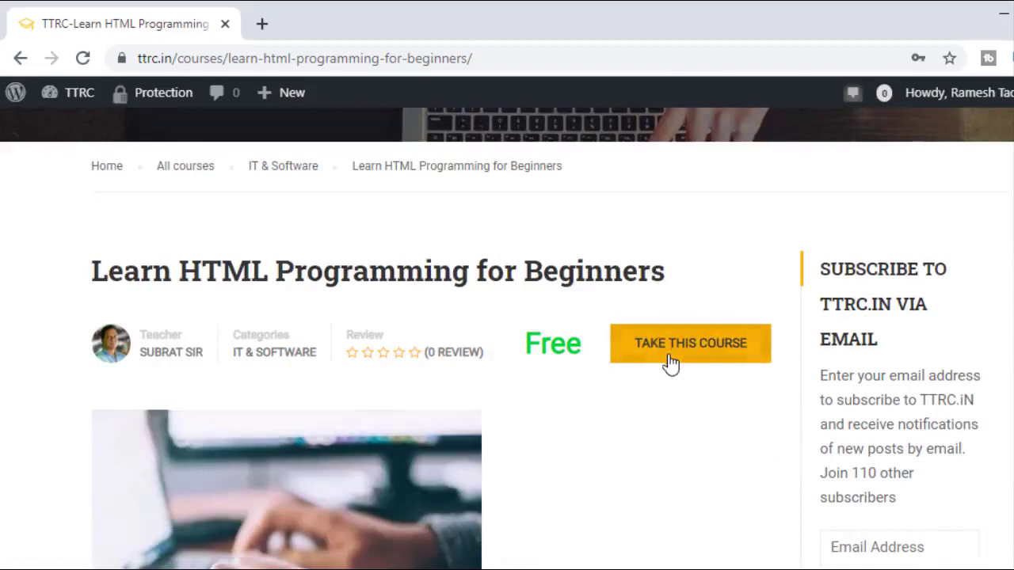
# Step: Take Learn HTML Programming for Beginners, then open HTML Quiz Day 1 (10 questions, 10 minutes)
pyautogui.click(670, 359)
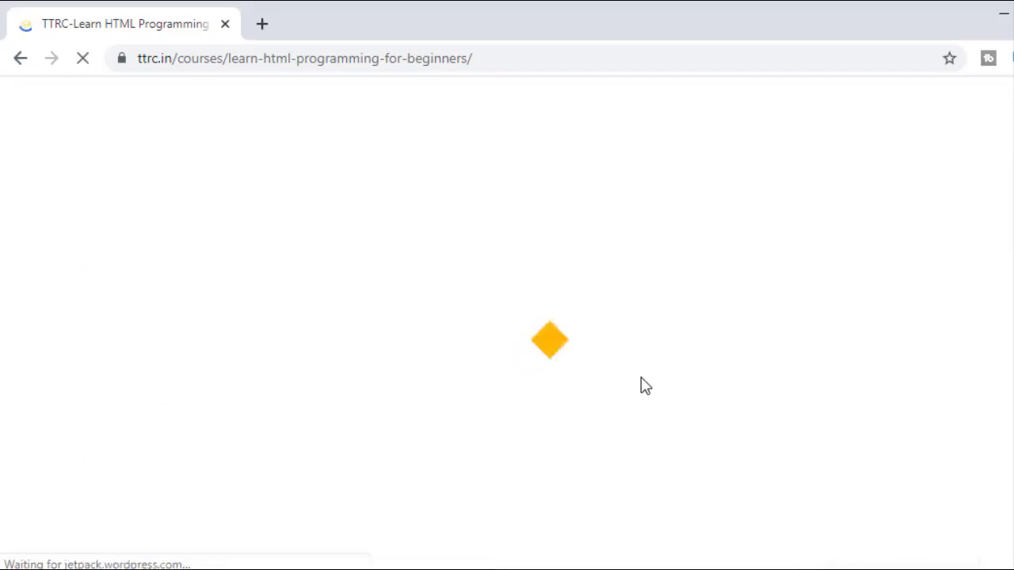
pyautogui.scroll(-1, 633, 393)
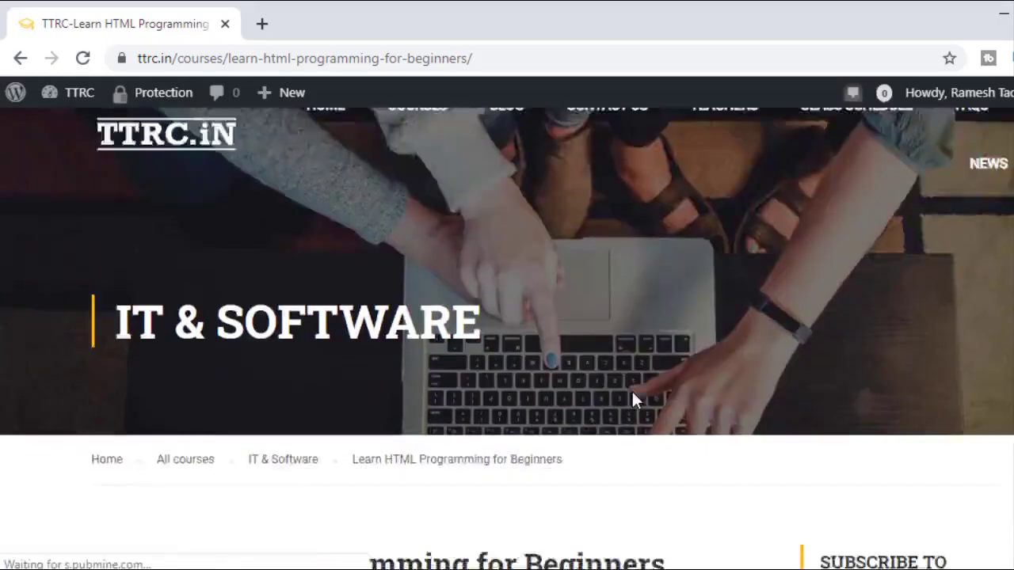
pyautogui.scroll(-5, 632, 389)
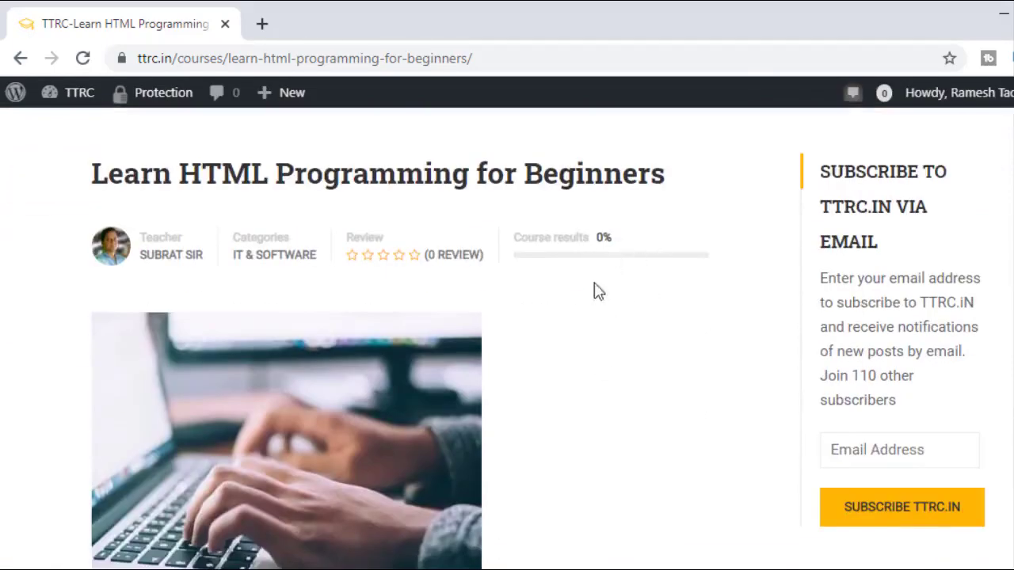
pyautogui.scroll(-5, 584, 277)
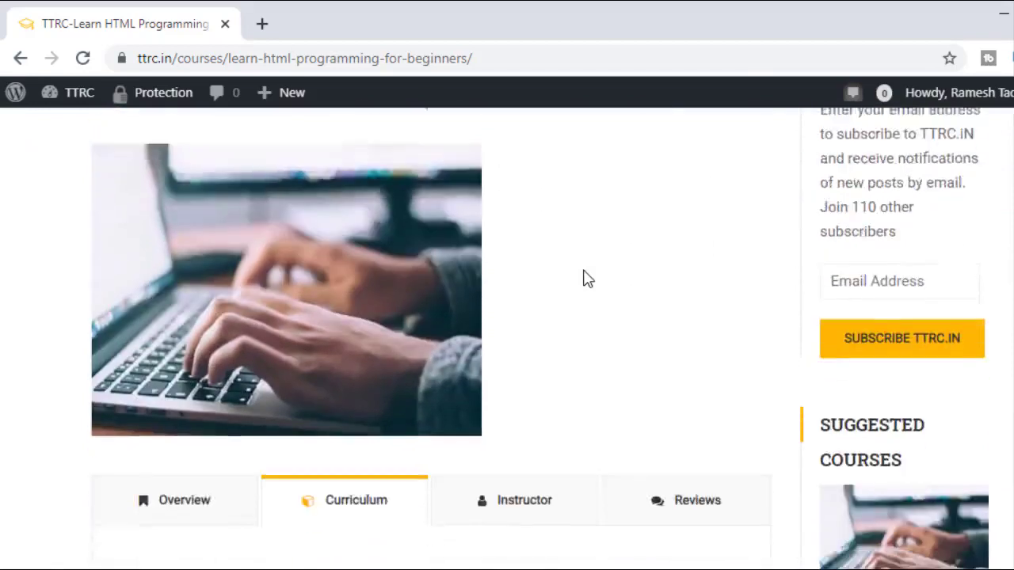
pyautogui.scroll(-4, 309, 301)
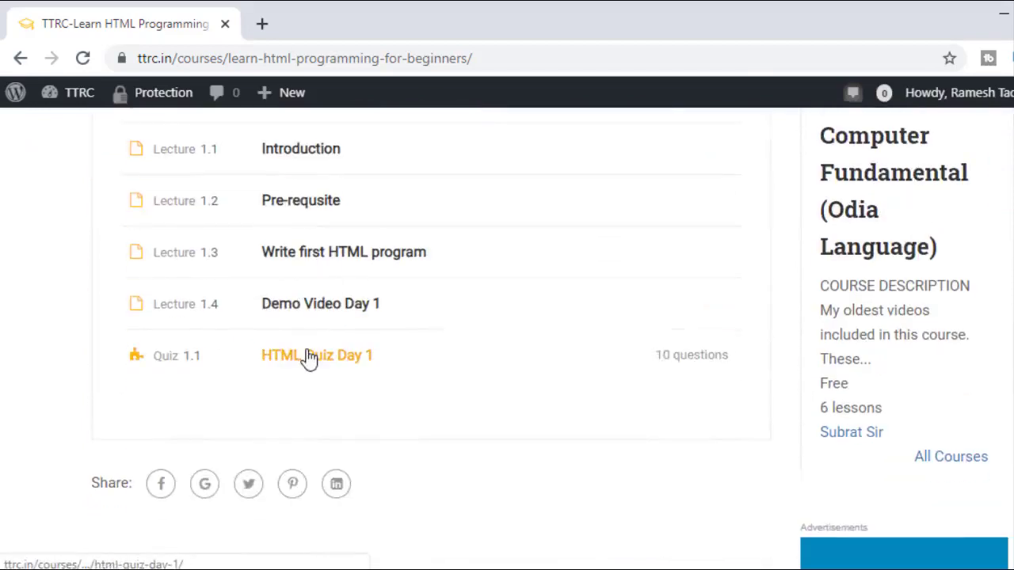
pyautogui.click(310, 356)
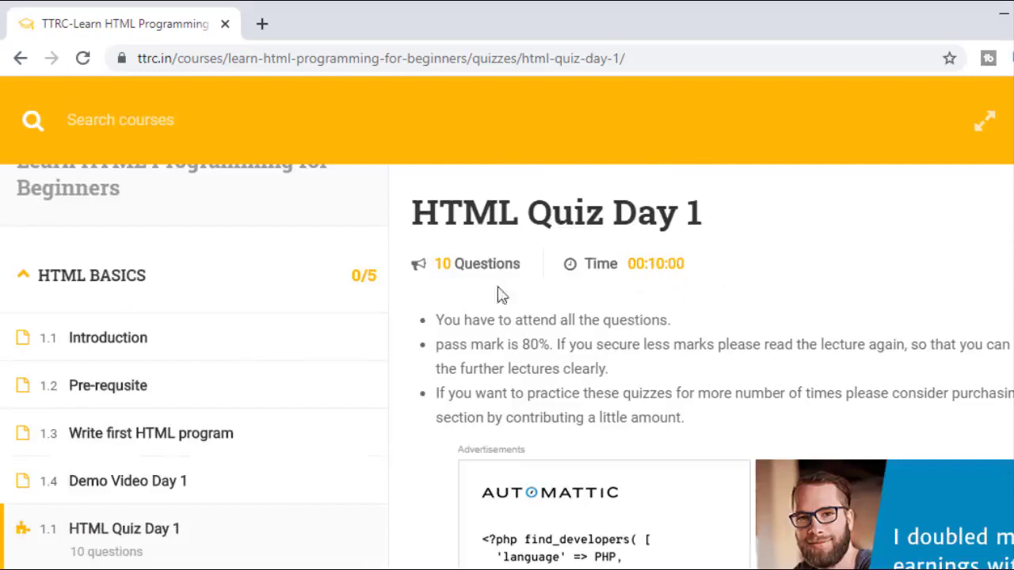
# Step: Start the HTML Quiz Day 1 attempt and enter 'body' for question 1
pyautogui.scroll(-4, 559, 363)
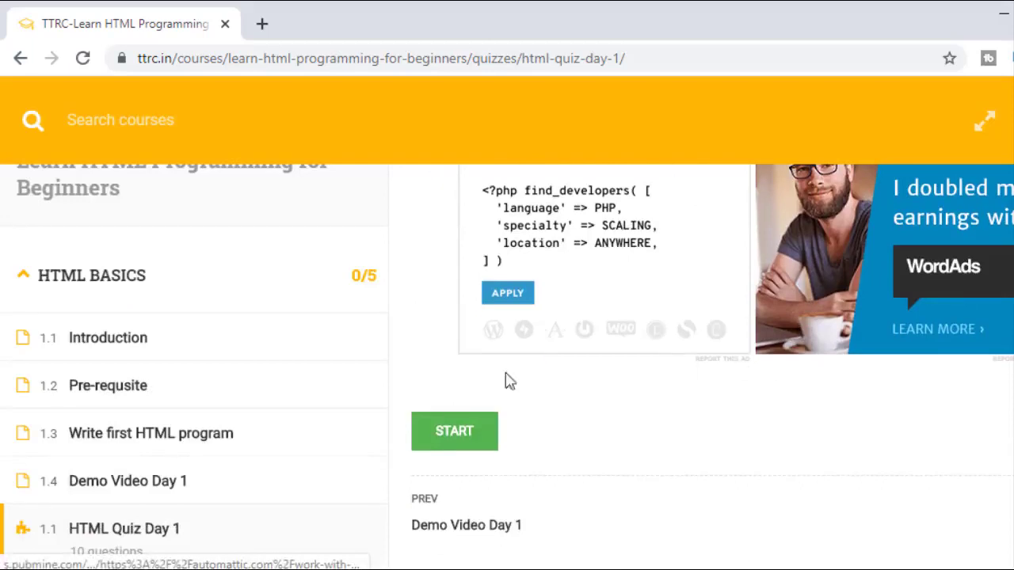
pyautogui.click(432, 446)
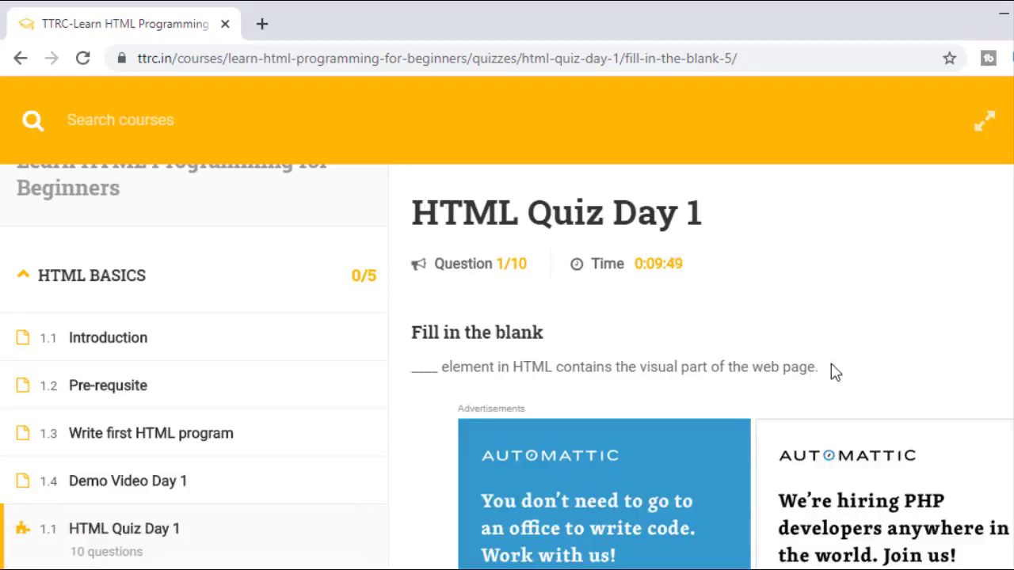
pyautogui.scroll(-5, 843, 359)
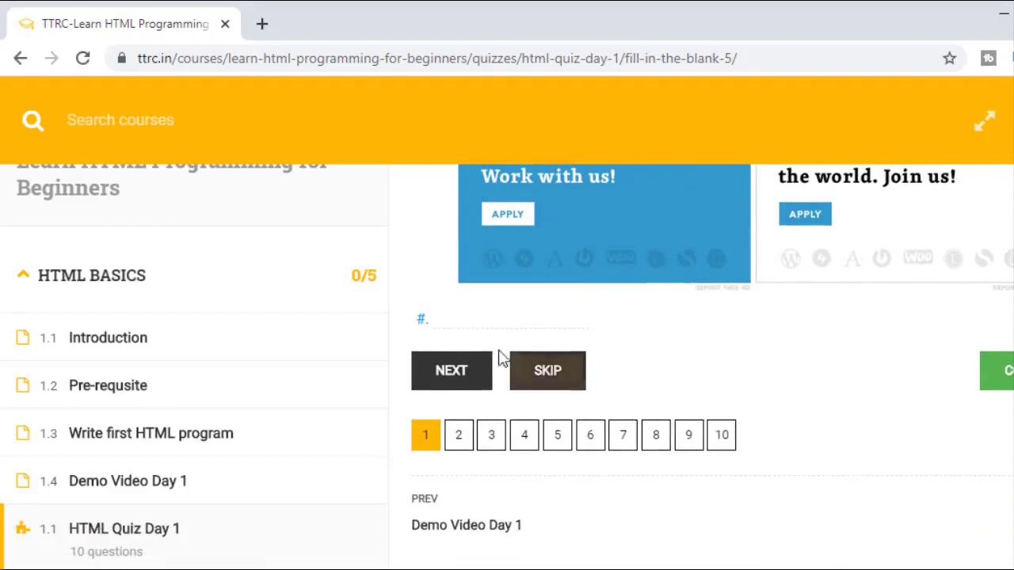
pyautogui.scroll(5, 737, 396)
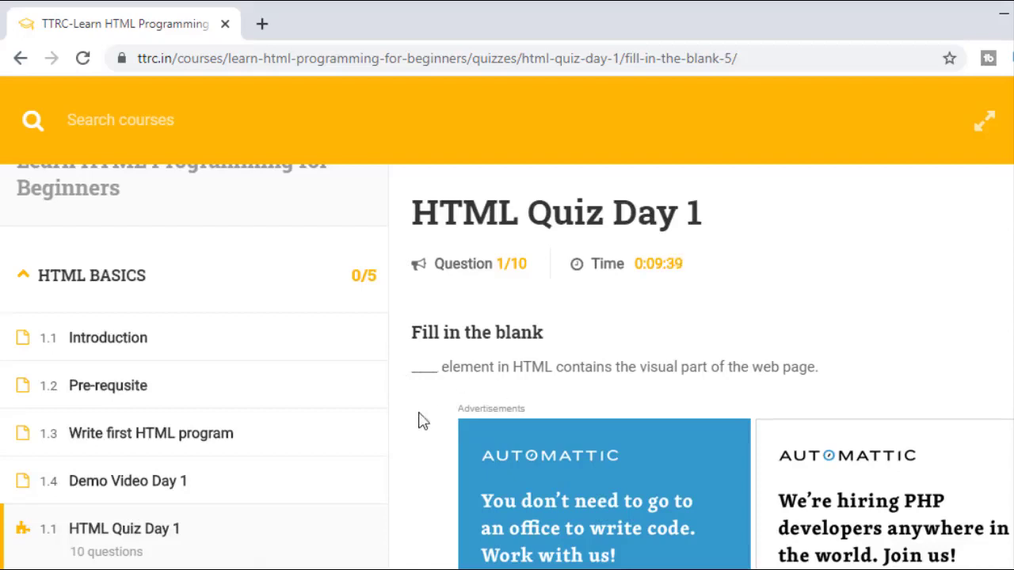
pyautogui.scroll(-1, 451, 421)
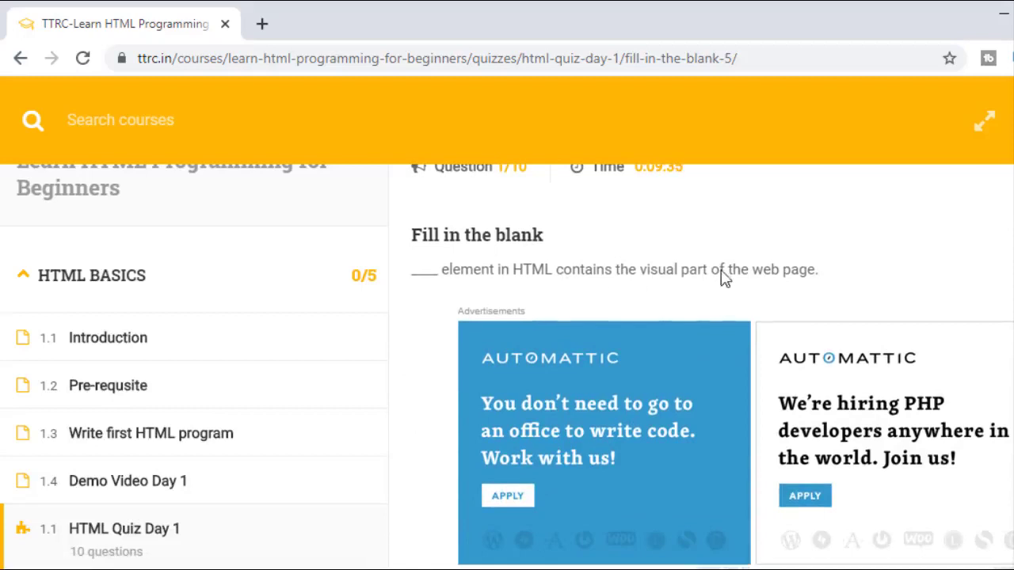
pyautogui.scroll(-2, 690, 306)
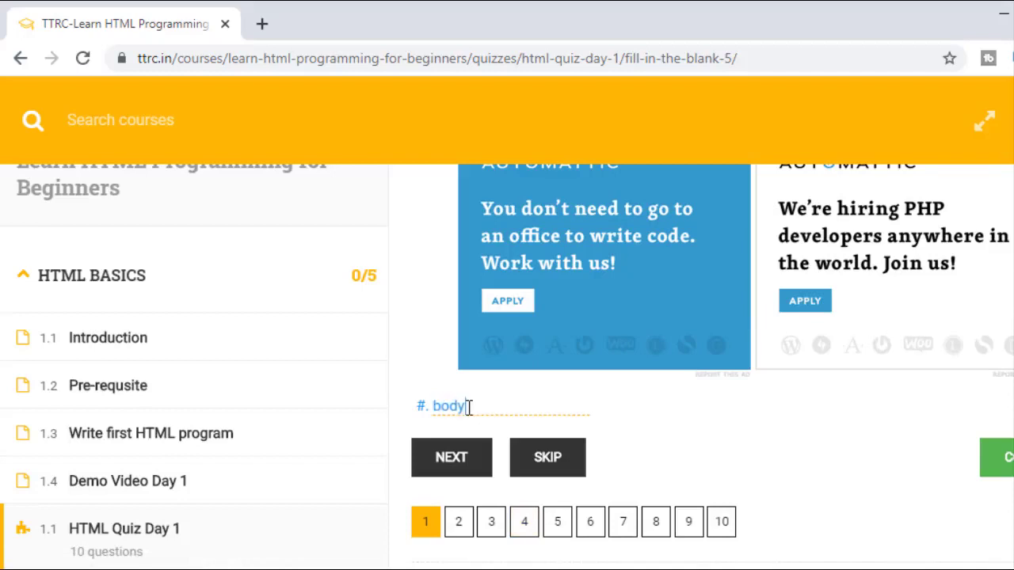
# Step: Go to question 2, choose 'any web browser', and advance to question 3 ('HTML is a ___')
pyautogui.click(462, 467)
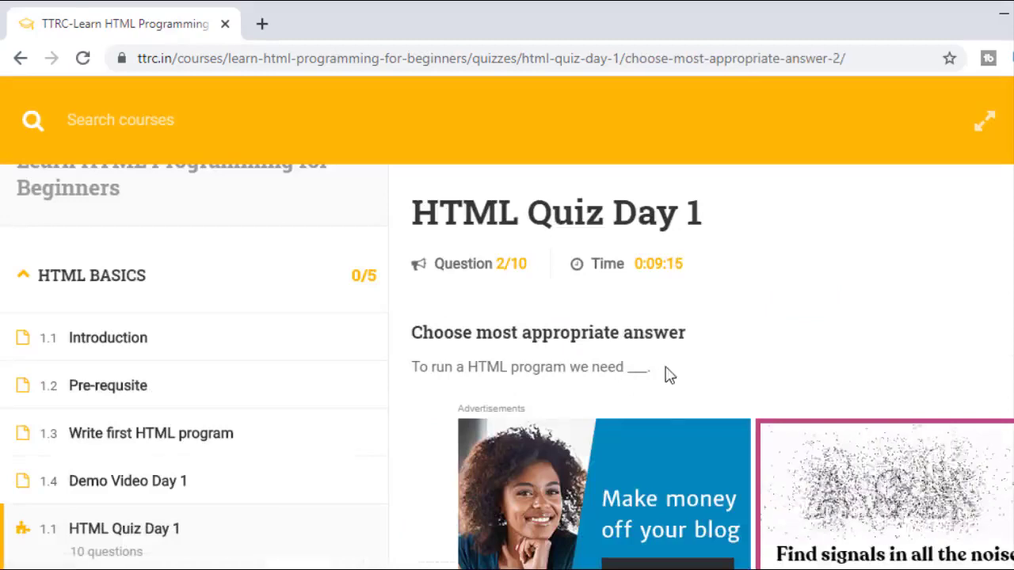
pyautogui.scroll(-6, 669, 375)
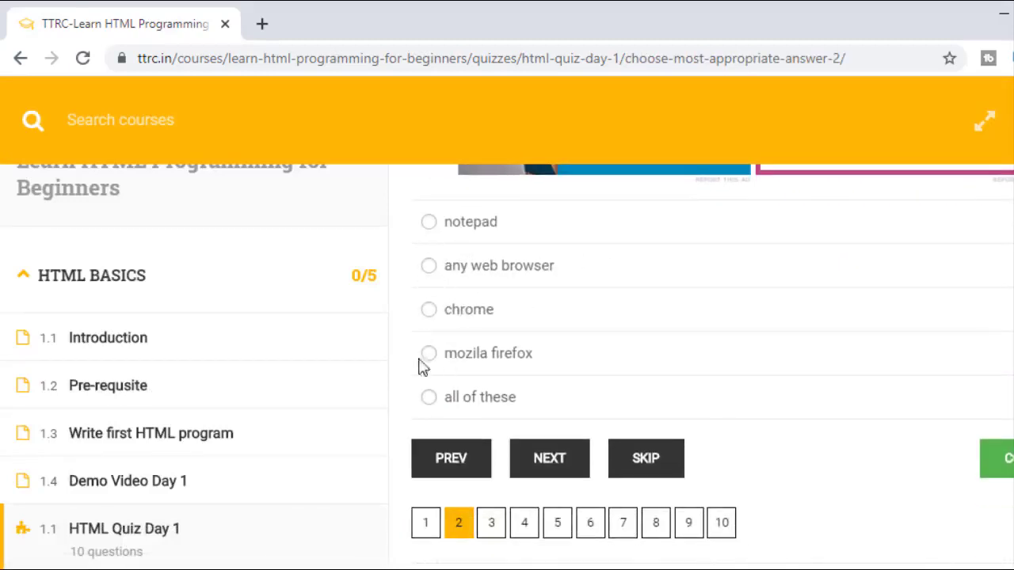
pyautogui.scroll(5, 550, 339)
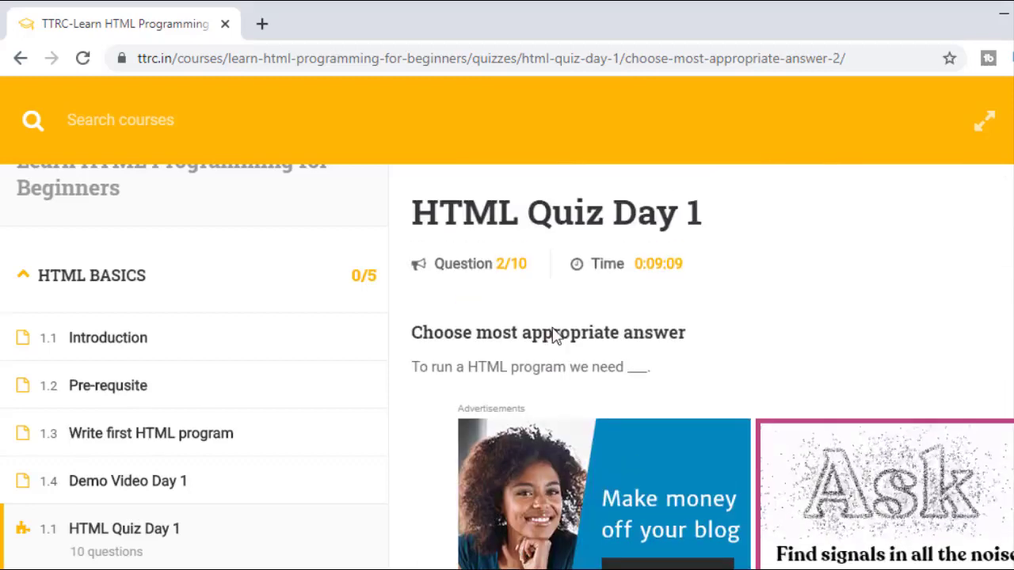
pyautogui.scroll(-5, 570, 368)
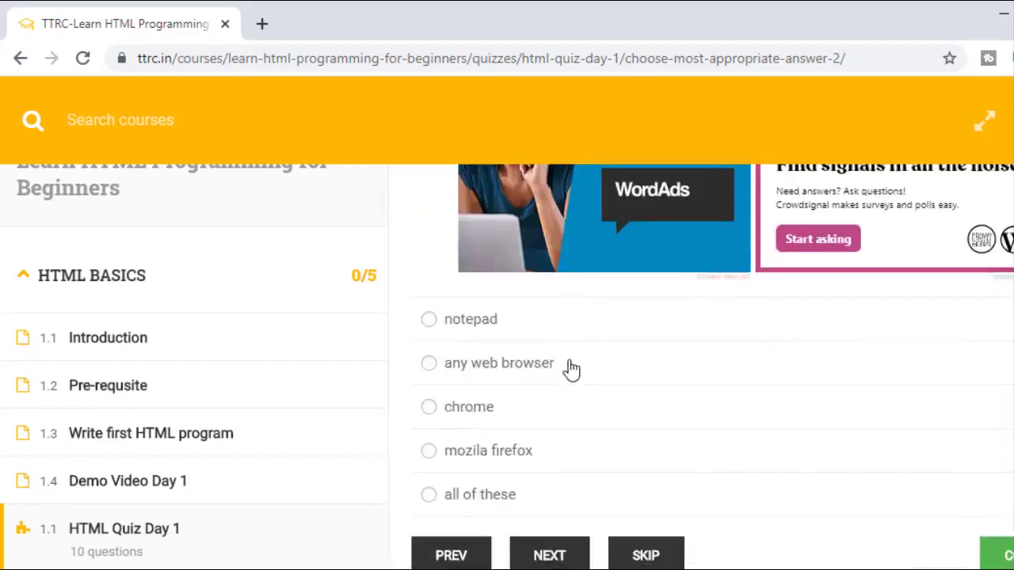
pyautogui.scroll(-3, 555, 368)
pyautogui.scroll(3, 468, 349)
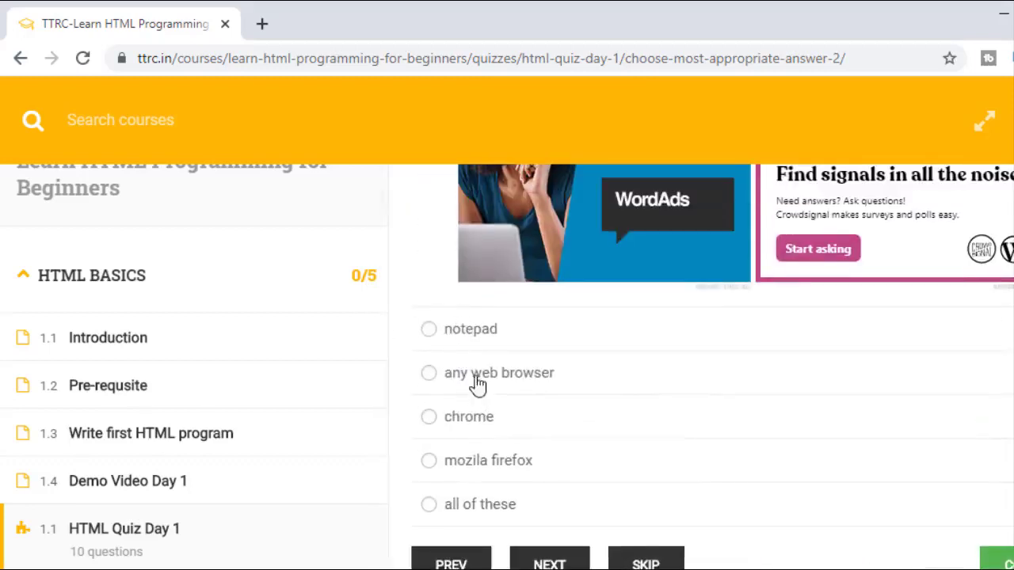
pyautogui.click(428, 375)
pyautogui.click(550, 563)
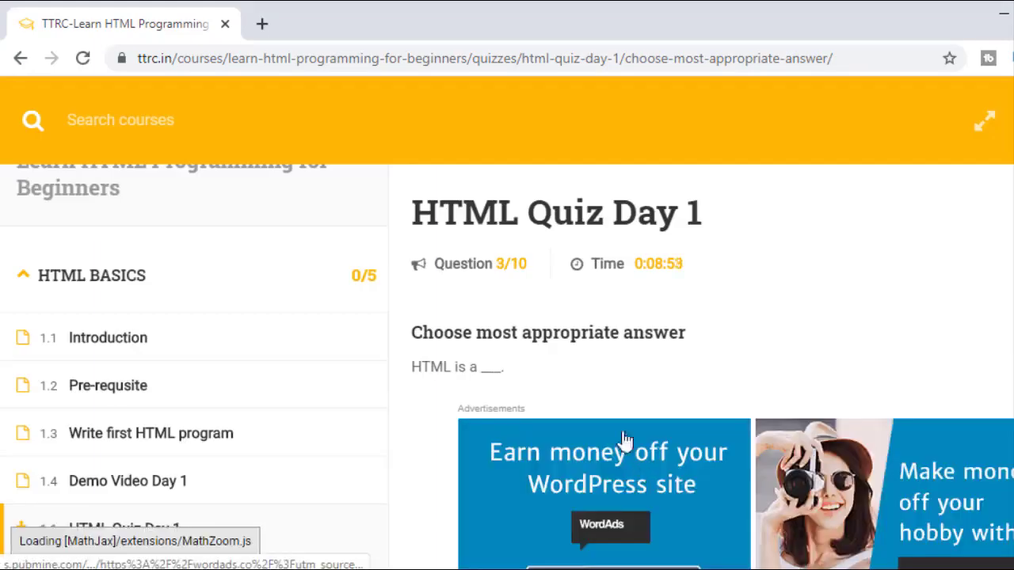
# Step: Jump to question 4 with the pager and select its answer blank
pyautogui.scroll(-5, 602, 378)
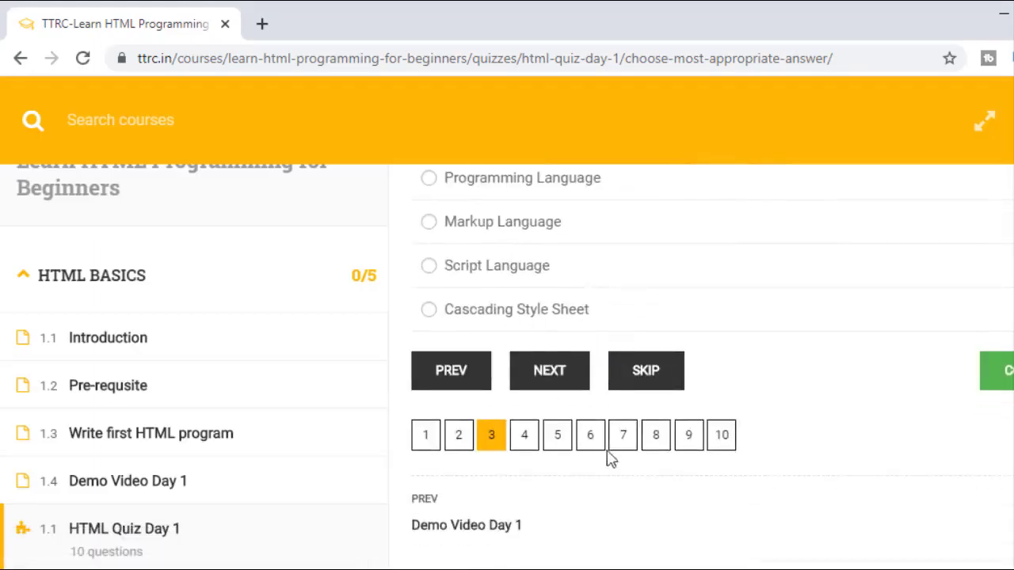
pyautogui.click(526, 440)
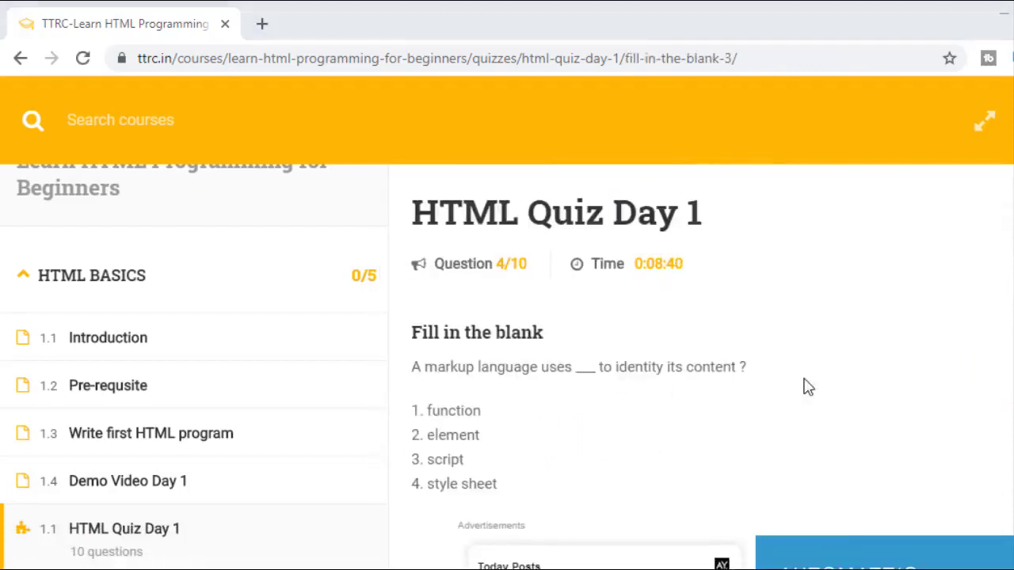
pyautogui.scroll(-3, 789, 389)
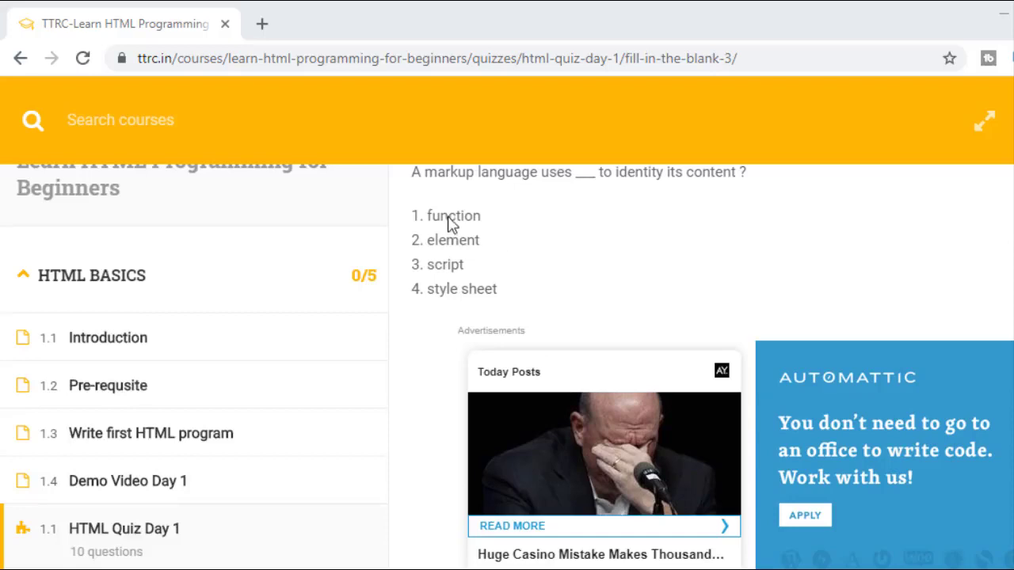
pyautogui.scroll(-3, 440, 307)
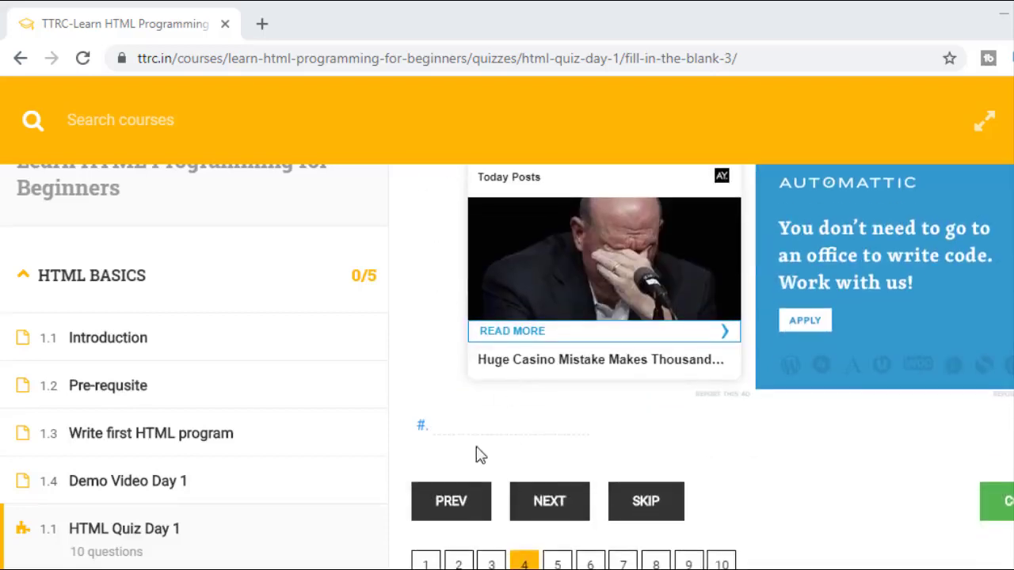
pyautogui.click(474, 429)
# Step: Jump to question 5, then skip the unanswered questions until question 9 appears
pyautogui.scroll(3, 565, 450)
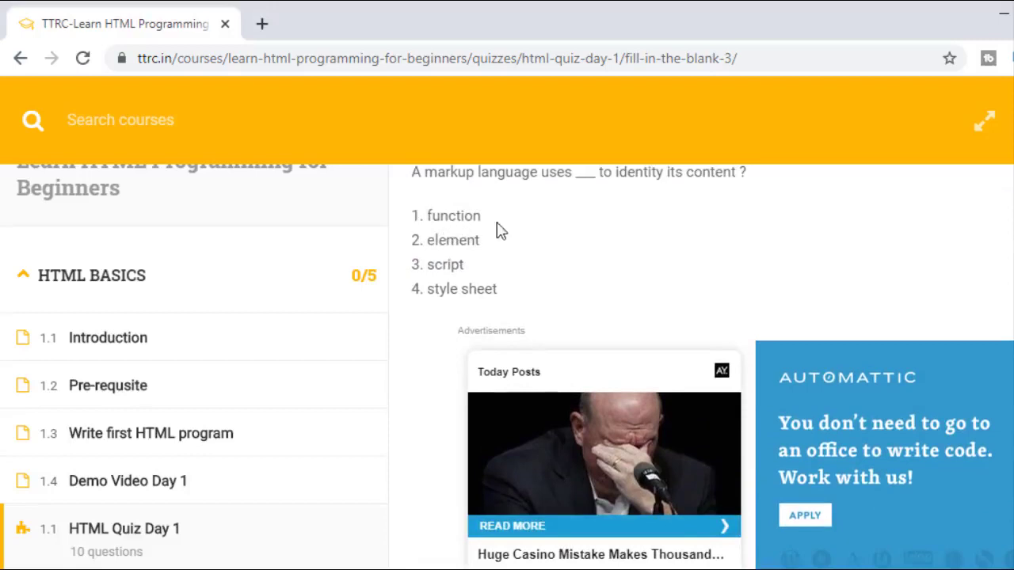
pyautogui.scroll(-3, 576, 539)
pyautogui.scroll(-1, 575, 539)
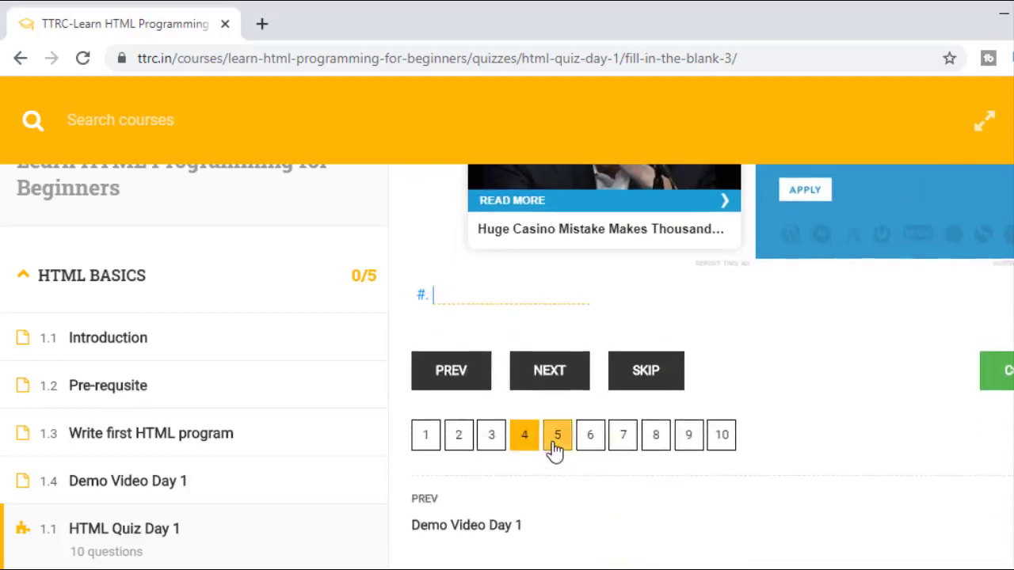
pyautogui.click(556, 442)
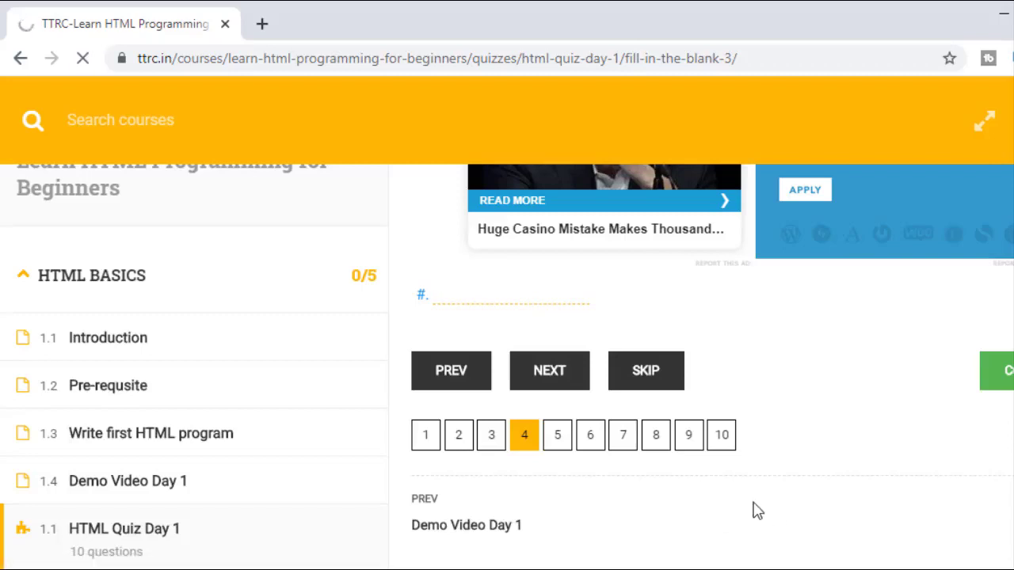
pyautogui.click(646, 372)
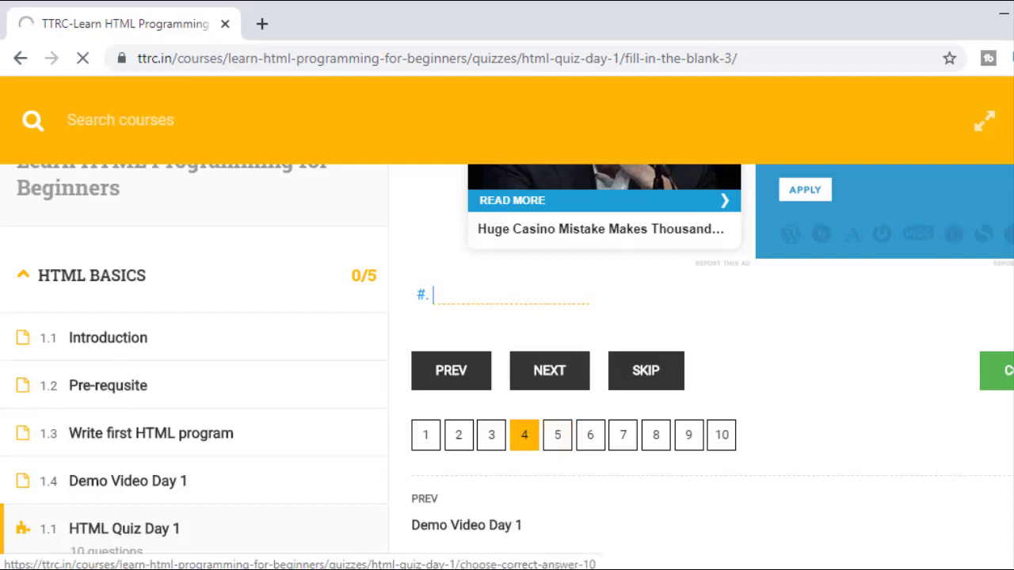
pyautogui.scroll(3, 672, 357)
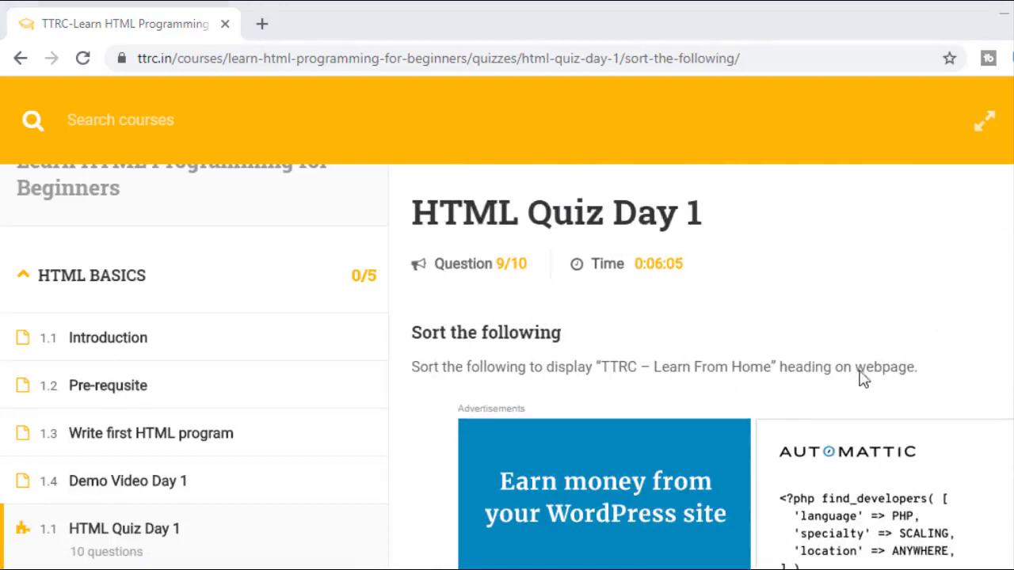
# Step: Drag question 9's items into the order TTRC -, Learn, From Home and submit the quiz
pyautogui.scroll(-5, 717, 413)
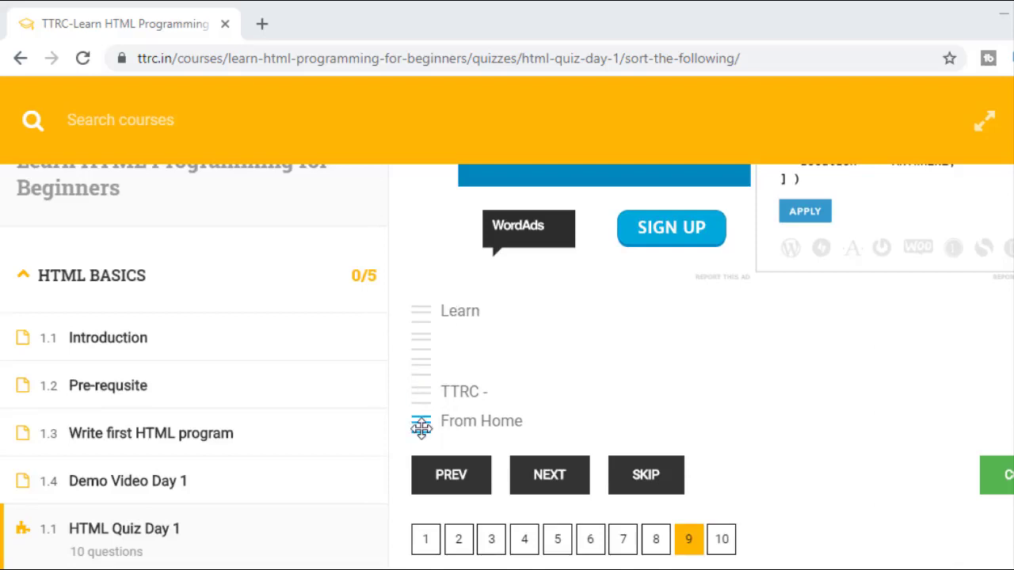
pyautogui.moveTo(421, 428)
pyautogui.mouseDown()
pyautogui.moveTo(419, 366)
pyautogui.moveTo(420, 418)
pyautogui.mouseUp()
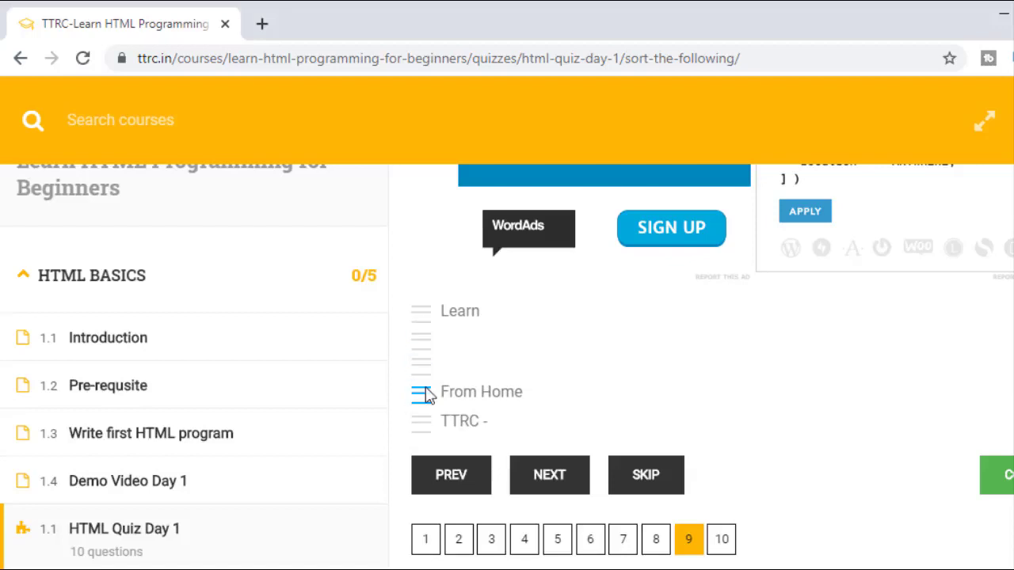
pyautogui.scroll(5, 586, 369)
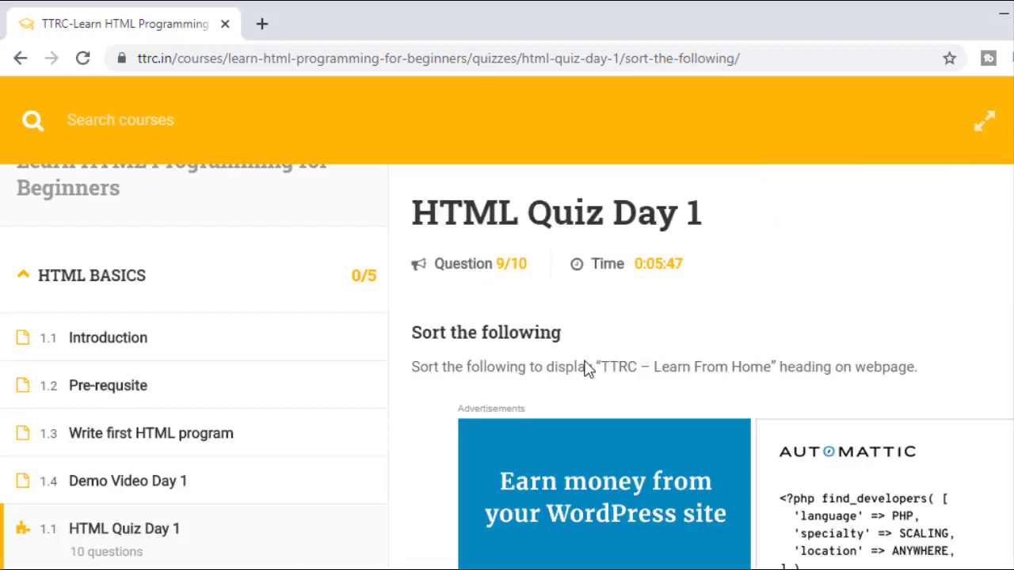
pyautogui.scroll(-5, 586, 369)
pyautogui.moveTo(421, 320)
pyautogui.mouseDown()
pyautogui.moveTo(422, 292)
pyautogui.moveTo(419, 332)
pyautogui.moveTo(428, 258)
pyautogui.moveTo(421, 332)
pyautogui.moveTo(421, 316)
pyautogui.mouseUp()
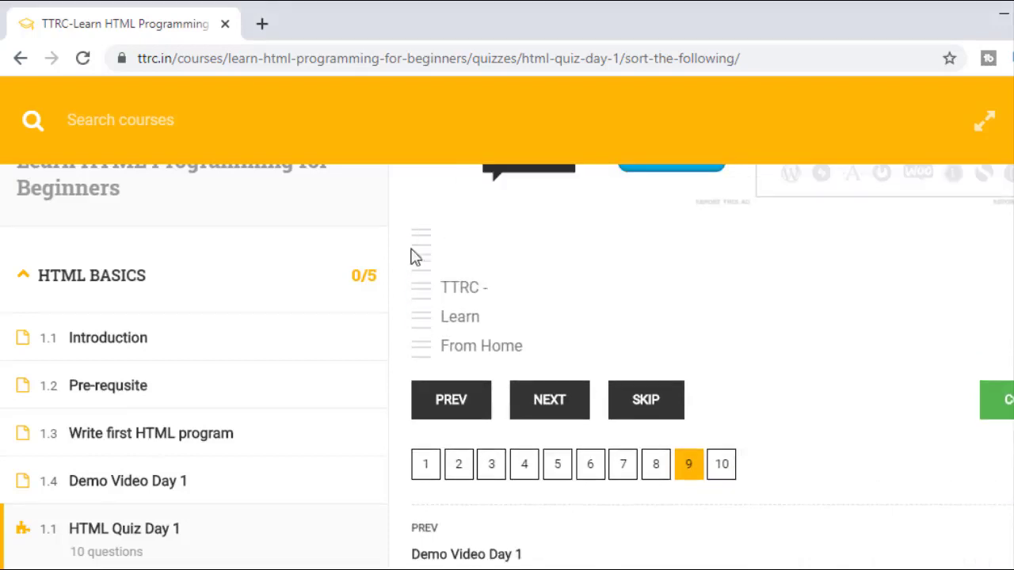
pyautogui.moveTo(416, 257); pyautogui.dragTo(414, 341)
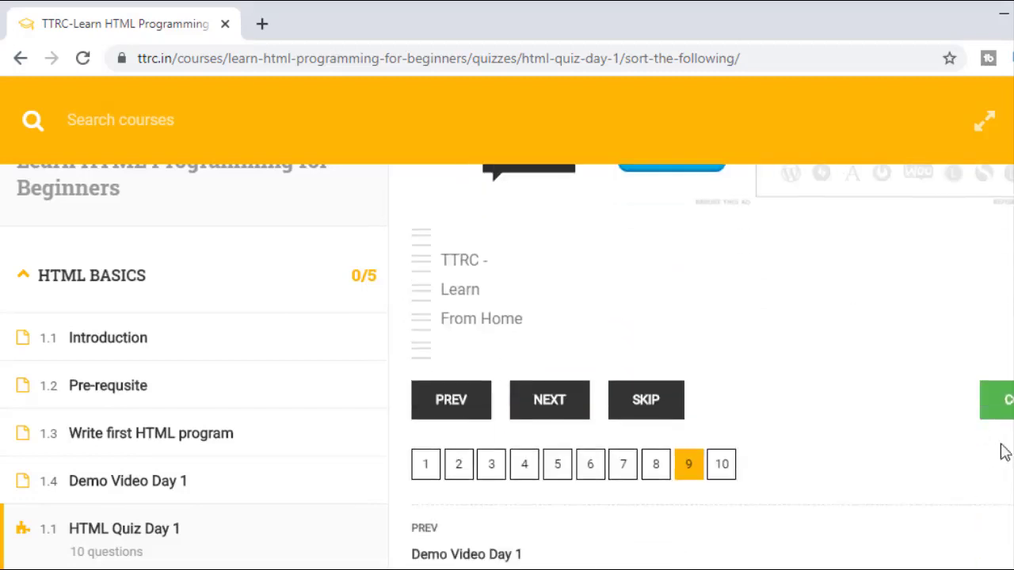
pyautogui.click(997, 400)
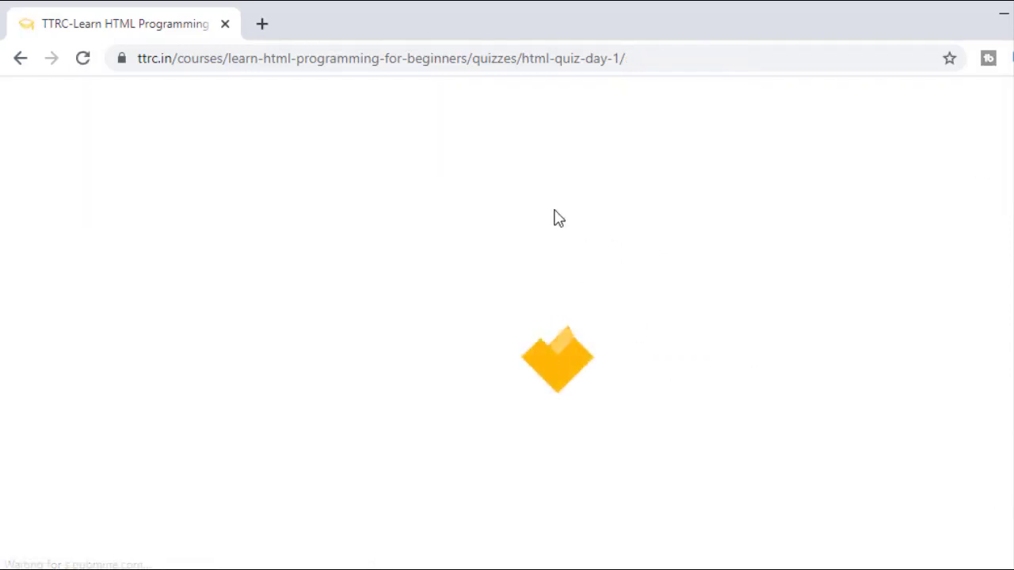
# Step: View the failed 20% result against the 80% pass mark, then open Review Quiz
pyautogui.scroll(-1, 555, 217)
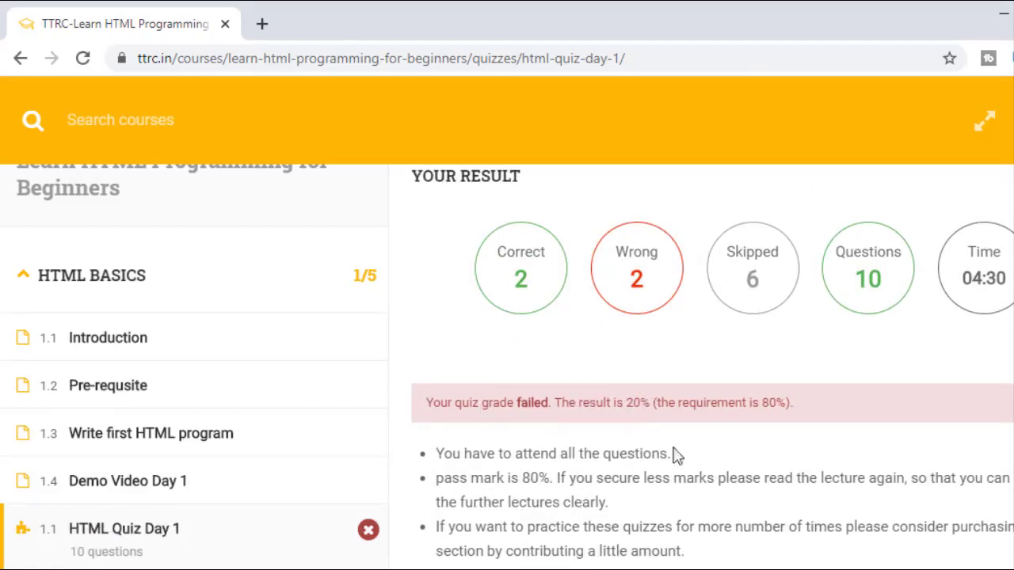
pyautogui.scroll(-5, 789, 439)
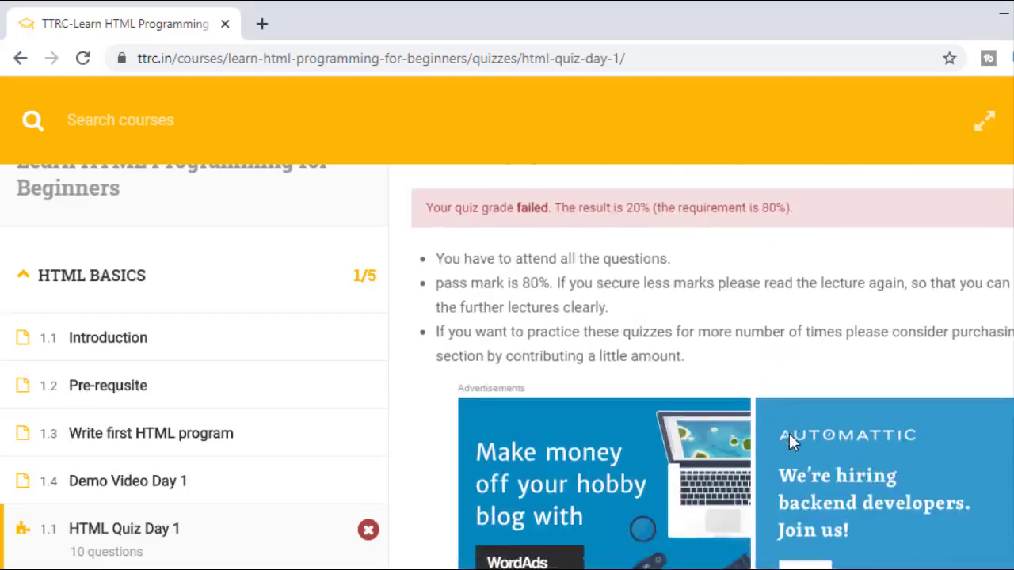
pyautogui.scroll(-1, 790, 442)
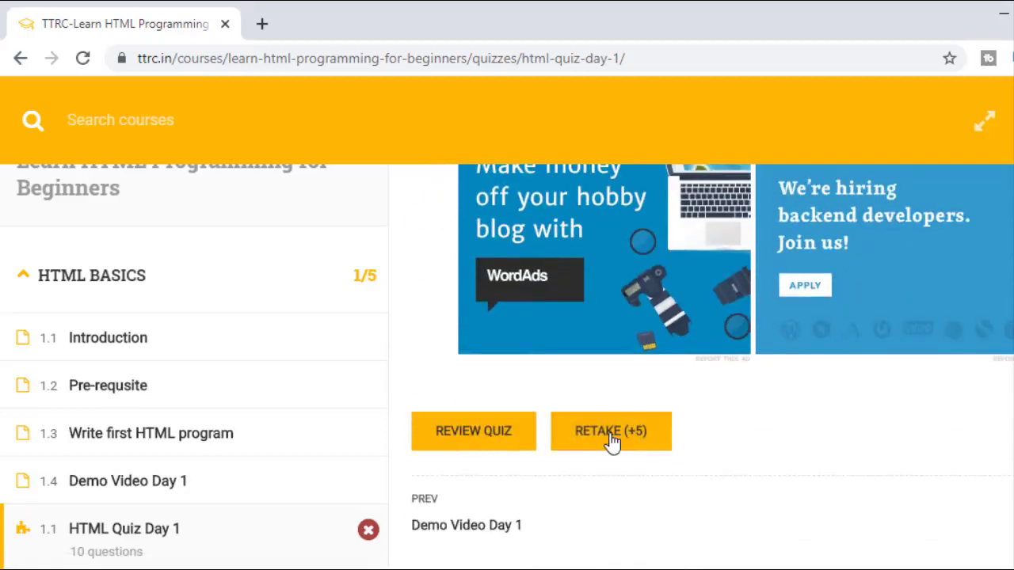
pyautogui.click(489, 433)
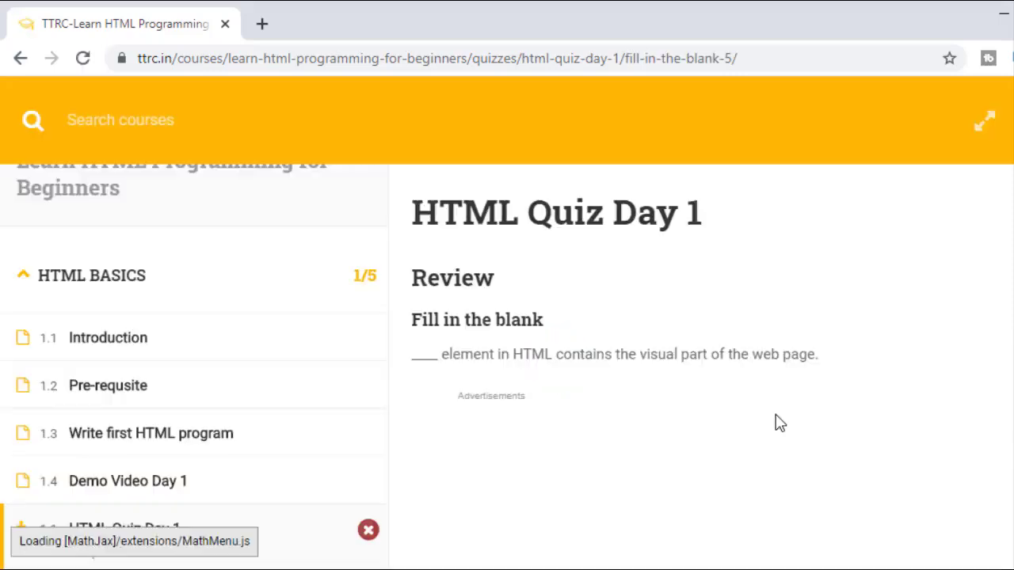
# Step: Review quiz questions 2 and 3, where Markup Language is marked correct
pyautogui.scroll(-3, 781, 424)
pyautogui.scroll(-1, 778, 422)
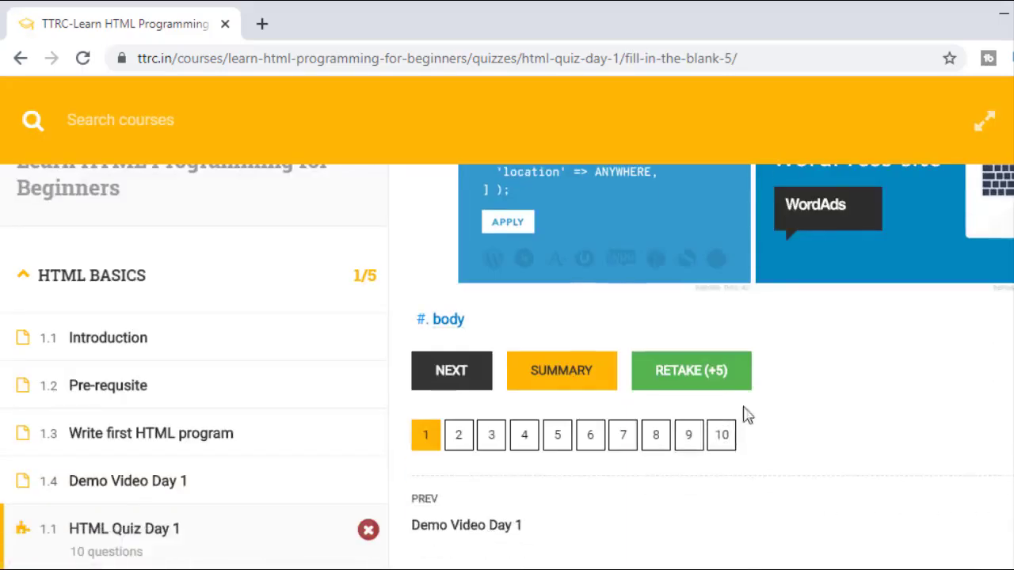
pyautogui.click(459, 445)
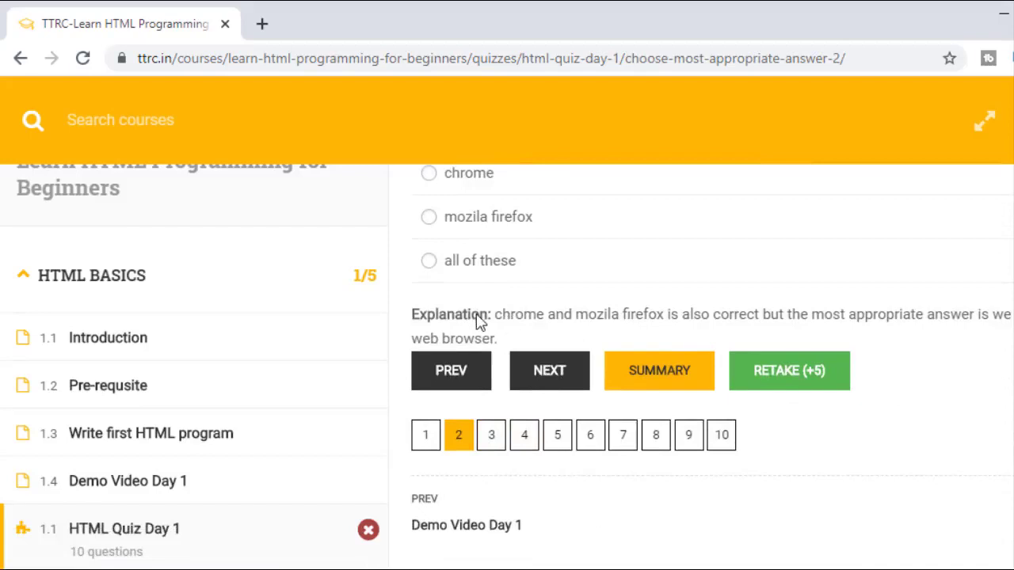
pyautogui.click(488, 436)
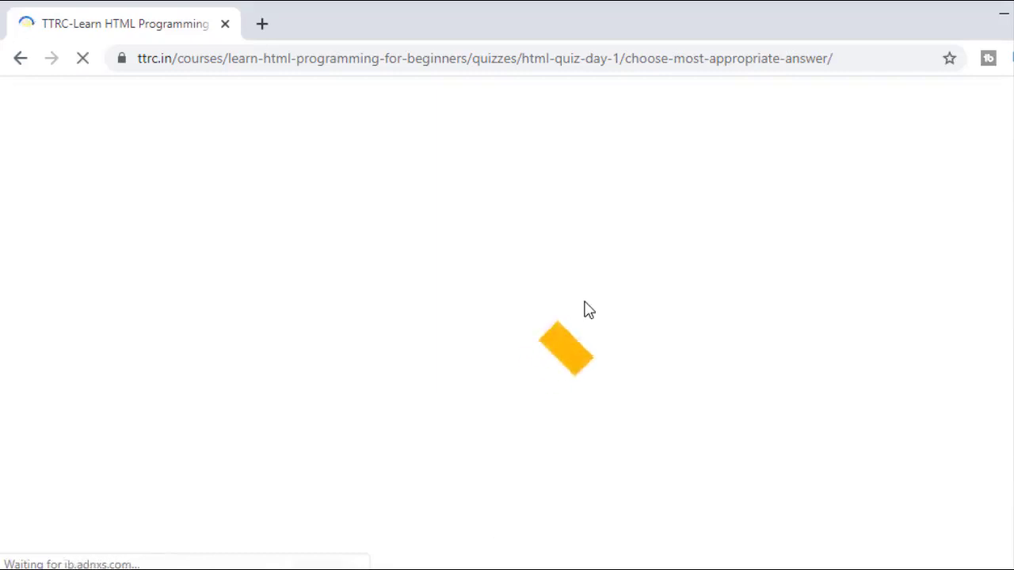
# Step: Leave the quiz review and return to the Learn HTML Programming for Beginners course page
pyautogui.scroll(-6, 586, 309)
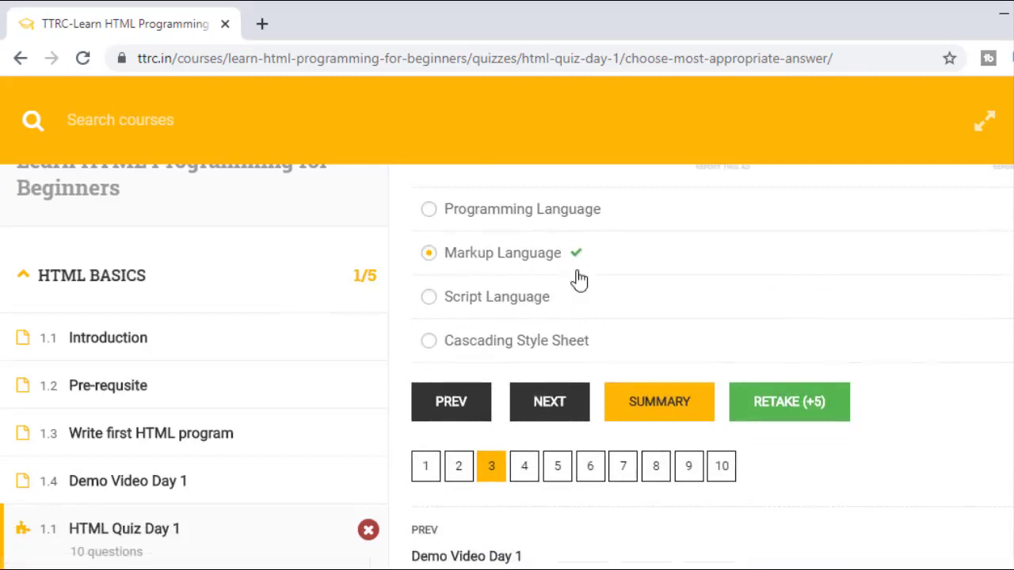
pyautogui.scroll(6, 580, 277)
pyautogui.scroll(-6, 578, 277)
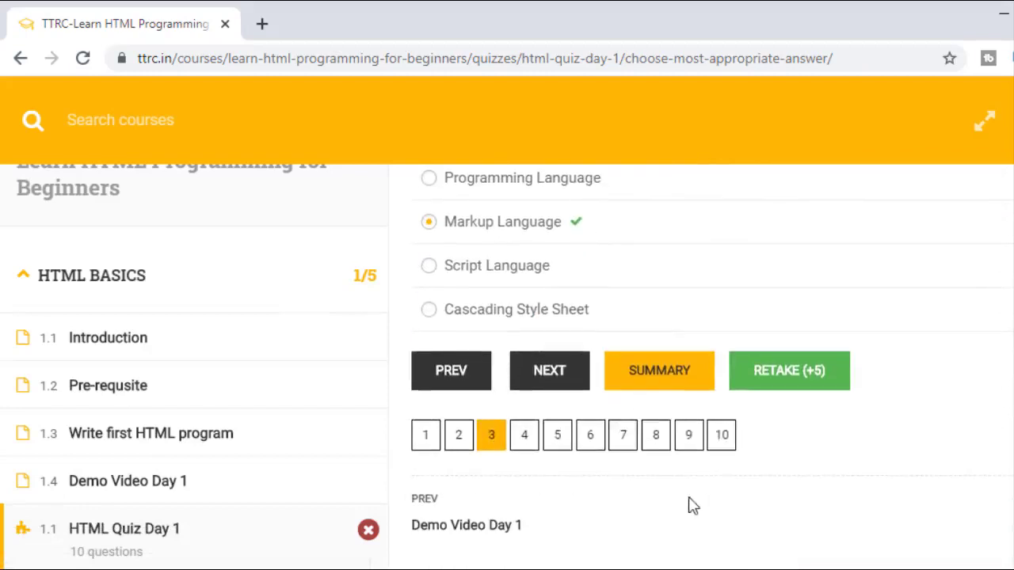
pyautogui.scroll(1, 214, 448)
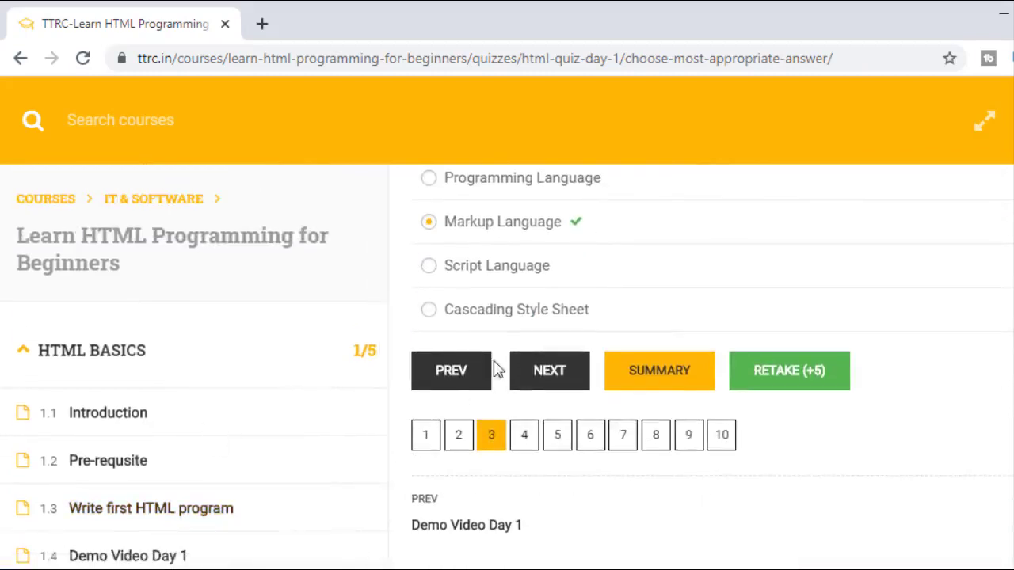
pyautogui.click(596, 434)
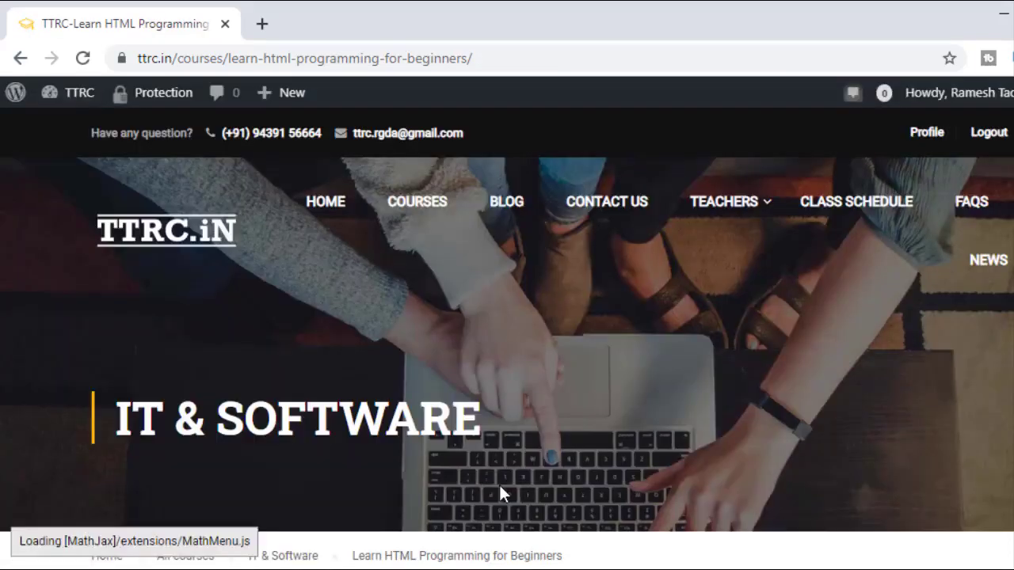
# Step: Switch the course page to its Overview tab and read the course description
pyautogui.scroll(-5, 507, 499)
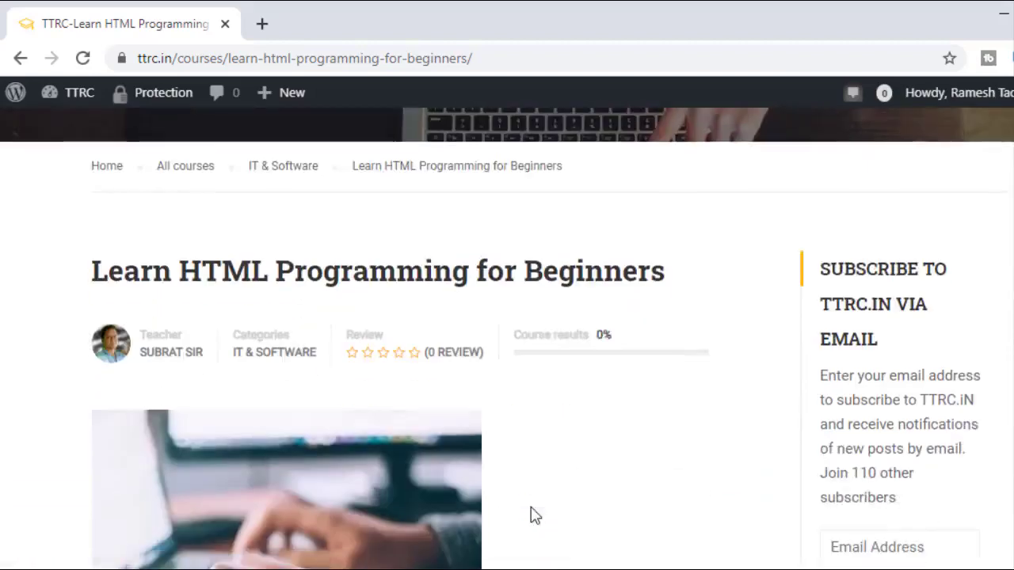
pyautogui.scroll(-7, 524, 459)
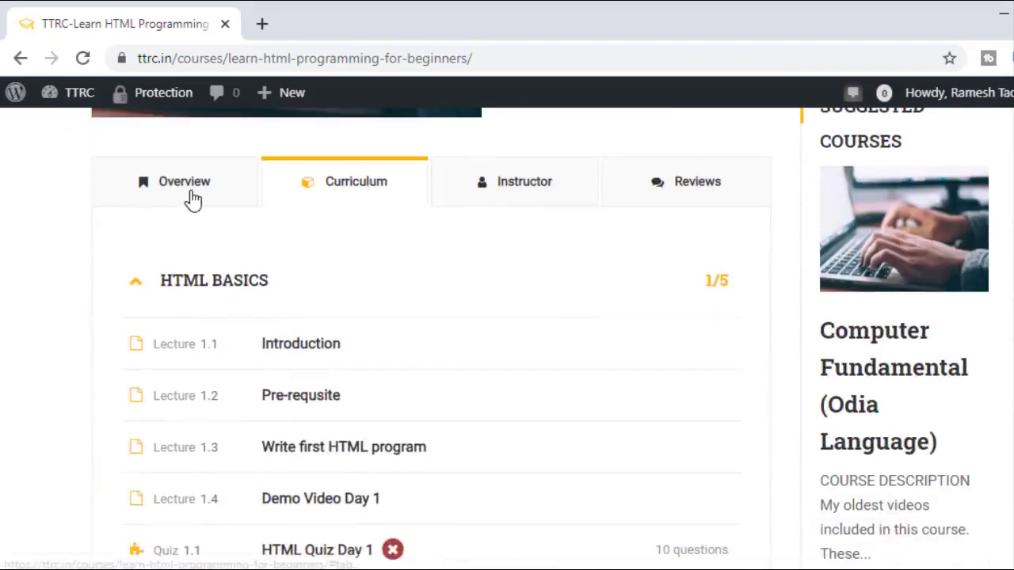
pyautogui.click(192, 197)
pyautogui.scroll(-6, 333, 346)
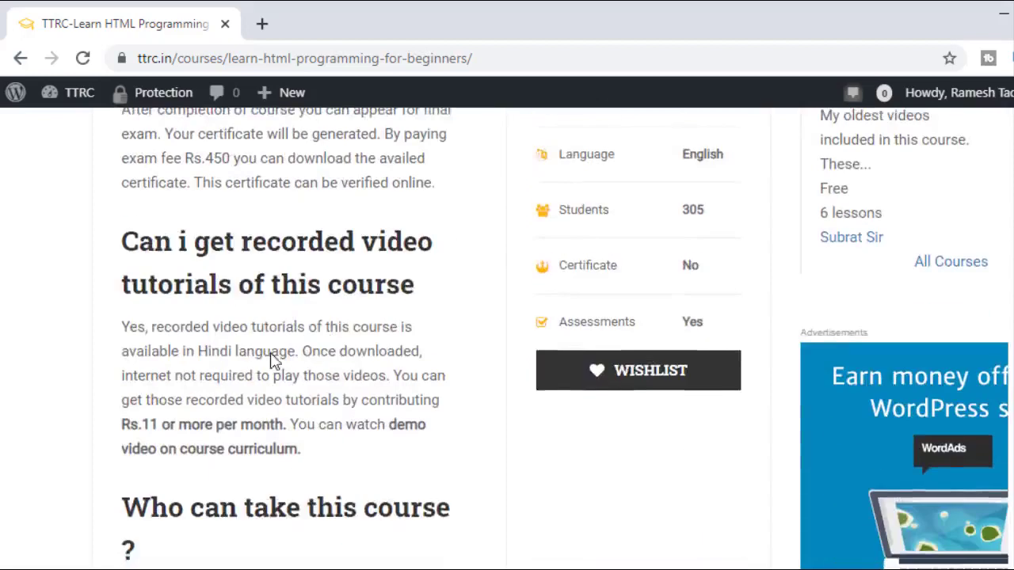
pyautogui.scroll(3, 273, 360)
pyautogui.scroll(2, 100, 283)
pyautogui.scroll(-1, 227, 403)
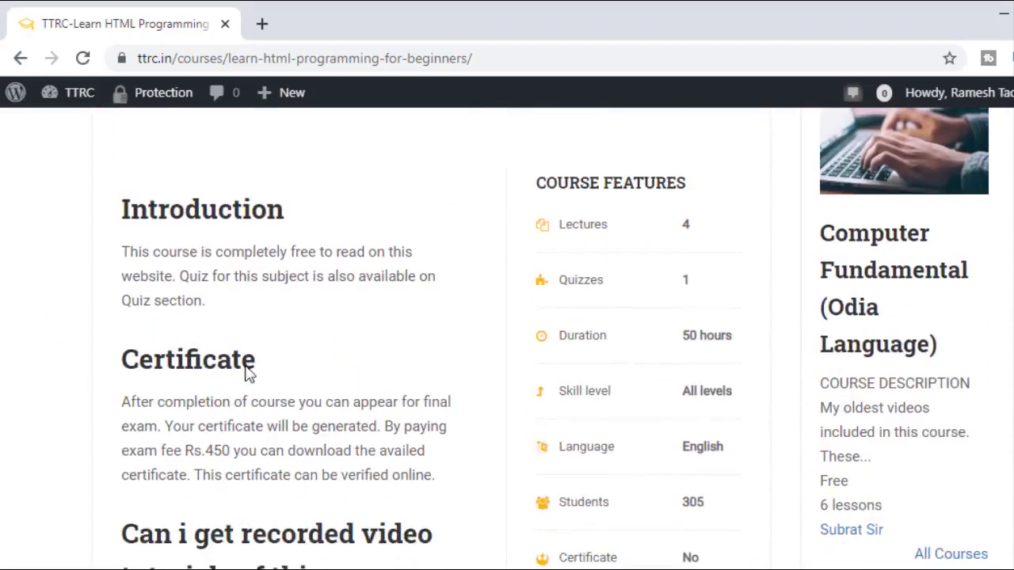
pyautogui.scroll(-4, 249, 400)
pyautogui.scroll(-1, 246, 392)
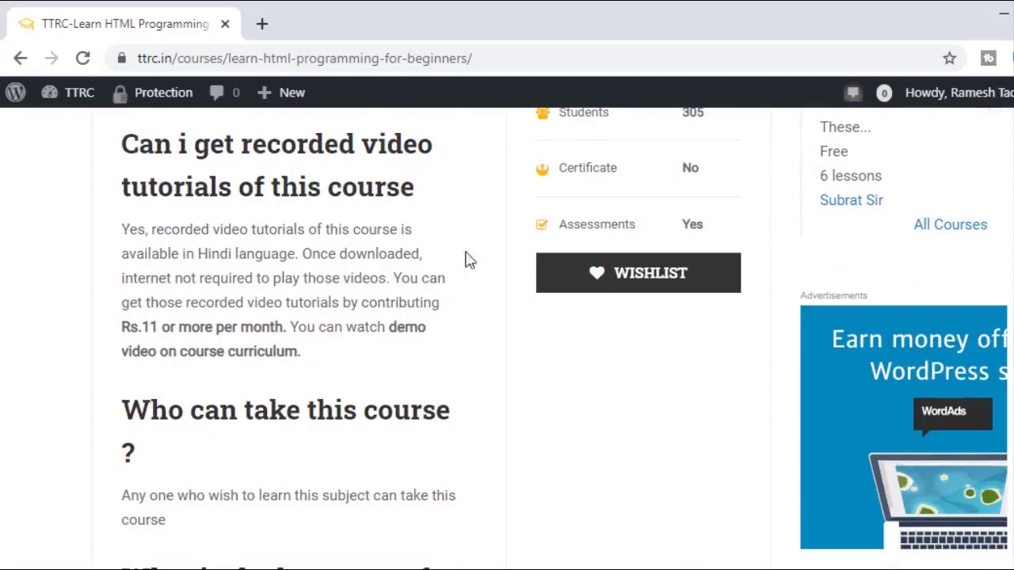
# Step: Read the FAQs and course features: 4 lectures, 1 quiz, 50 hours, all levels, English
pyautogui.scroll(9, 346, 367)
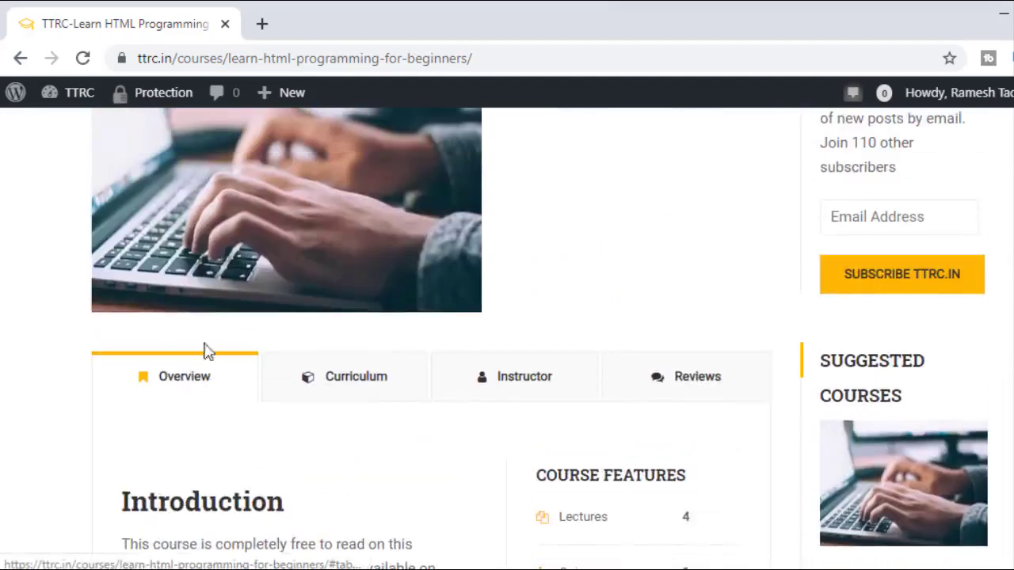
pyautogui.scroll(-4, 196, 371)
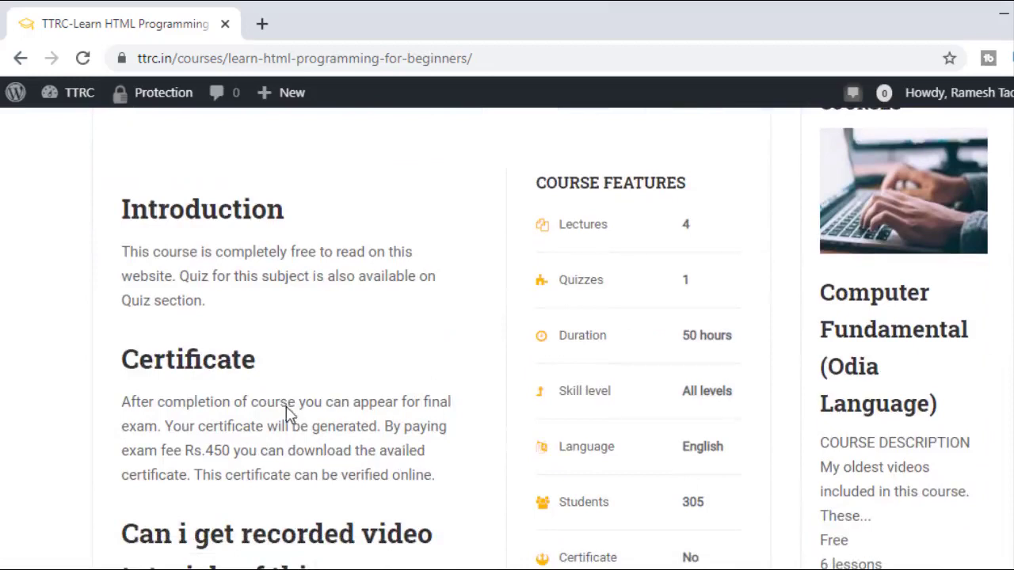
pyautogui.scroll(-3, 294, 412)
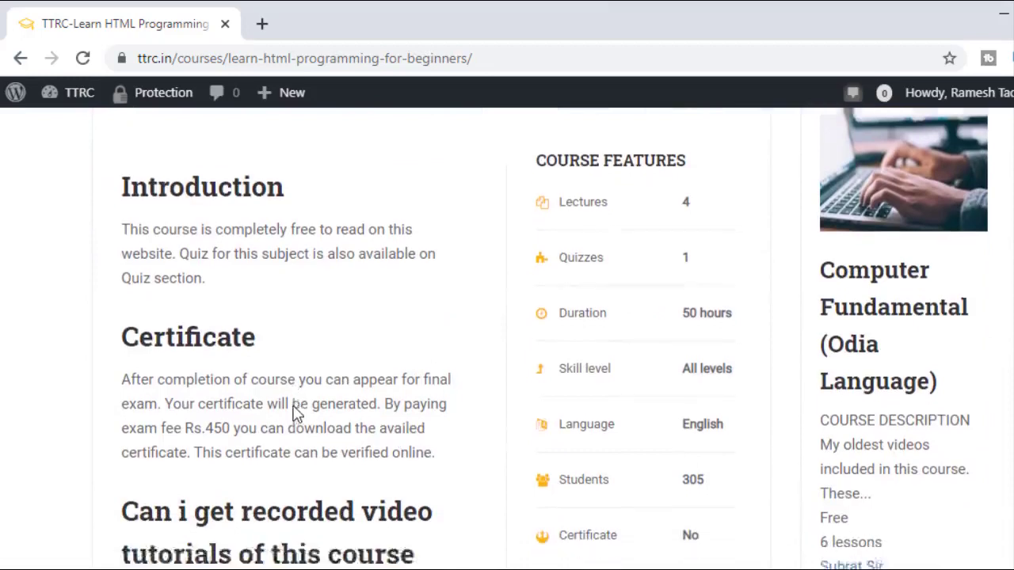
pyautogui.scroll(-4, 226, 390)
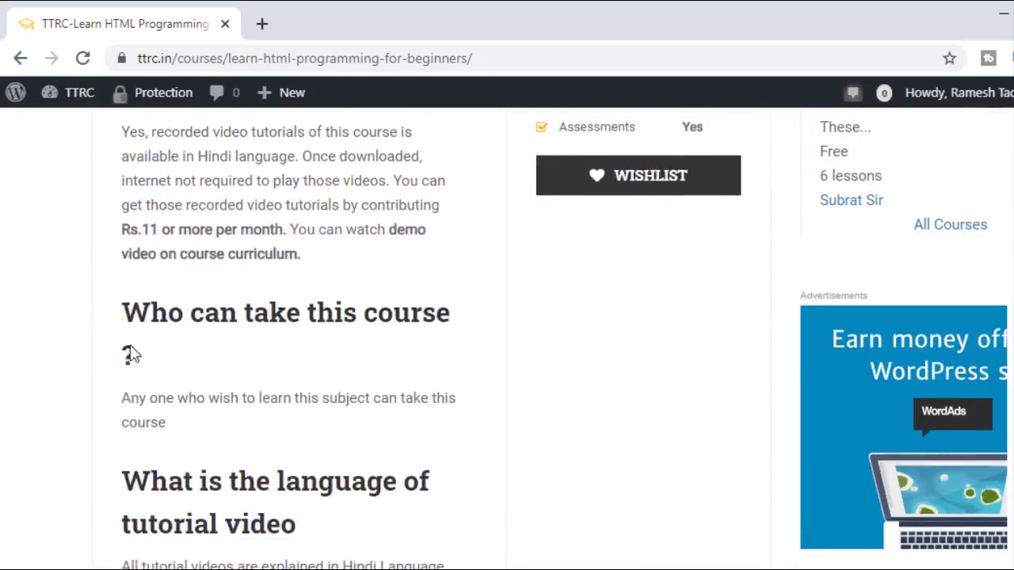
pyautogui.scroll(1, 248, 335)
pyautogui.scroll(-3, 242, 349)
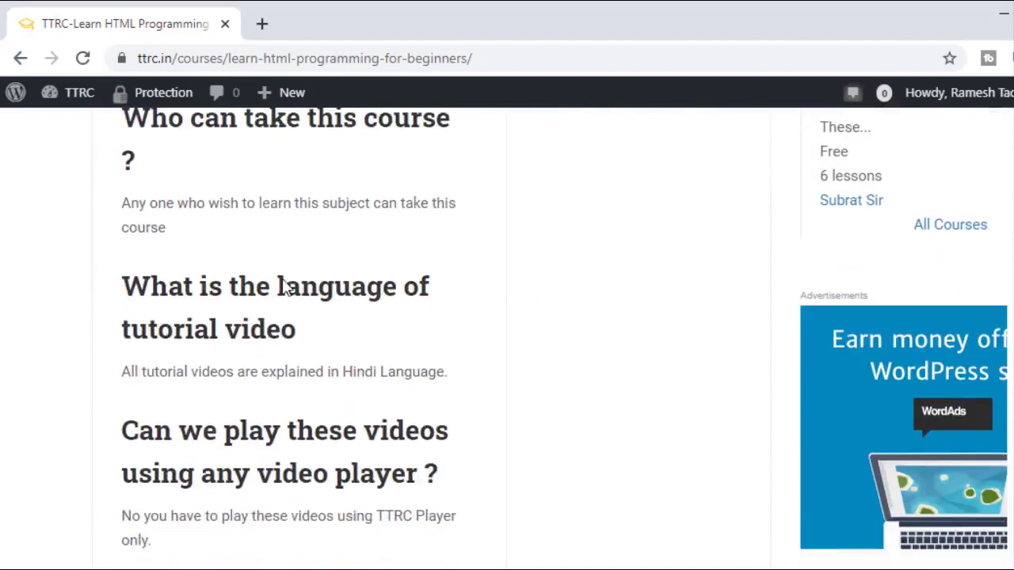
pyautogui.scroll(-2, 301, 430)
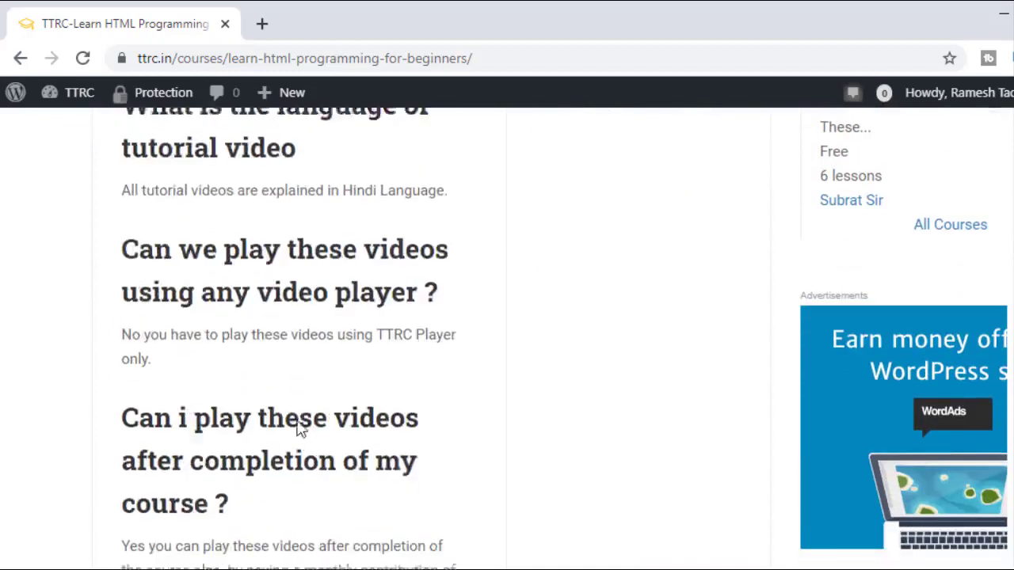
pyautogui.scroll(15, 301, 430)
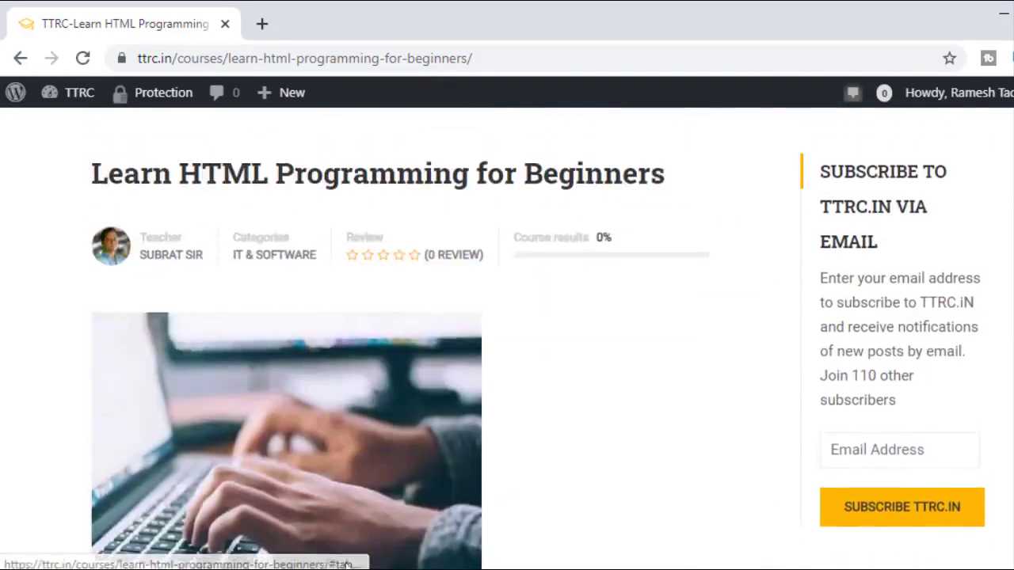
pyautogui.scroll(-3, 289, 503)
pyautogui.scroll(3, 279, 471)
pyautogui.scroll(-10, 294, 471)
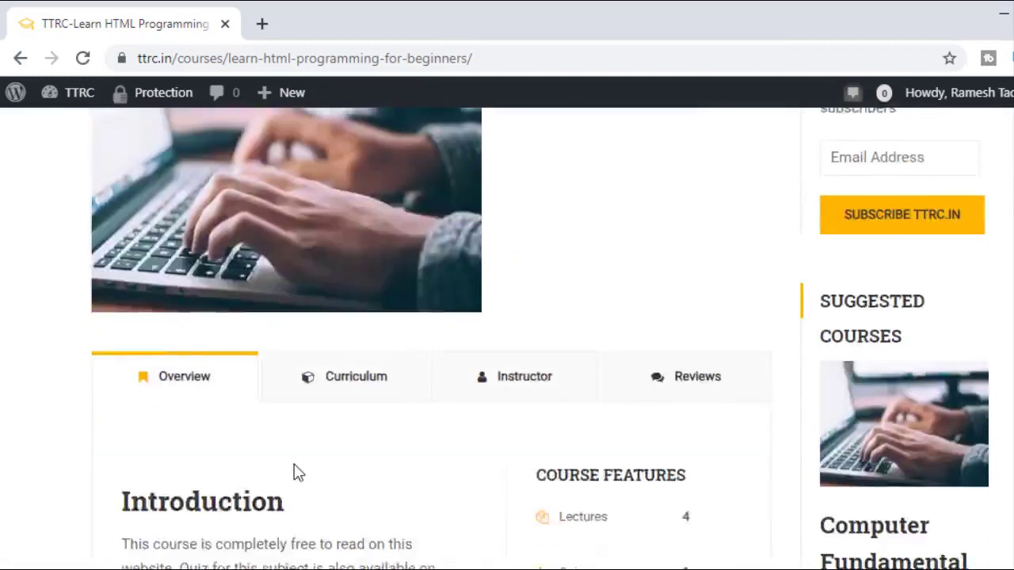
pyautogui.scroll(-9, 265, 456)
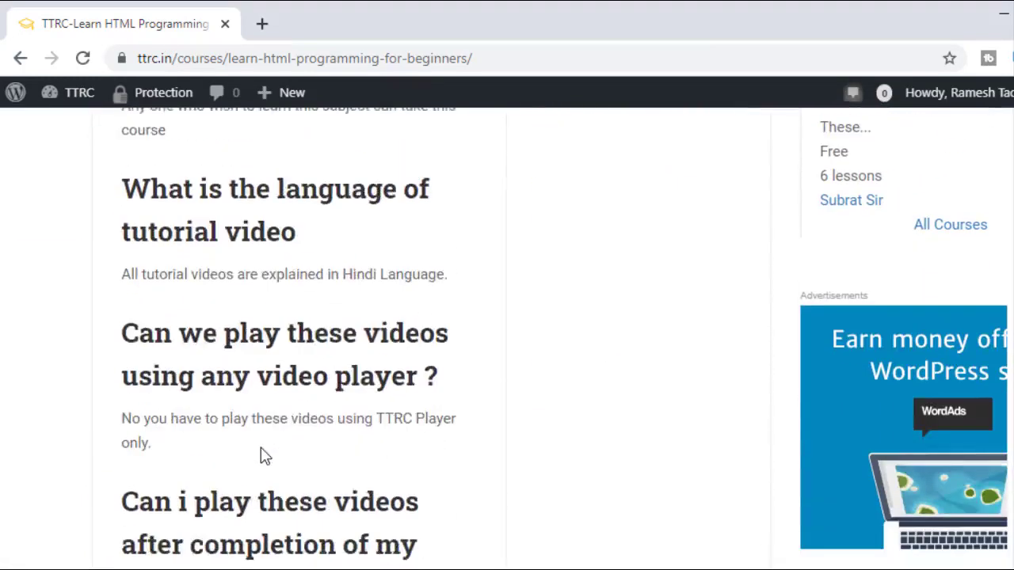
pyautogui.scroll(-1, 265, 457)
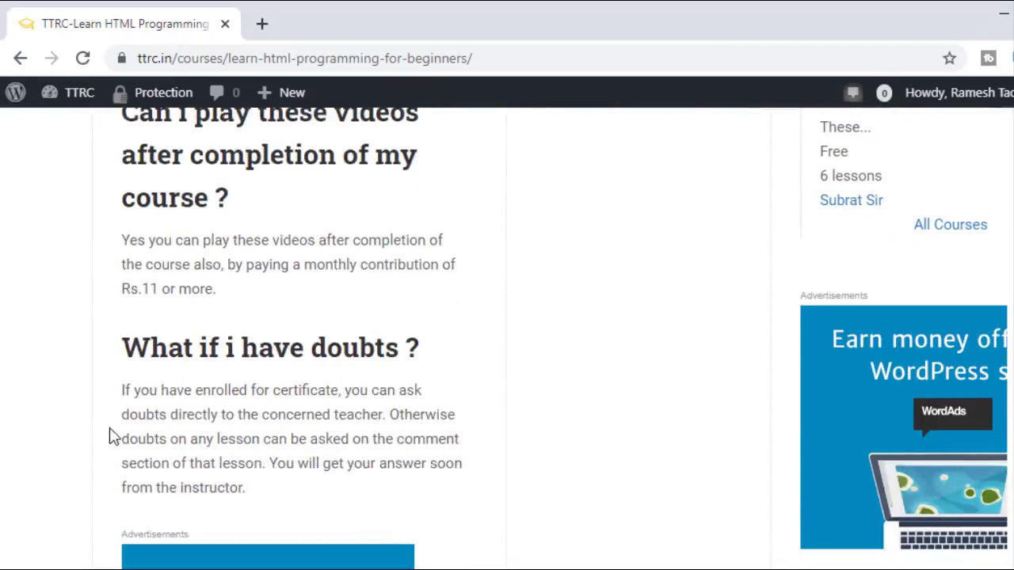
pyautogui.scroll(4, 44, 423)
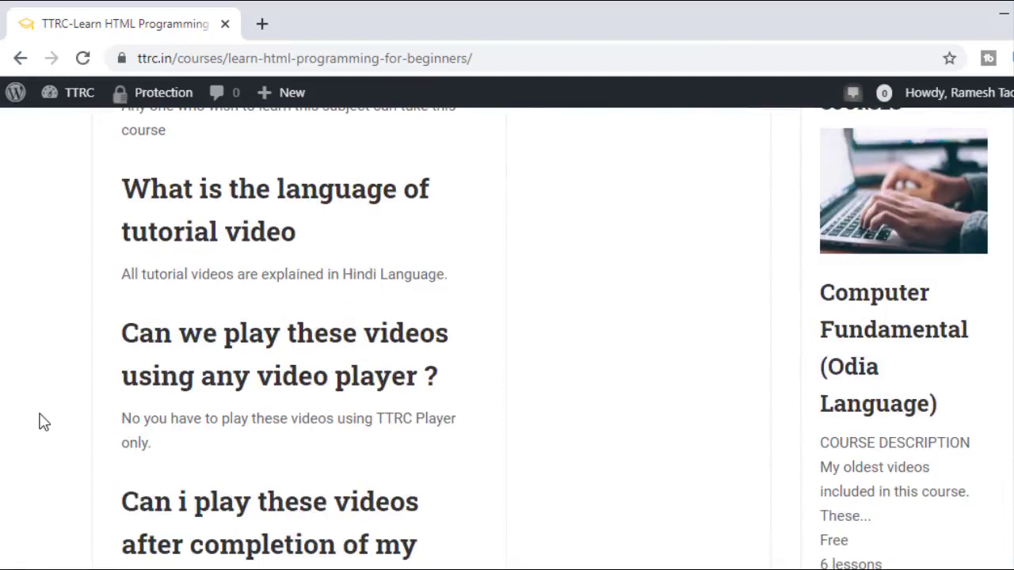
pyautogui.scroll(-12, 44, 422)
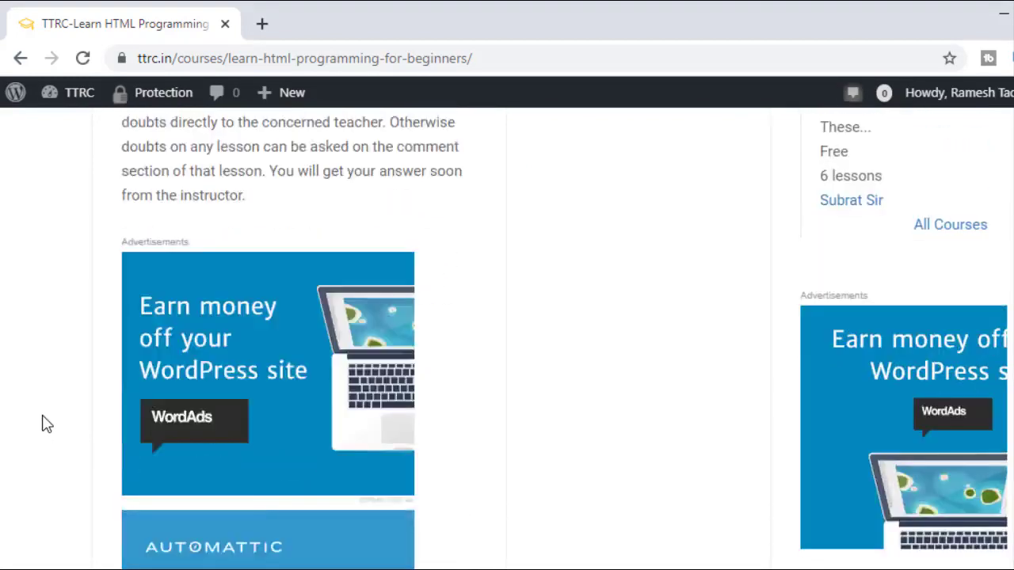
pyautogui.scroll(8, 45, 423)
pyautogui.scroll(10, 45, 424)
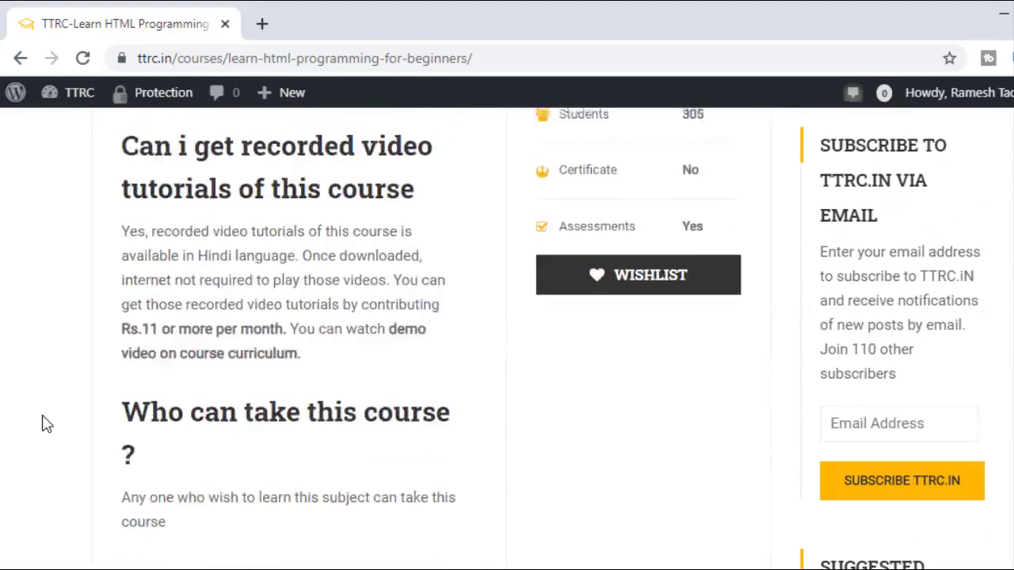
pyautogui.scroll(1, 45, 424)
pyautogui.scroll(-4, 45, 424)
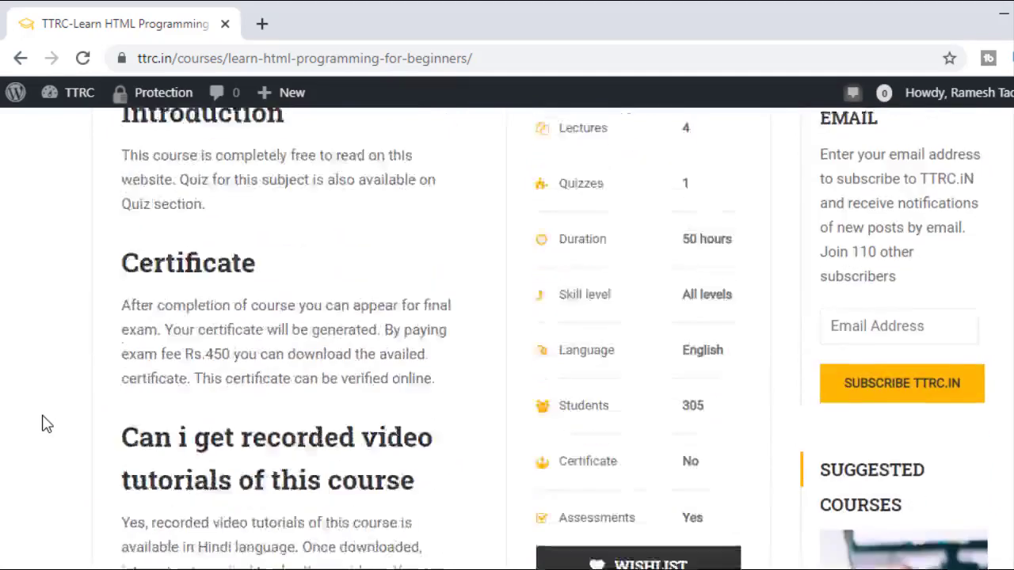
pyautogui.scroll(-1, 45, 424)
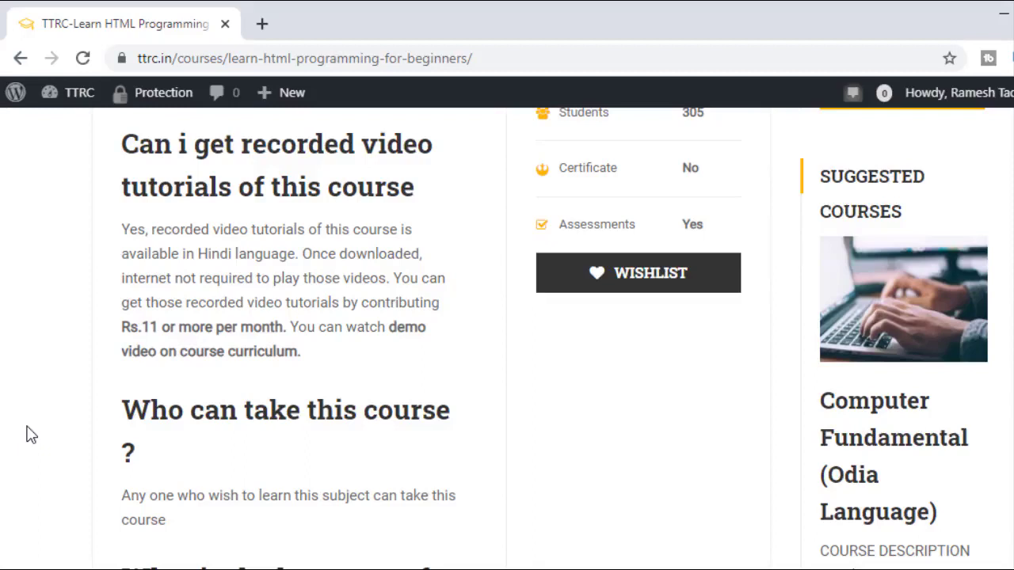
pyautogui.scroll(15, 26, 429)
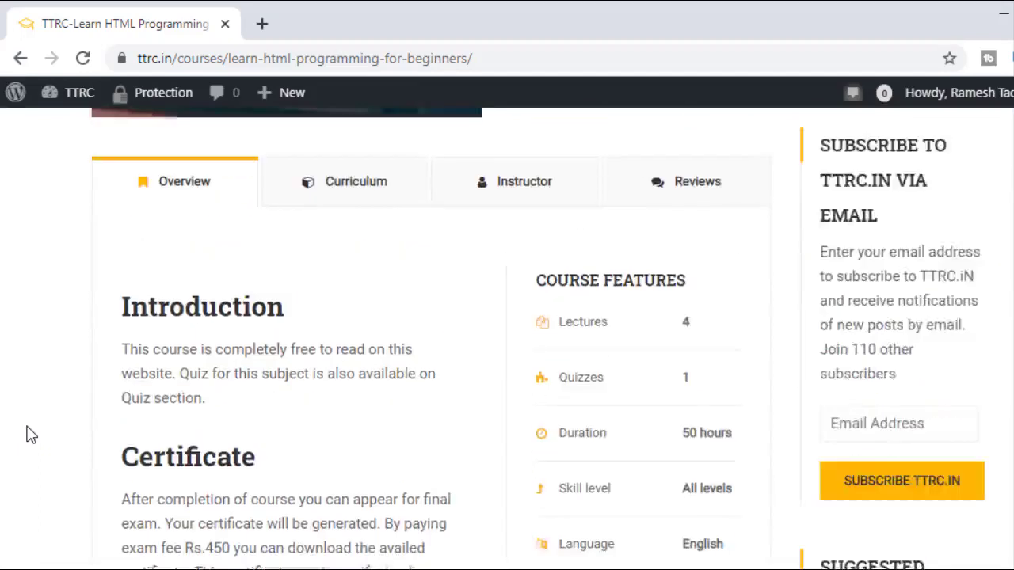